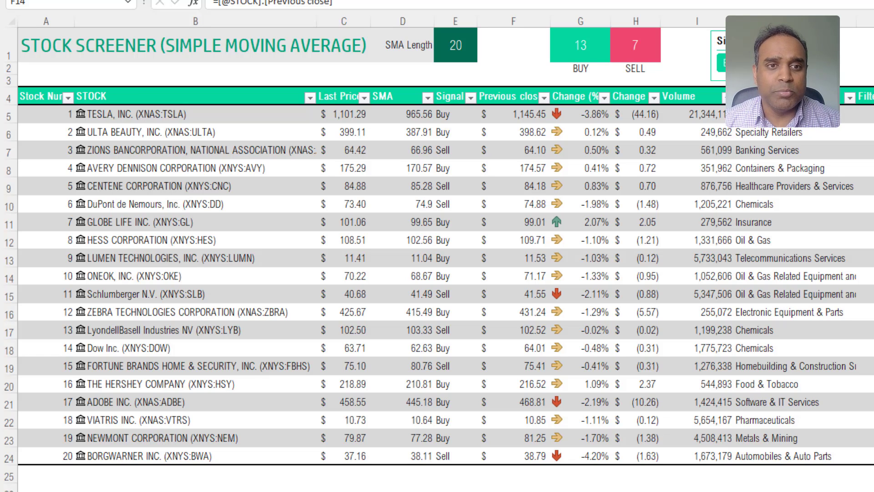
Set the SMA Length in E1 to 50 so the screener's signals recalculate.
left_click(467, 52)
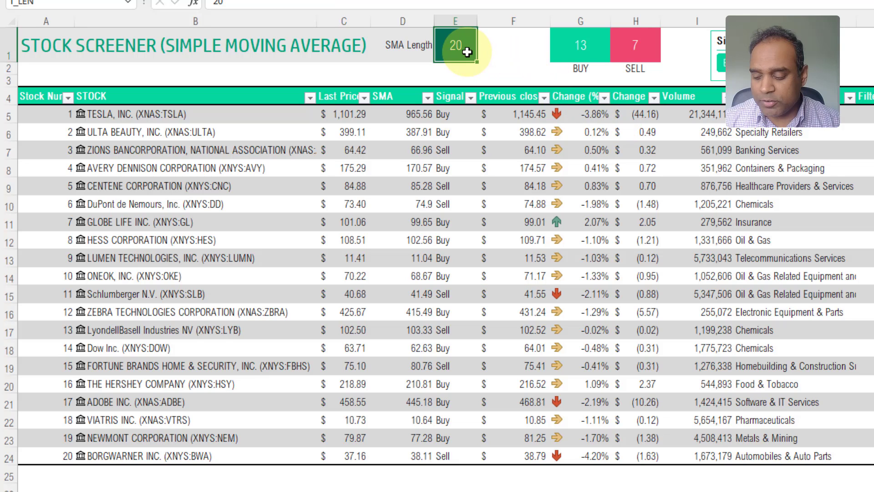
type("50")
key("Return")
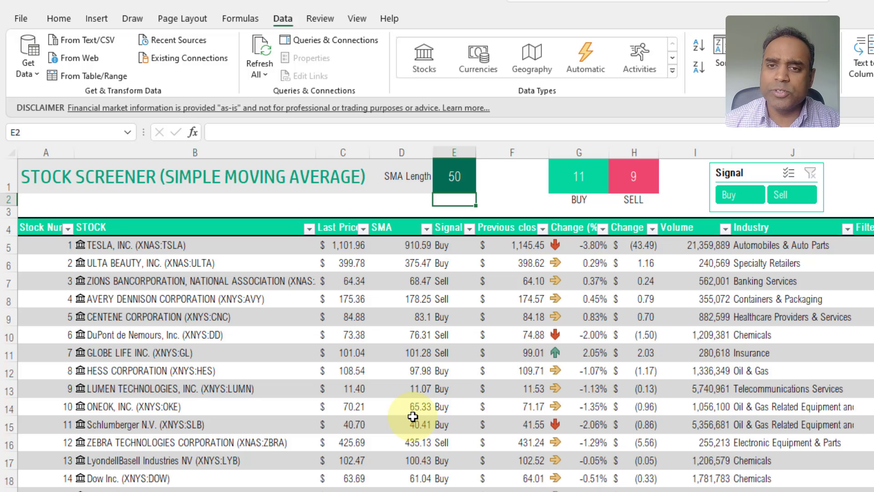
left_click(732, 197)
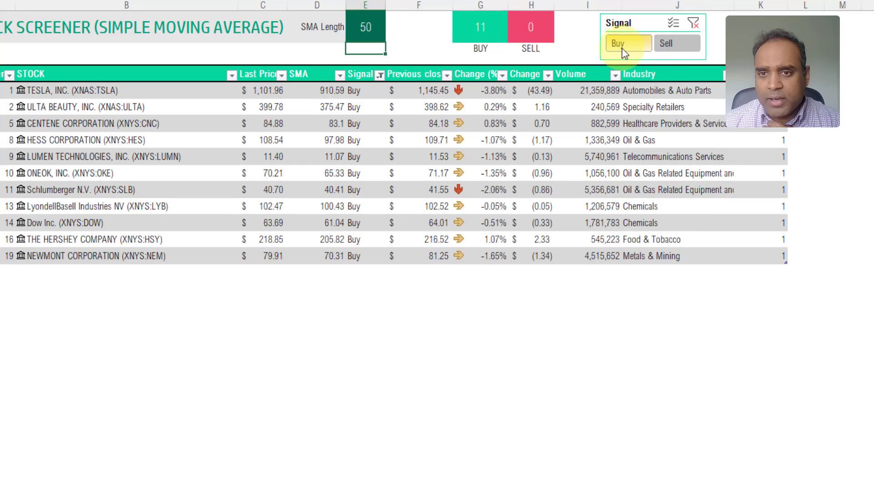
left_click(669, 48)
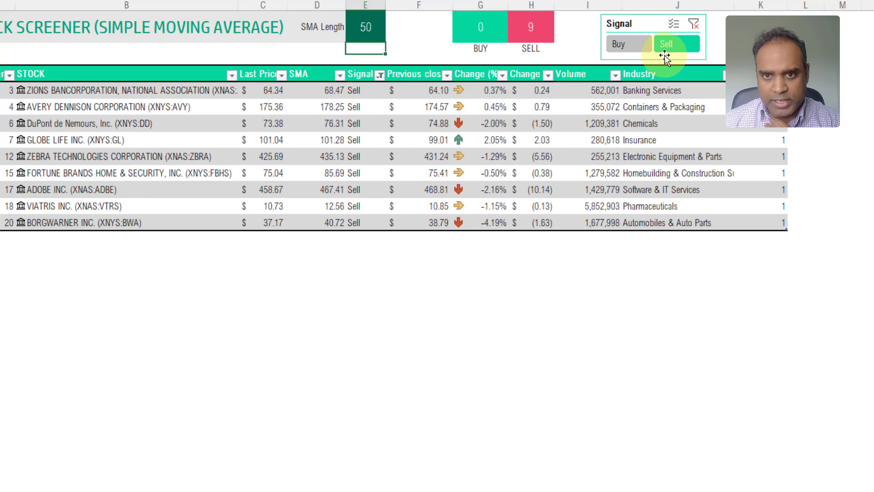
left_click(694, 24)
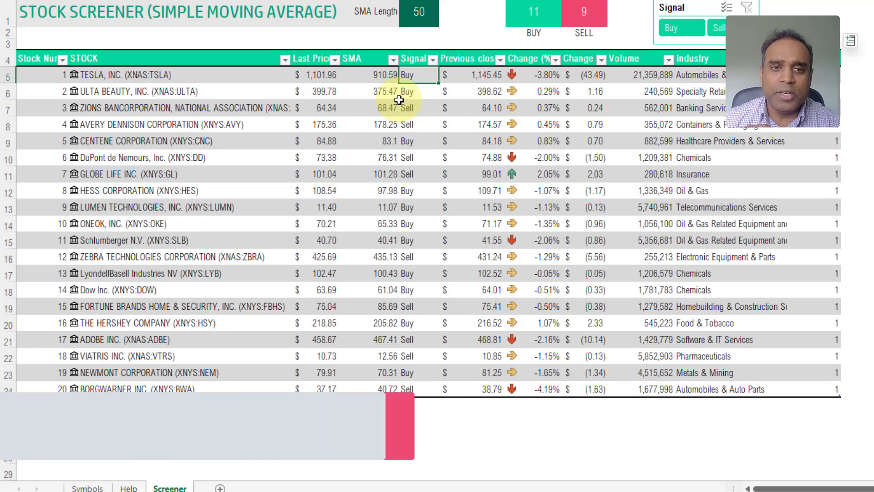
Filter the screener to Buy-signal stocks, check the SELL count, then clear the filter.
left_click(385, 79)
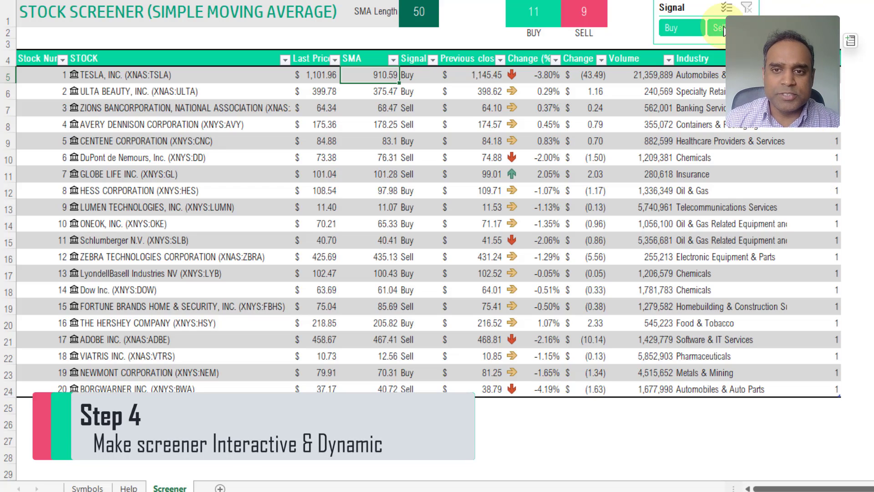
left_click(699, 33)
left_click(698, 32)
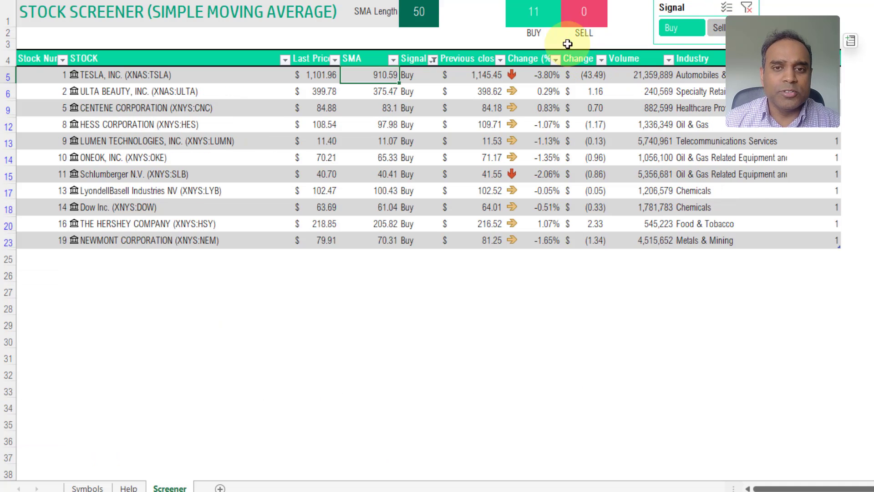
left_click(576, 17)
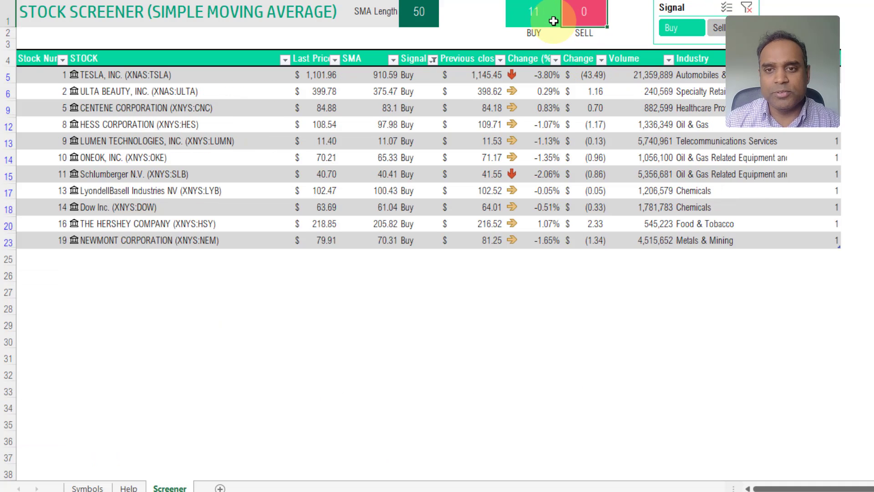
left_click(746, 8)
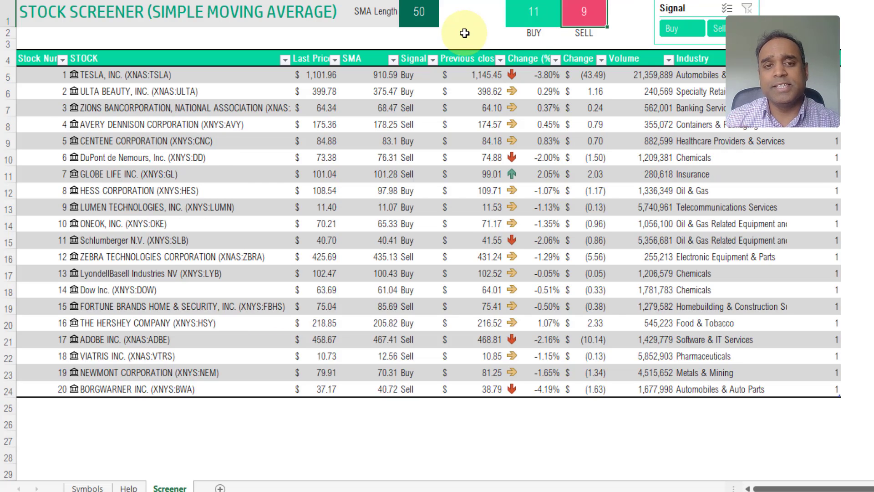
Set the SMA Length to 20, then change it to 100.
left_click(425, 20)
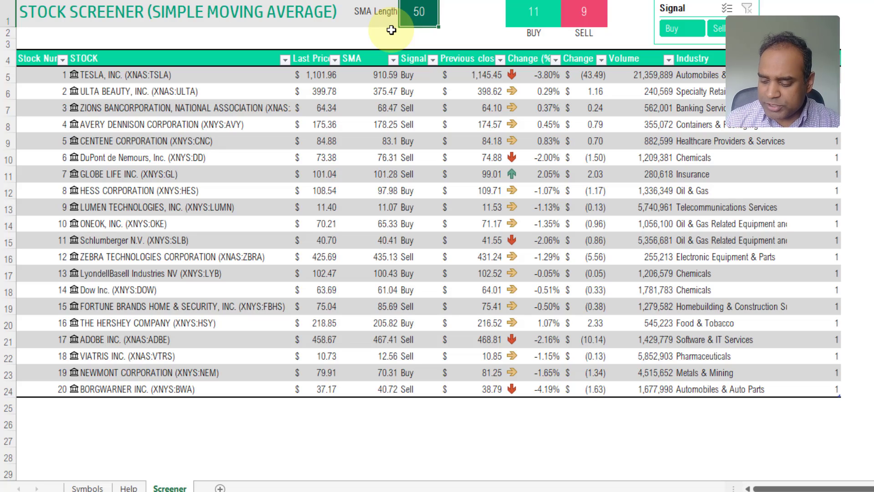
type("20")
key("Return")
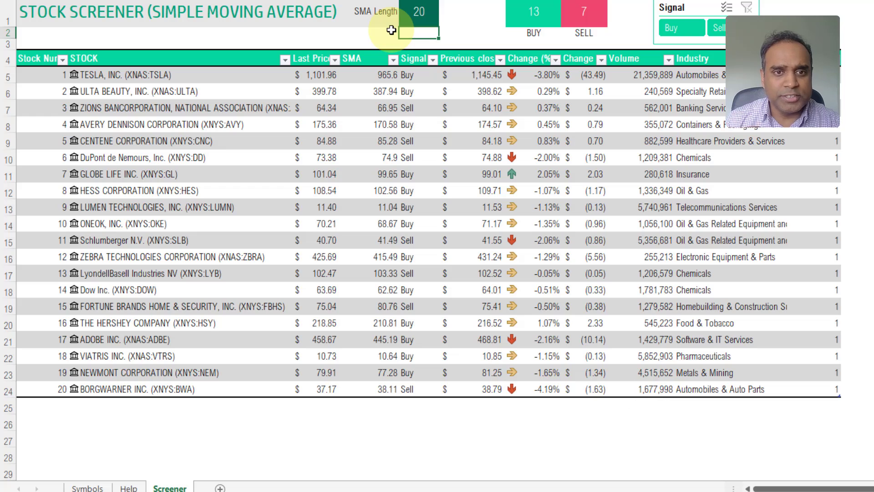
left_click(408, 17)
type("100")
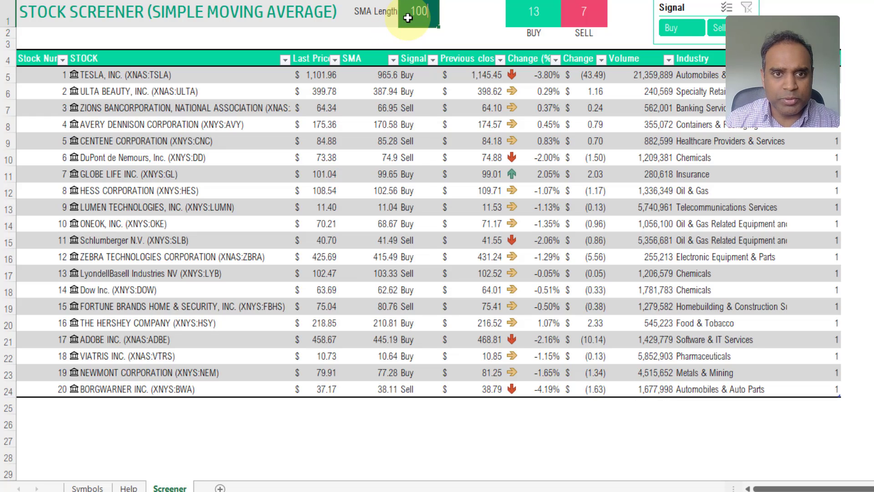
key("Return")
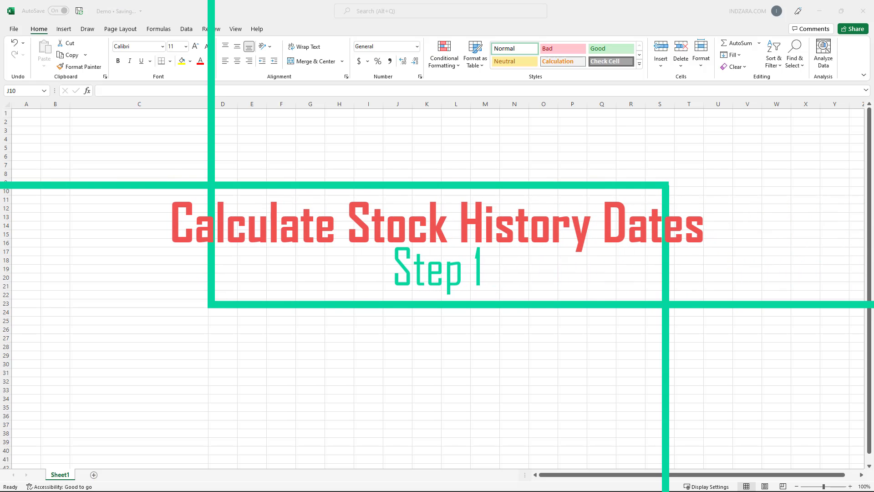
Enter the ticker XNAS:MSFT in C2 and reselect it with the Data tab showing.
left_click(137, 123)
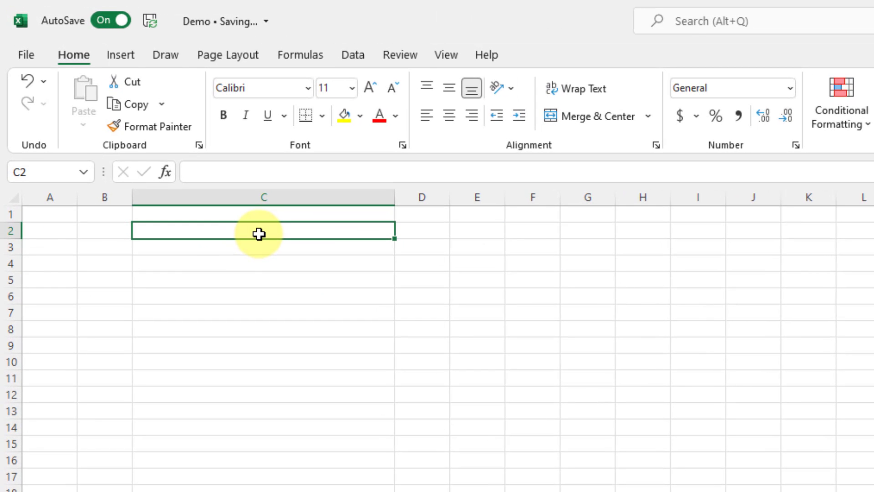
type("XNA")
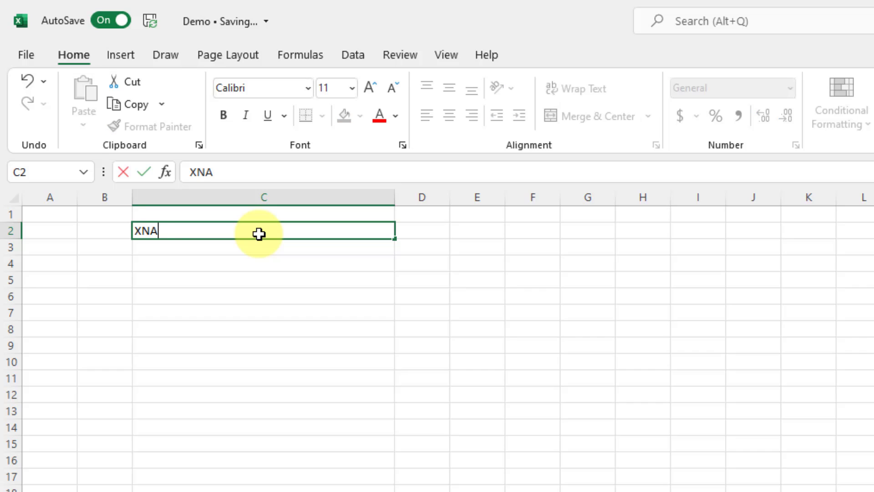
type("S:MSFT")
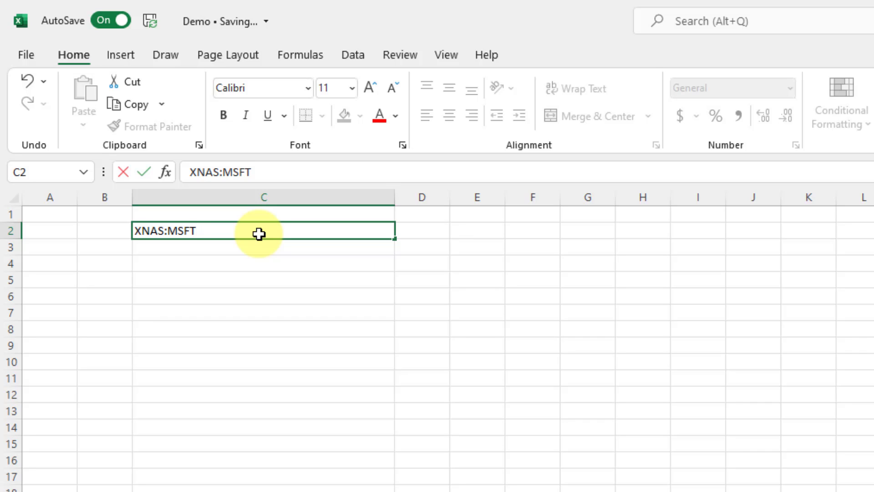
key("Return")
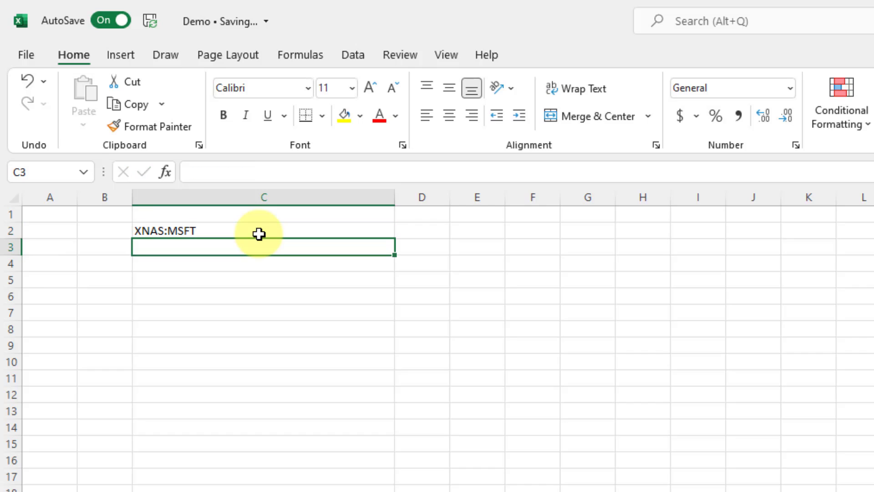
left_click(259, 233)
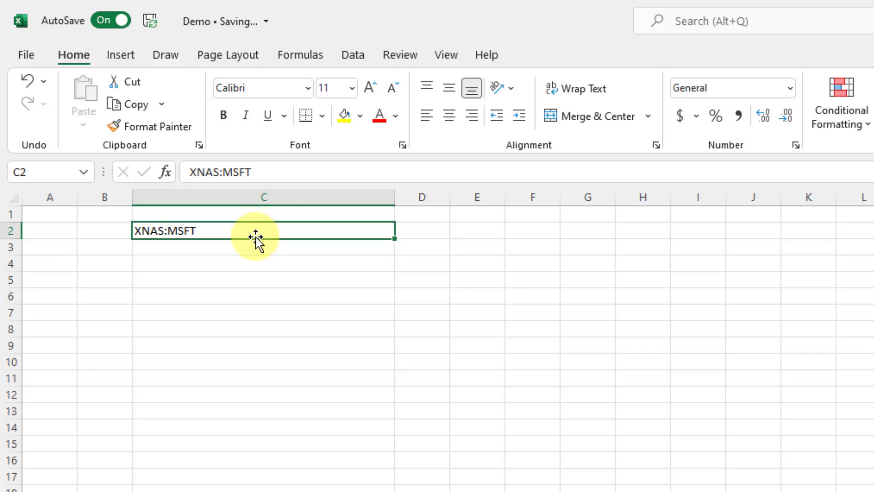
left_click(343, 55)
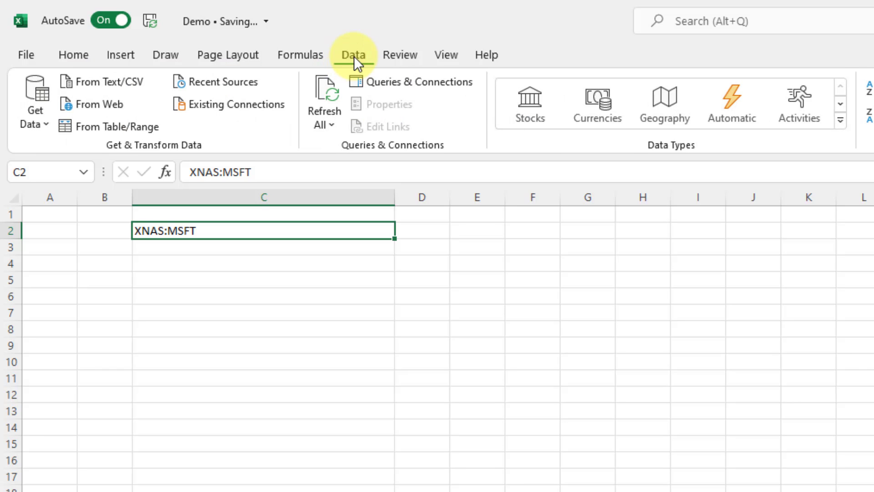
Convert C2 to the Stocks data type and browse its field list without inserting any field.
left_click(531, 105)
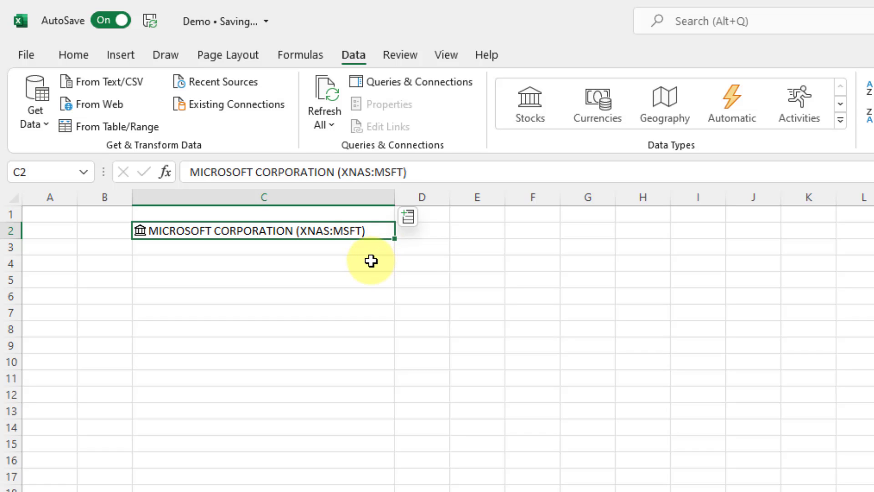
left_click(407, 217)
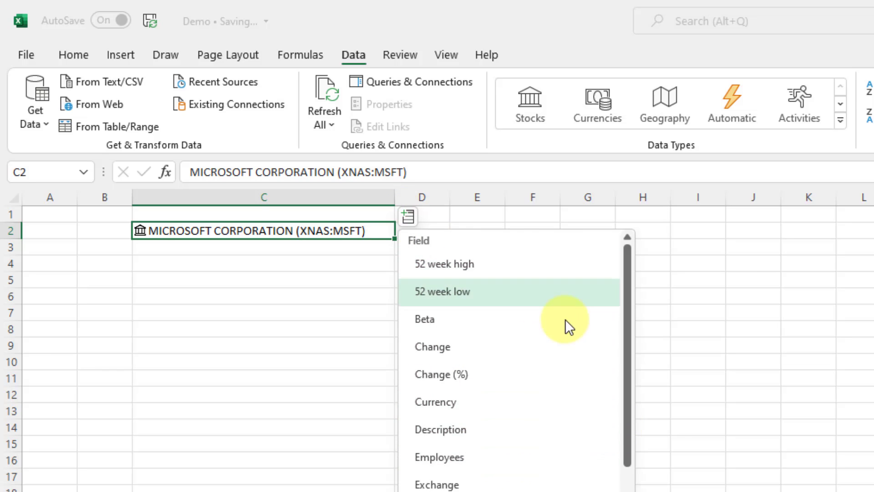
left_click_drag(626, 321, 626, 285)
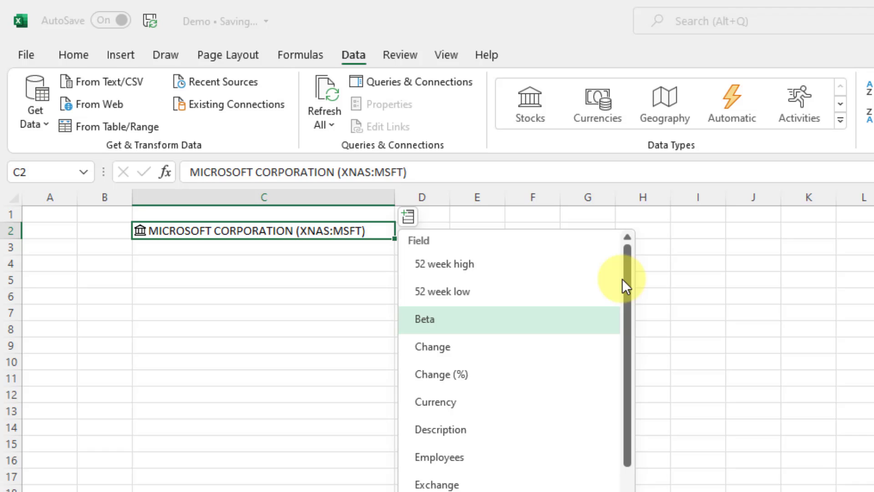
left_click(331, 251)
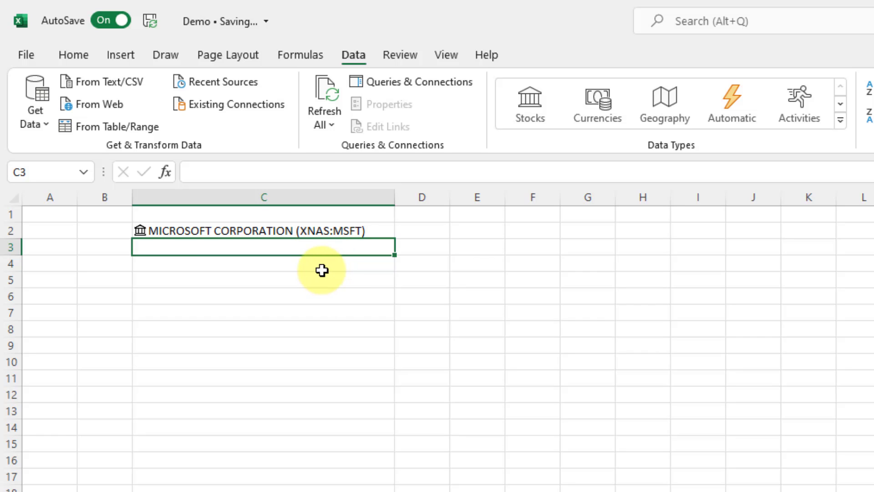
left_click(323, 266)
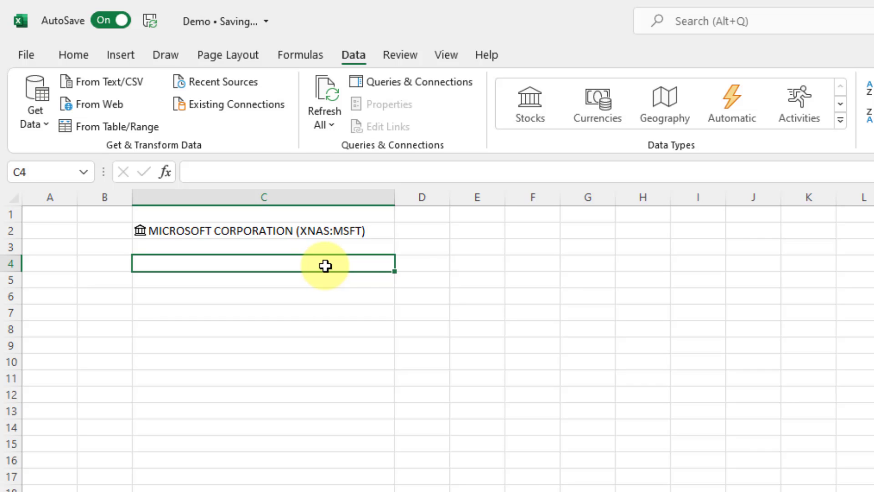
Label F4 'SMA Period' with value 20 in G4, and widen column F.
left_click(509, 262)
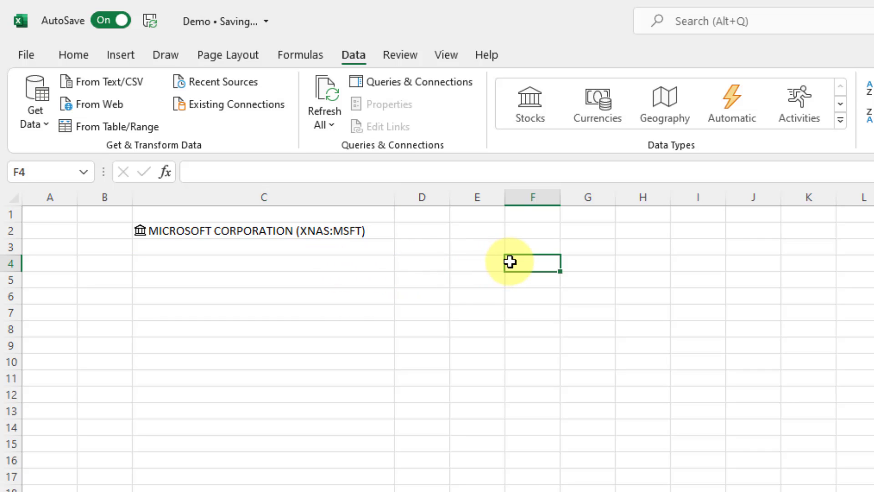
type("SMA L")
key("BackSpace")
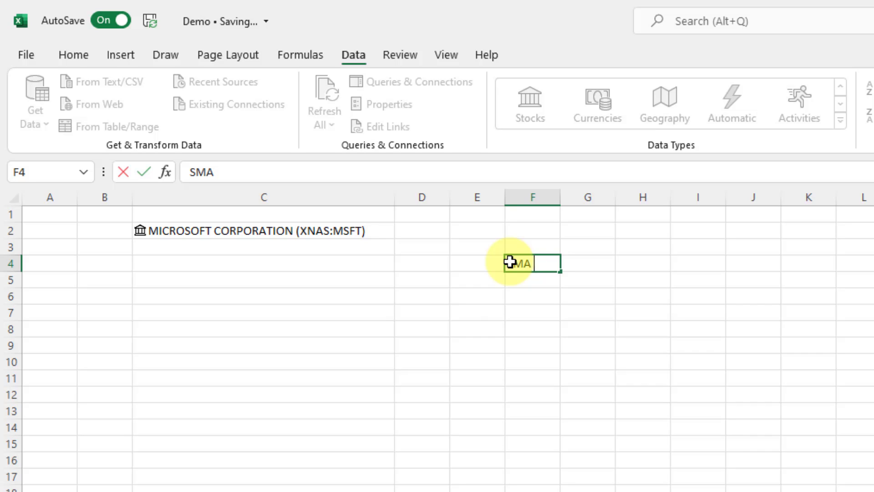
type("Period")
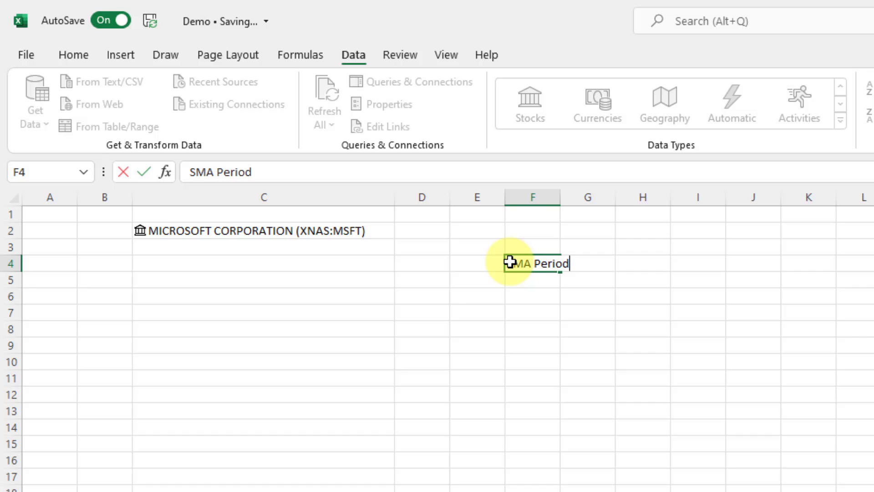
key("Tab")
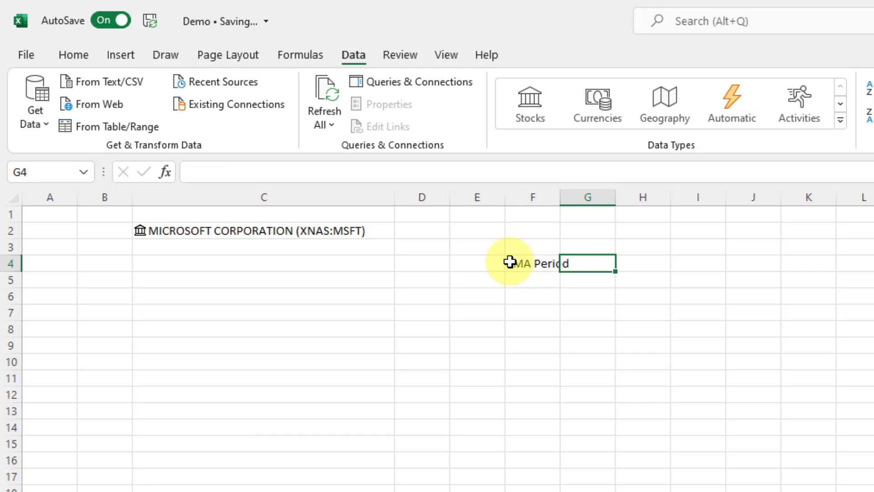
type("20")
key("Return")
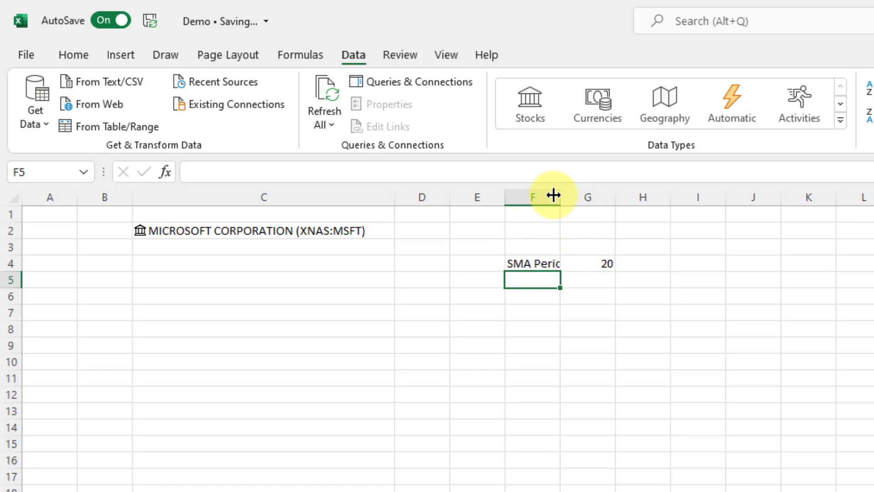
left_click_drag(561, 196, 578, 196)
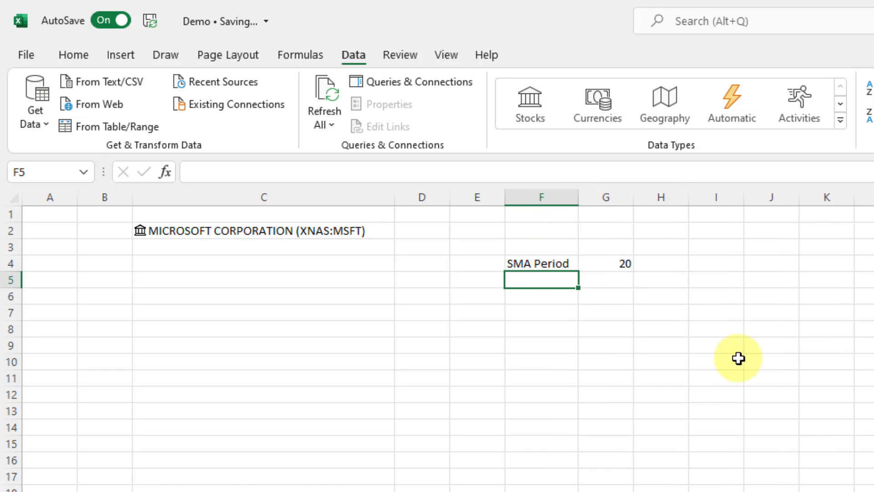
Enter 1, 2, 3 in J5:J7 and fill the series down to 20 in J24.
left_click(767, 287)
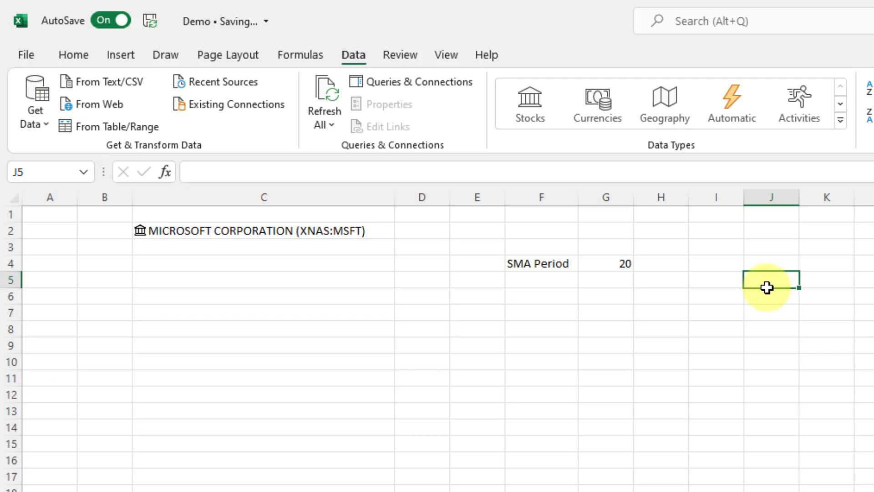
type("1")
key("Return")
type("2")
key("Return")
type("3")
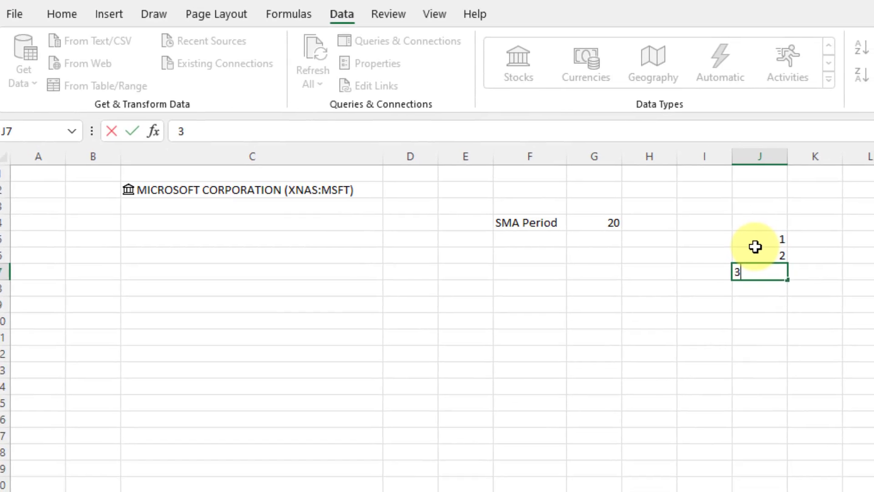
key("Return")
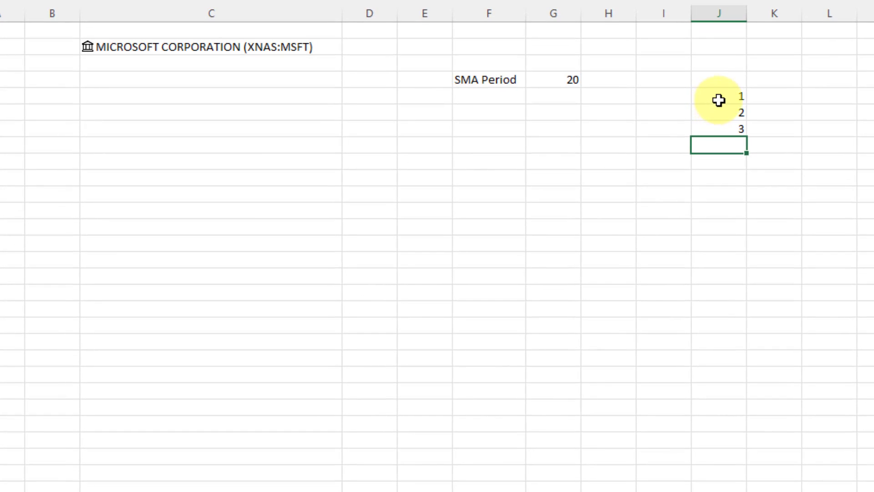
left_click_drag(758, 241, 774, 275)
left_click_drag(746, 136, 736, 415)
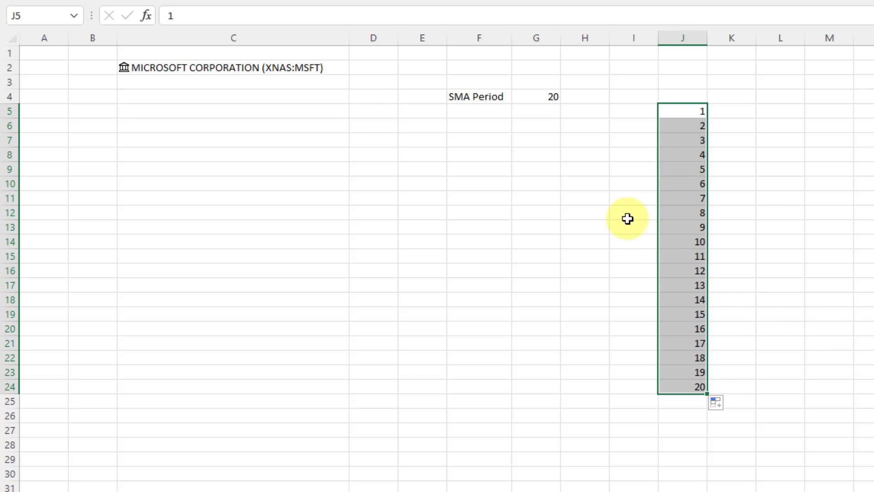
Enter =STOCKHISTORY(C2,TODAY()-19,TODAY(),0,1,0,1) in C4 to spill Microsoft's dates and closes.
left_click(315, 99)
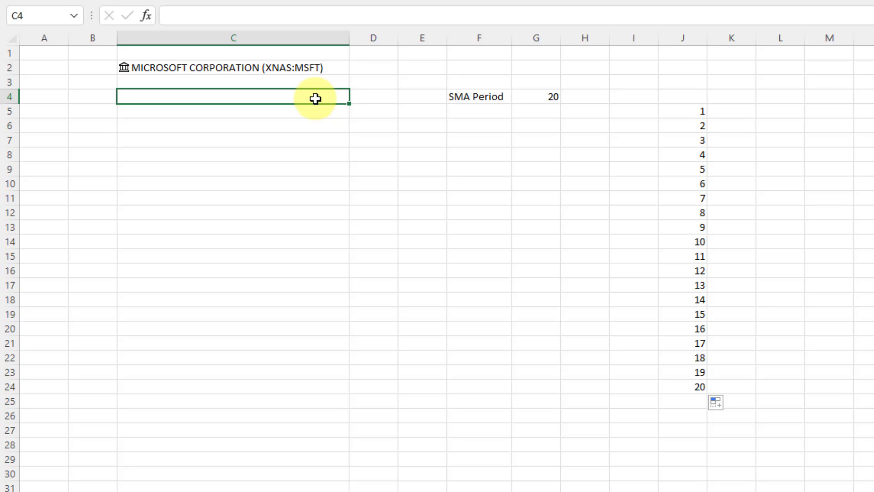
type("=")
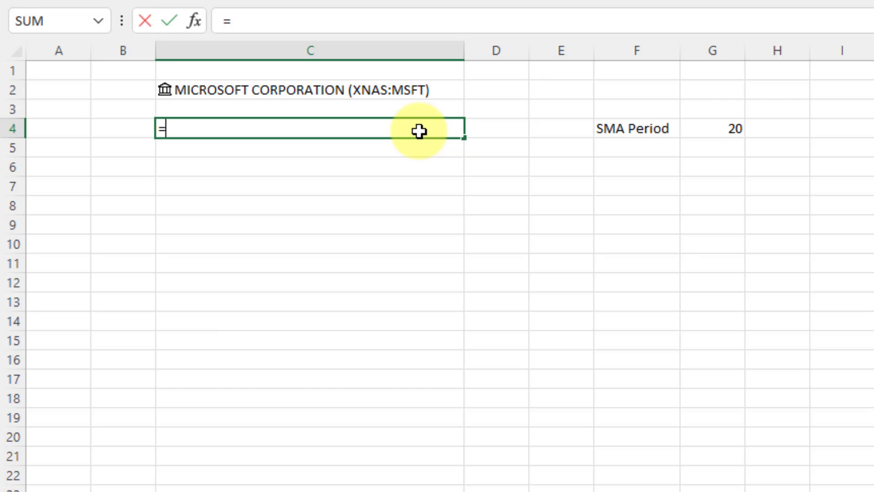
type("sto")
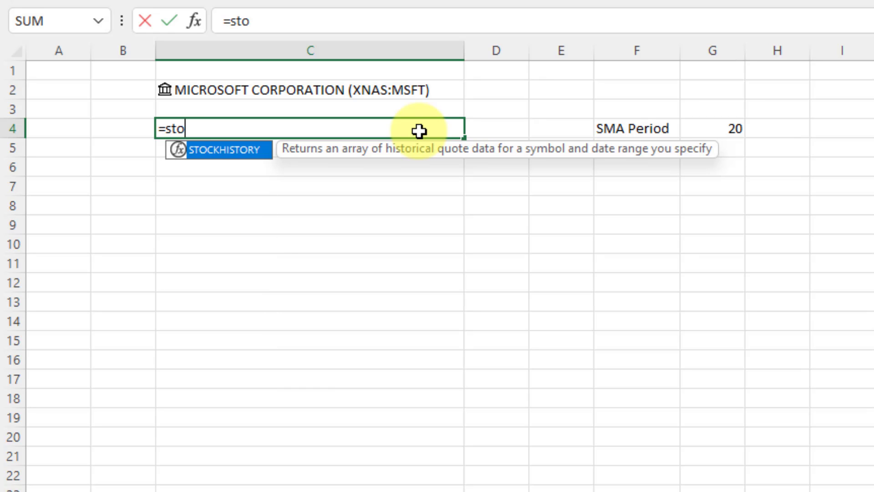
type("ck")
key("Tab")
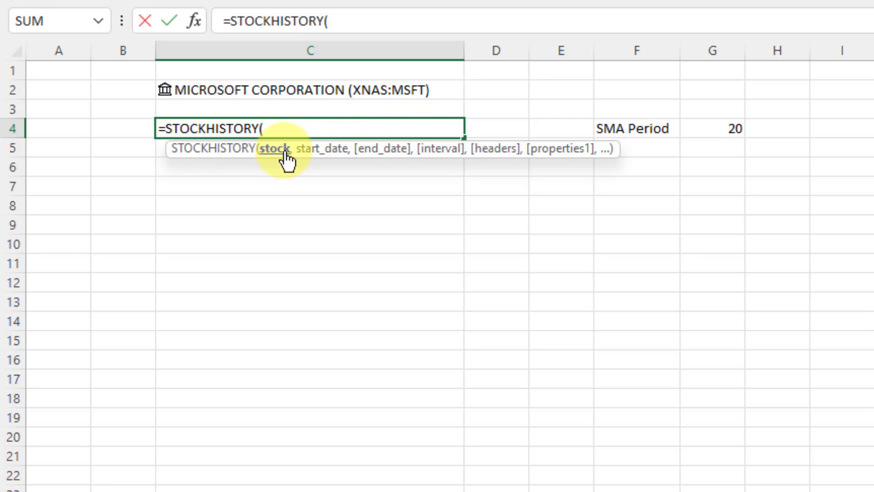
left_click(294, 93)
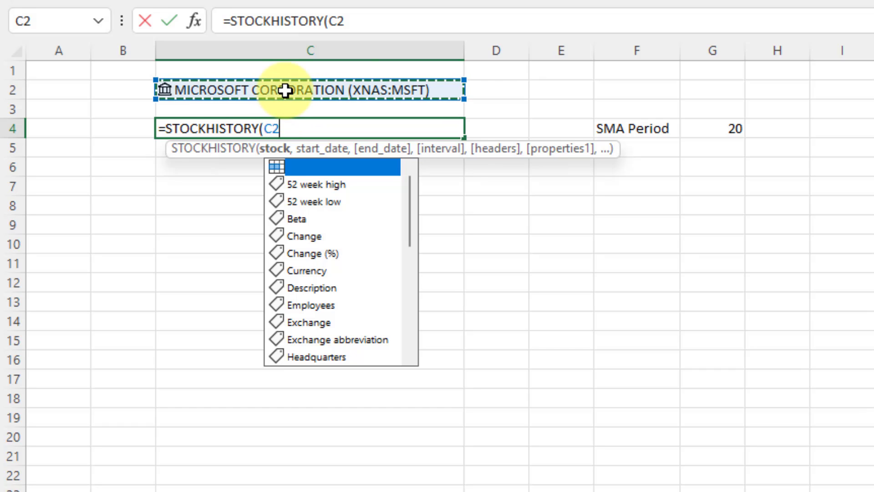
type(",")
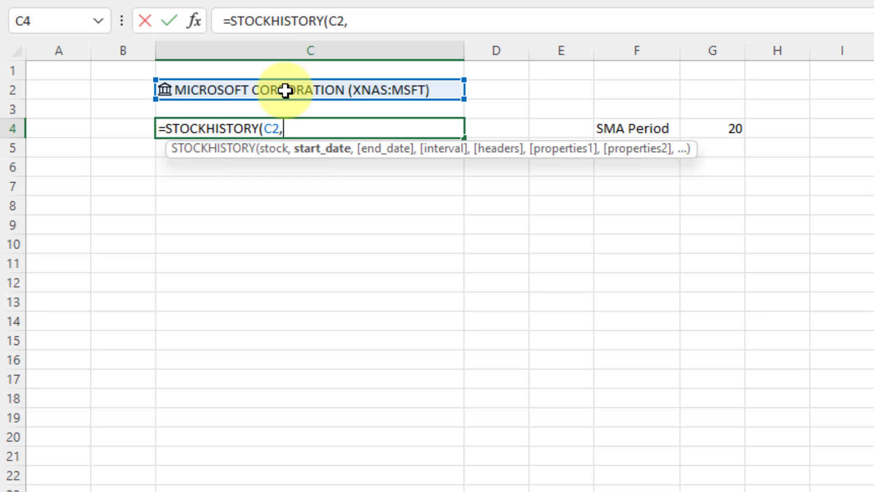
type("TODA")
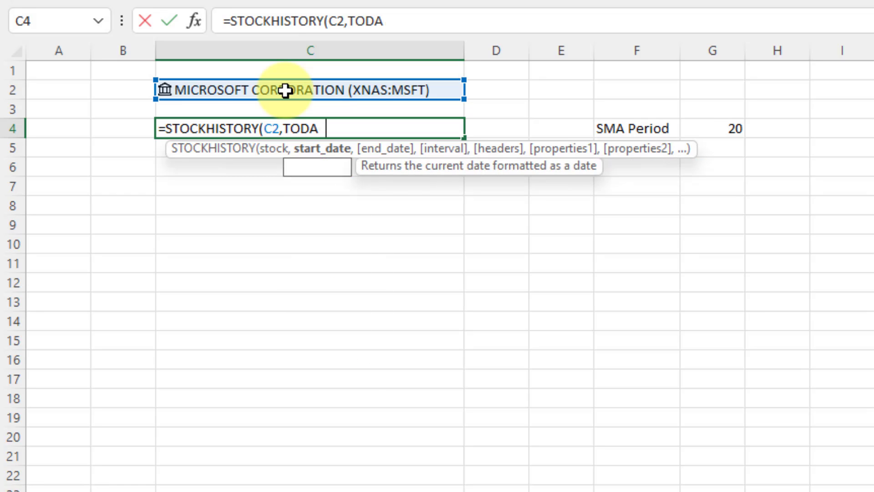
type("Y()-19")
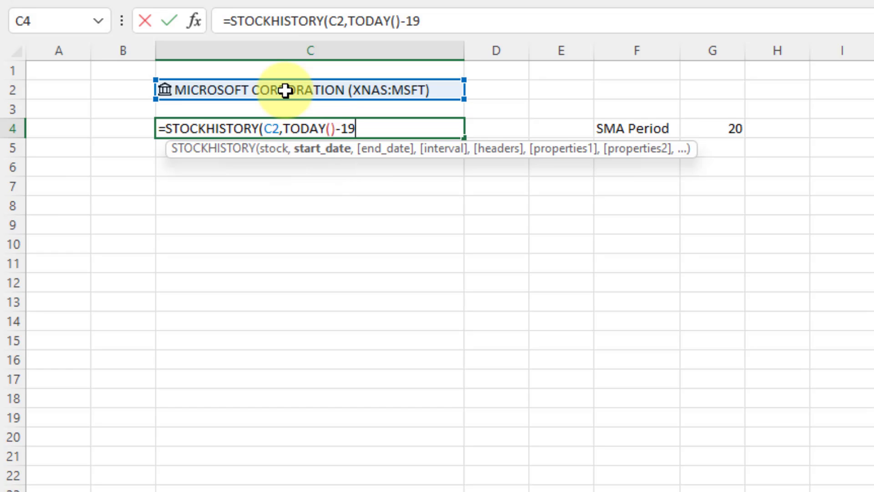
type(",")
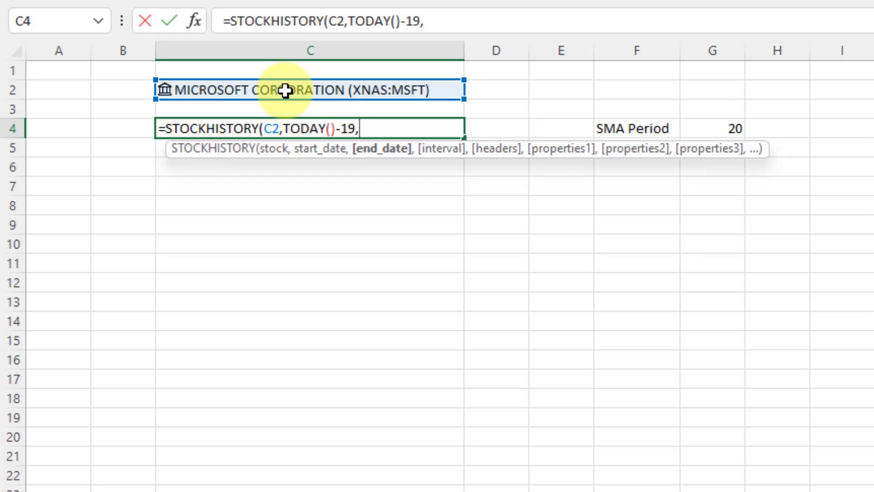
type("TODAY(),")
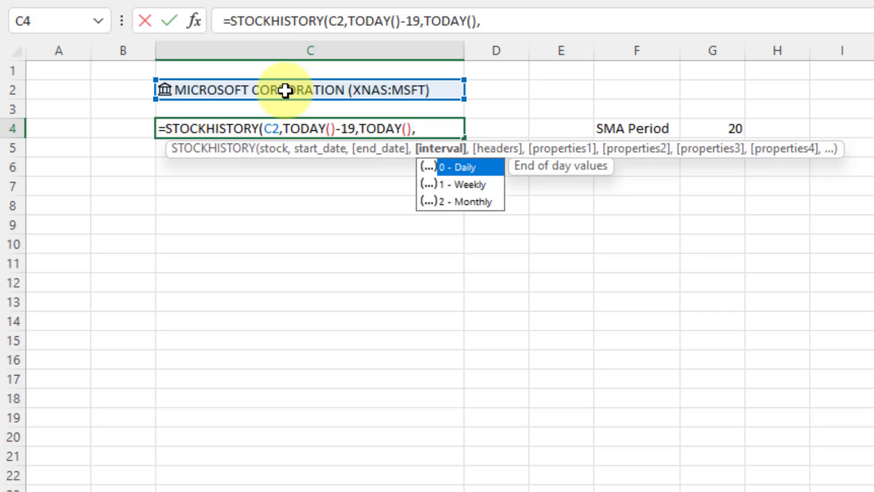
type("0,")
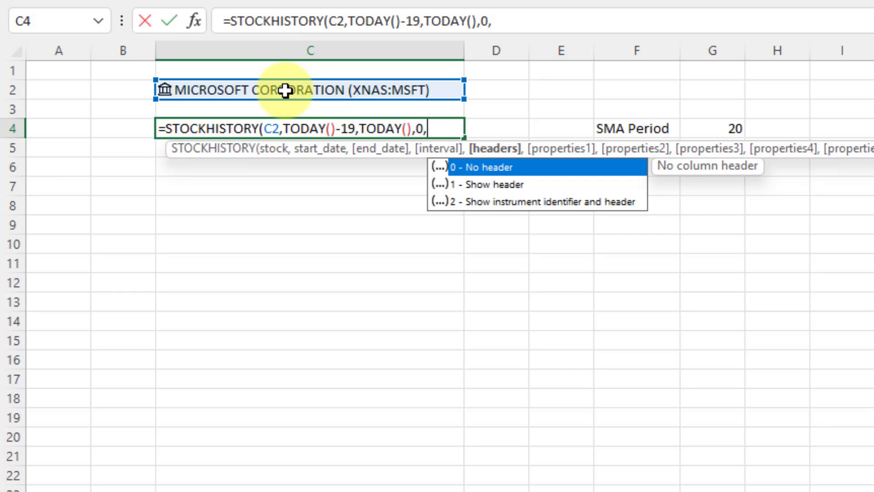
type("1,")
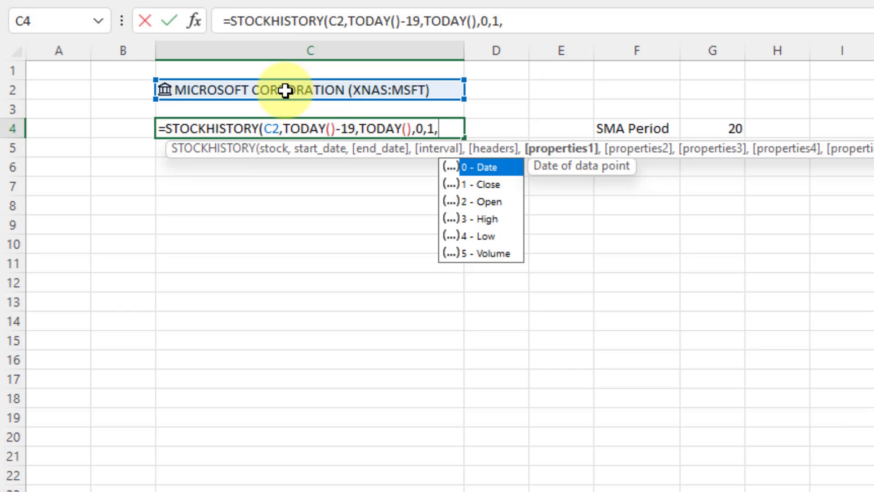
type("0,")
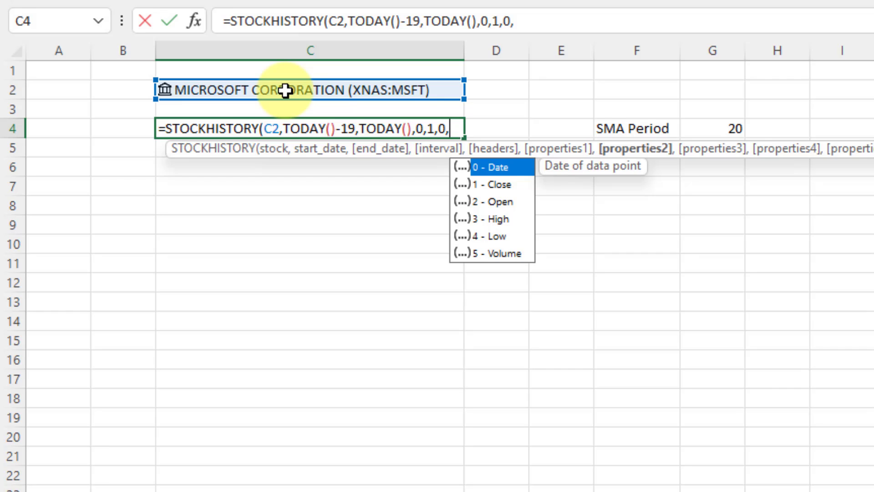
type("1")
type(")")
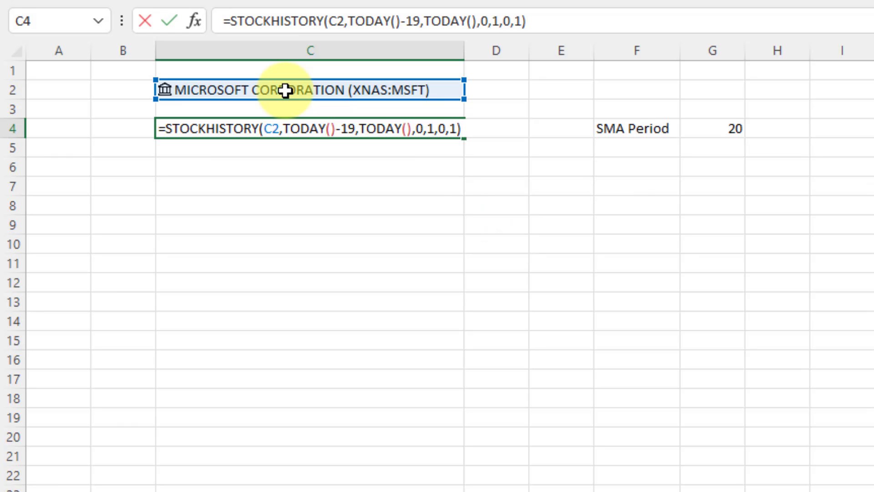
key("Return")
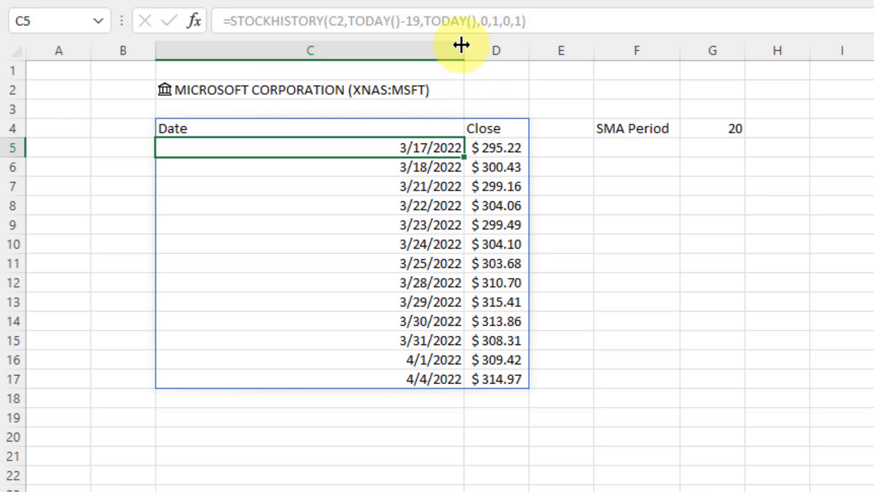
Narrow column C to fit the dates, then select the dates and the Date header in C4.
left_click_drag(464, 50, 274, 50)
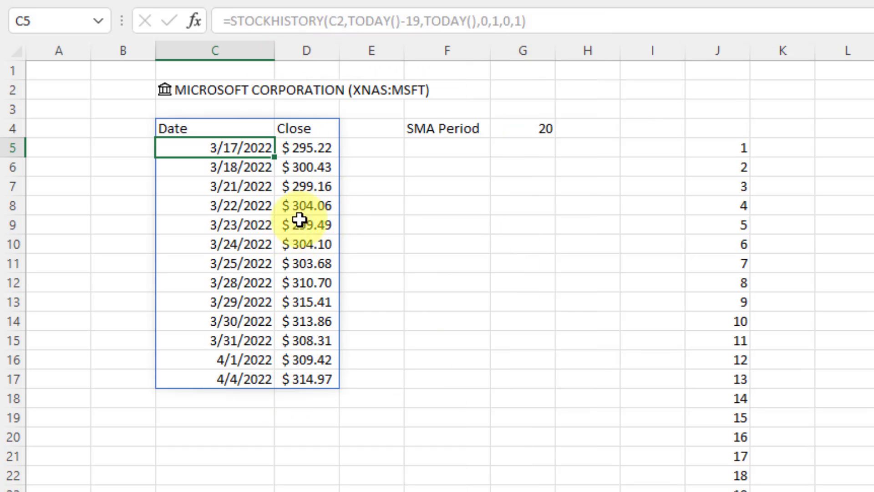
left_click(254, 383, "shift")
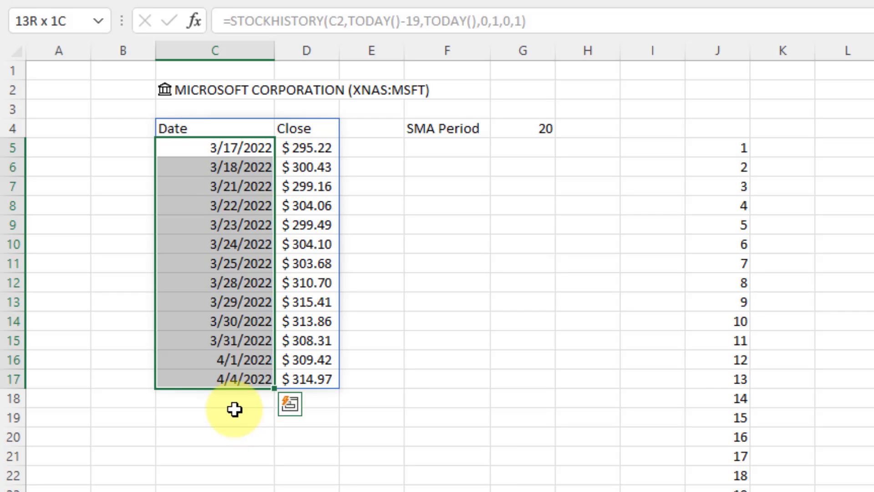
left_click(264, 126)
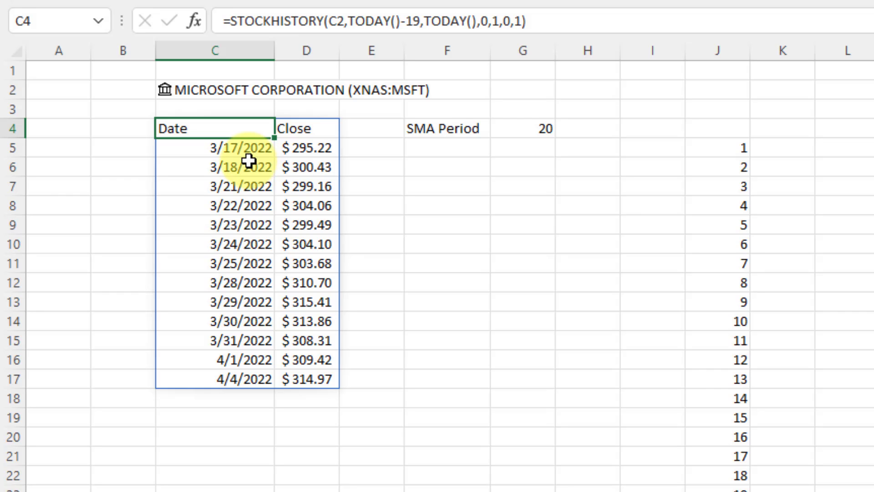
Change the history start offset to TODAY()-29 and review the spilled date range.
left_click(416, 21)
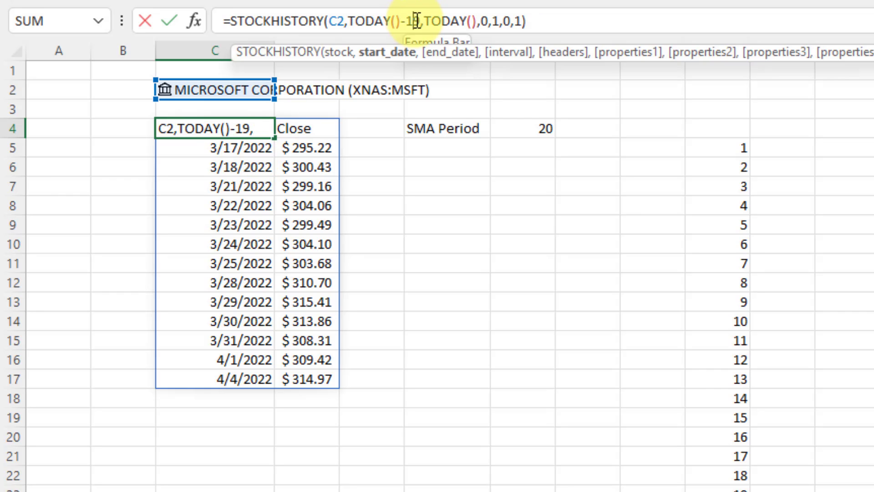
key("Left")
key("BackSpace")
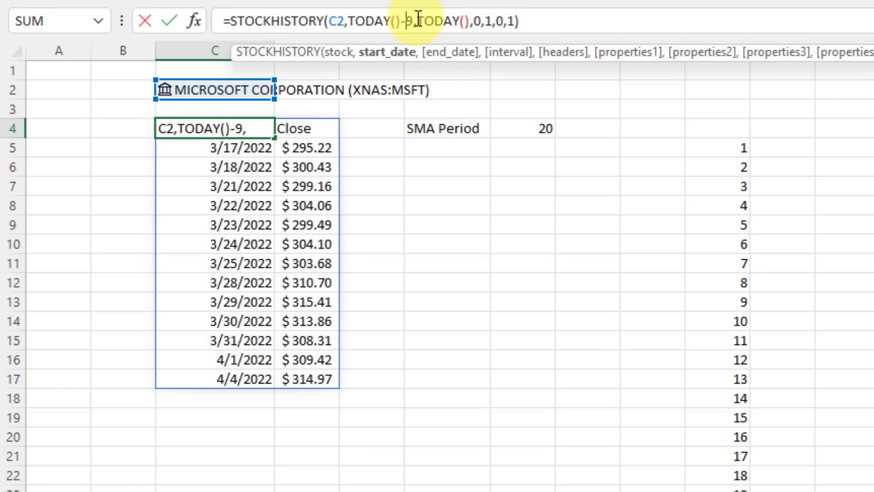
type("2")
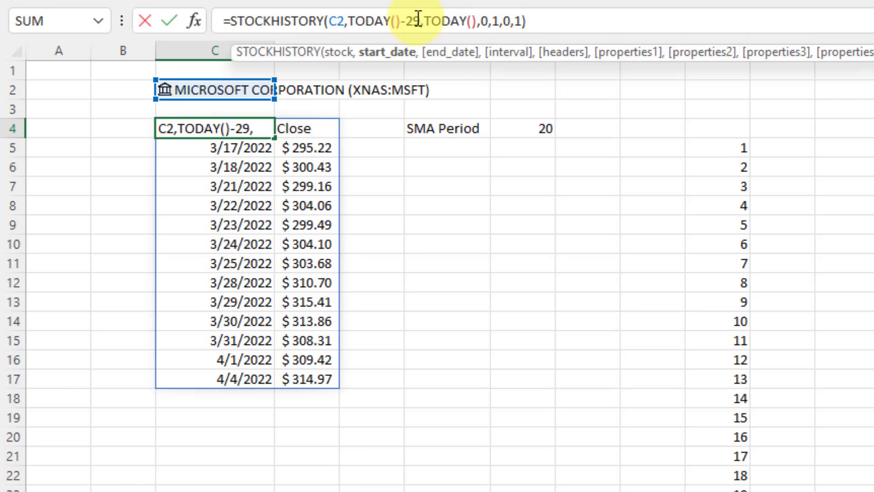
key("Return")
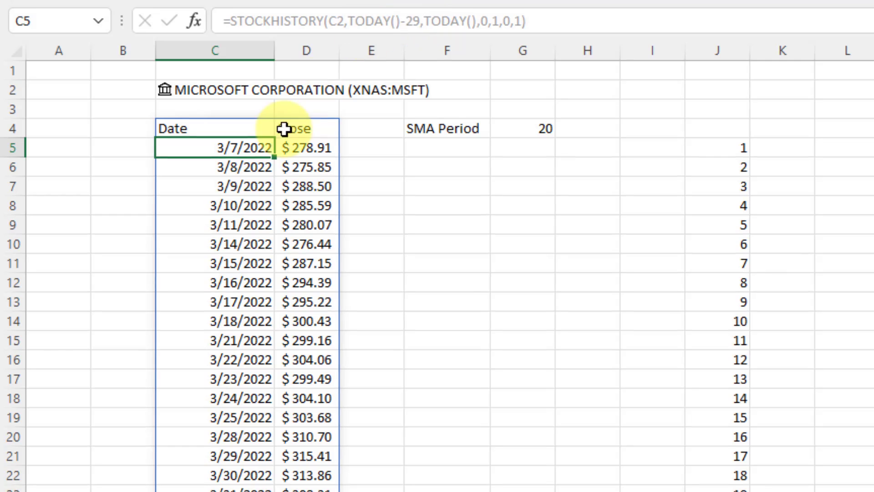
left_click(242, 132)
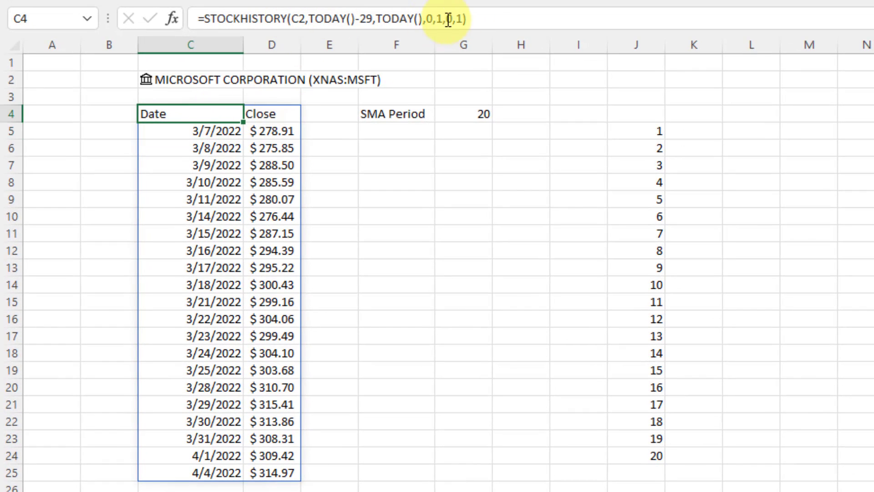
double_click(472, 19)
left_click(372, 21)
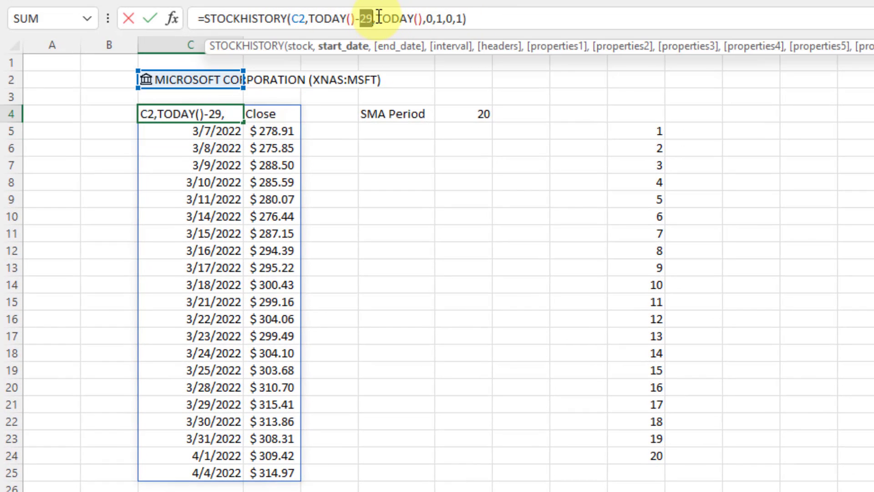
key("Escape")
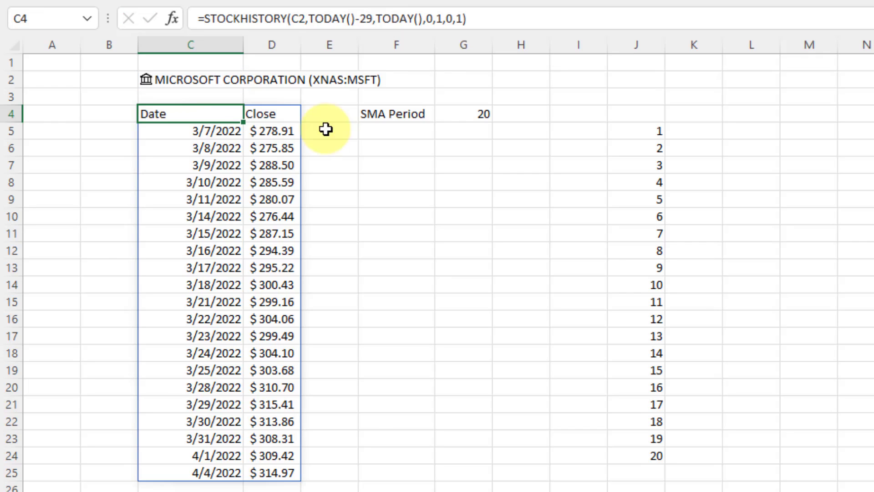
left_click(233, 133)
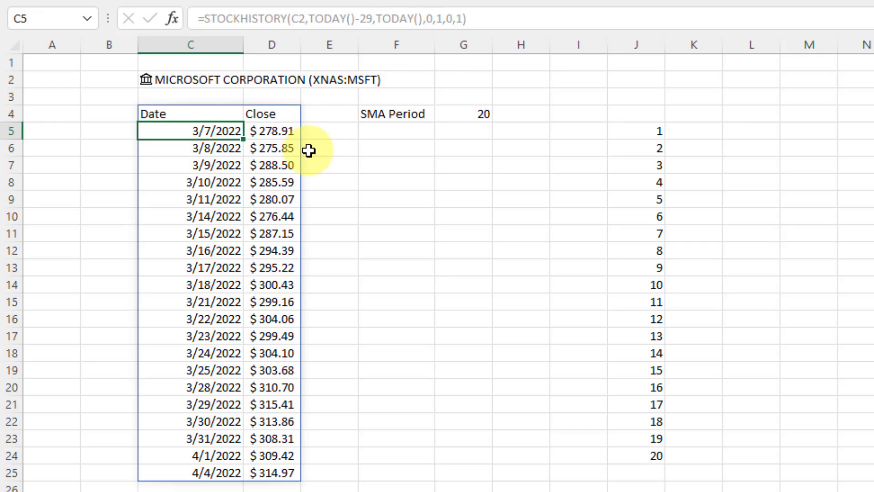
key("ctrl+shift+Down")
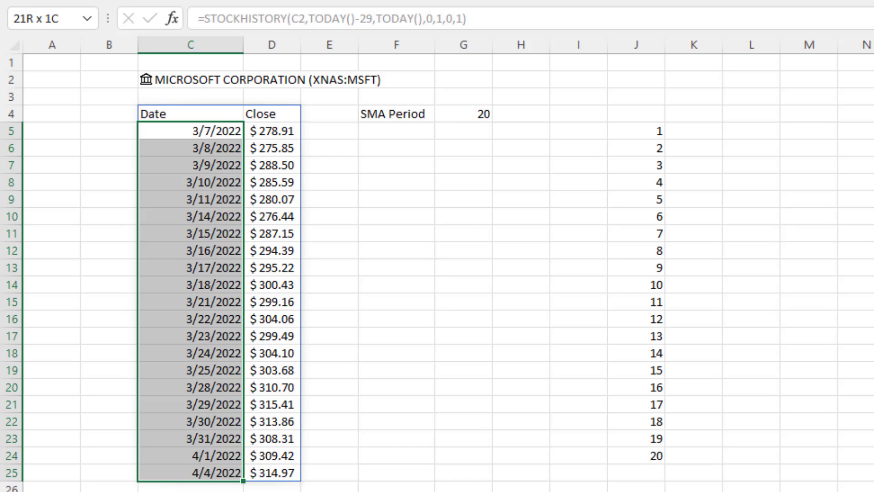
Change the start offset to TODAY()-39 and select the returned dates down from 2/25/2022.
left_click(152, 110)
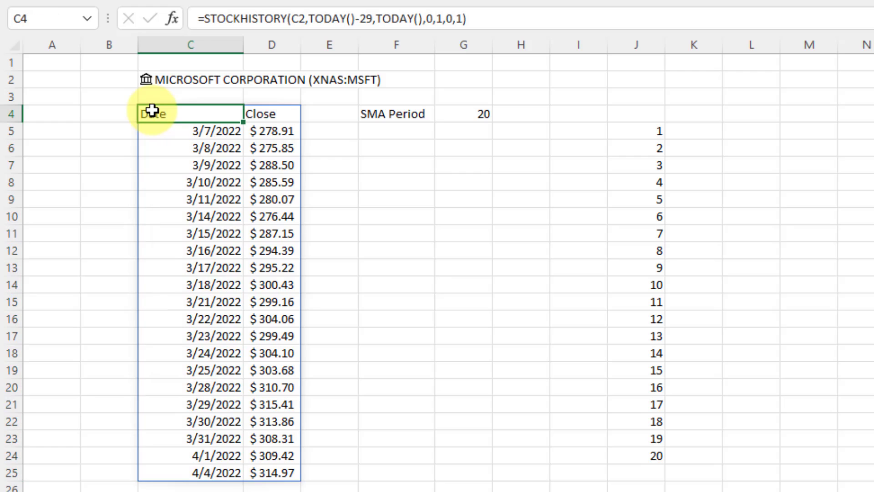
left_click(359, 18)
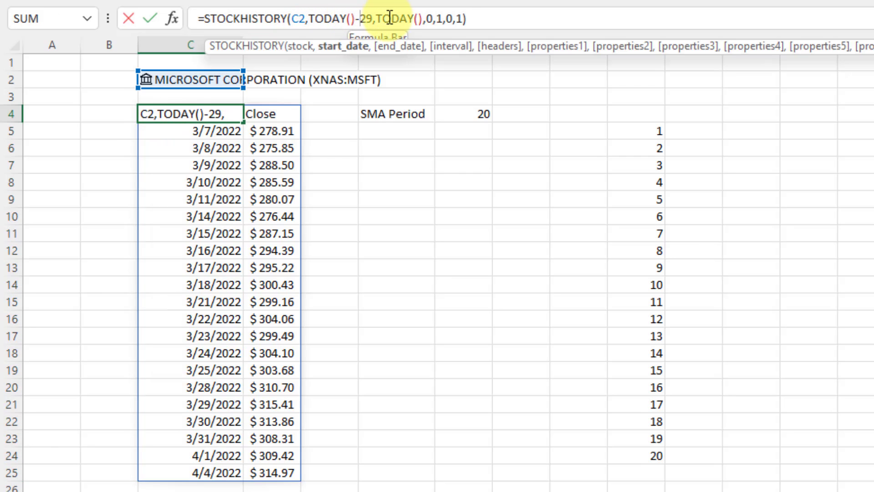
key("Delete")
type("3")
key("Return")
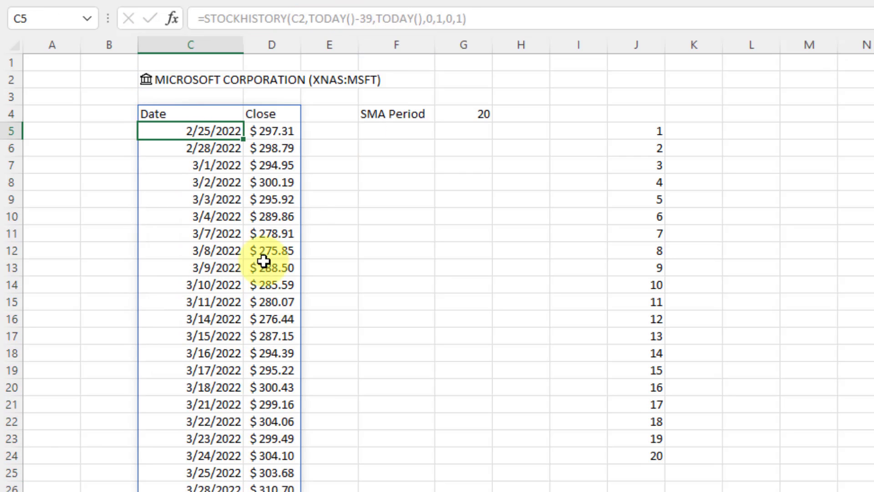
key("ctrl+shift+Down")
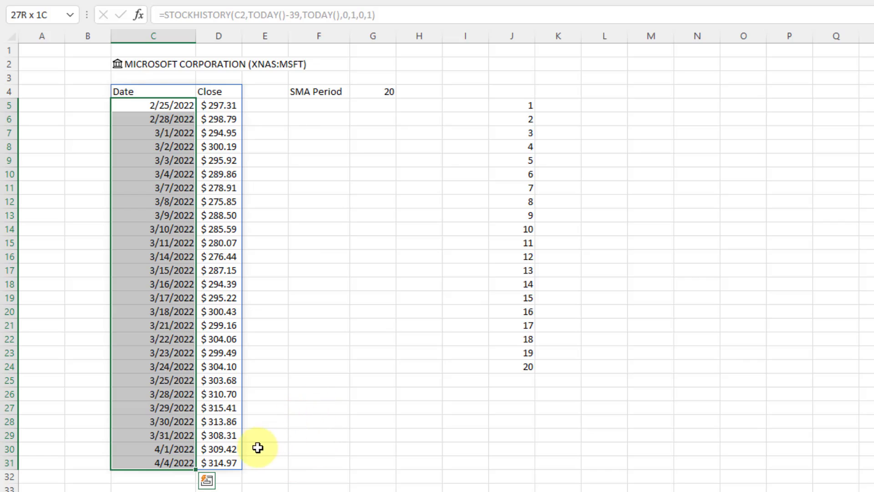
left_click(231, 462)
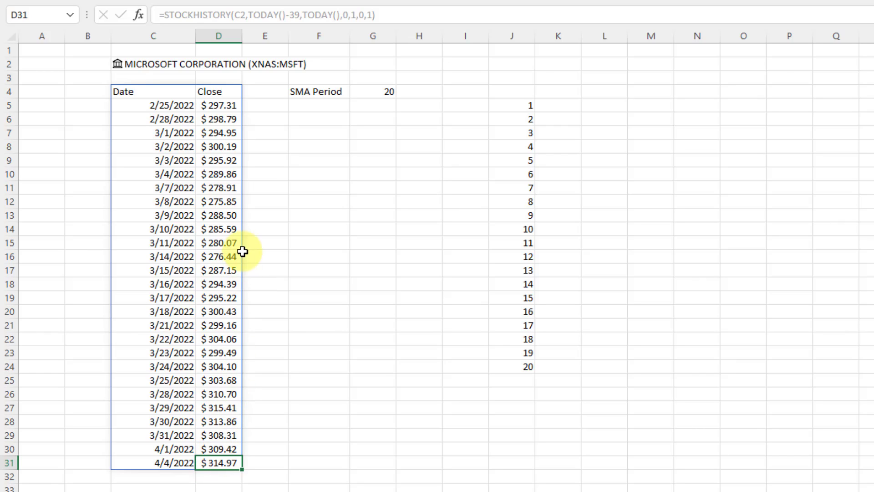
left_click(224, 214, "shift")
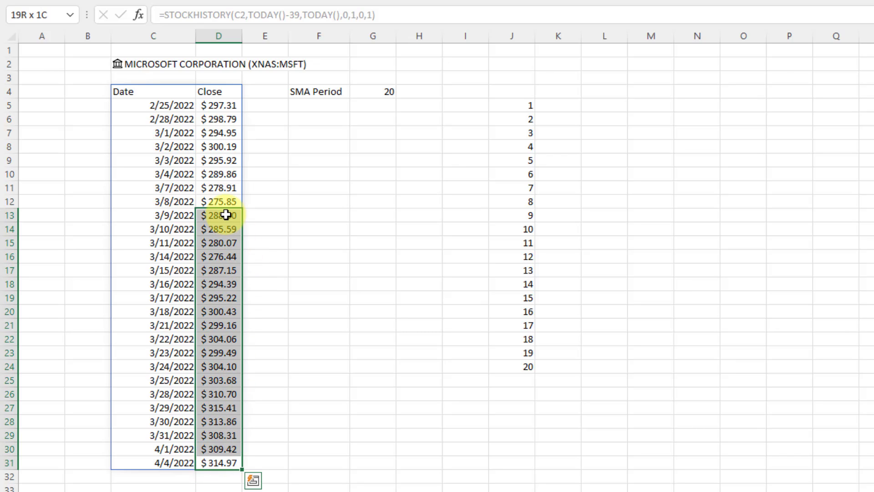
left_click(221, 204, "shift")
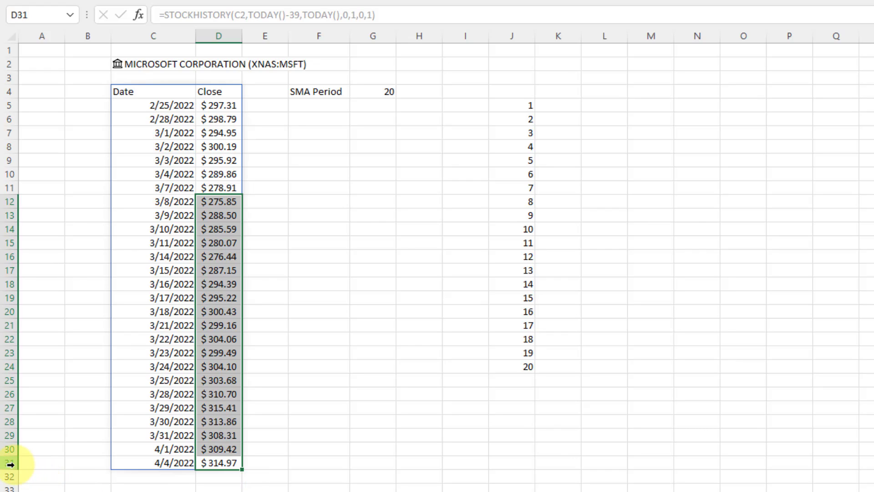
left_click(317, 120)
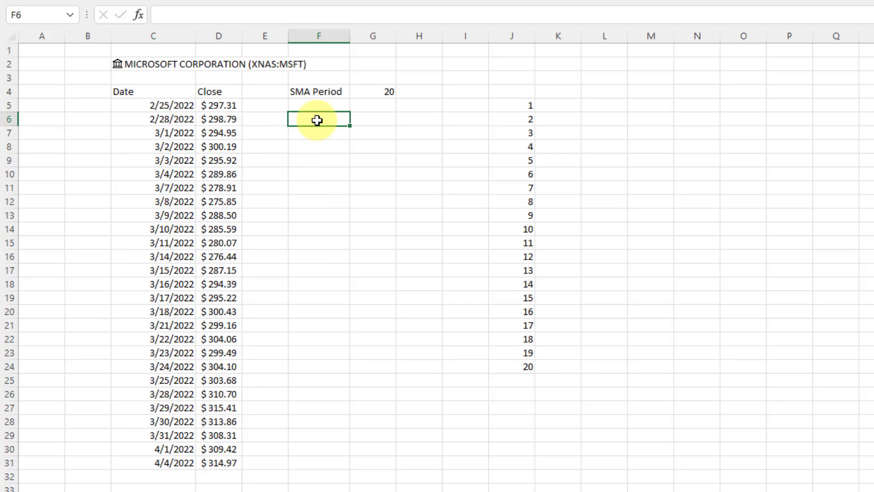
Label F6 'max hist date' and begin a MAX formula in G6.
type("max hist")
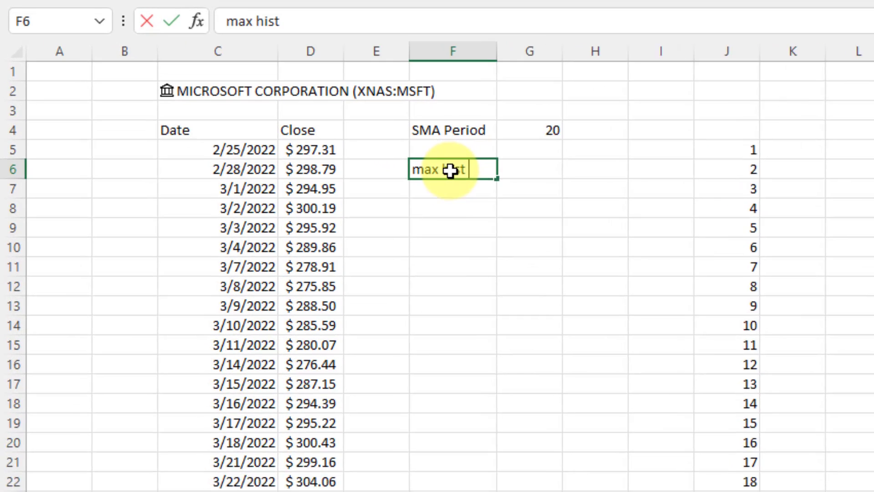
type(" date")
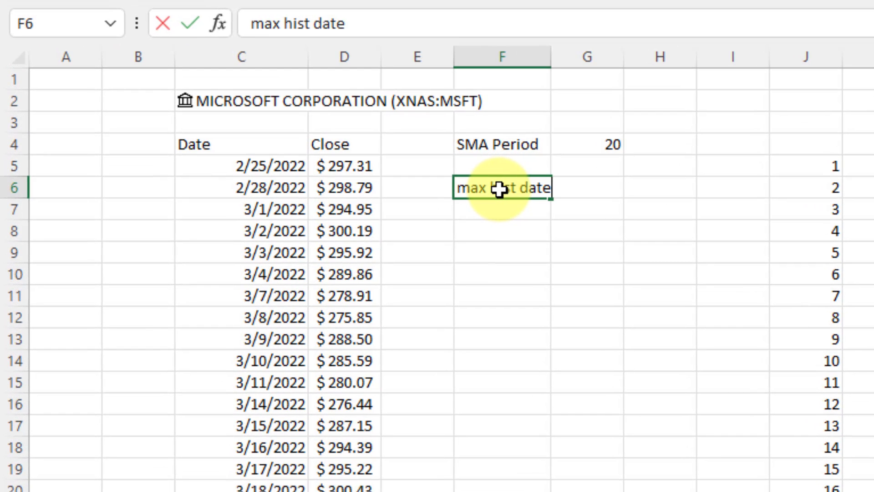
key("Tab")
type("x(")
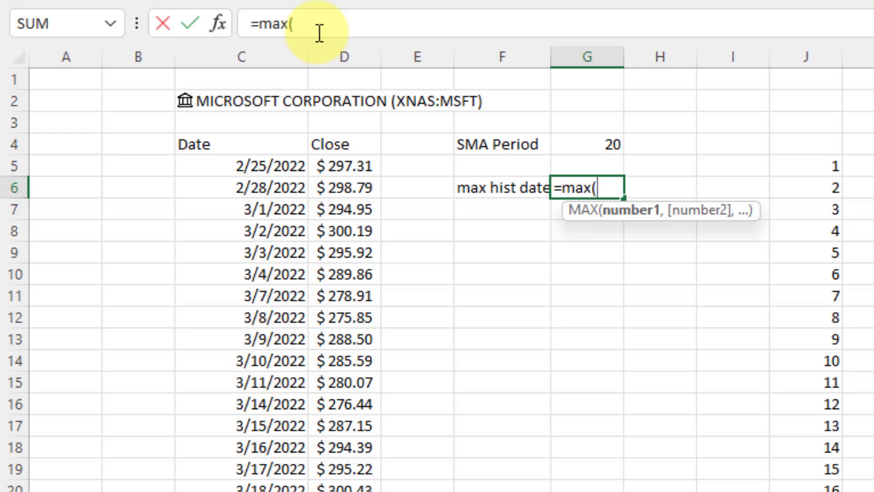
Complete G6 as =MAX(INDEX(C4#,,1)) to return the latest history date.
type("index")
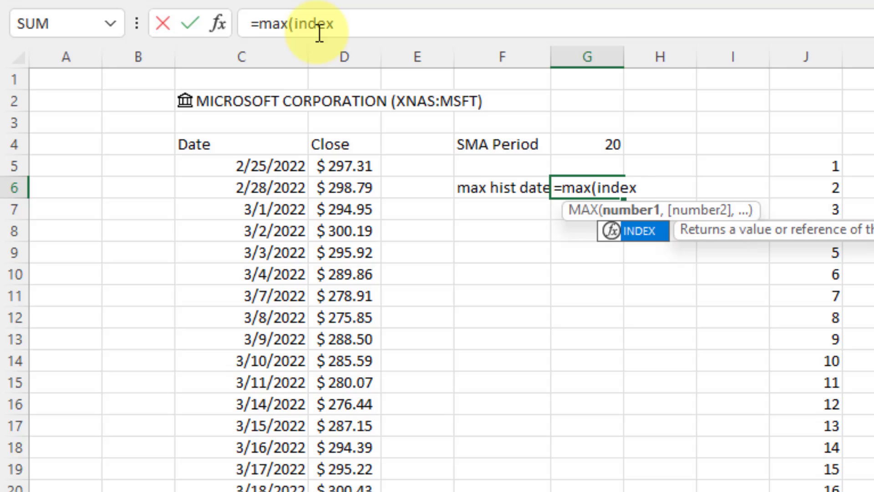
type("(")
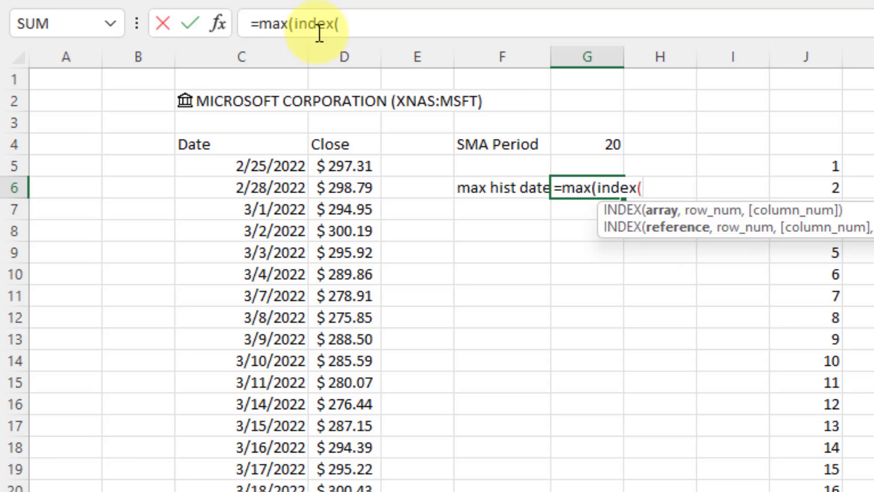
left_click(261, 145)
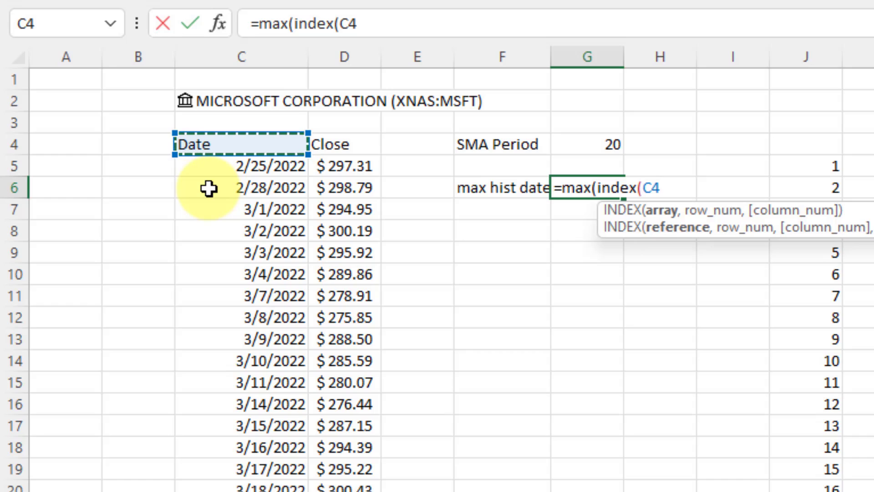
left_click(361, 25)
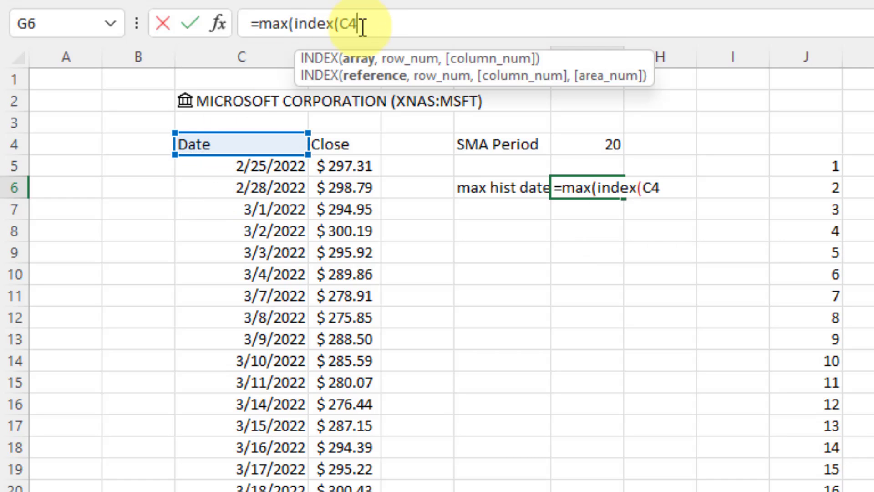
type("#")
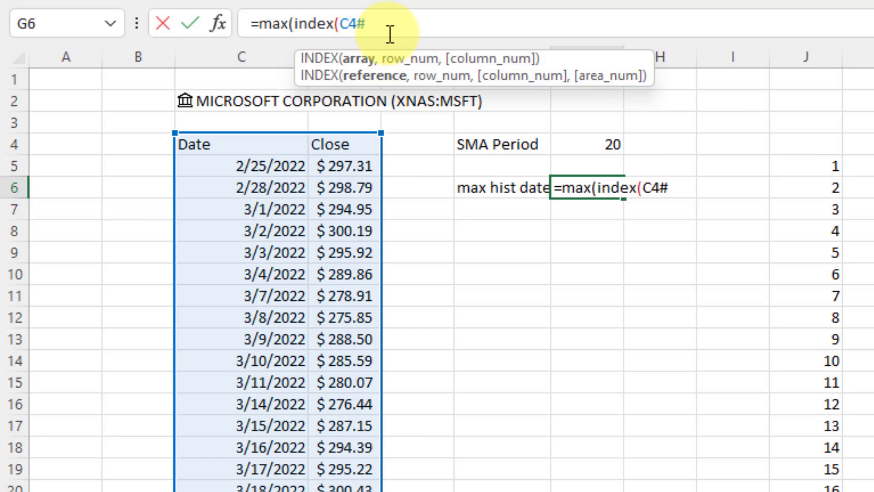
type(",")
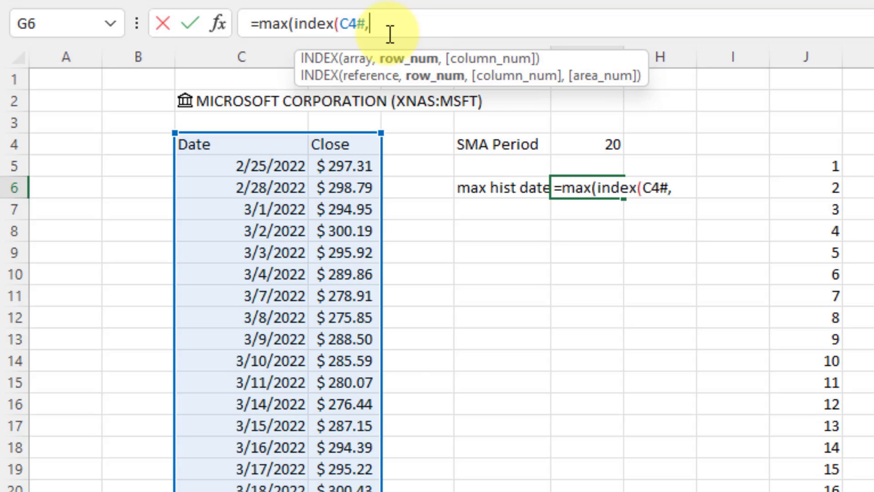
type(",")
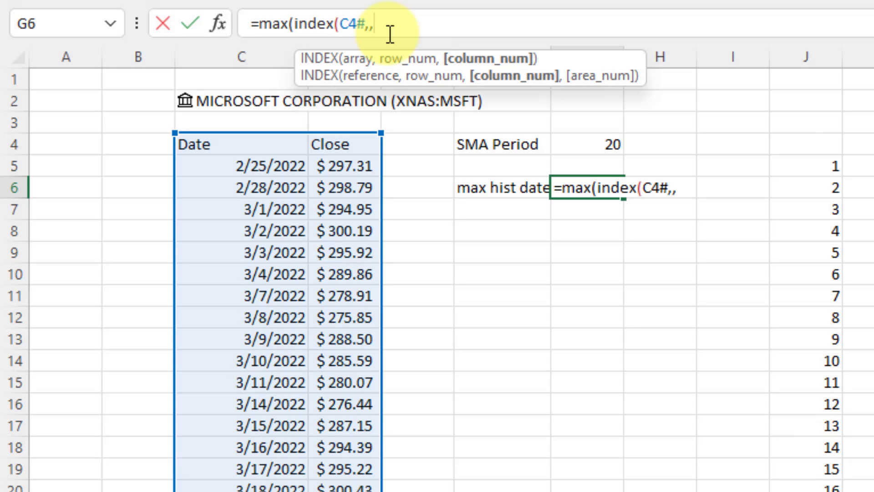
type("1)")
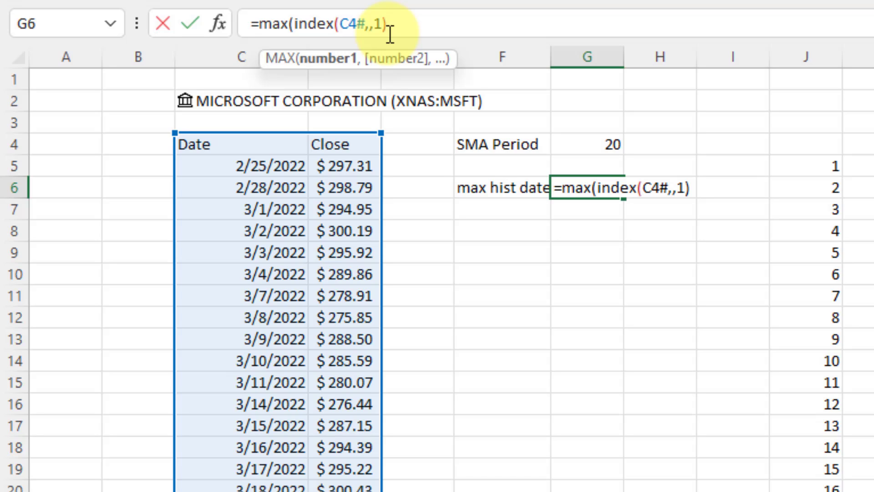
type(")")
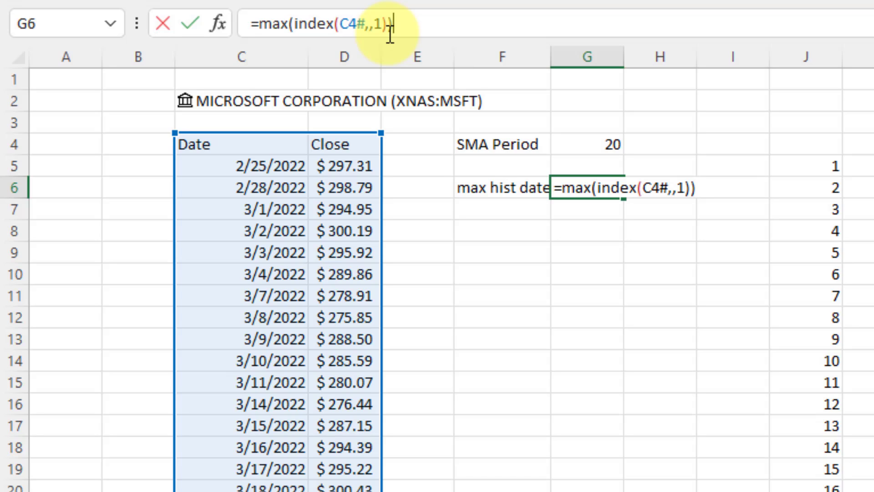
key("Return")
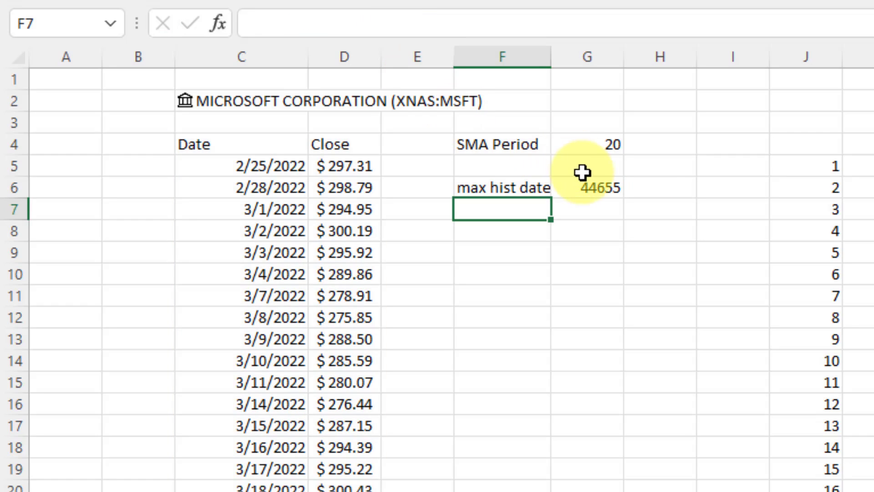
Format G6 with custom code dd-mmm-yyyy to show 04-Apr-2022, and widen columns F and G.
left_click(563, 187)
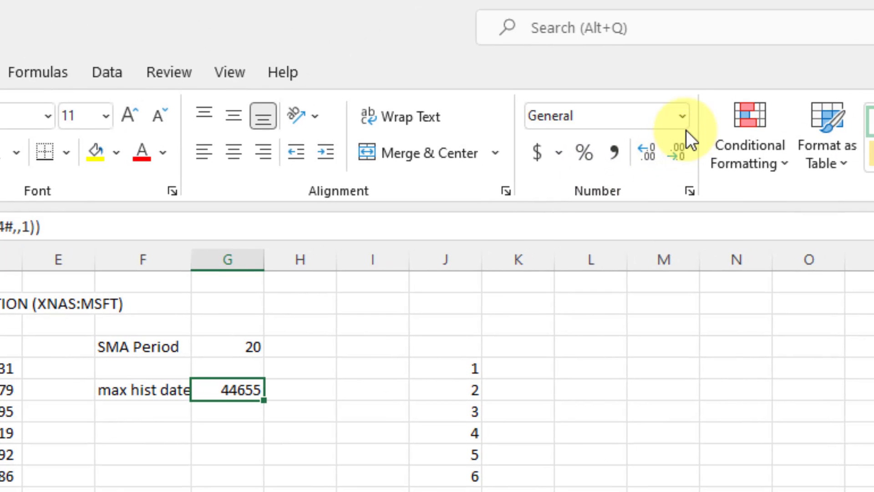
left_click(682, 117)
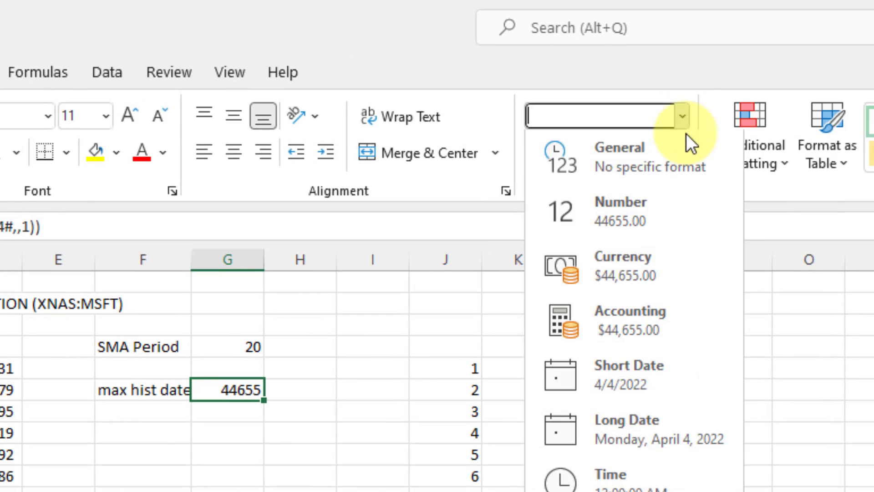
left_click(655, 382)
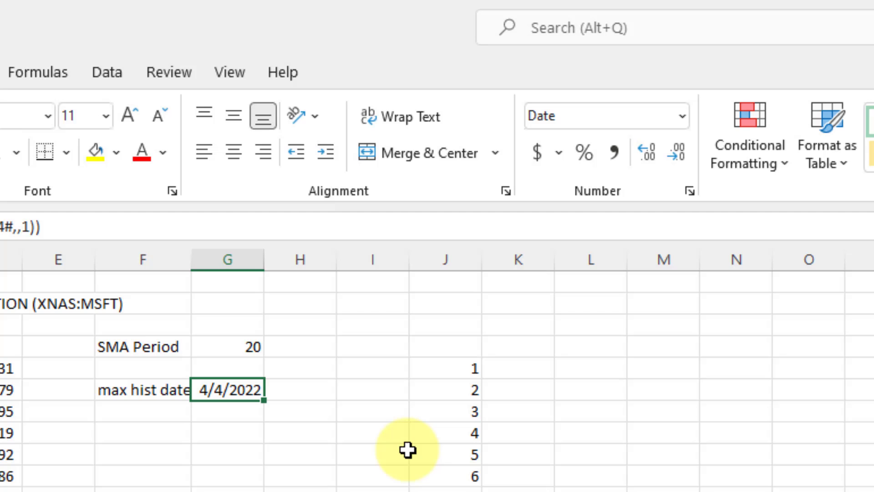
key("ctrl+1")
left_click_drag(499, 201, 715, 411)
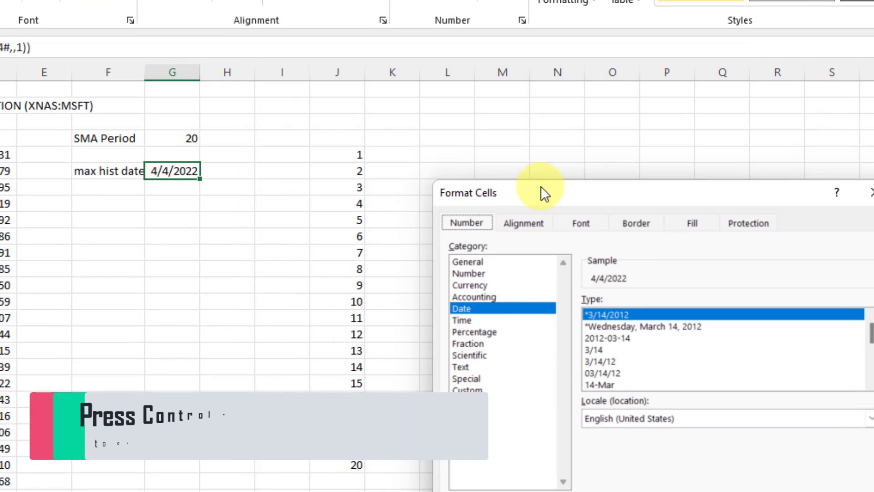
left_click_drag(541, 187, 479, 165)
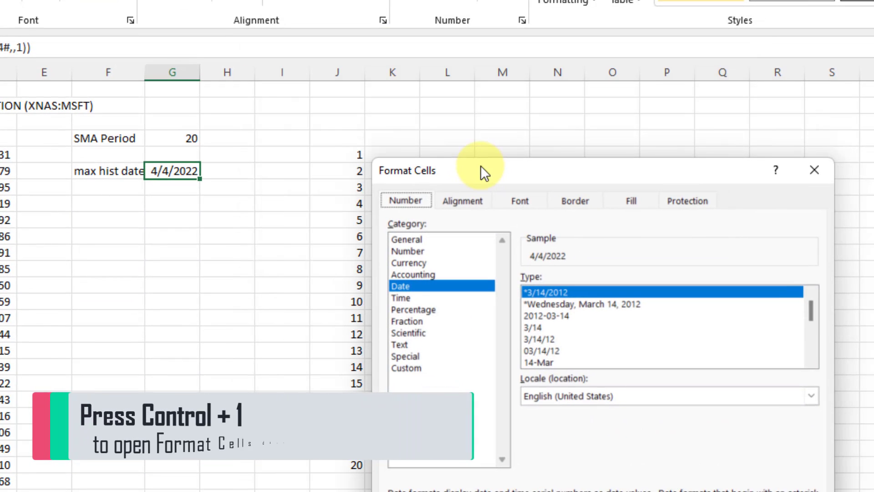
left_click(438, 367)
left_click_drag(556, 295, 521, 293)
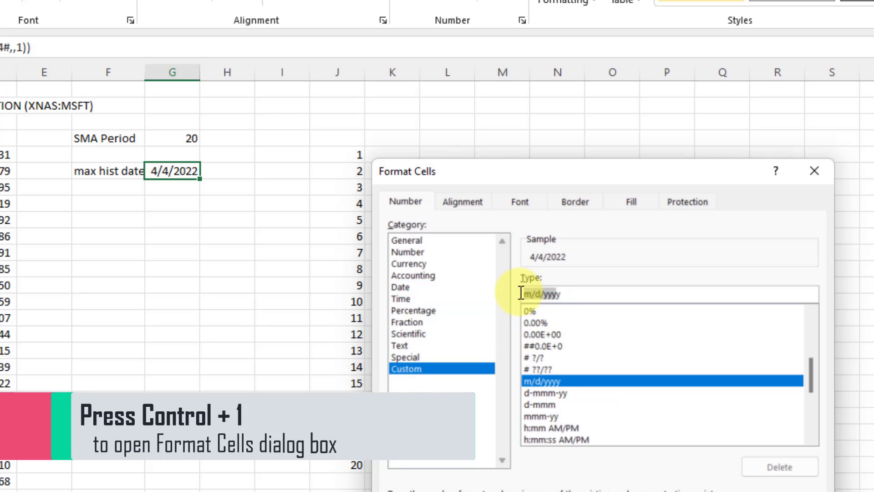
key("BackSpace")
type("dd-")
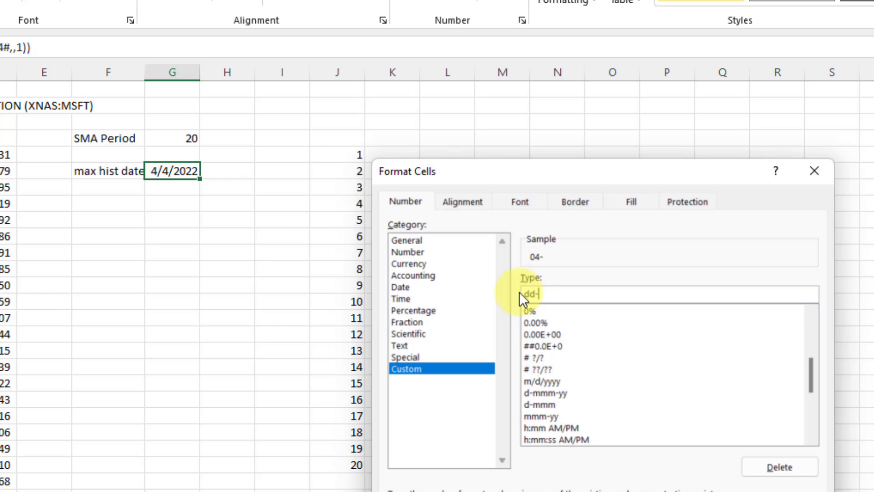
type("mmm-yuyy")
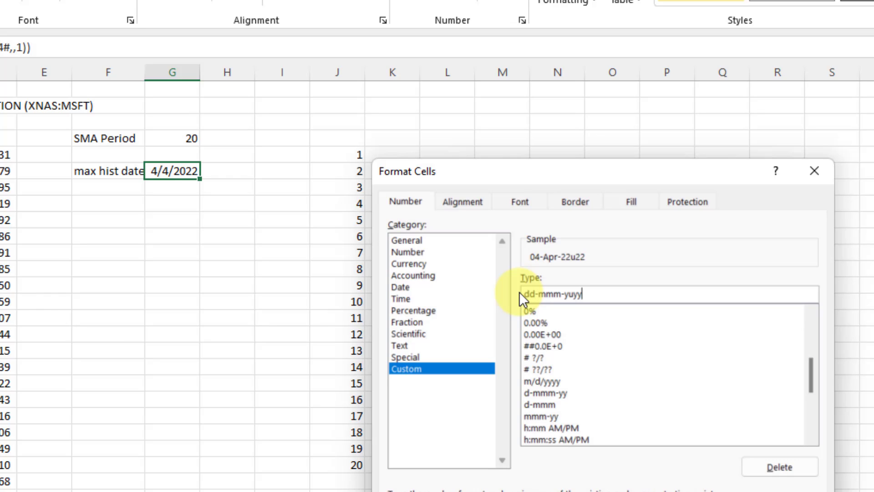
key("BackSpace")
key("BackSpace")
key("BackSpace")
type("yyy")
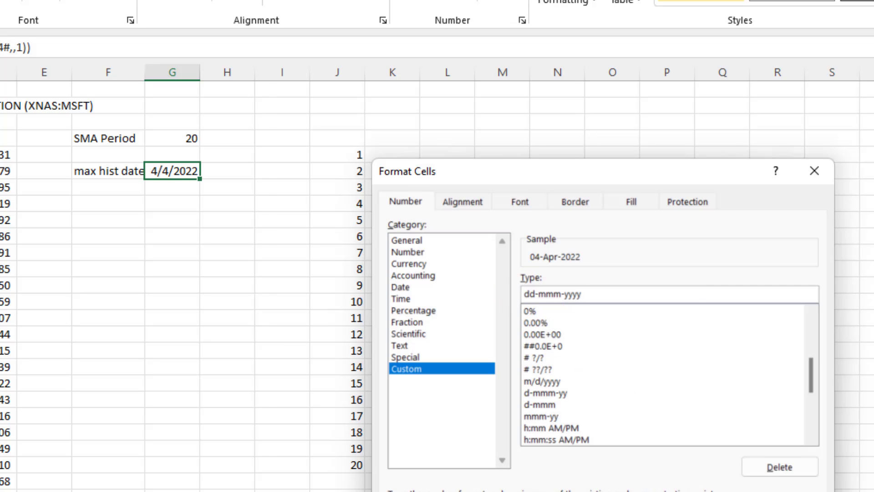
key("Return")
left_click_drag(214, 77, 239, 77)
left_click_drag(146, 73, 163, 72)
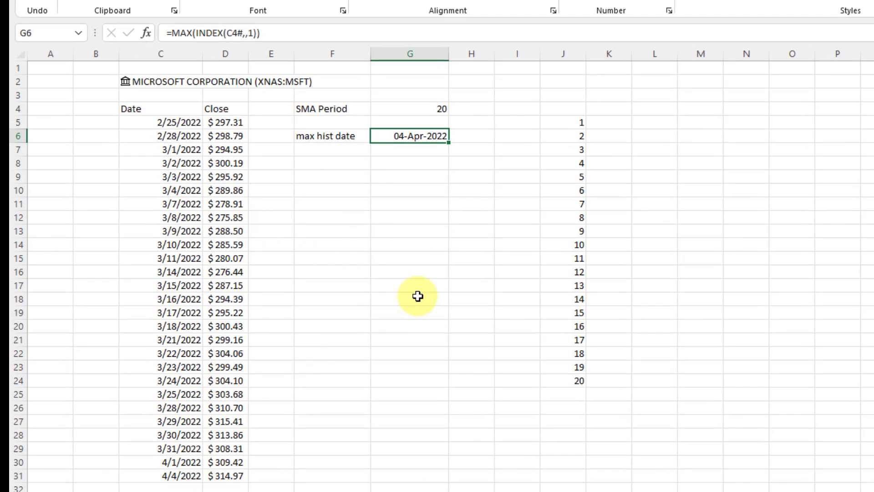
Label F8 'final row' and enter =ROWS(C4#) in G8.
left_click(367, 169)
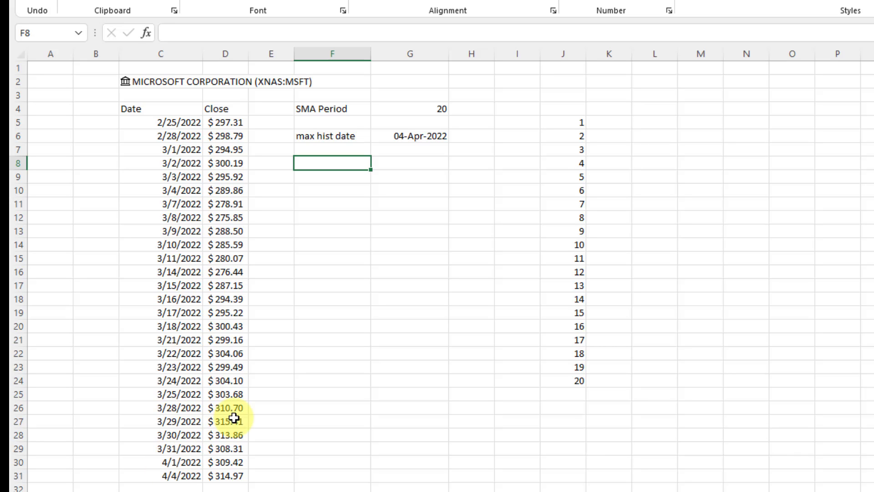
type("final row")
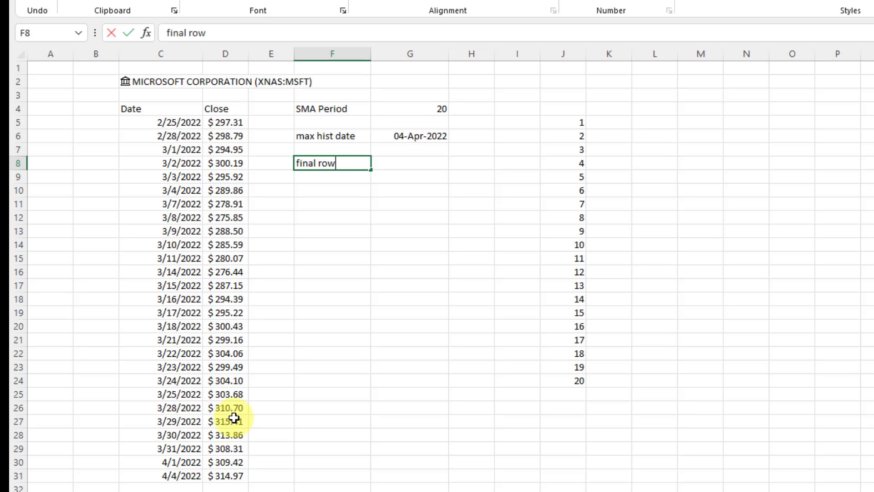
key("Tab")
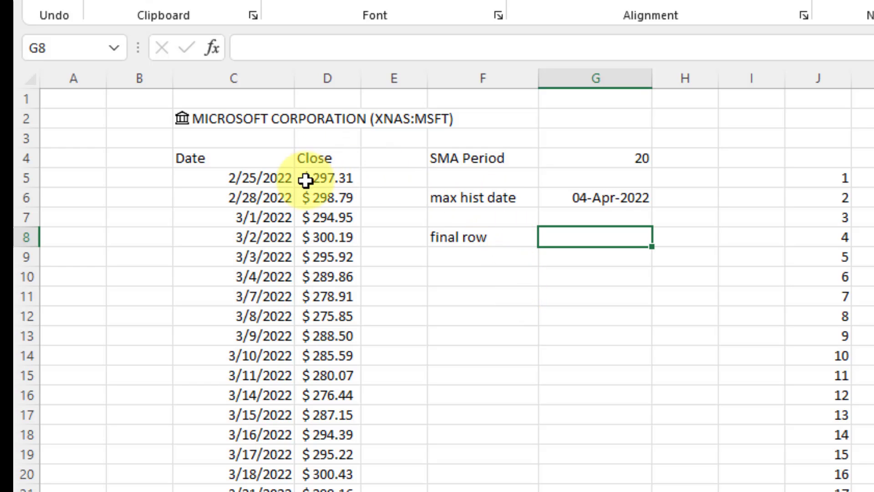
type("=r")
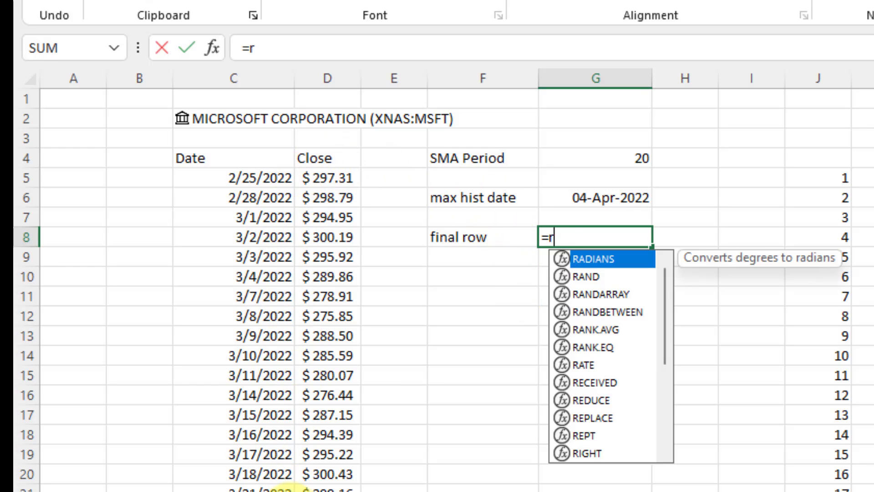
type("ows(")
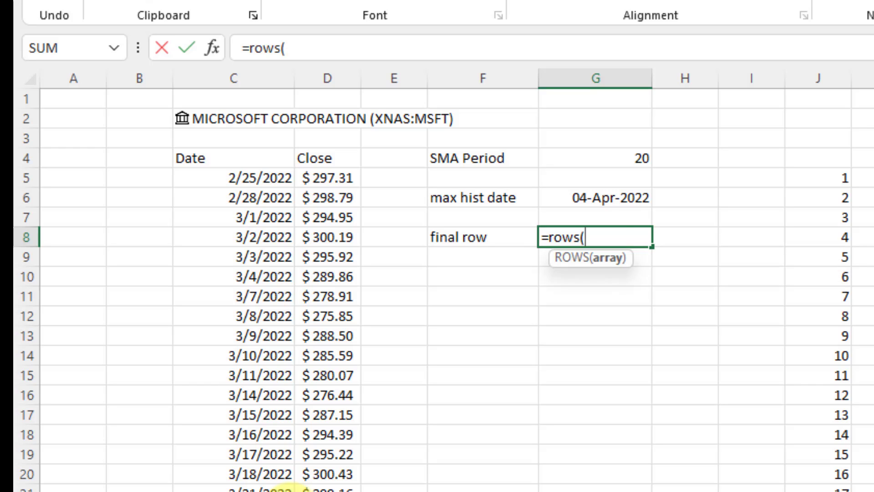
type("C4")
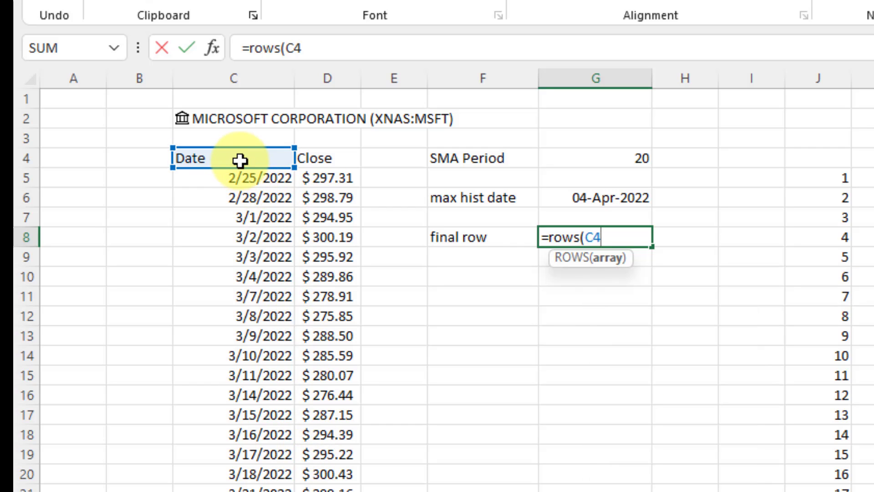
type("#")
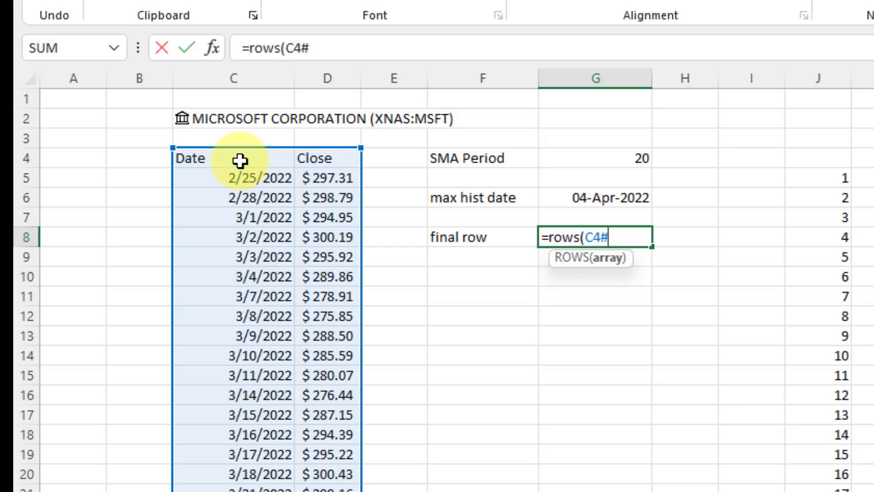
type(")")
key("Return")
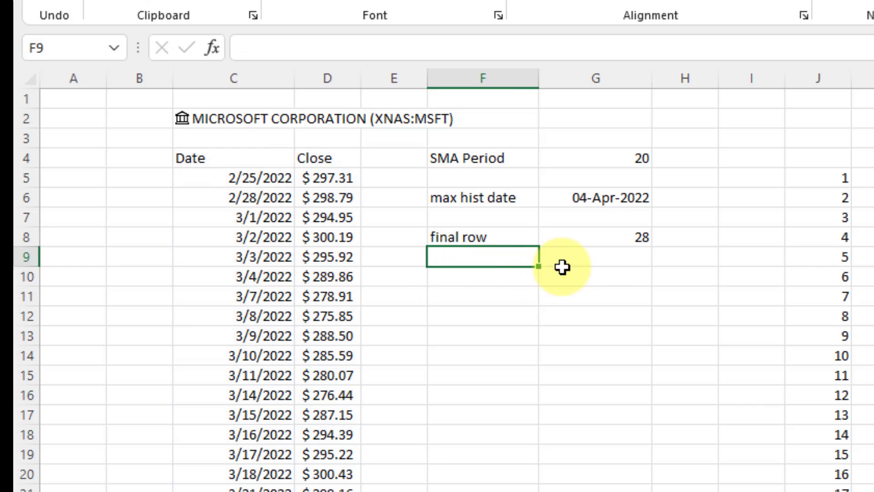
Check G8's count of 28 against the Date column of the C4 stock history table.
left_click(589, 239)
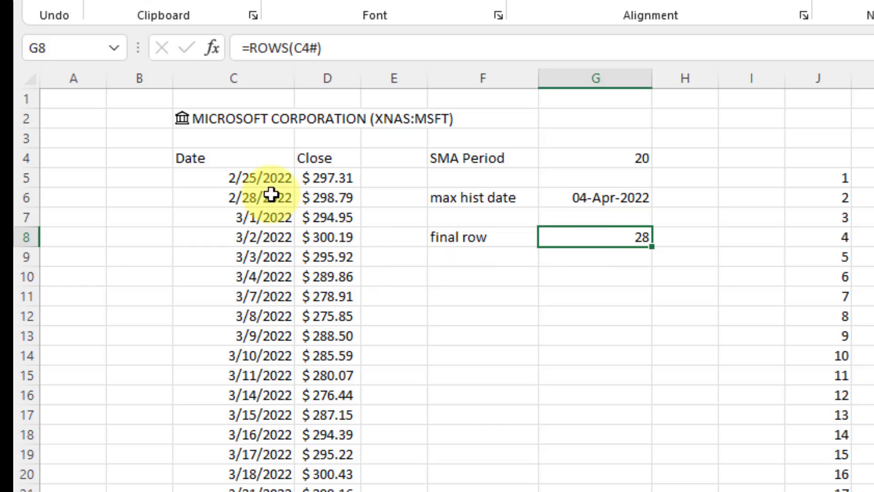
left_click(229, 157)
left_click(335, 161)
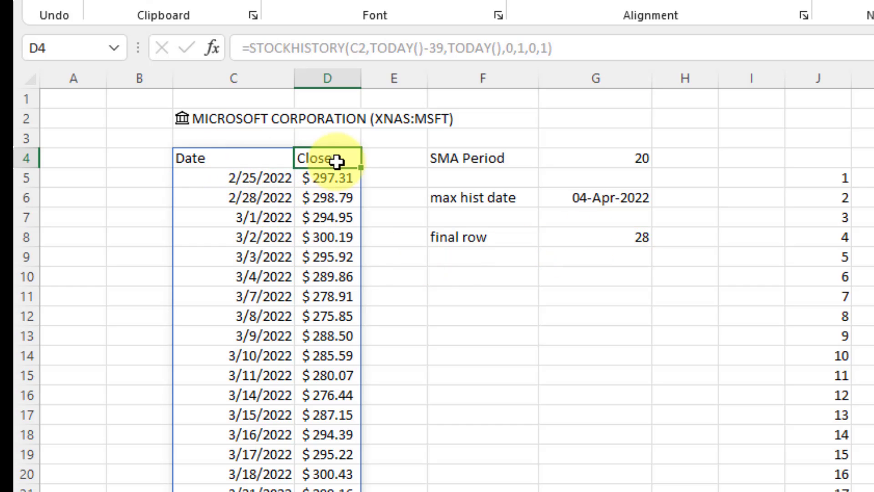
left_click(265, 165)
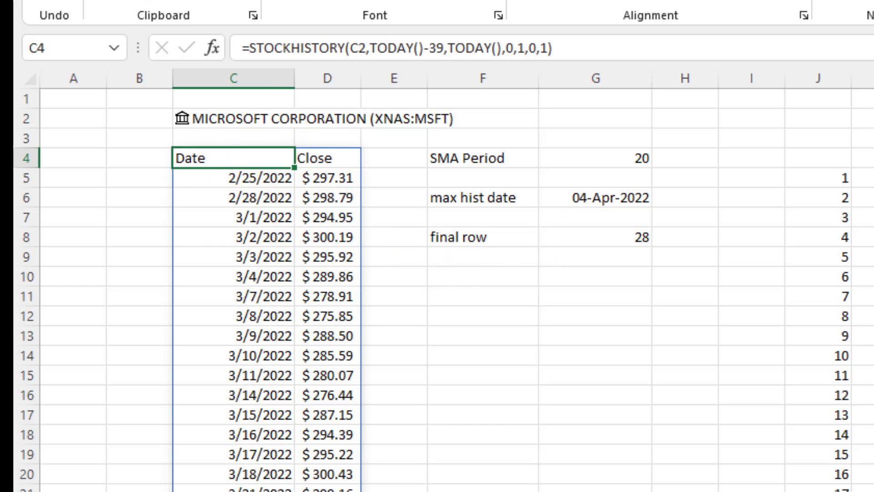
key("ctrl+shift+Down")
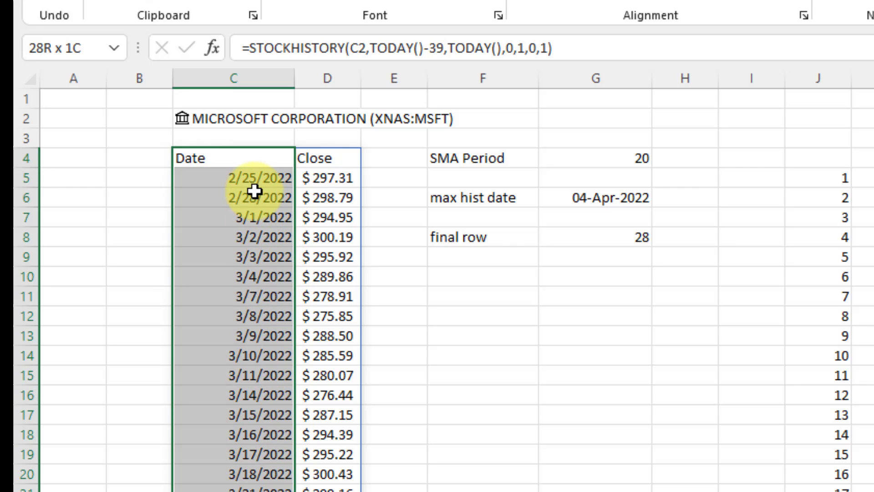
left_click(593, 235)
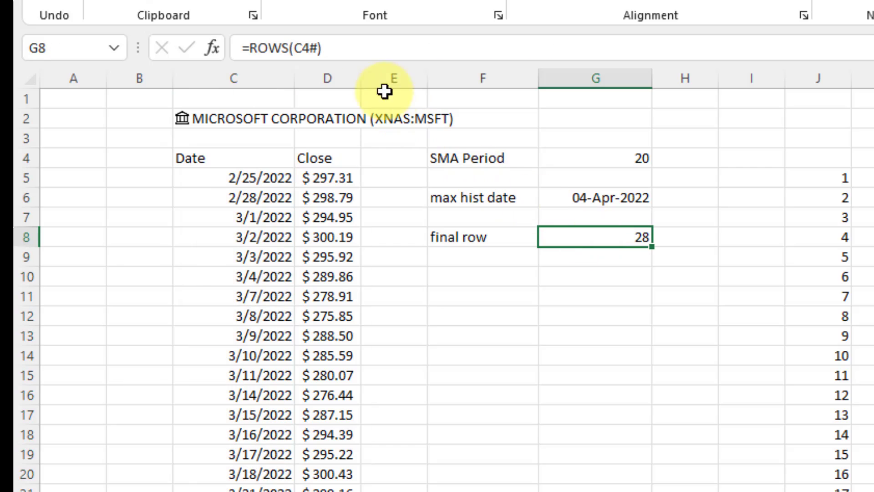
Change G8 to =ROWS(C4#)-1 so the header row is excluded, checking against the dates.
left_click(359, 49)
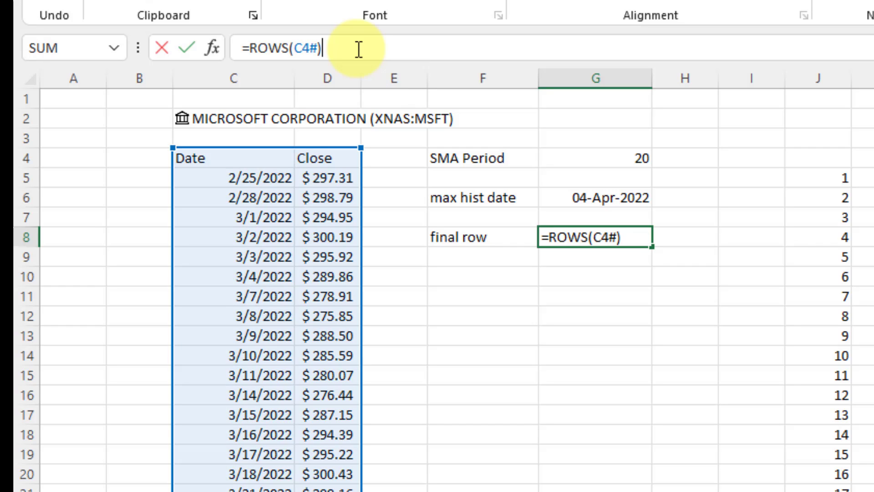
type("-1")
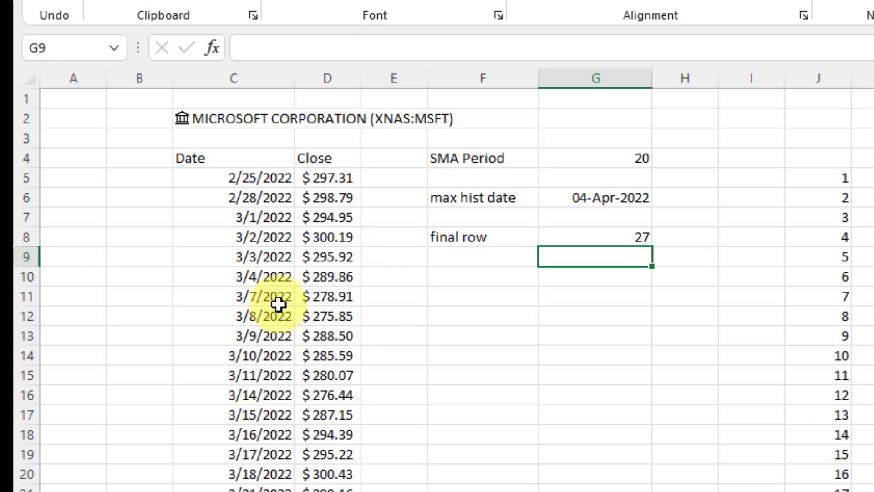
left_click(246, 178)
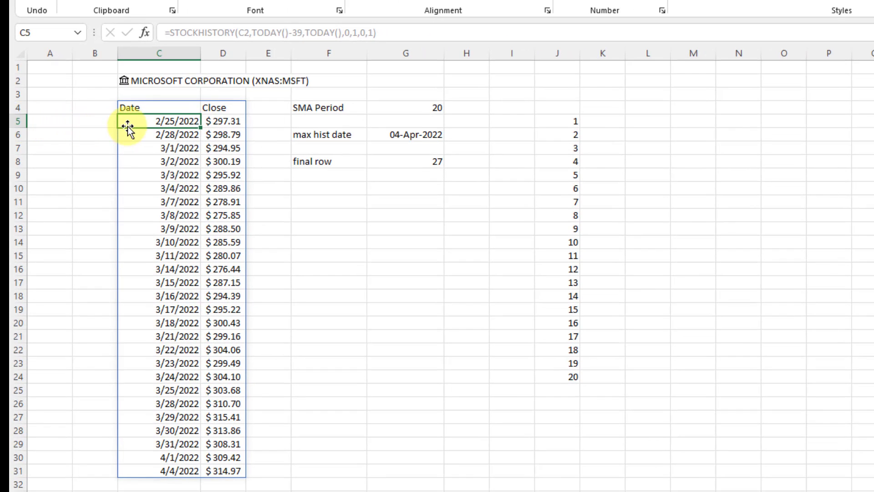
left_click(183, 467, "shift")
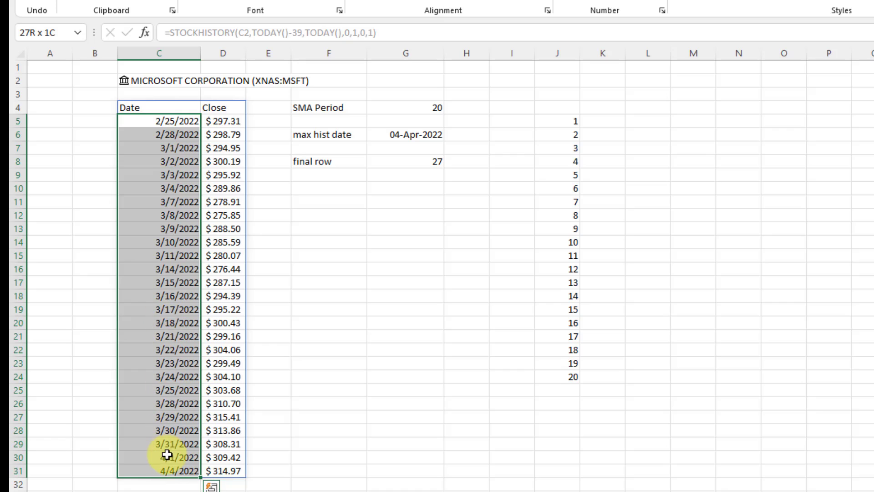
left_click(167, 469)
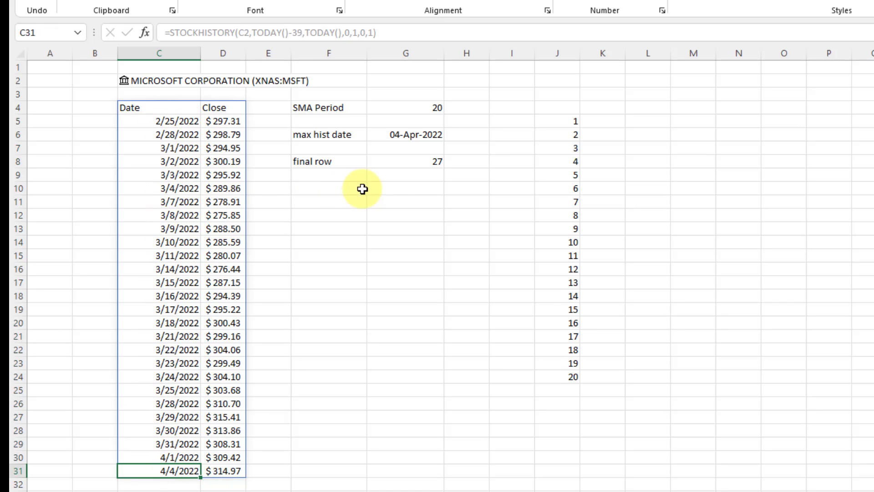
Change the STOCKHISTORY start in C4 from TODAY()-39 to TODAY()-35, making G8 show 25.
left_click(182, 111)
left_click(292, 34)
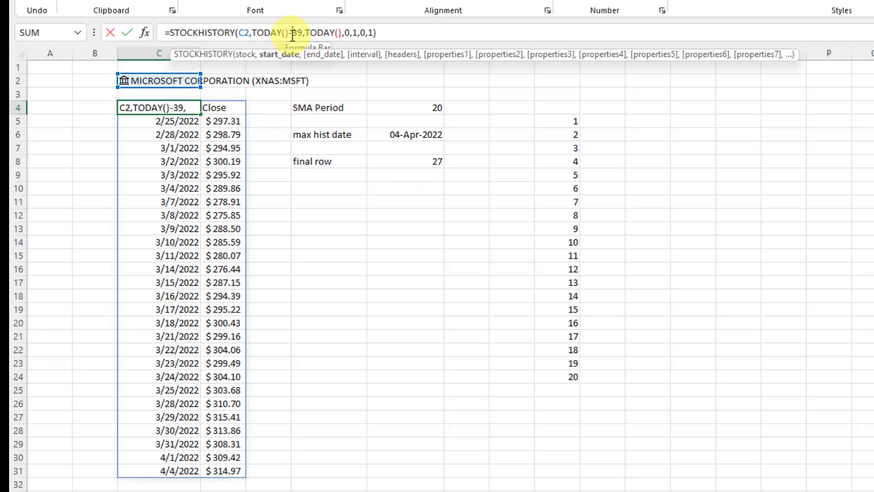
key("Right")
key("Delete")
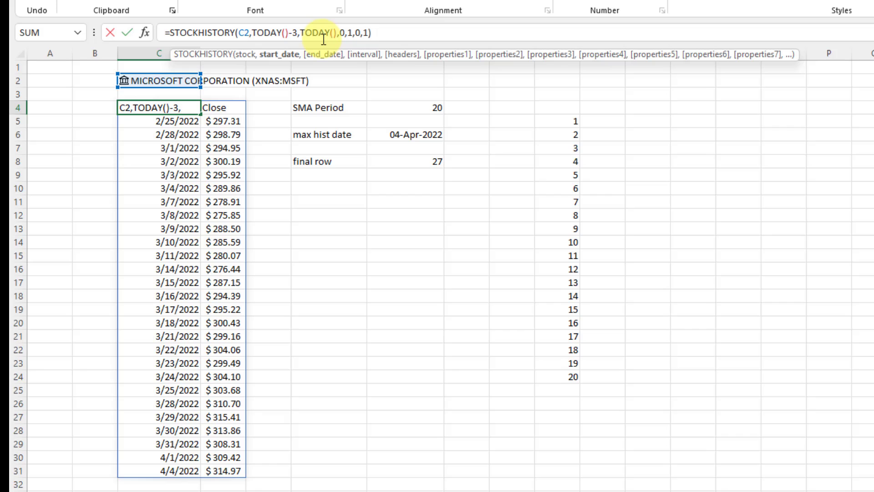
type("5")
key("Return")
left_click(407, 160)
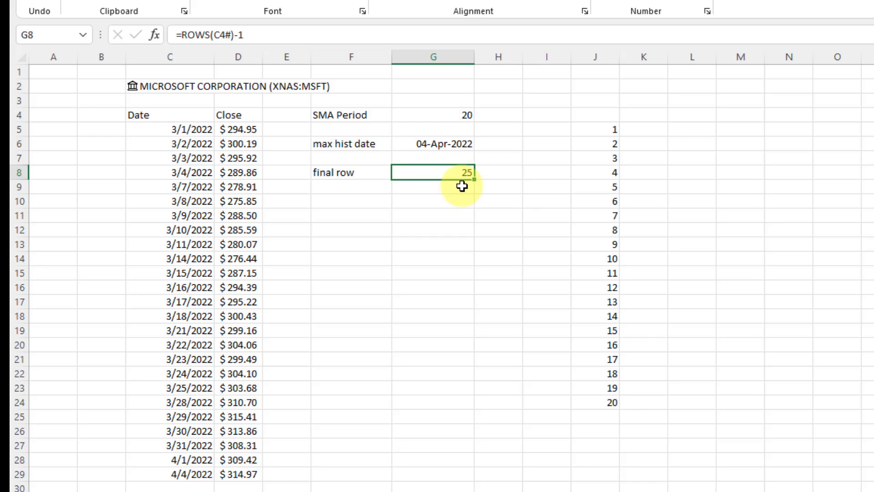
left_click(365, 197)
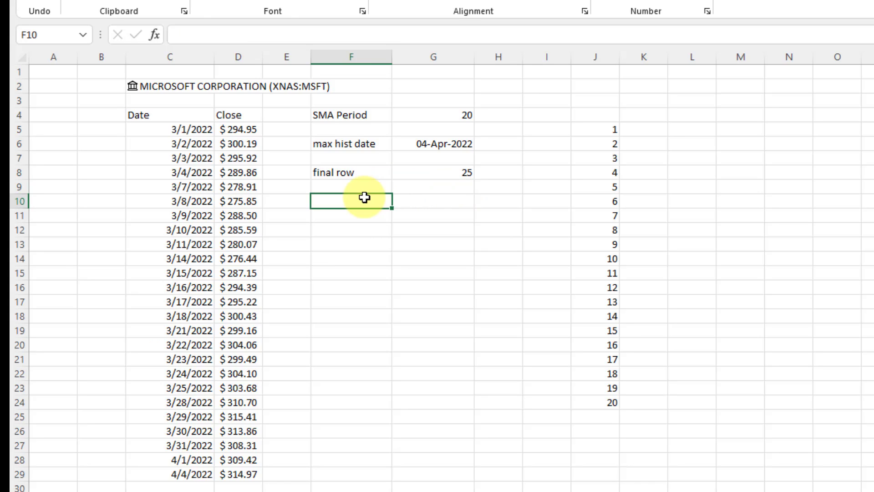
Label B29 'final row' and B10 'start row', then select D10:D29 to confirm 20 closes.
left_click(109, 473)
type("final row")
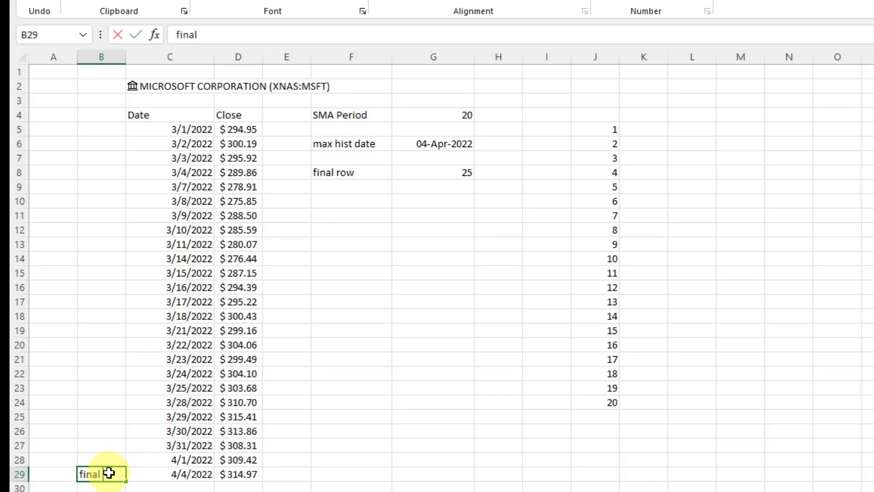
key("Up")
key("Up")
key("Up")
key("Up")
key("Up")
key("Up")
key("Up")
key("Up")
key("Up")
key("Up")
key("Up")
key("Up")
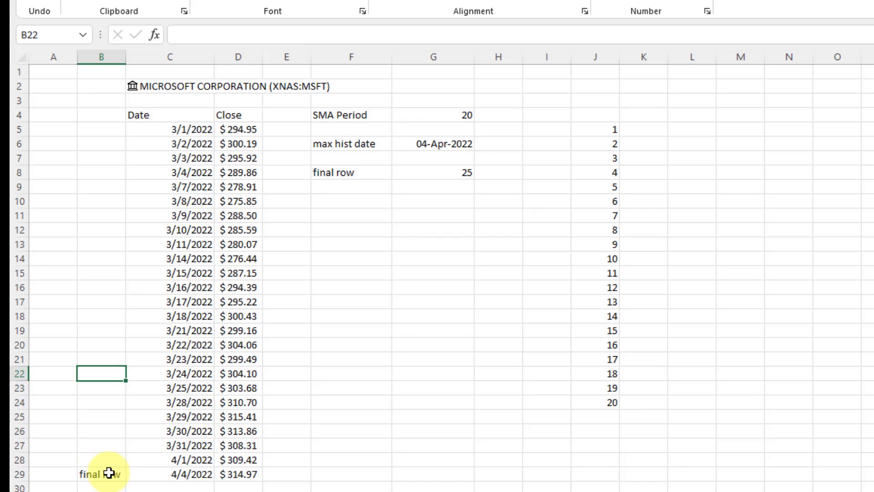
key("Up")
key("Up")
key("Up")
key("Up")
key("Up")
key("Up")
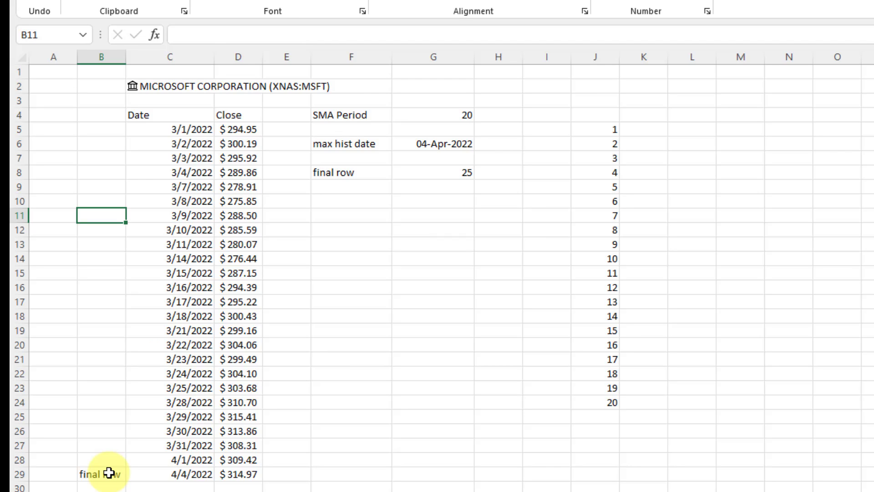
key("Up")
type("start row")
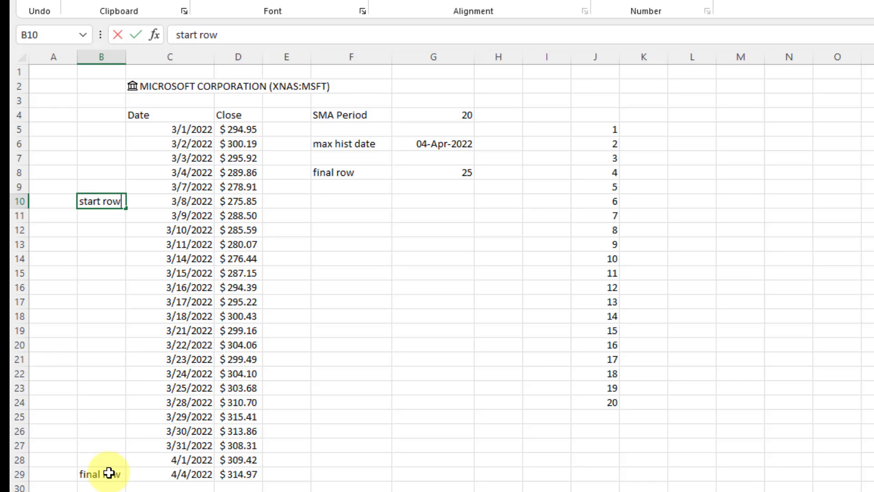
key("Return")
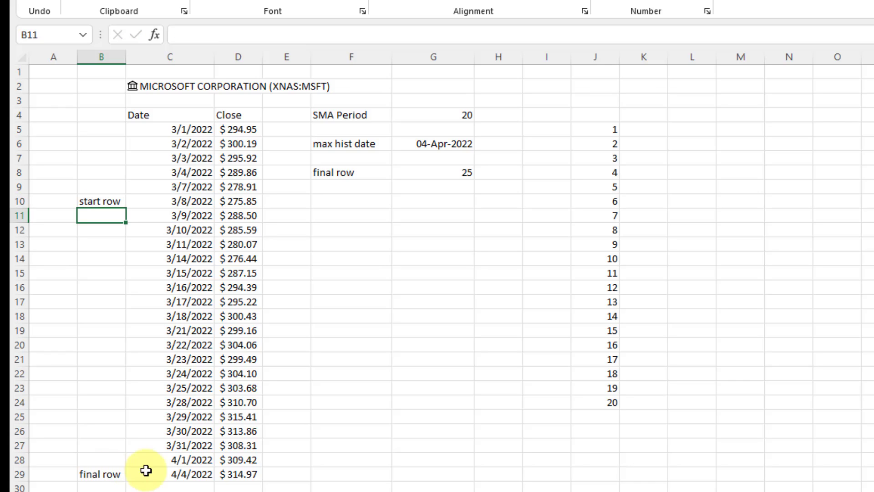
left_click(251, 202)
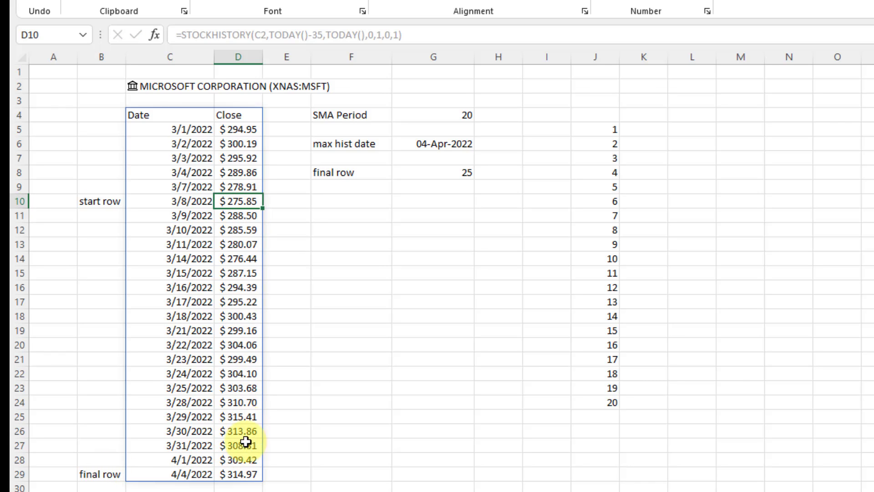
left_click(239, 471, "shift")
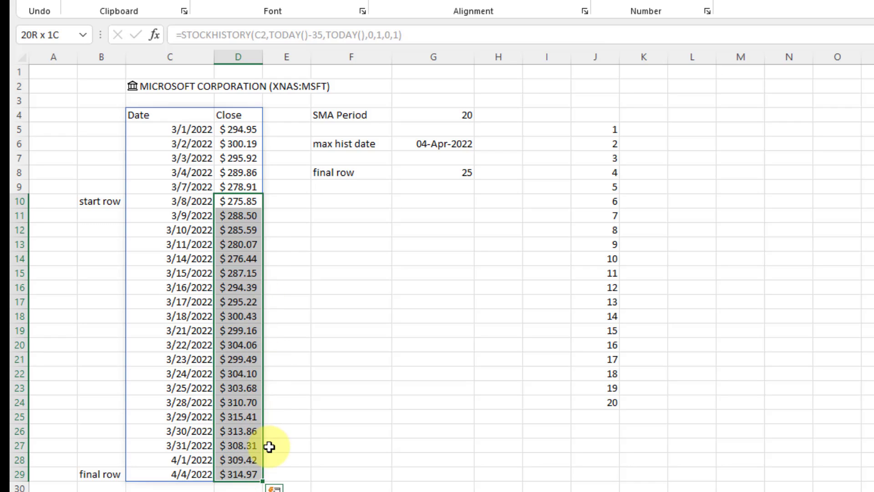
left_click(447, 174)
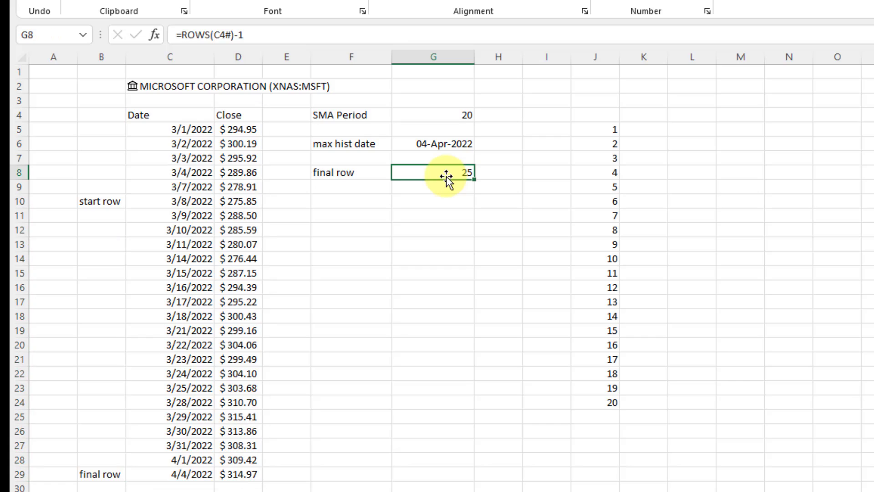
Label F10 'start row' and enter =G8-19 in G10 to get 6, verified against dates C5:C10.
left_click(381, 199)
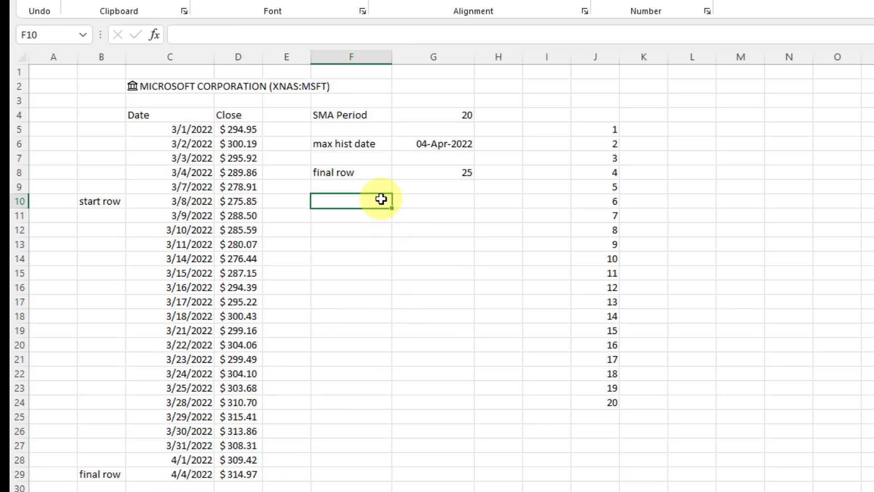
type("start row")
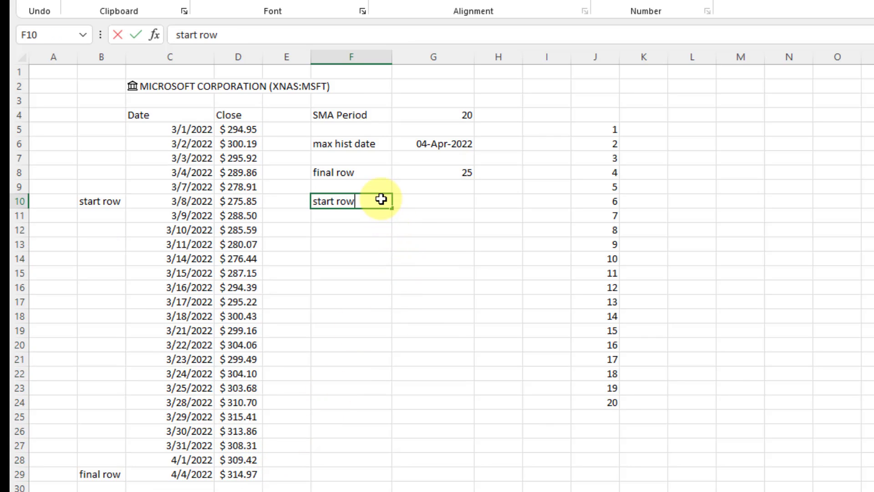
key("Tab")
type("=")
key("Up")
key("Up")
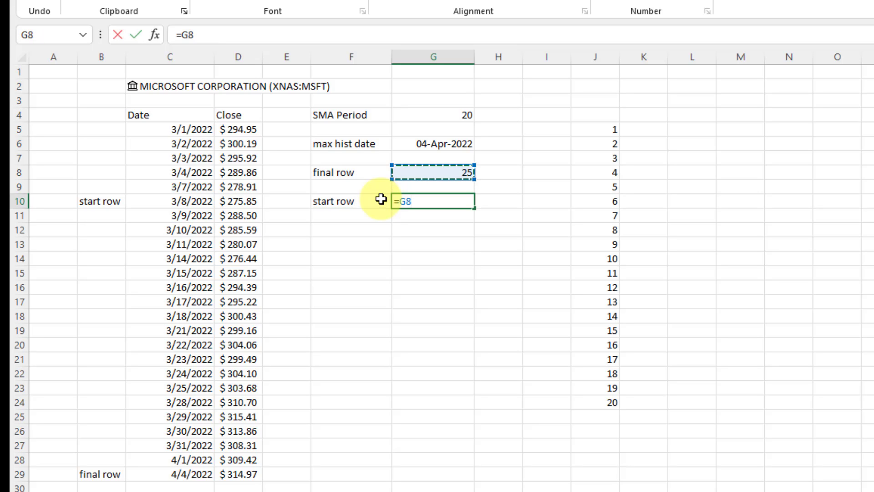
type("-19")
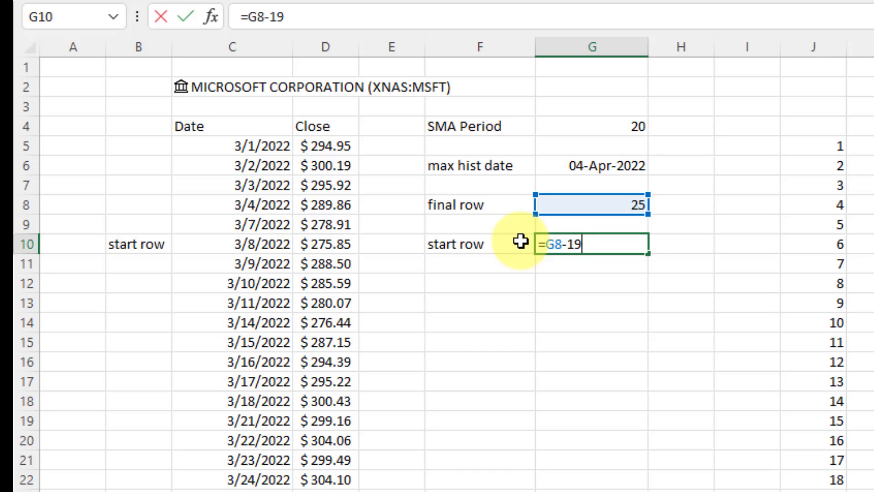
key("Return")
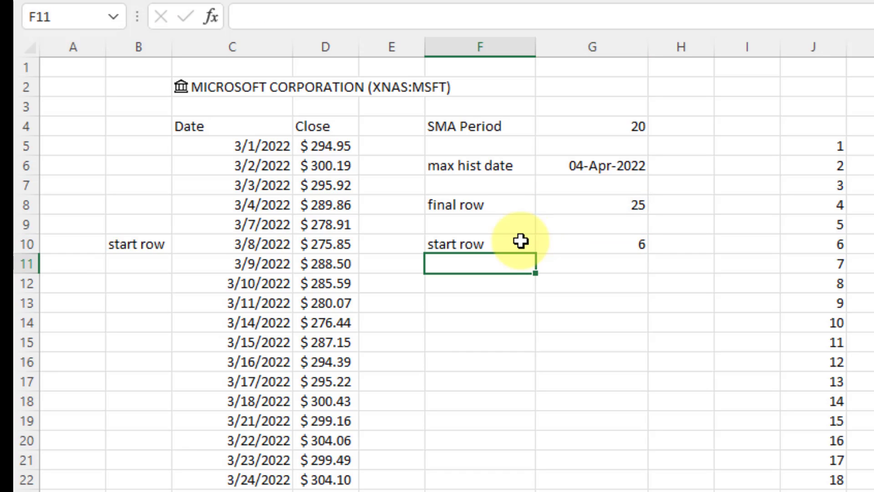
left_click(575, 244)
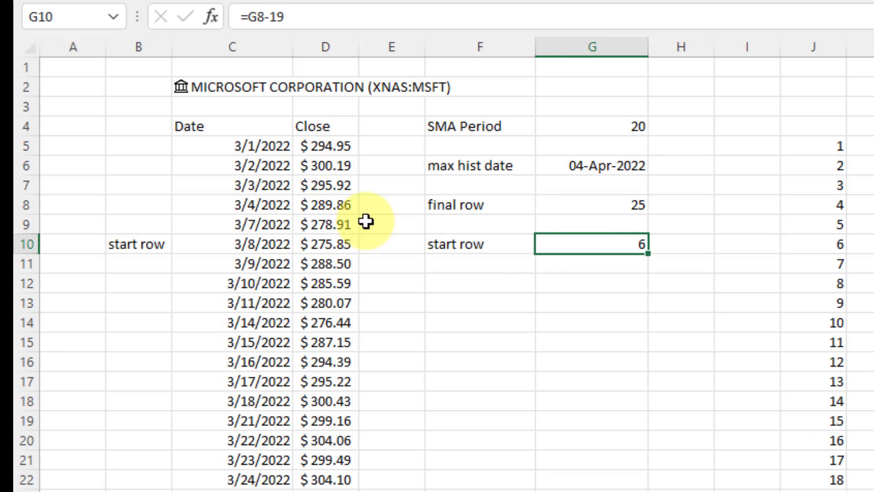
left_click(262, 146)
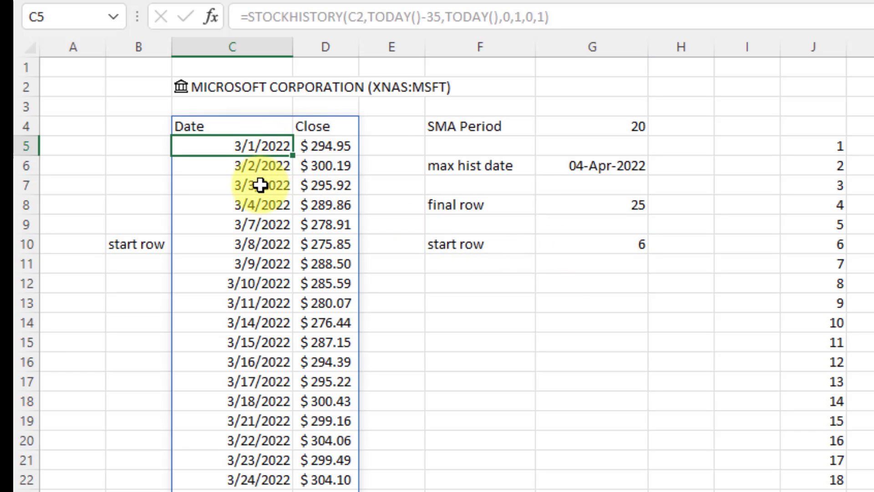
left_click(259, 246, "shift")
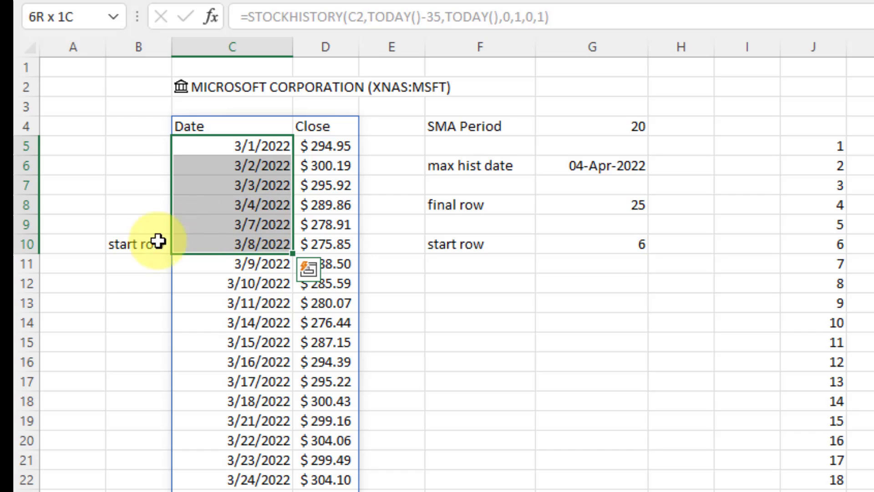
Type the label 'start date' in F12.
left_click(470, 286)
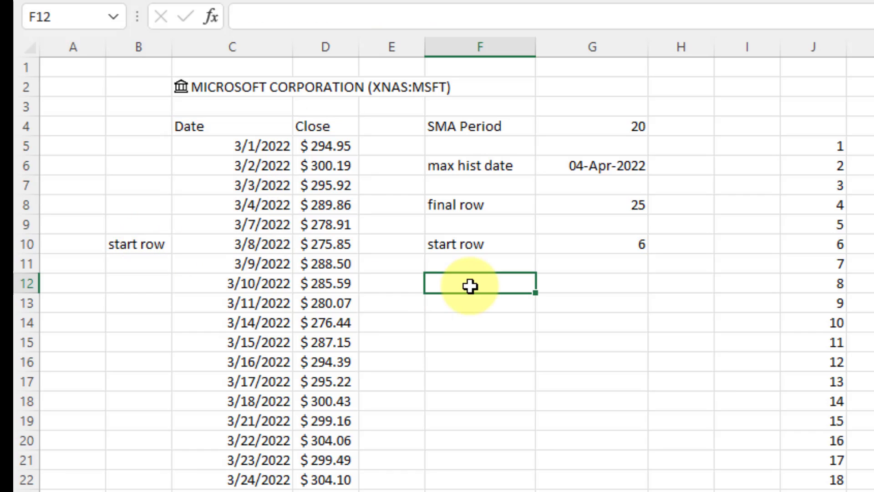
type("star")
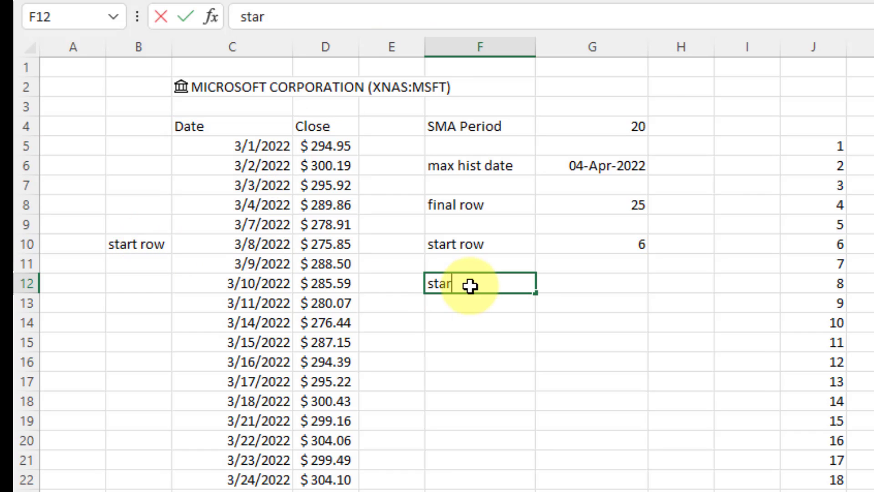
type("t date")
key("BackSpace")
type("te")
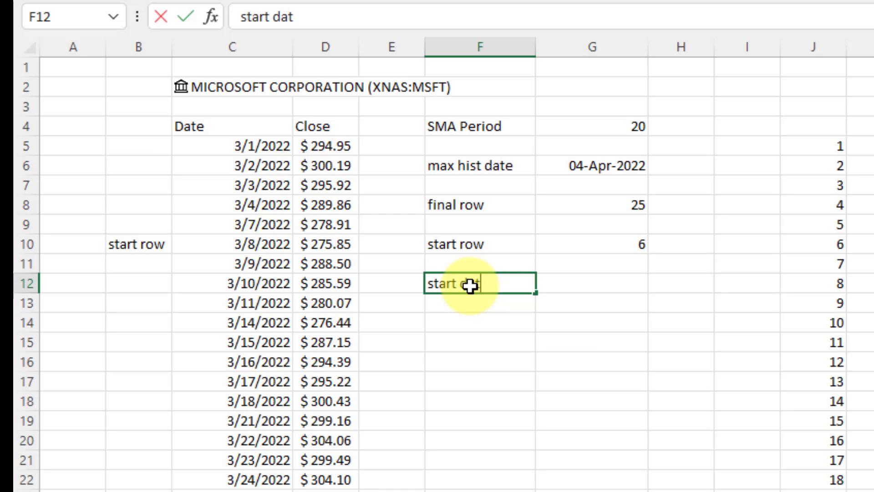
key("Tab")
Enter =INDEX(C4#,G10+1,1) in G12 so it returns the start date 3/8/2022.
type("=indx")
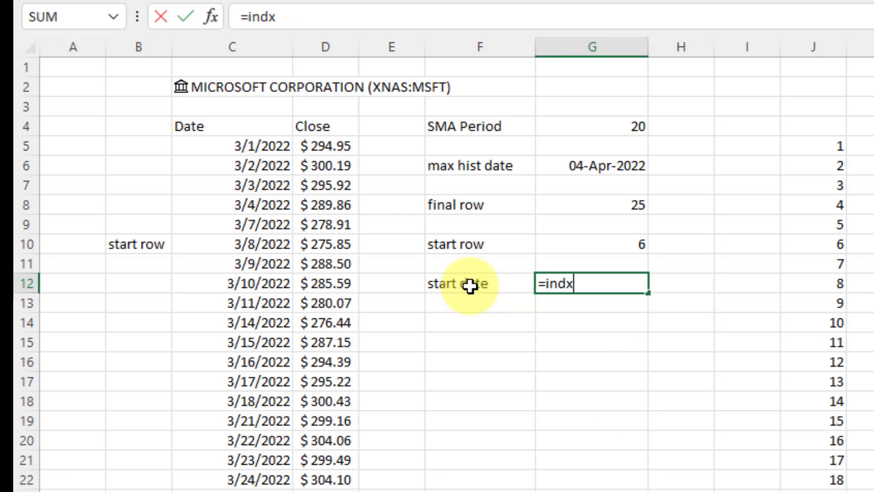
key("BackSpace")
type("ex(")
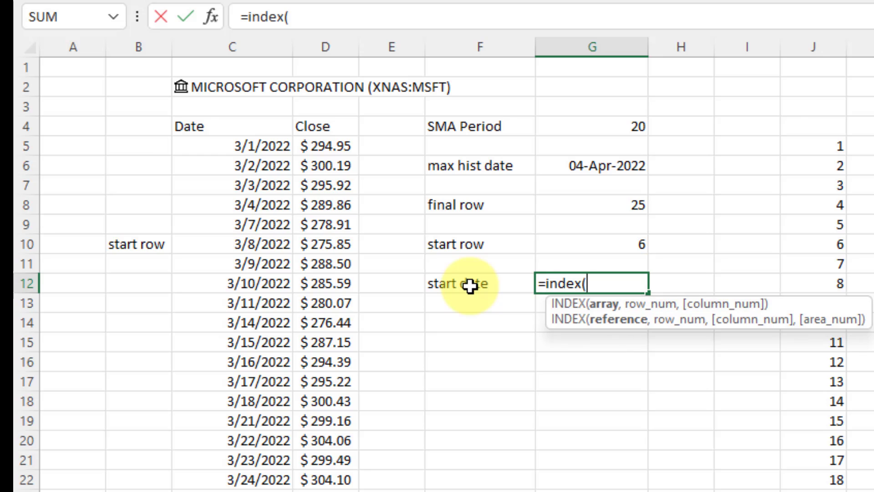
left_click(258, 132)
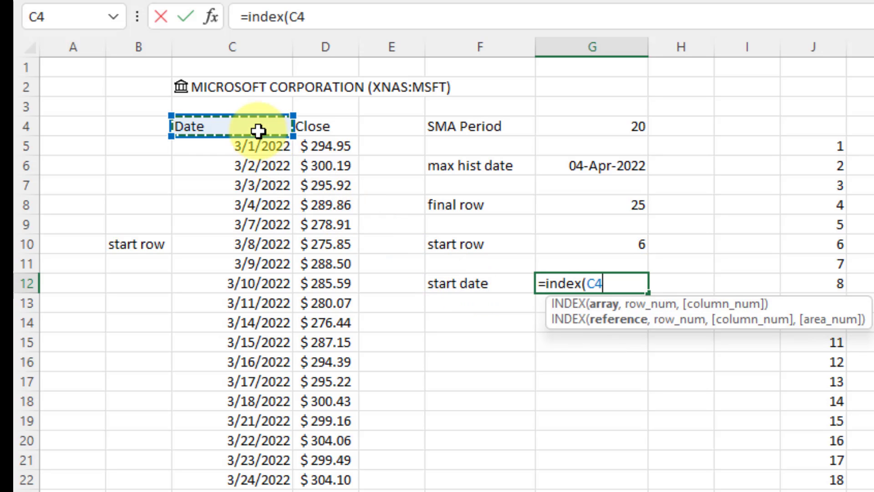
type("#")
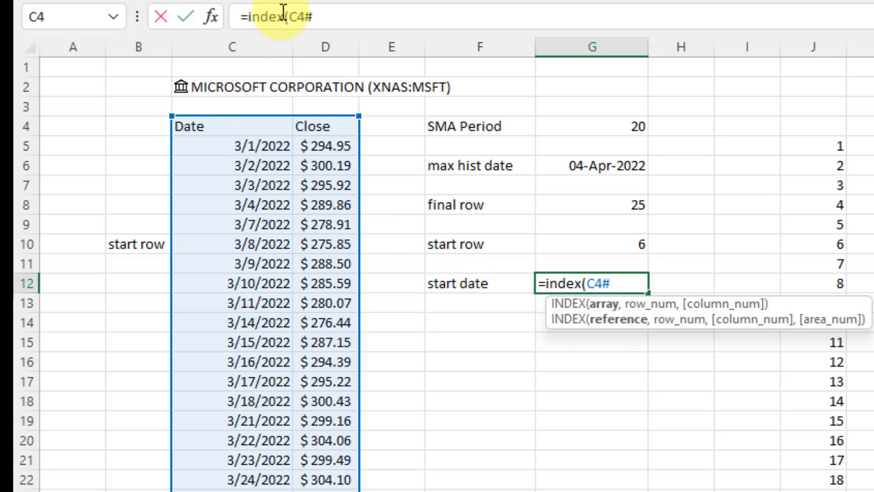
left_click(333, 19)
type(",")
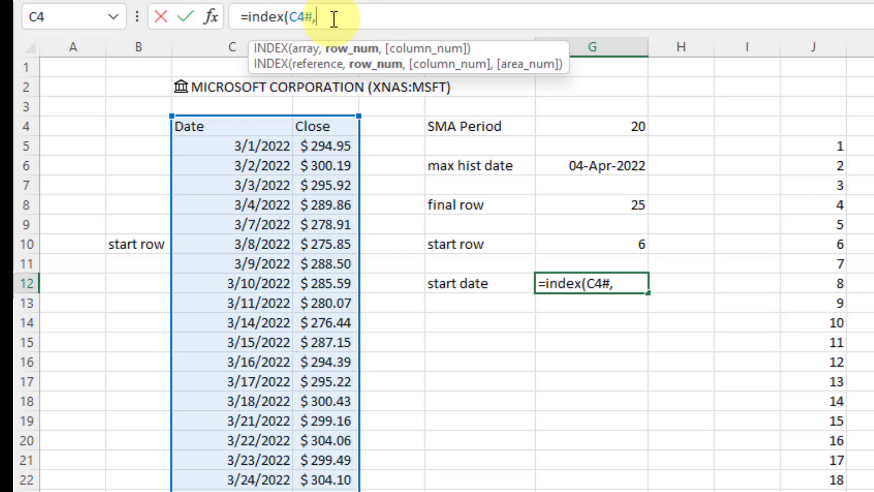
left_click(613, 244)
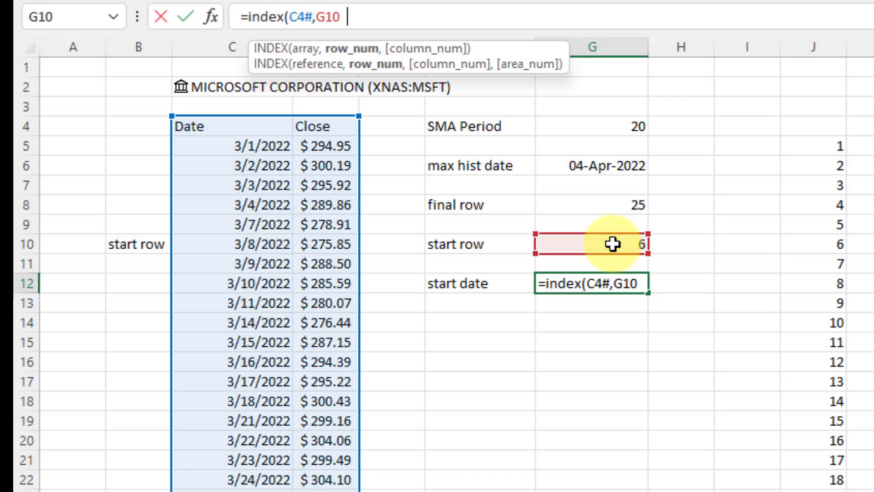
type("+1,")
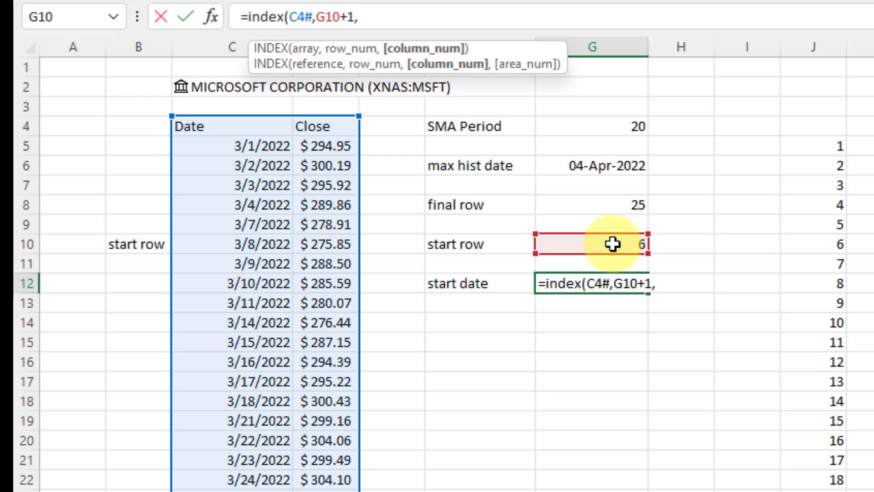
type("1)")
key("Return")
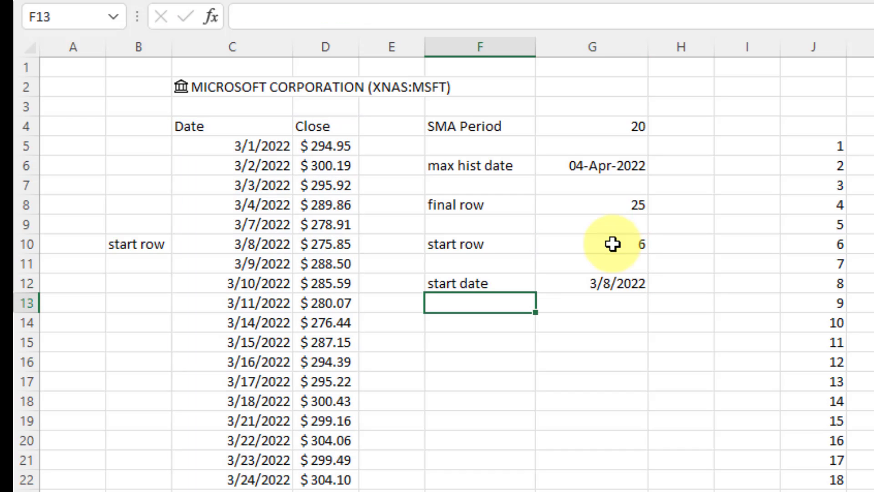
left_click(615, 283)
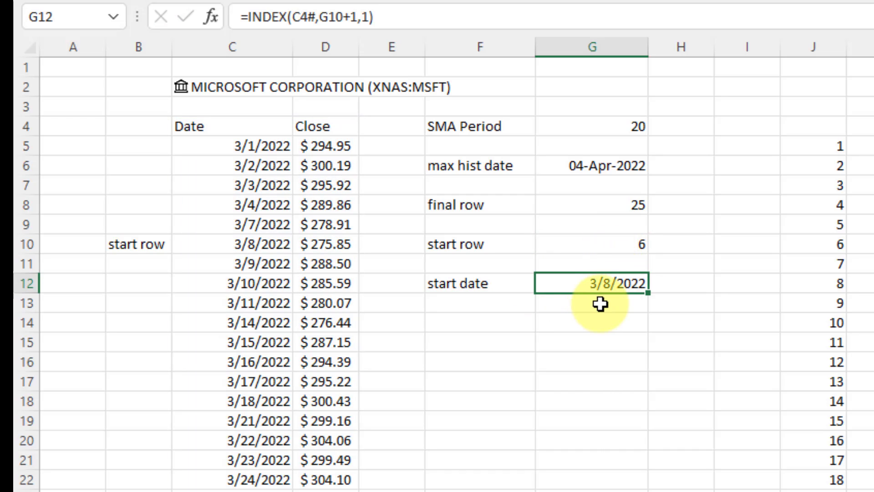
left_click(280, 249)
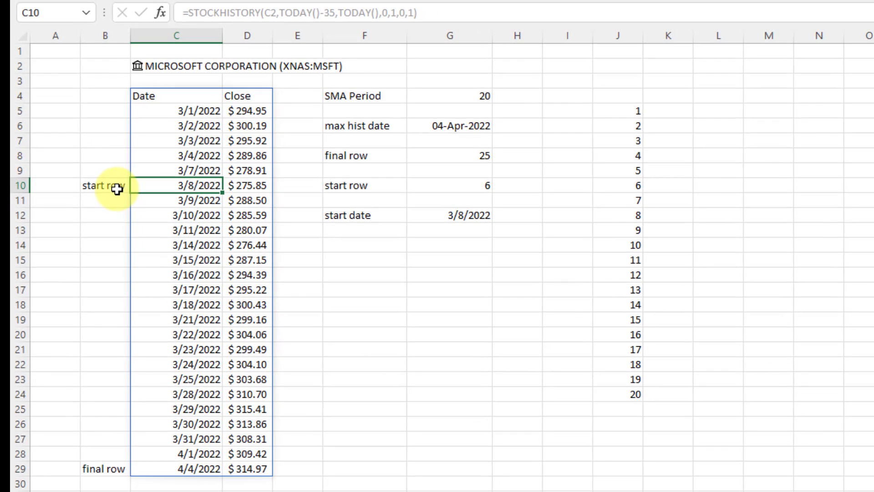
left_click(222, 468)
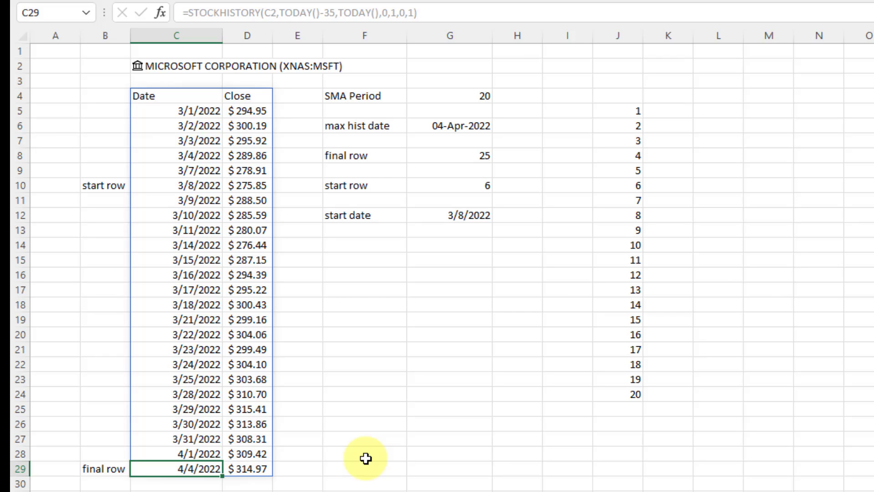
left_click(369, 264)
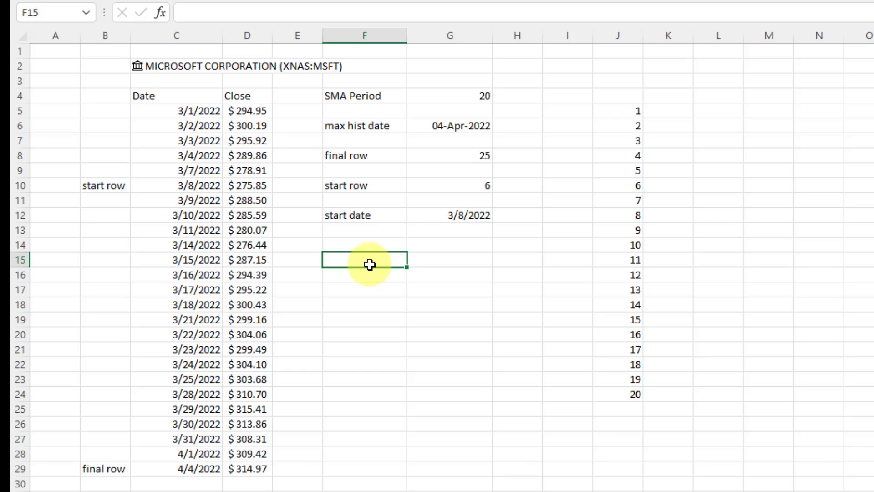
Label F15 'last traded time' and set G15 to =C2.[Last trade time].
type("last traded time")
key("Tab")
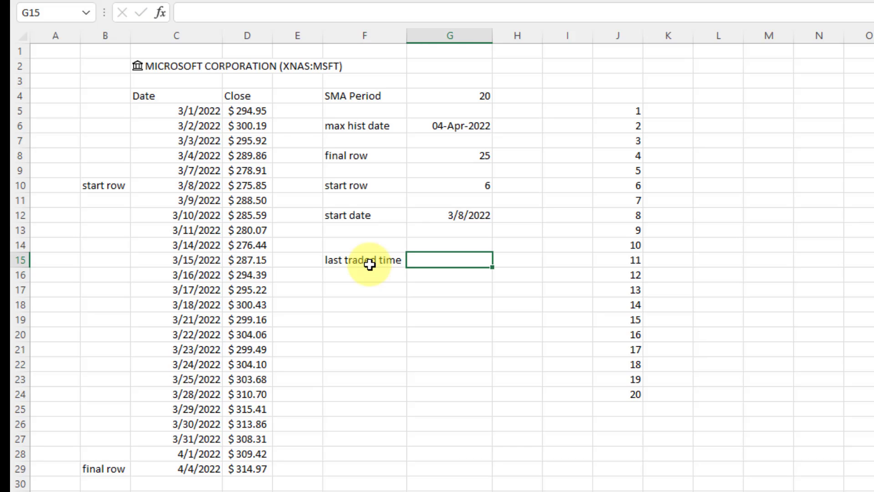
type("=")
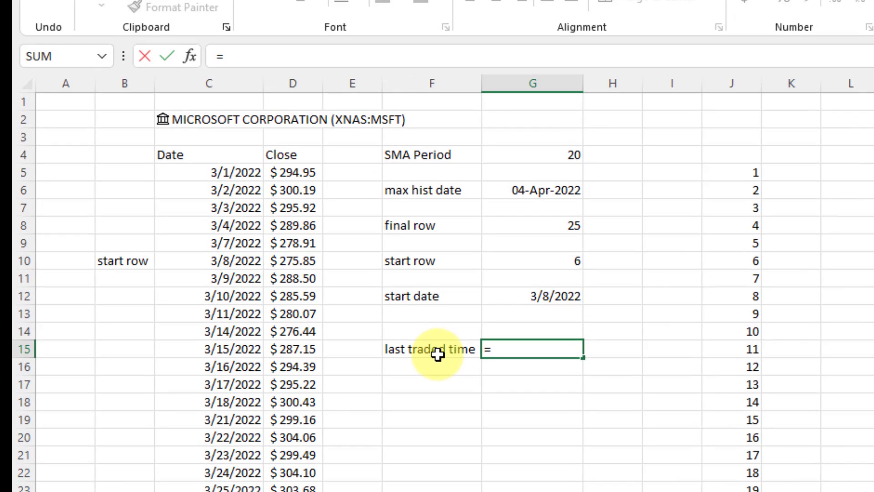
left_click(227, 120)
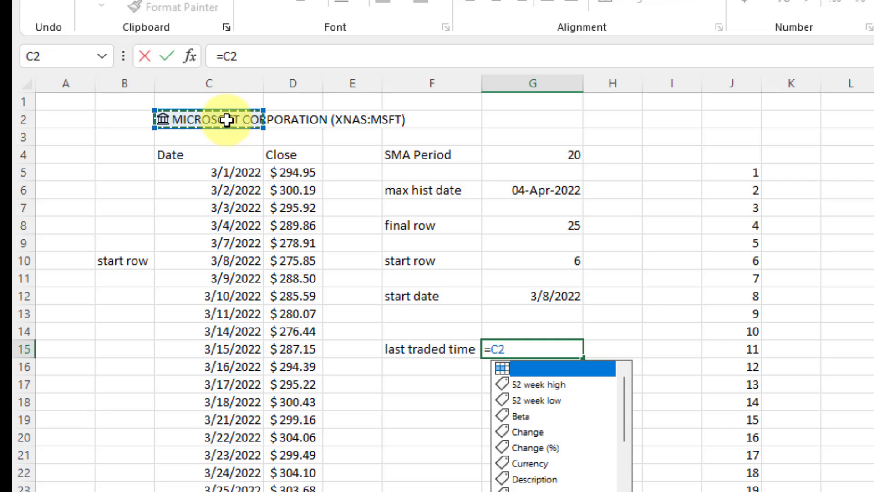
type(".La")
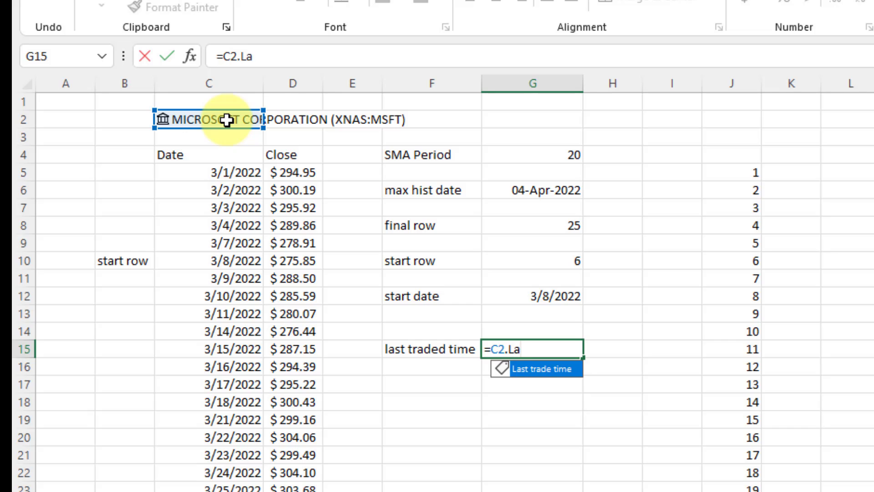
key("Tab")
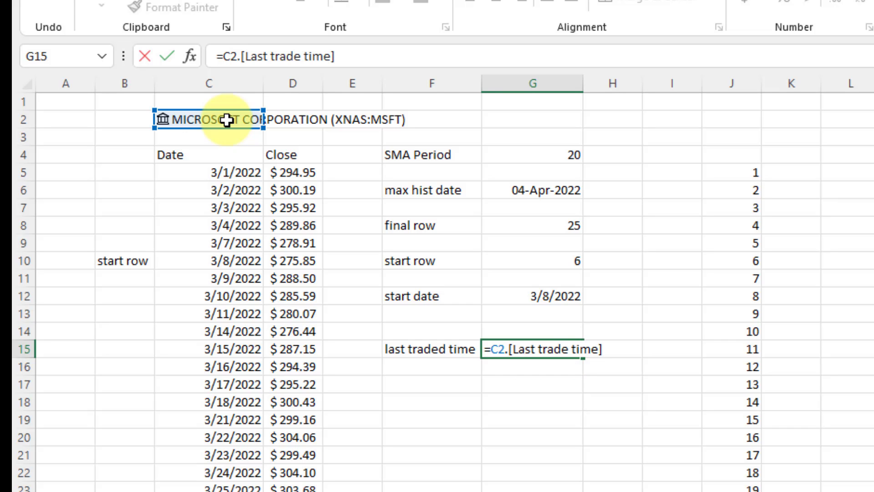
key("Return")
key("Up")
key("Right")
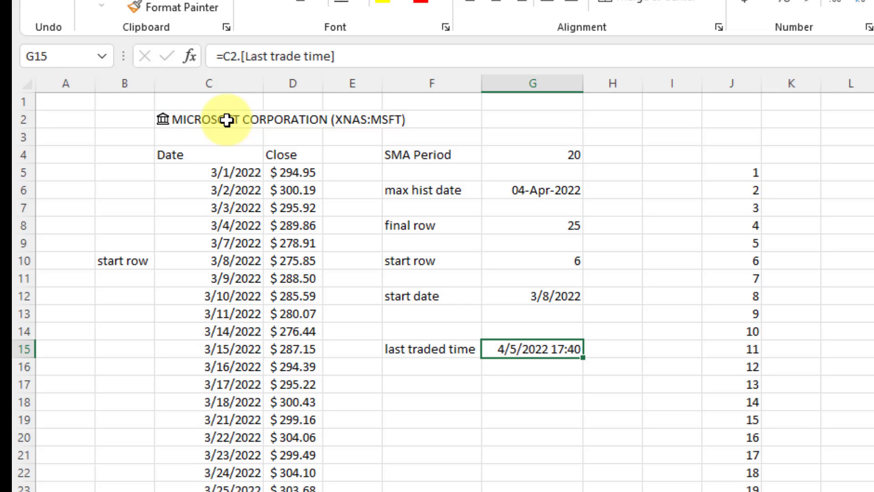
Wrap G15's formula as =ROUNDDOWN(C2.[Last trade time],0) to drop the time part.
left_click(230, 56)
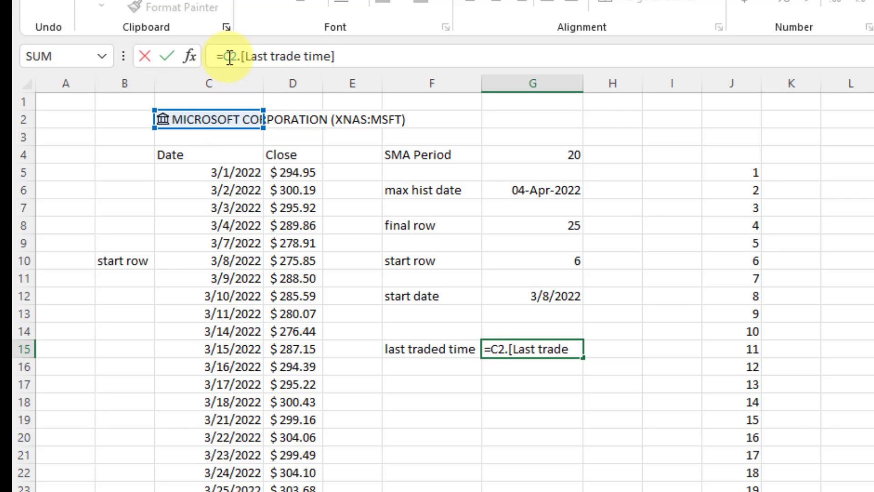
type("ROUND")
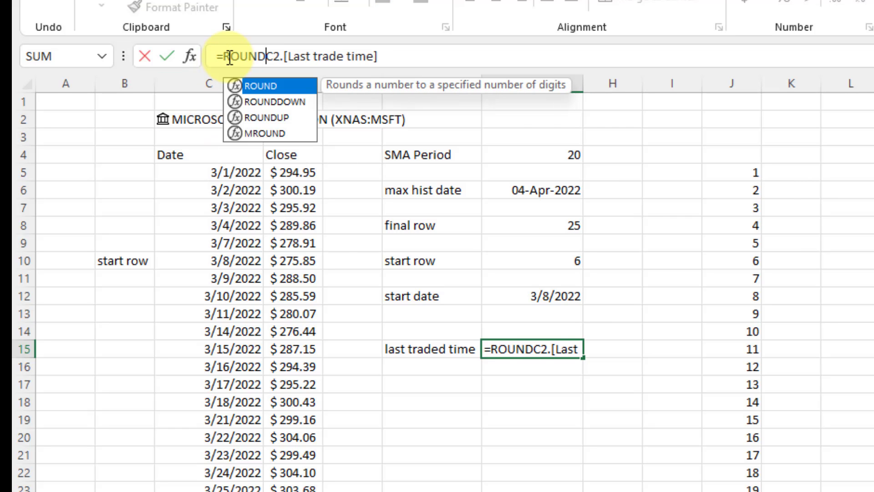
type("DOWN(")
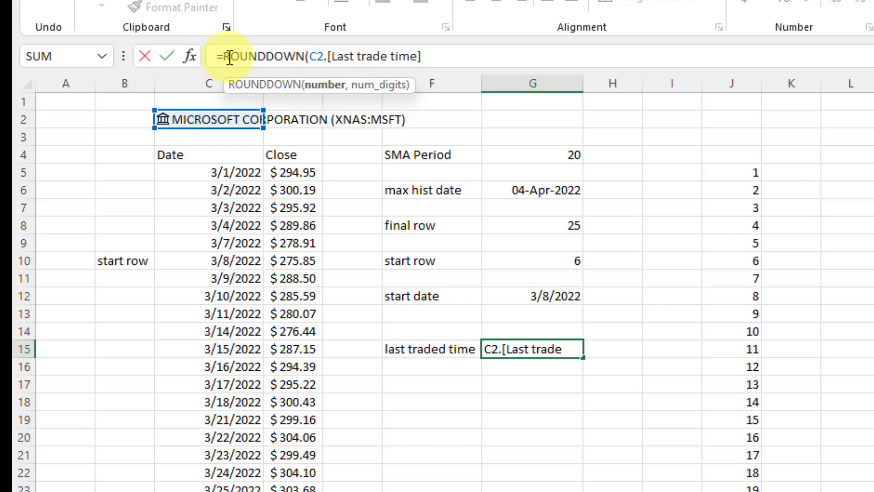
left_click(422, 55)
type(",0")
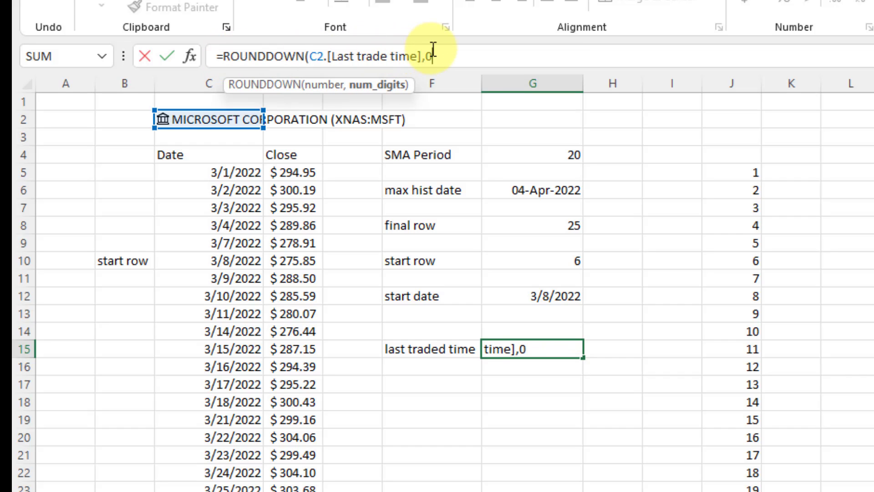
type(")")
key("ctrl+Return")
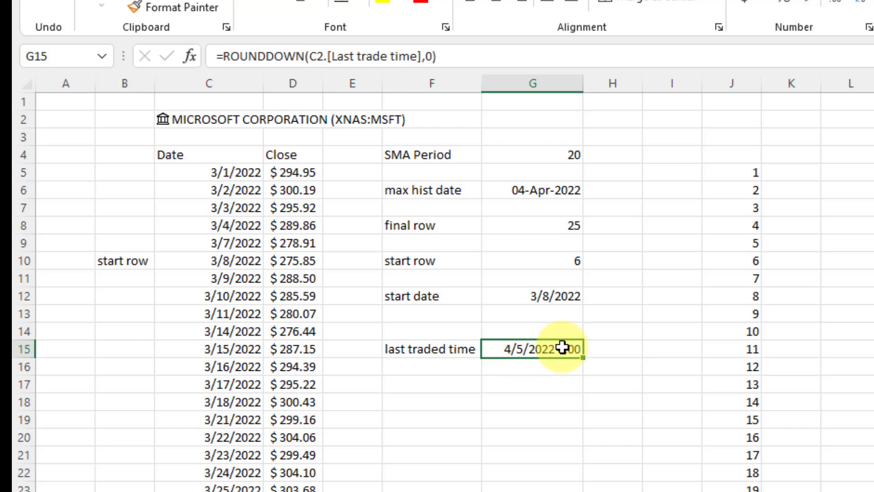
Give G15 the custom format dd-mmm-yyyy so it shows 05-Apr-2022, like G6.
key("ctrl+1")
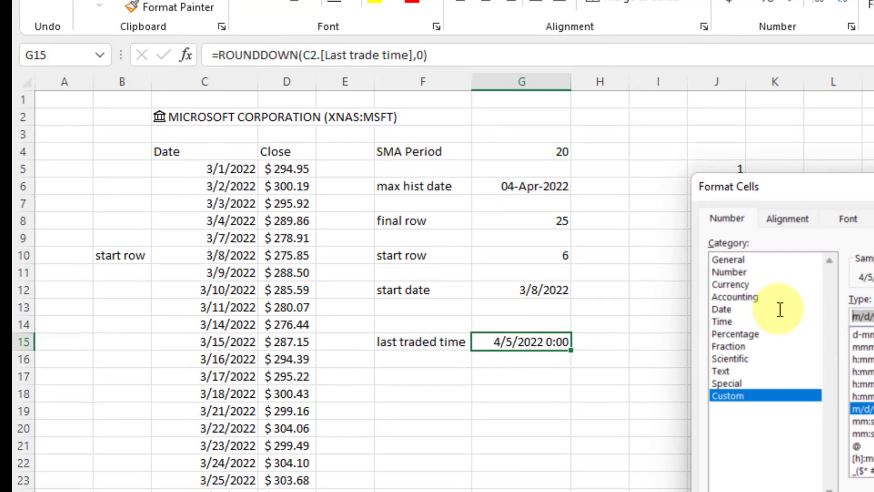
type("dd-mmm-yyyy")
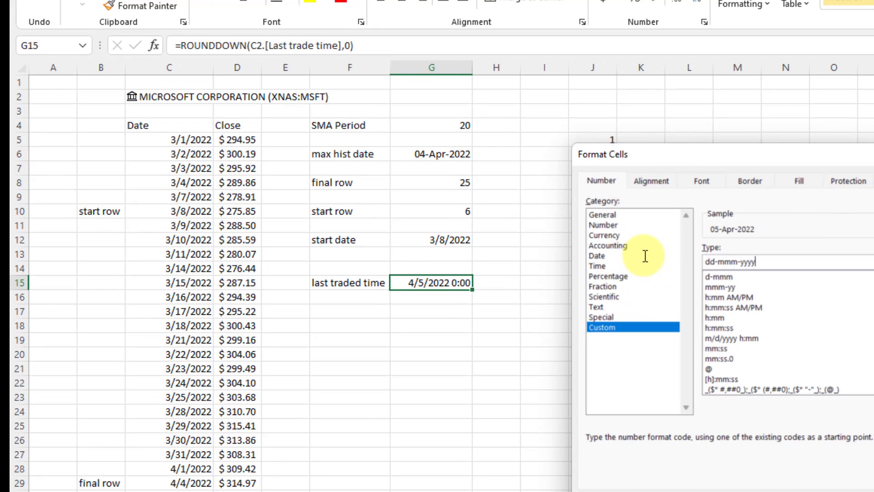
key("Return")
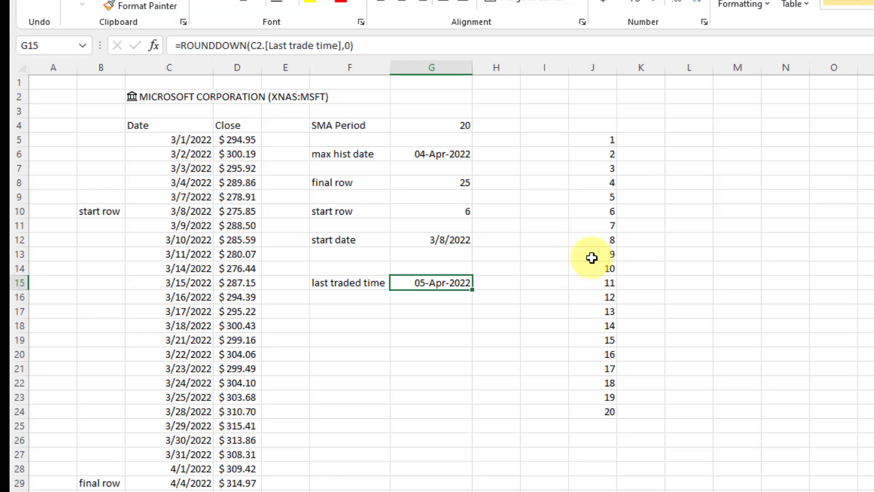
left_click(453, 156)
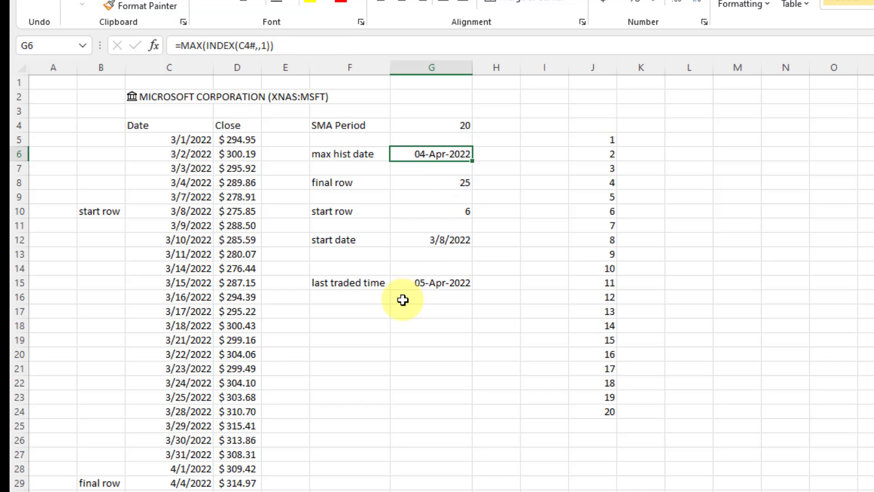
Label F17 'trading day flag' and enter =IF(G15=G6,"No","Yes") in G17.
left_click(386, 309)
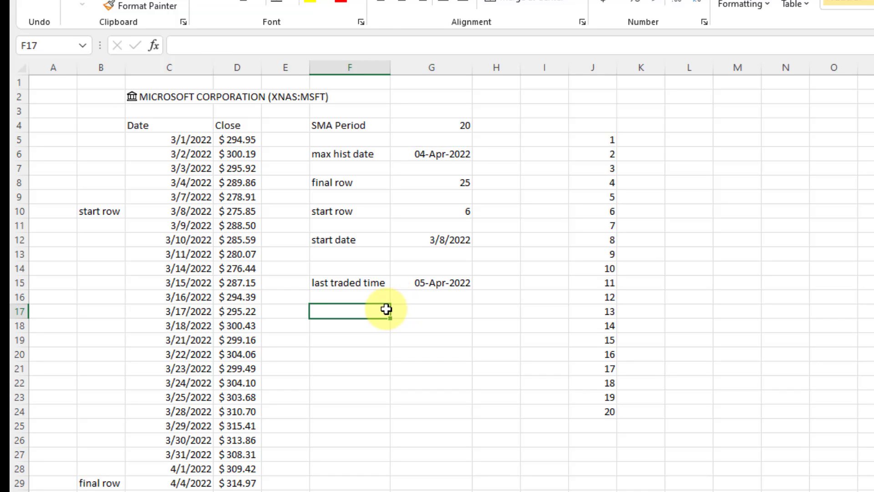
type("trading d")
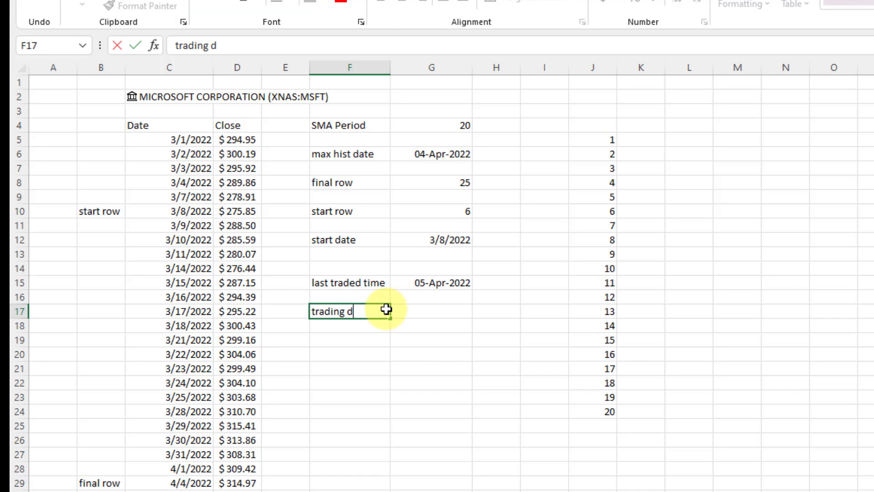
type("ay flag")
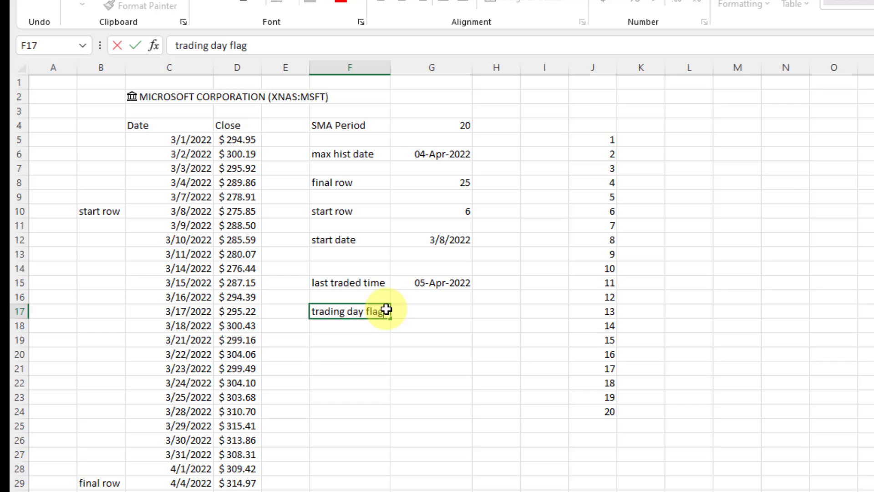
key("Tab")
type("=if(")
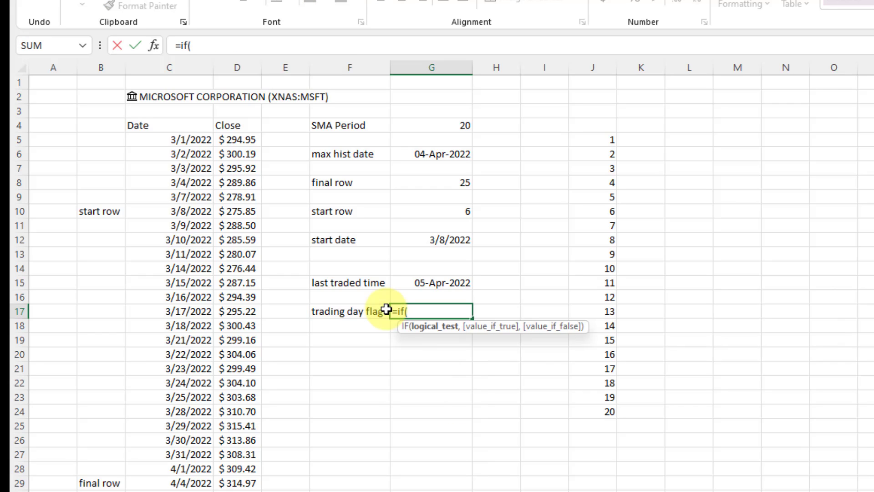
left_click(405, 287)
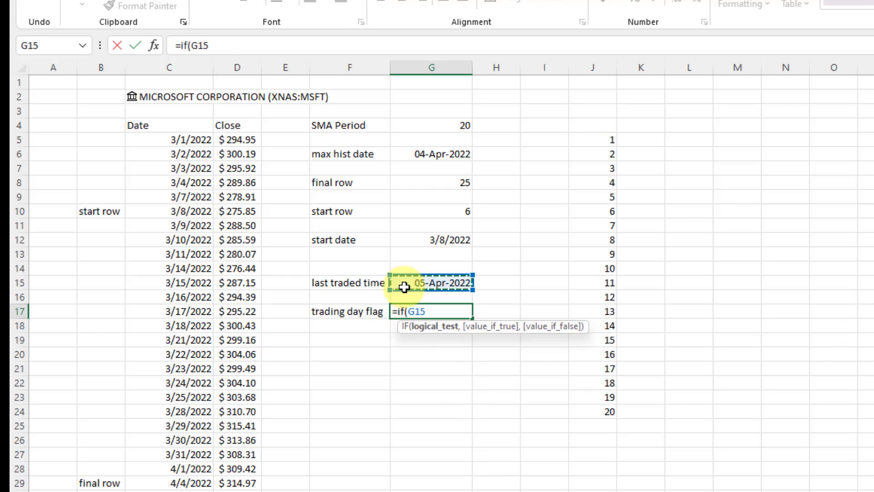
type("=")
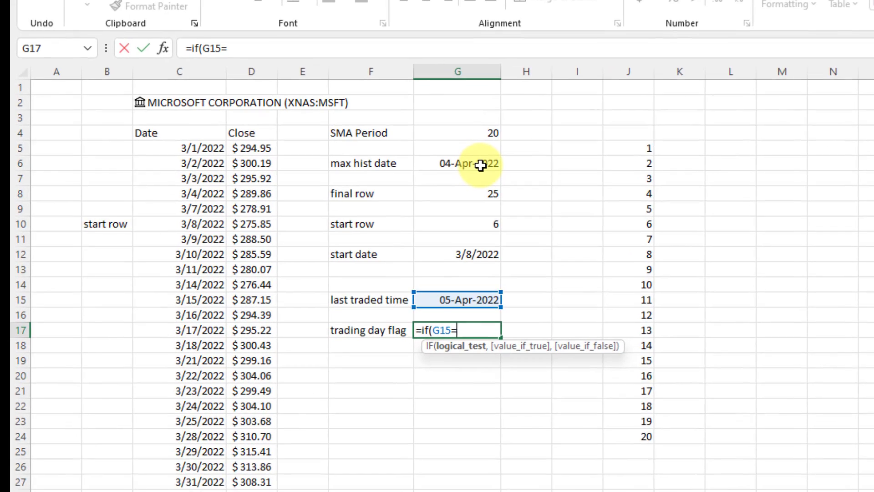
left_click(453, 154)
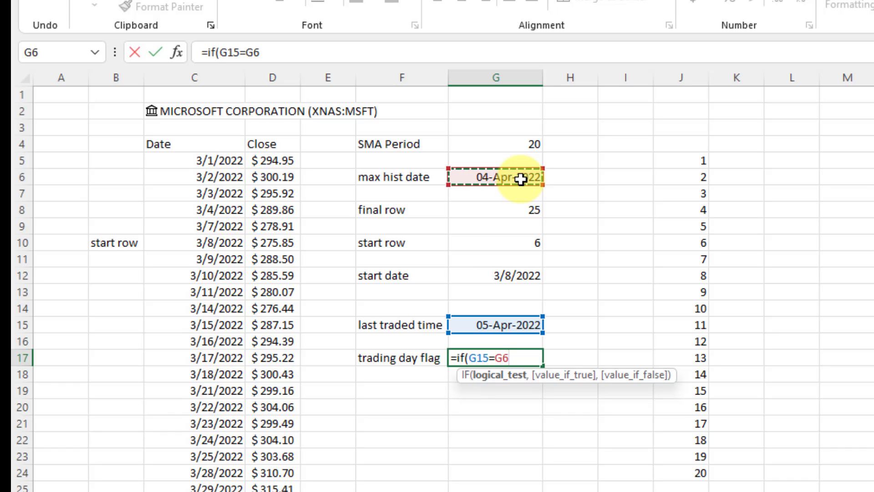
type(",\"")
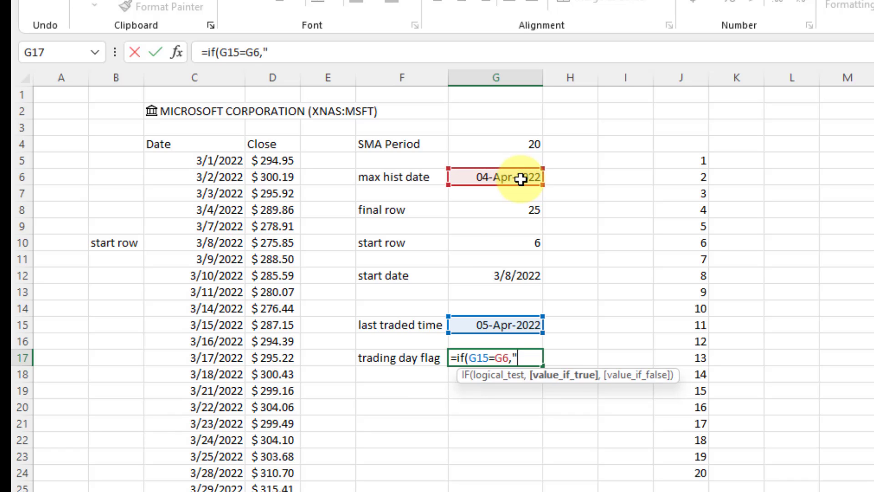
type("No\",\"Yes\"")
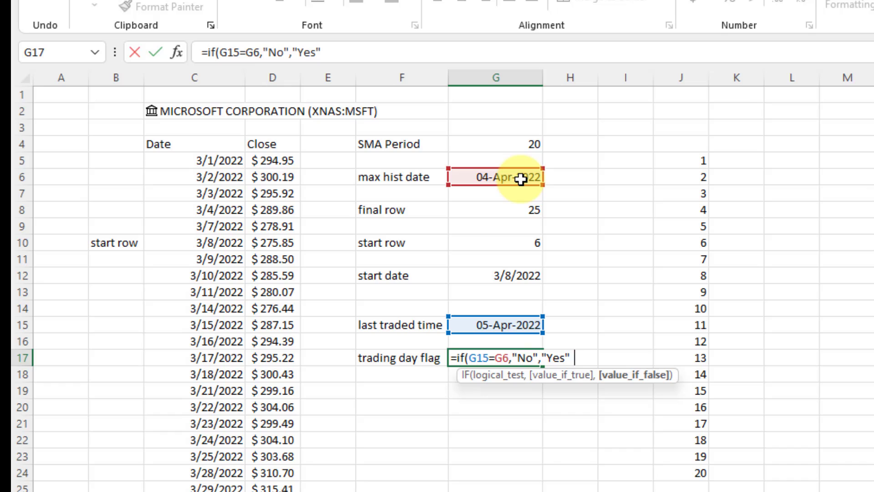
key("ctrl+Return")
key("Left")
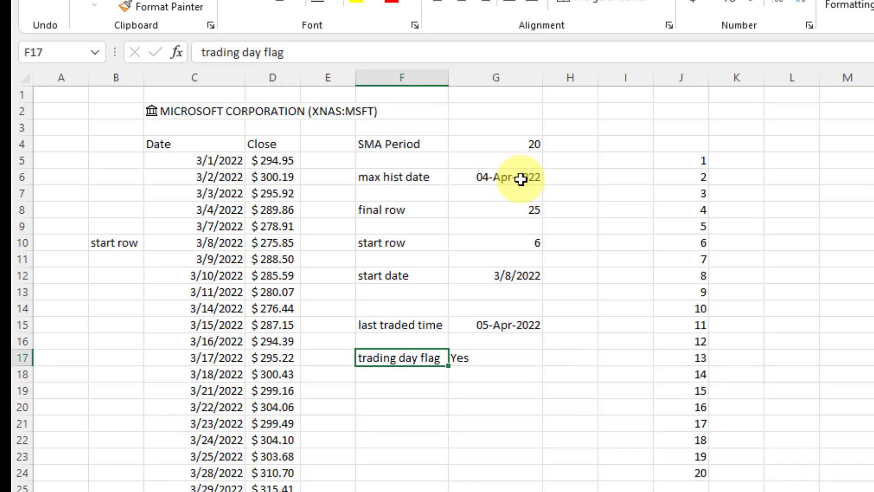
Centre the Yes result in G17.
left_click(525, 344)
left_click(507, 359)
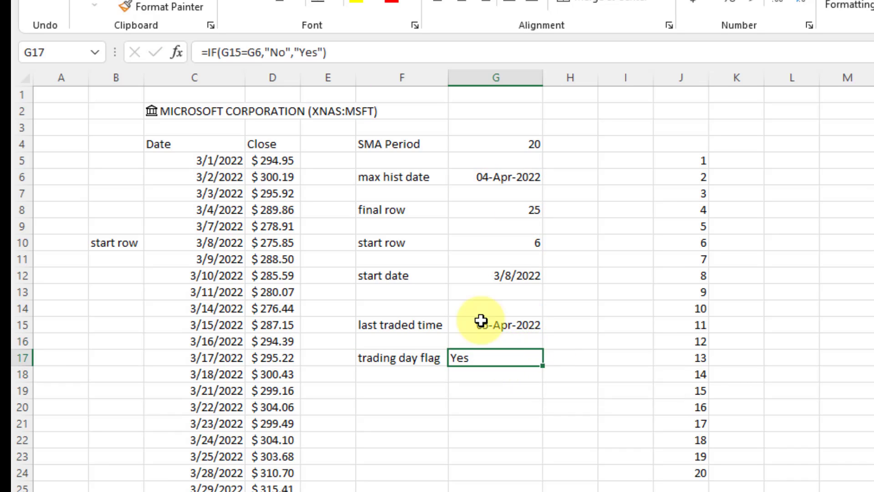
left_click(461, 3)
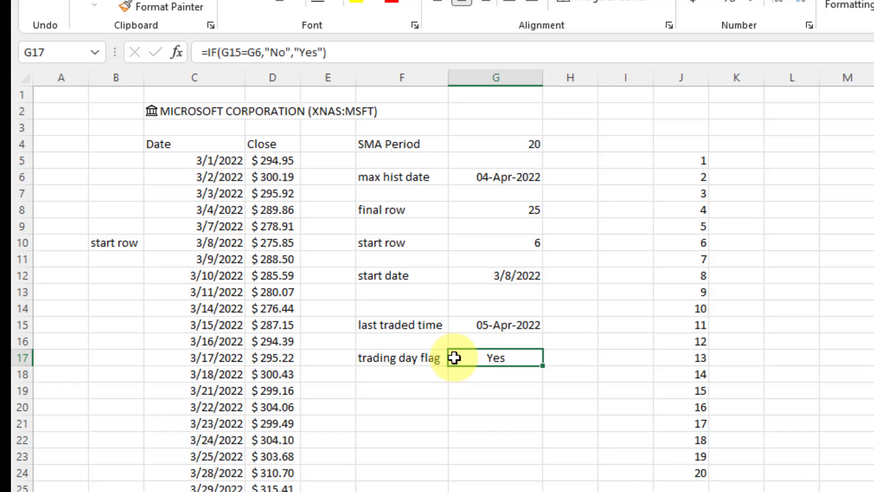
Name the trading day flag cell G17 TRADING_DAY via the Name Box.
left_click(59, 59)
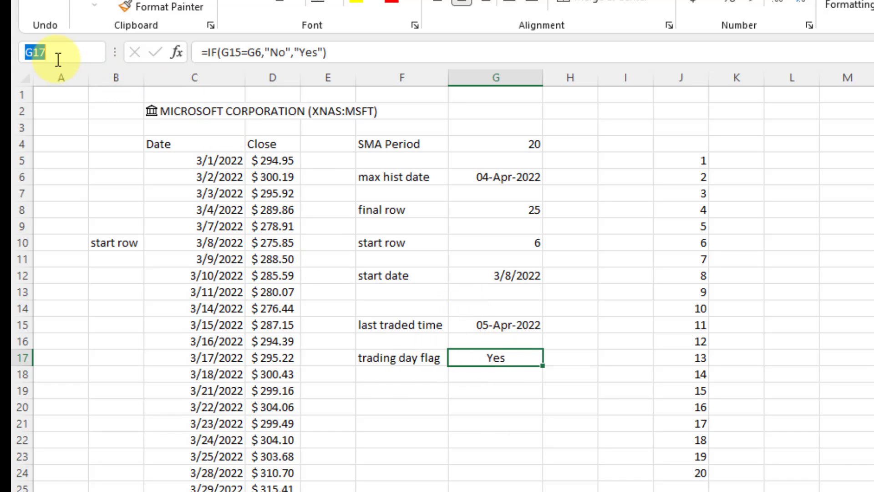
type("TRADING_D")
type("AY")
key("Return")
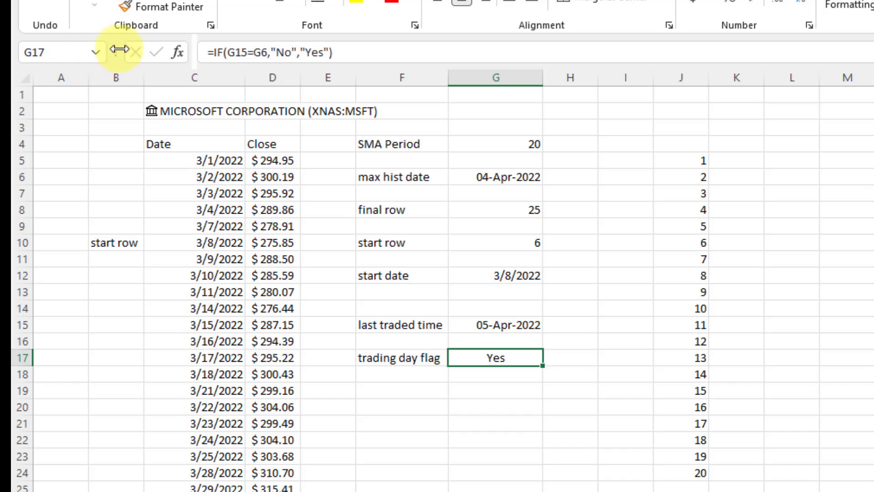
left_click_drag(119, 49, 191, 49)
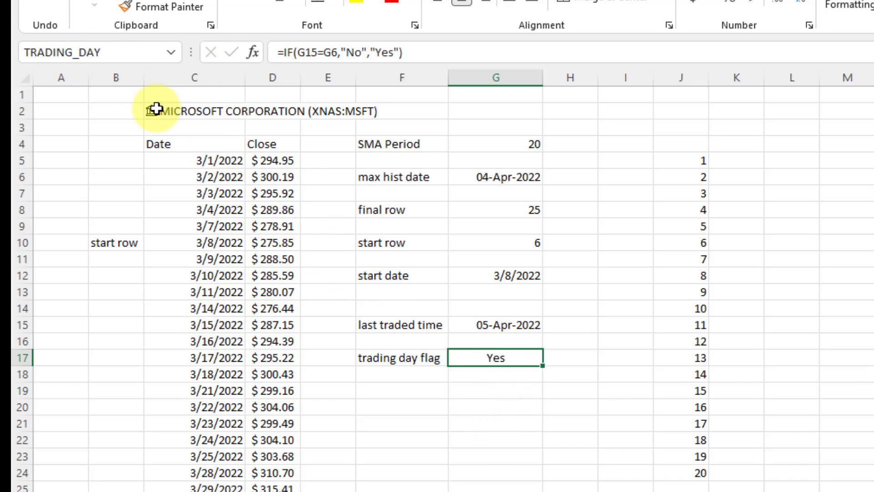
left_click(121, 52)
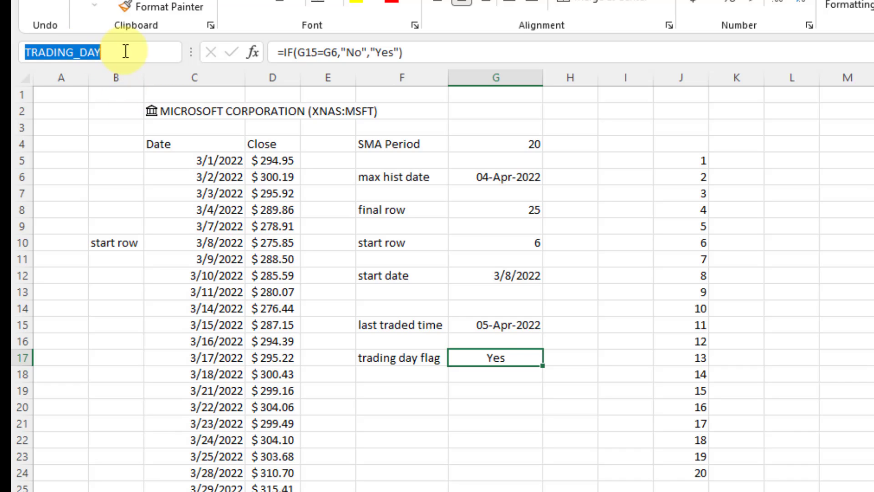
key("Escape")
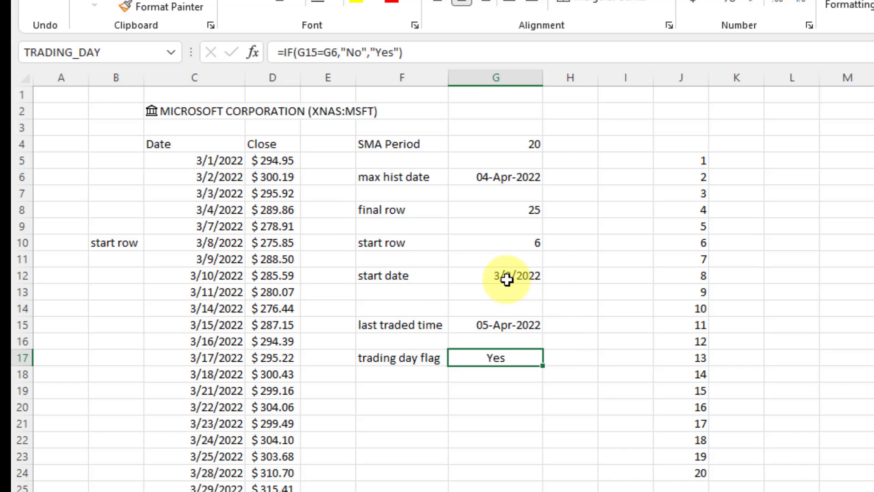
Name the max hist date G6 END_DT and the start date G12 START_DT.
left_click(483, 180)
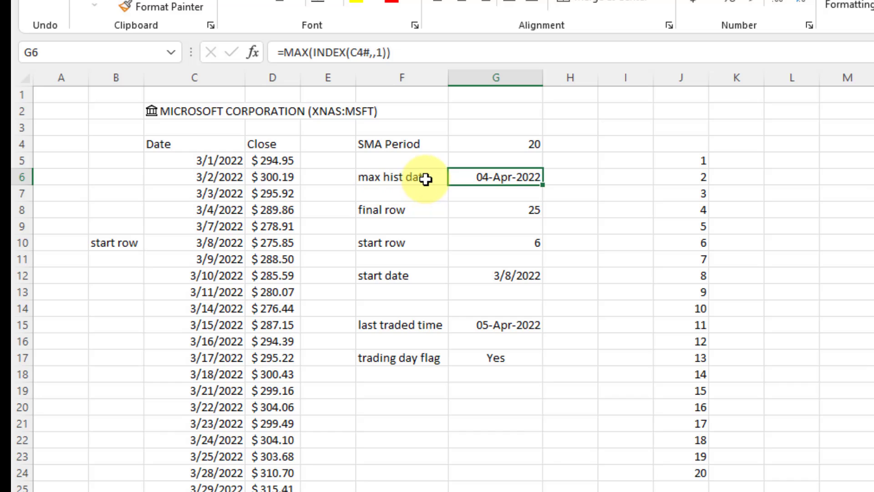
left_click(121, 58)
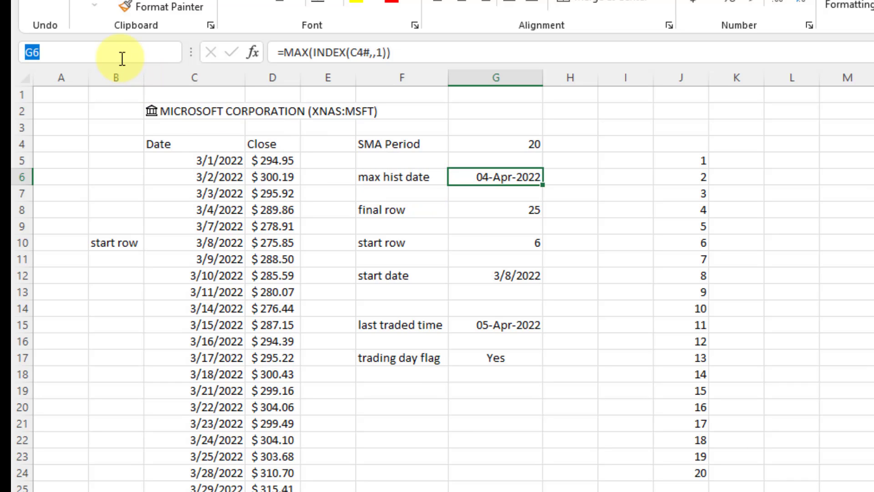
type("END_DT")
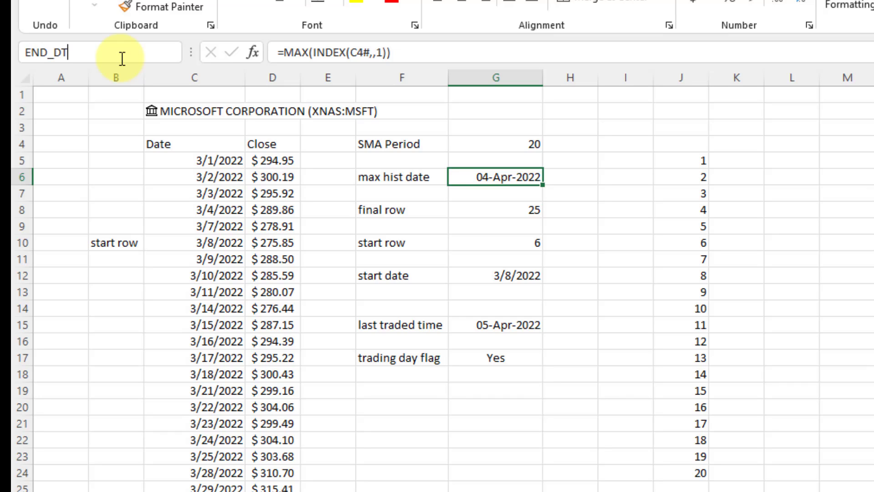
key("Return")
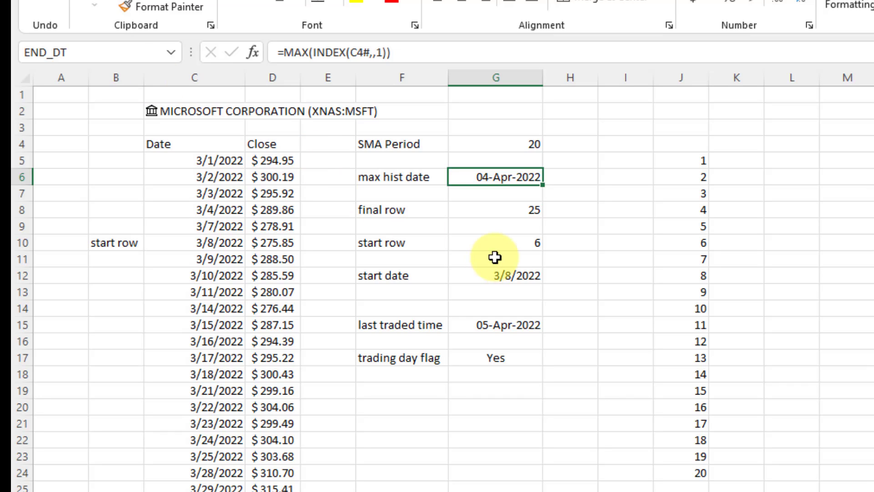
left_click(503, 274)
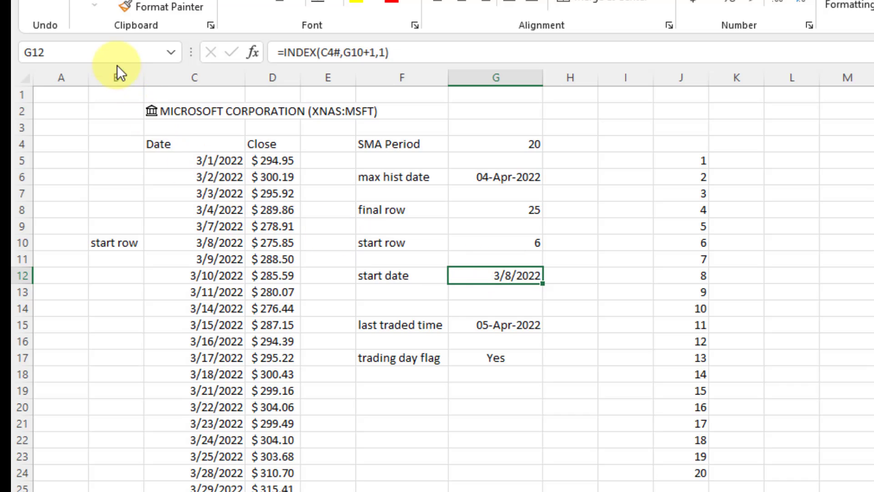
left_click(118, 52)
type("START_")
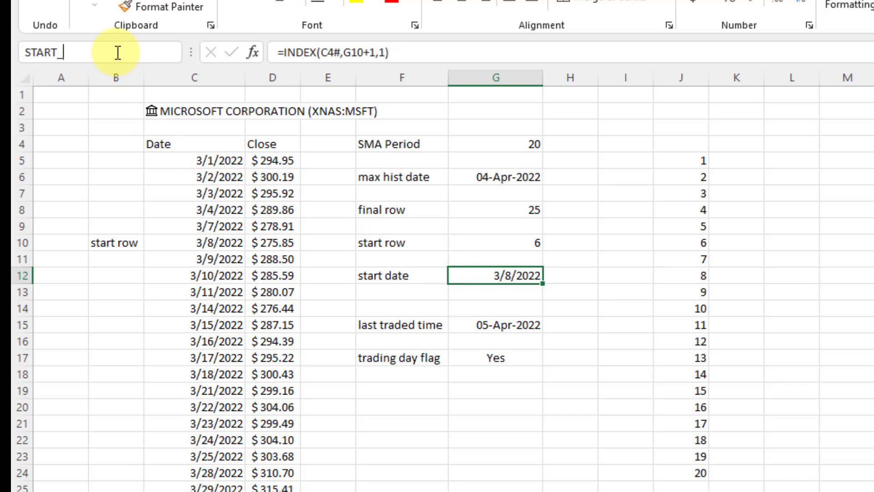
type("DT")
key("Return")
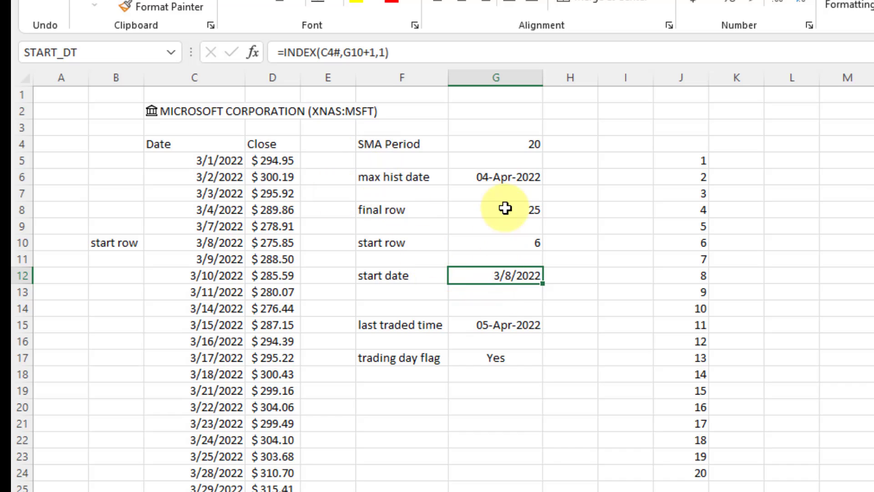
Verify the END_DT and START_DT names and the last traded time and flag formulas.
left_click(503, 177)
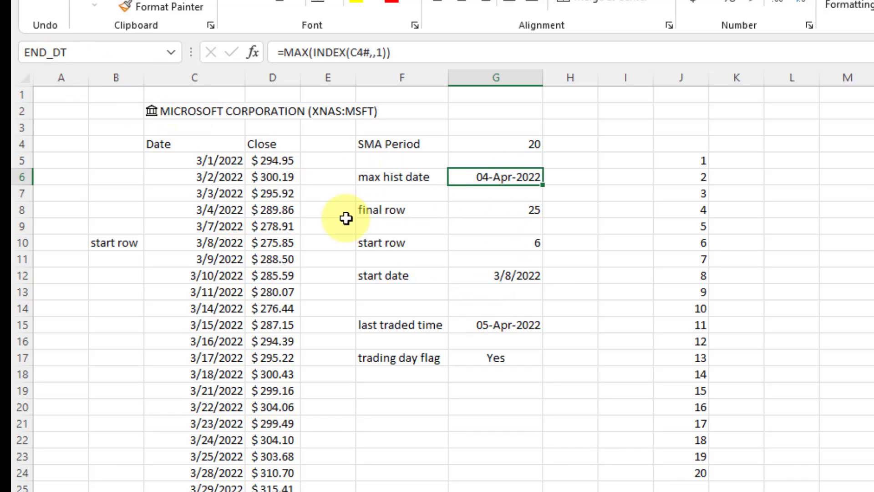
left_click(481, 275)
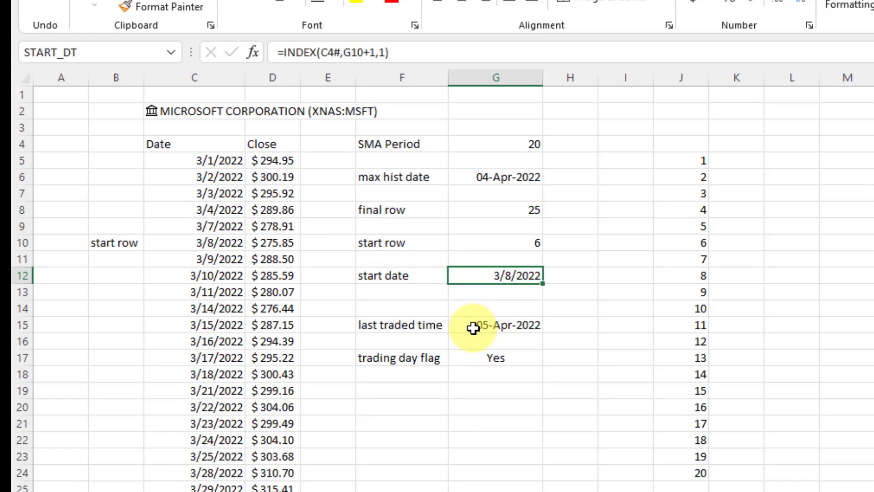
left_click(473, 327)
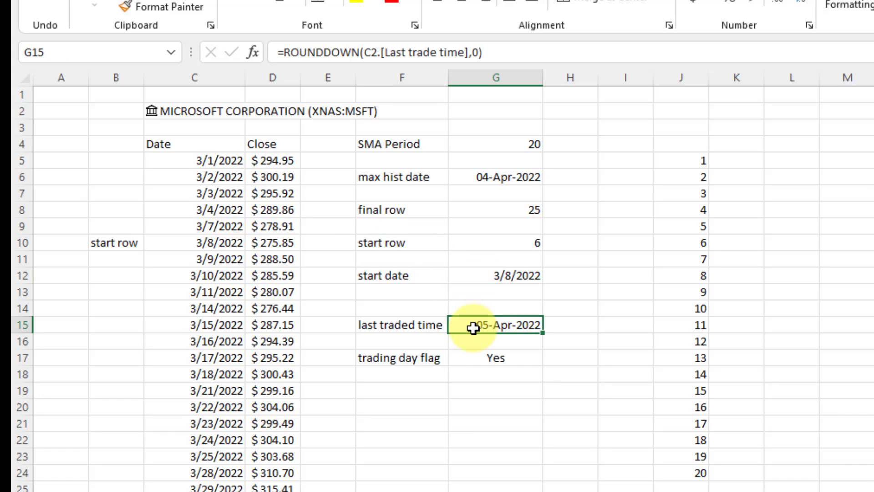
left_click(494, 360)
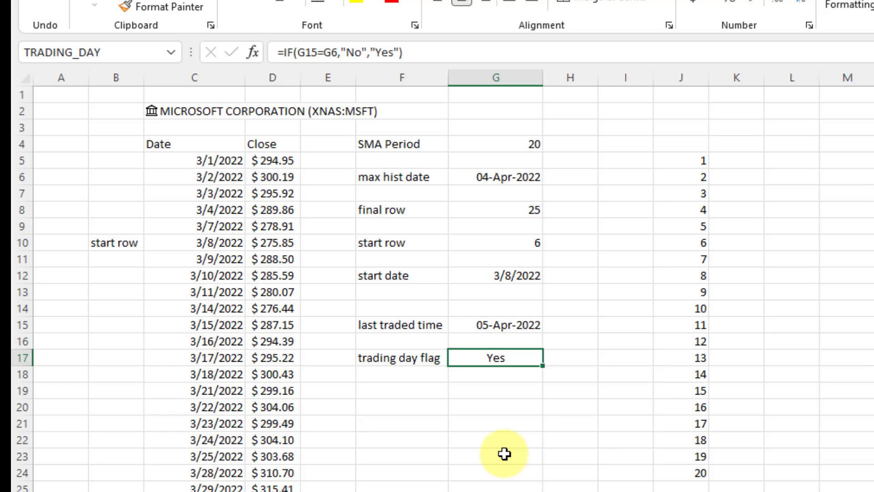
Enter the label 'Live market price' in K24, beside counter number 20.
left_click(674, 474)
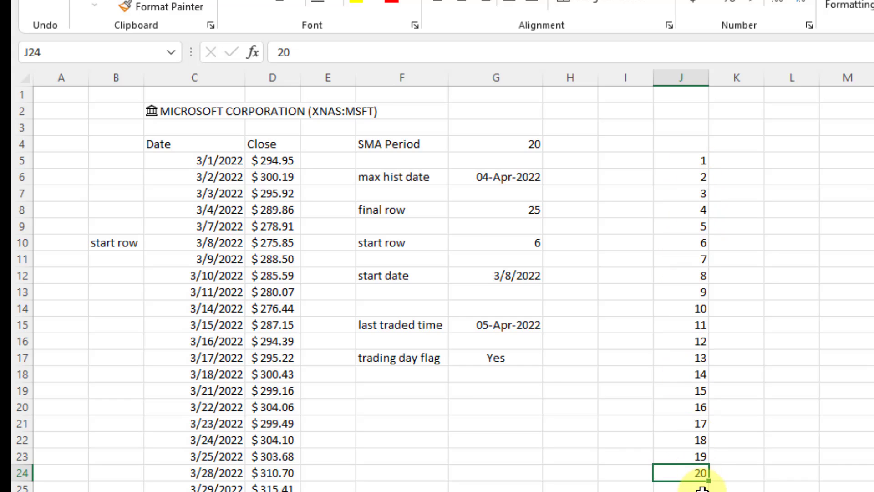
left_click(723, 476)
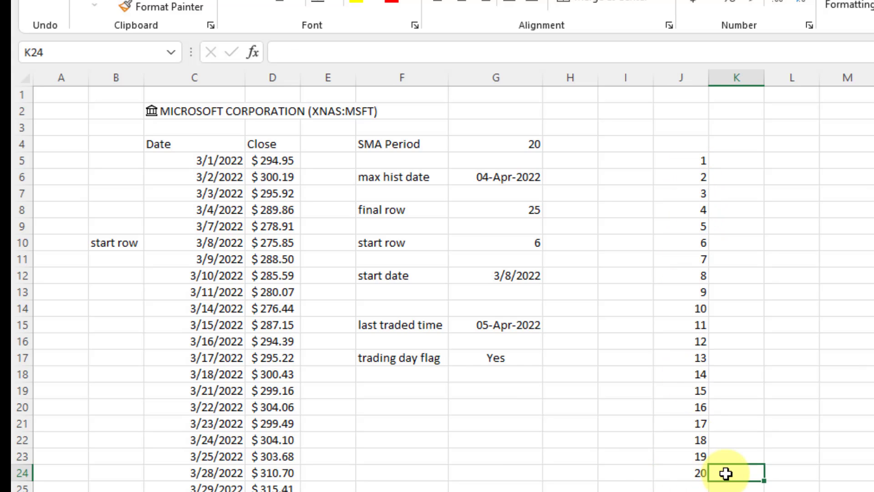
type("Live marke")
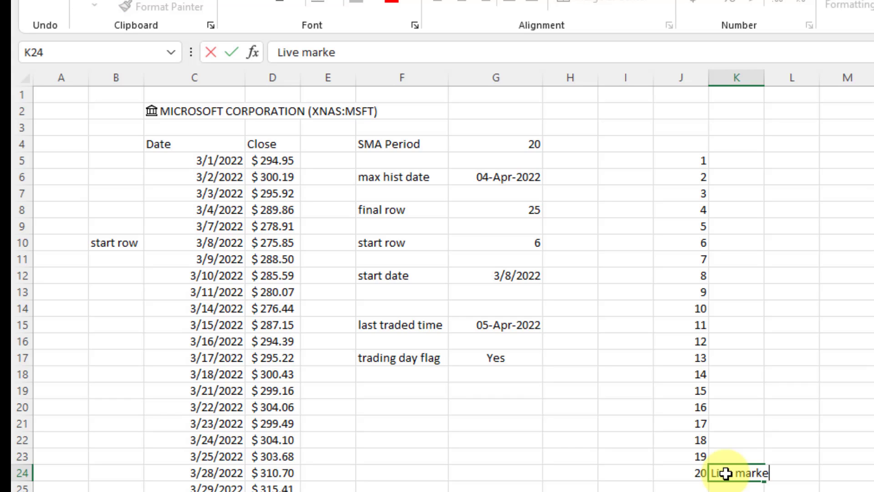
type("t price")
key("Return")
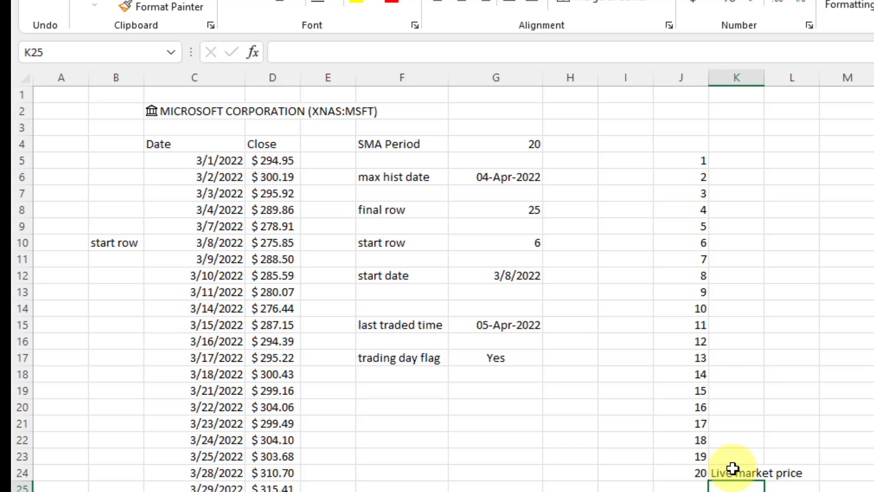
left_click(732, 469)
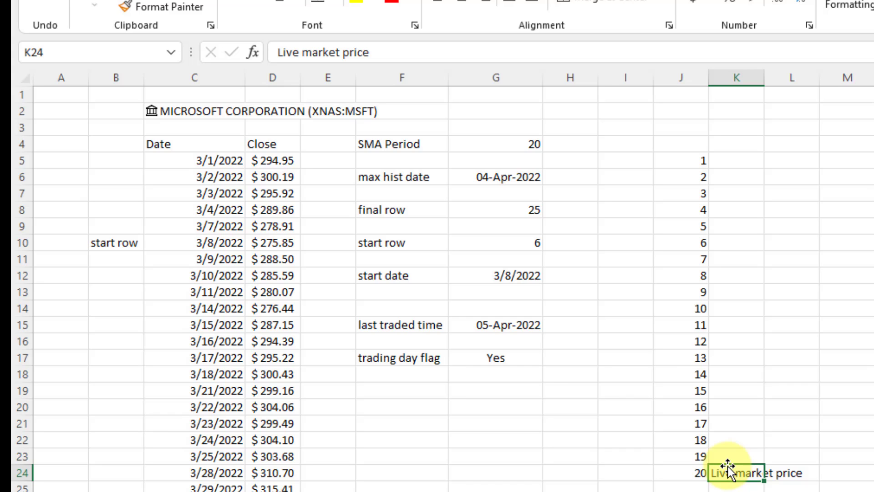
Fill K5:K23 with 'stockhistory' in one entry and widen column K to fit.
left_click_drag(730, 459, 752, 157)
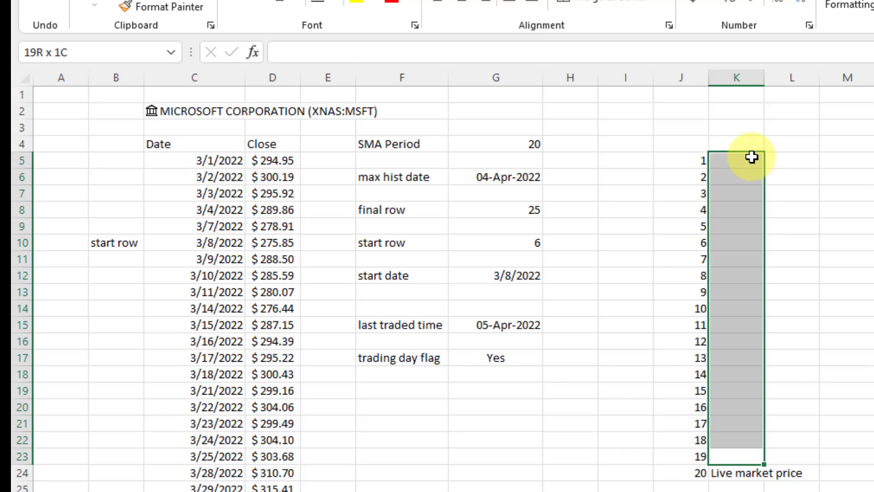
left_click(638, 46)
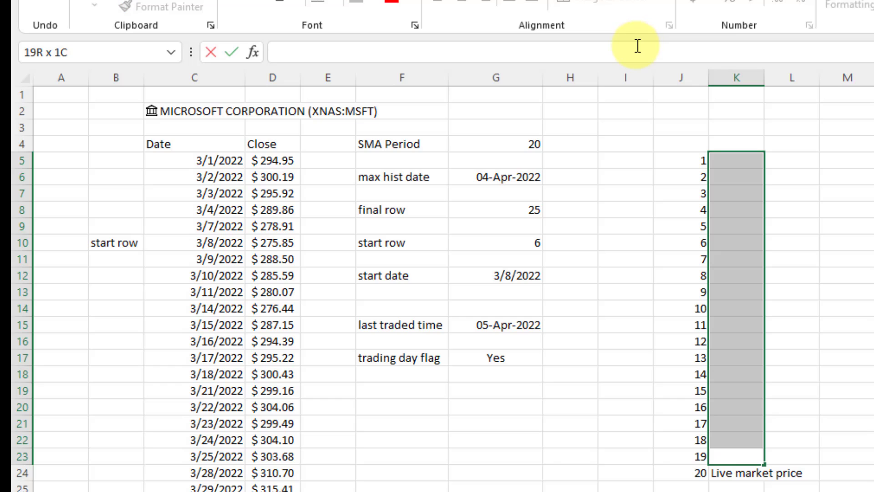
type("stockhistory")
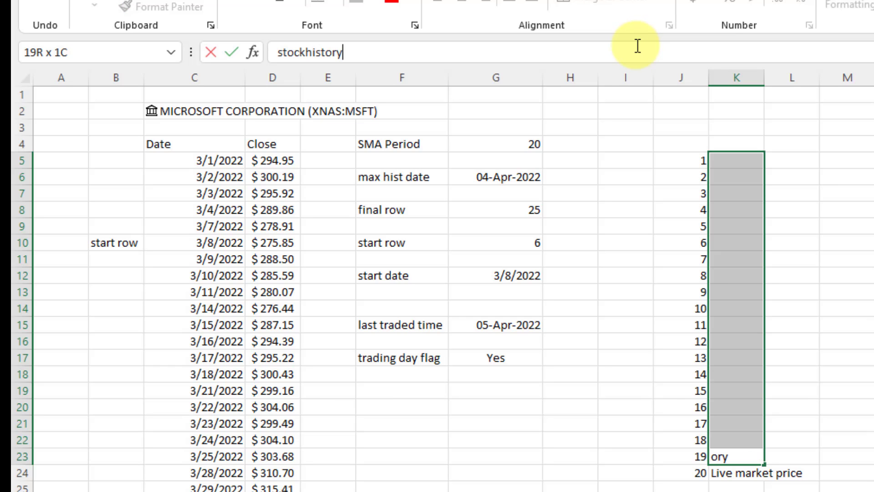
key("ctrl+Return")
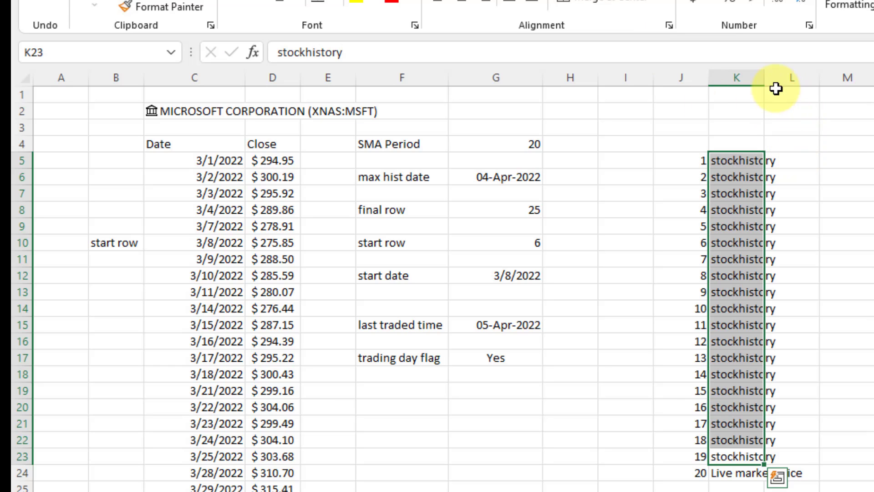
left_click_drag(767, 78, 809, 79)
left_click(867, 308)
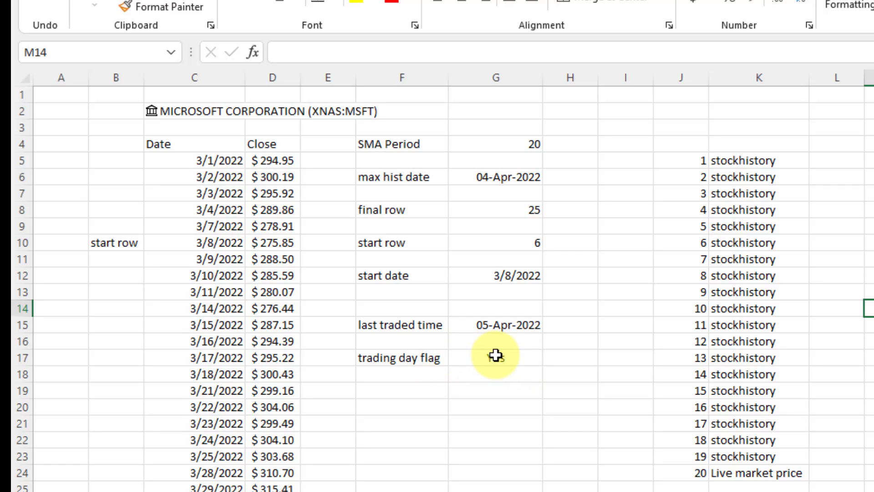
left_click(727, 456)
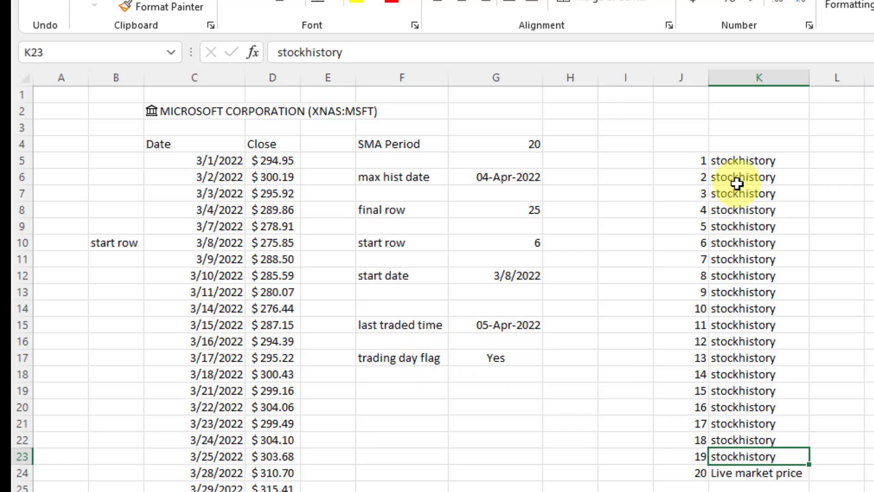
left_click(741, 165)
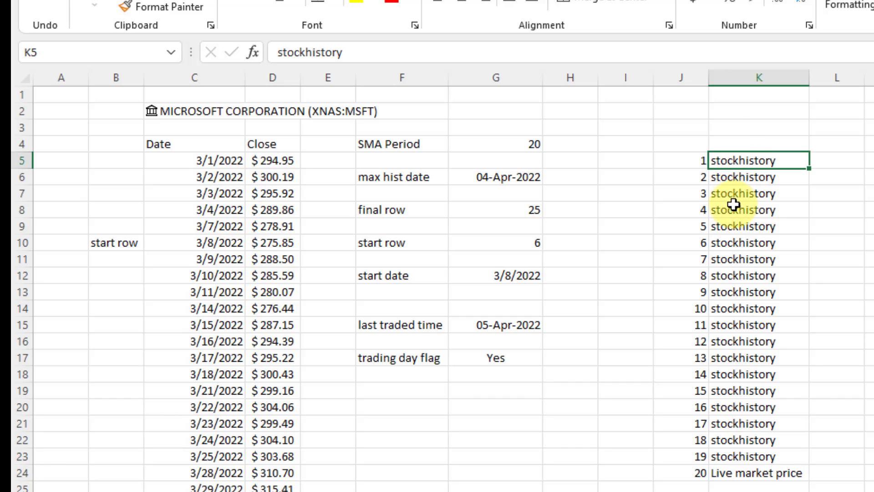
left_click(728, 118)
Head K2 'IF TRADING DAY = YES' and L2 'IF TRADING DAY = NO', widening both columns.
type("IF T")
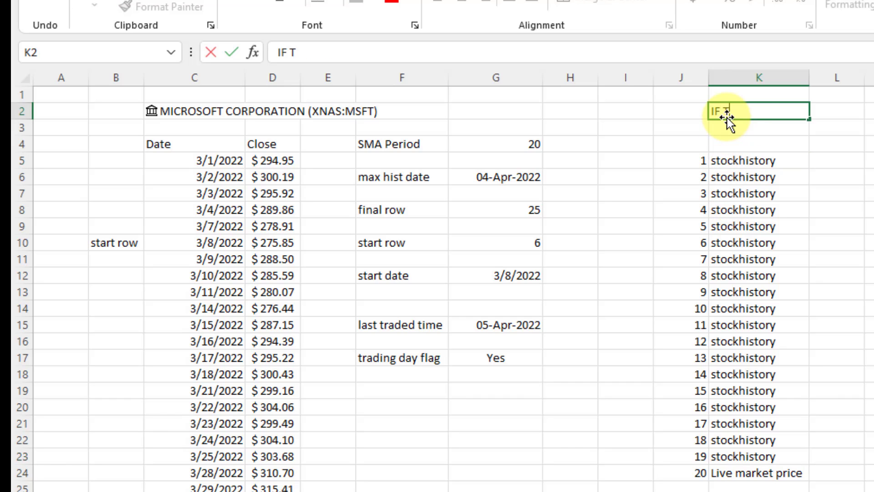
type("RADING DAY = YES")
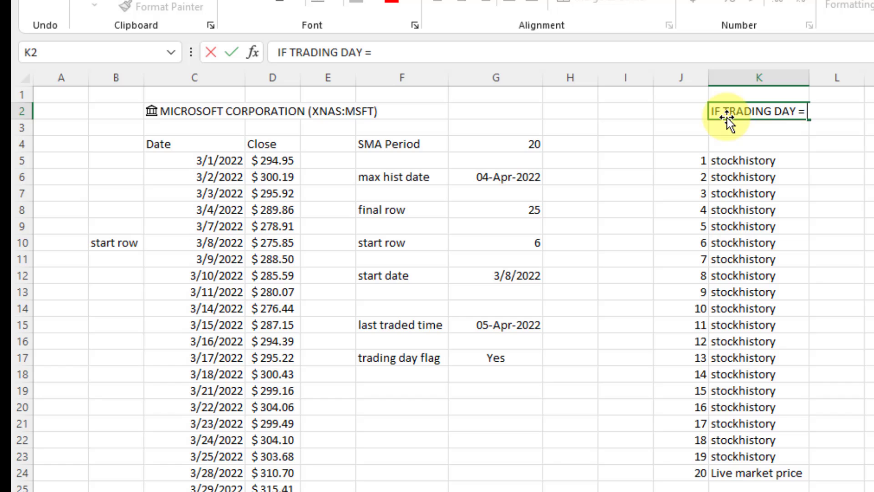
key("Return")
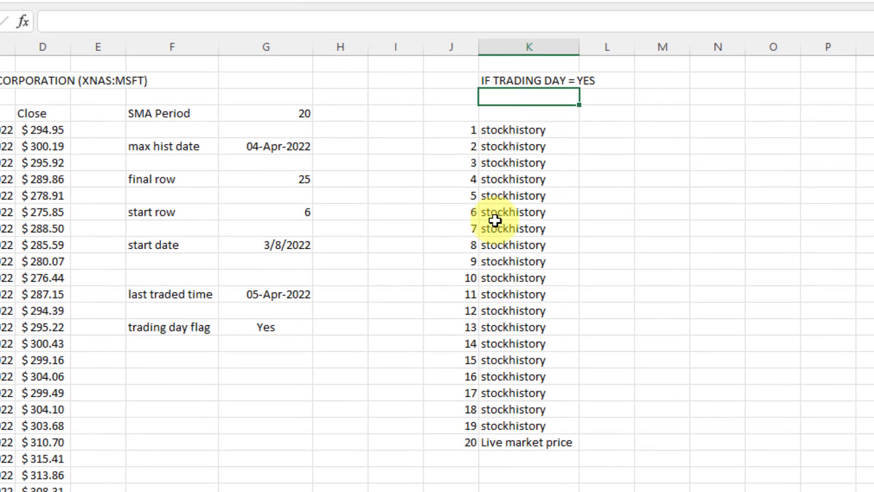
left_click_drag(582, 45, 602, 49)
left_click(586, 81)
key("ctrl+c")
left_click(634, 80)
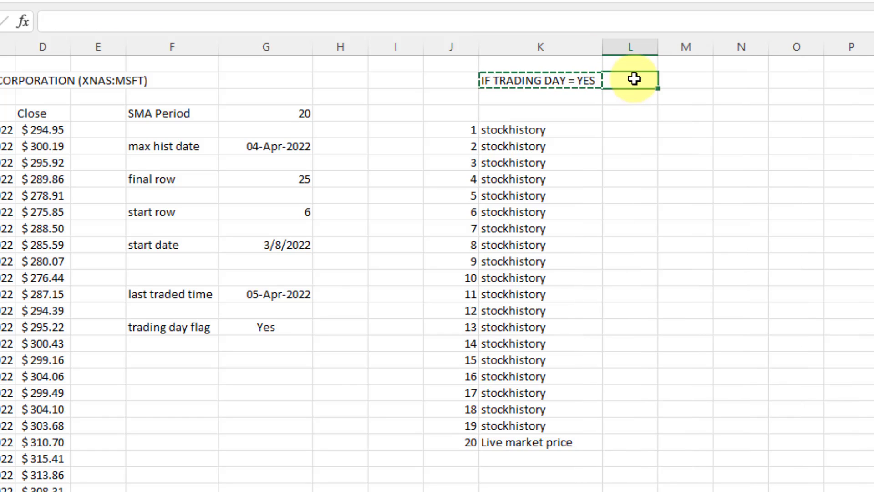
key("ctrl+v")
left_click(187, 21)
key("BackSpace")
key("BackSpace")
key("BackSpace")
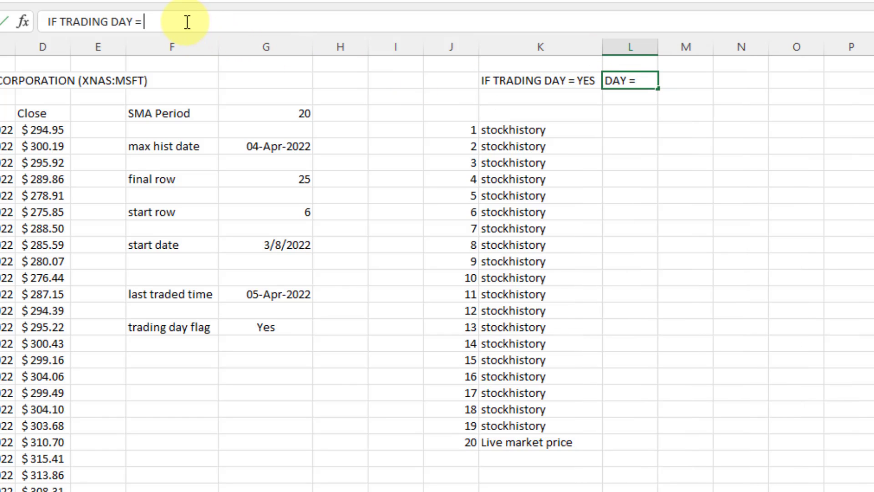
type("NO")
key("Return")
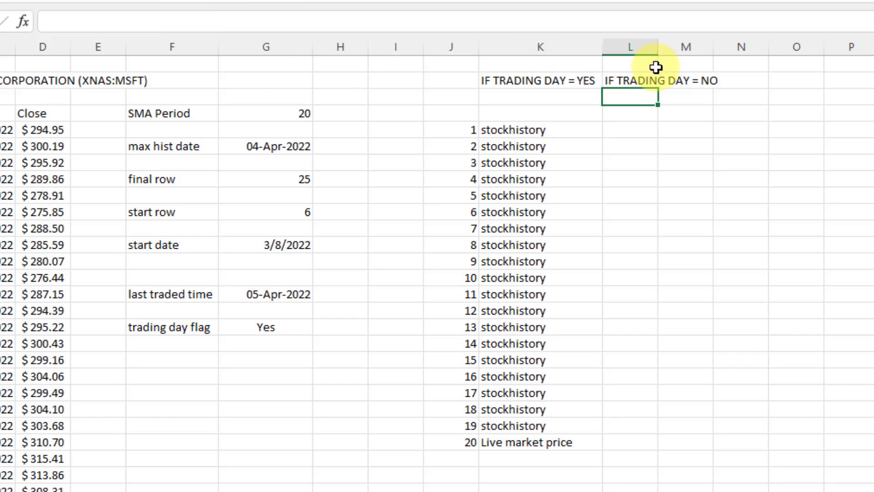
left_click_drag(657, 49, 732, 60)
Copy the stockhistory cell into column L and fill it down to row 24.
left_click(547, 134)
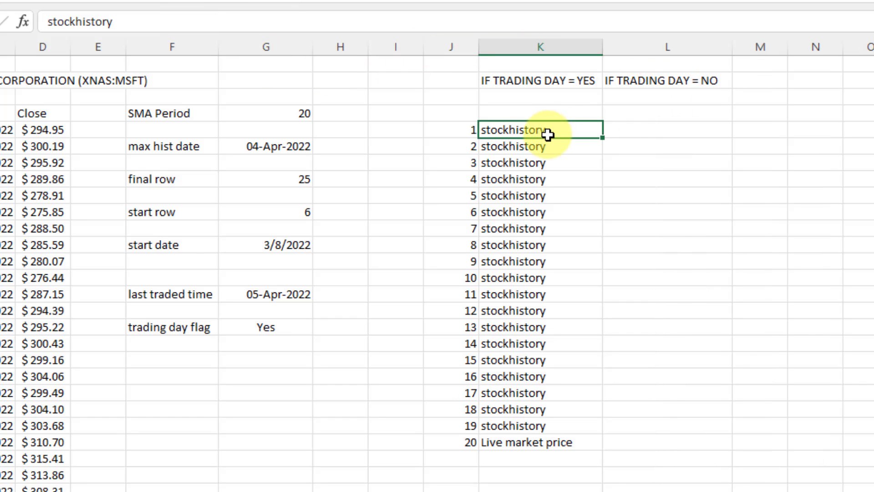
key("ctrl+c")
left_click(637, 133)
key("ctrl+v")
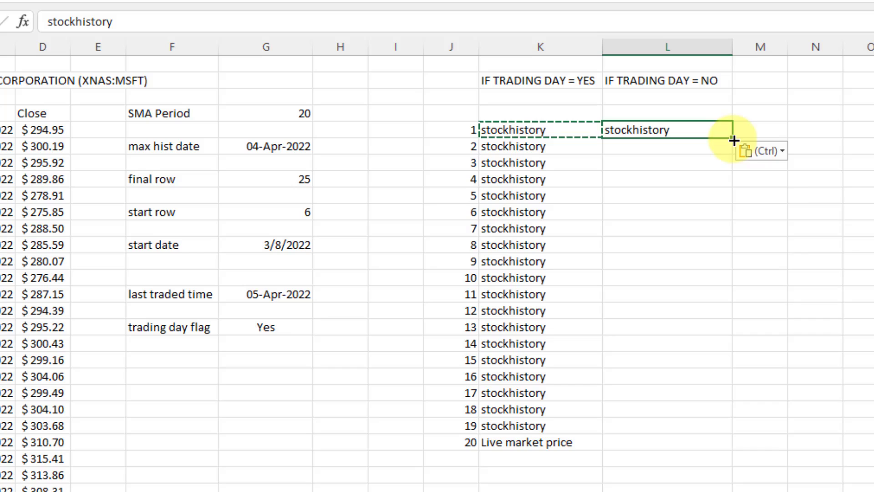
left_click_drag(733, 139, 725, 451)
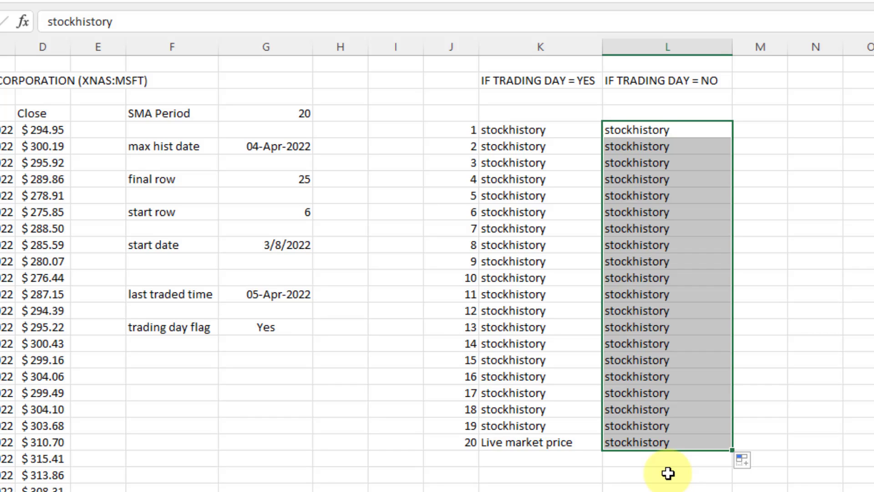
left_click(196, 349)
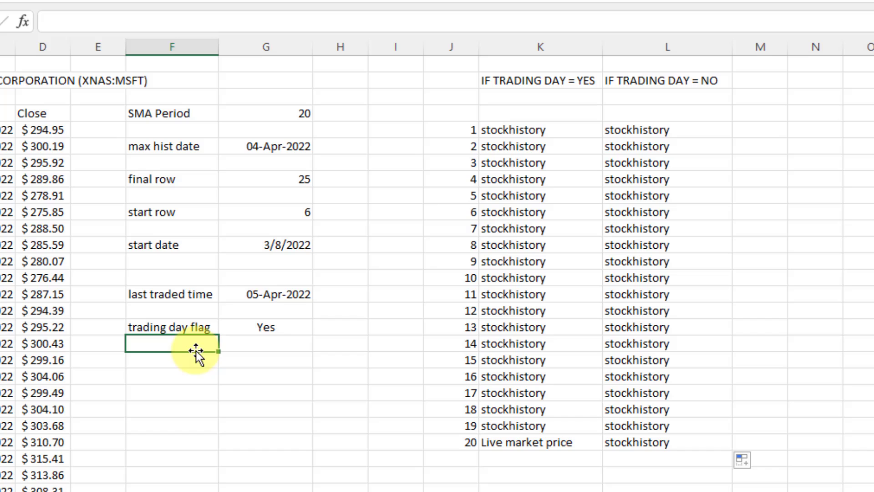
left_click(256, 218)
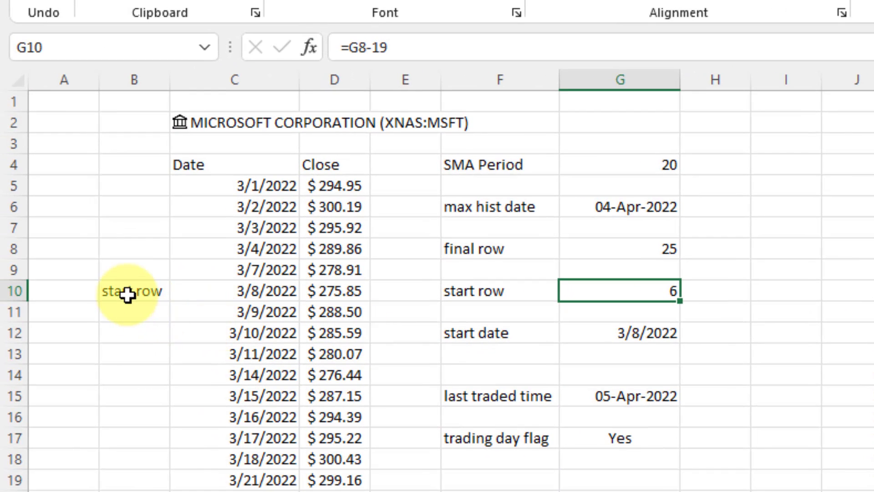
Extend B10's label to 'start row when trading day = NO', right-aligned, with column B widened.
double_click(169, 291)
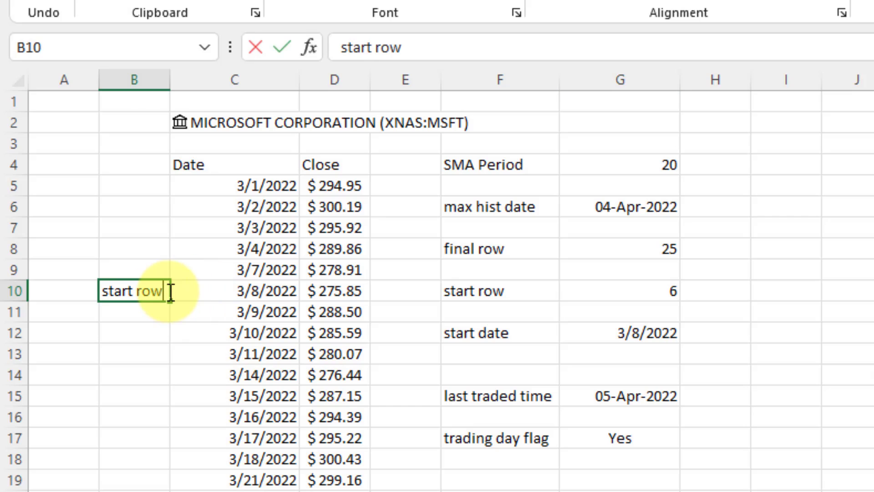
type("when tra")
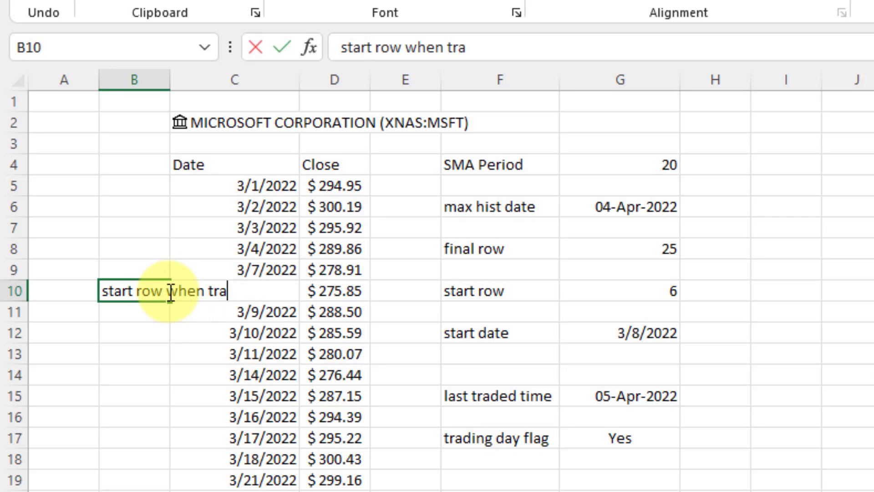
type("ding day ")
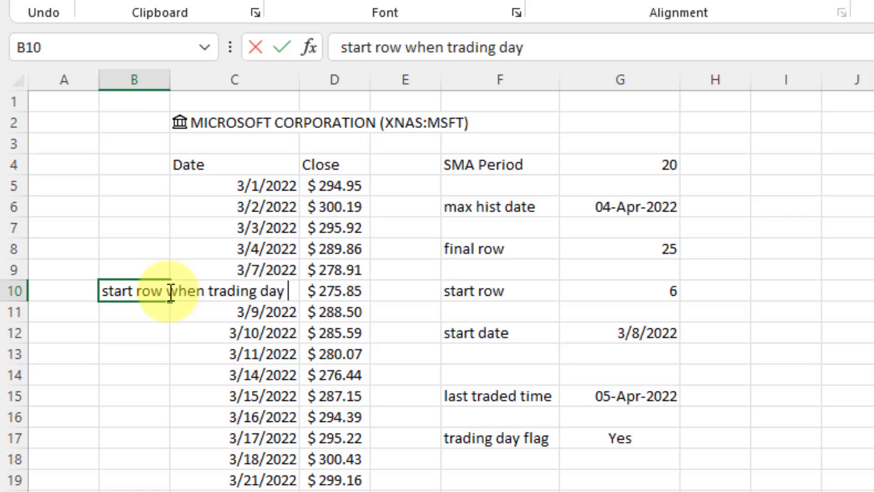
type("= NO")
key("Return")
left_click(169, 291)
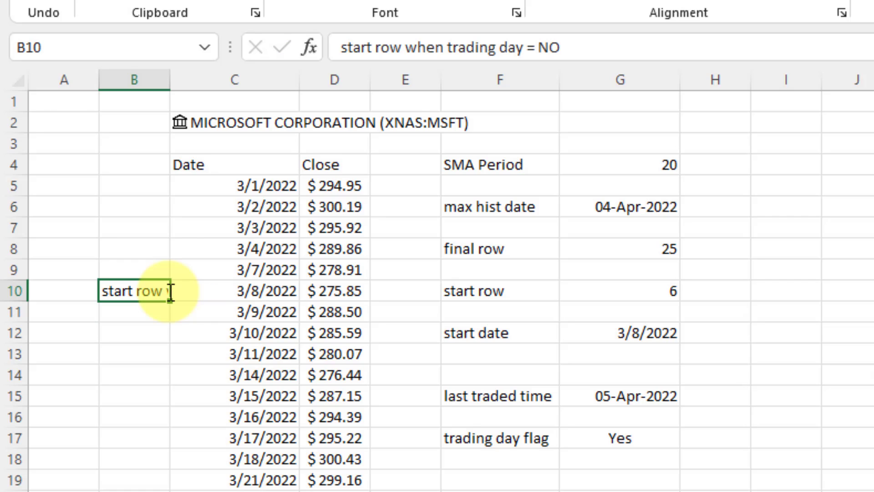
left_click(612, 0)
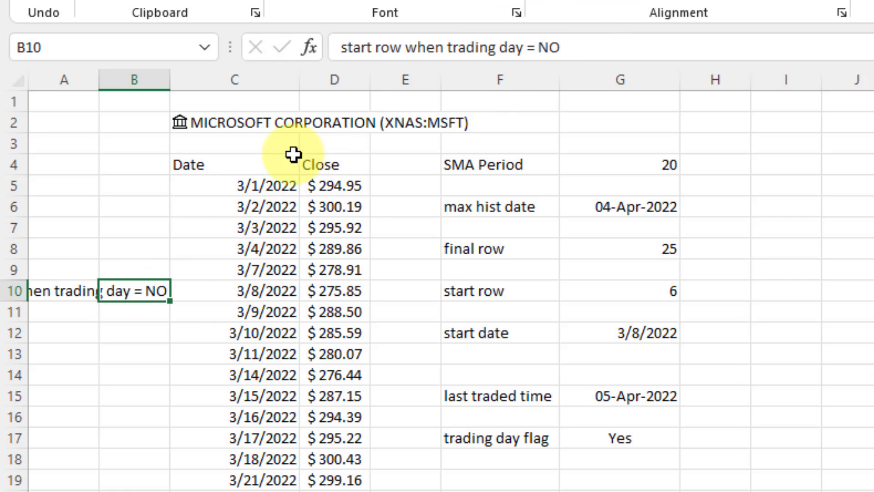
left_click_drag(172, 83, 360, 80)
left_click(453, 102)
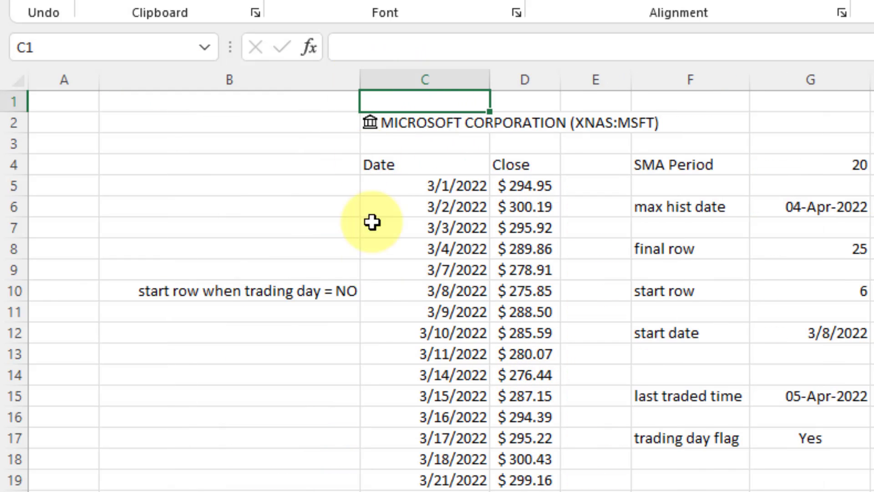
left_click(425, 298)
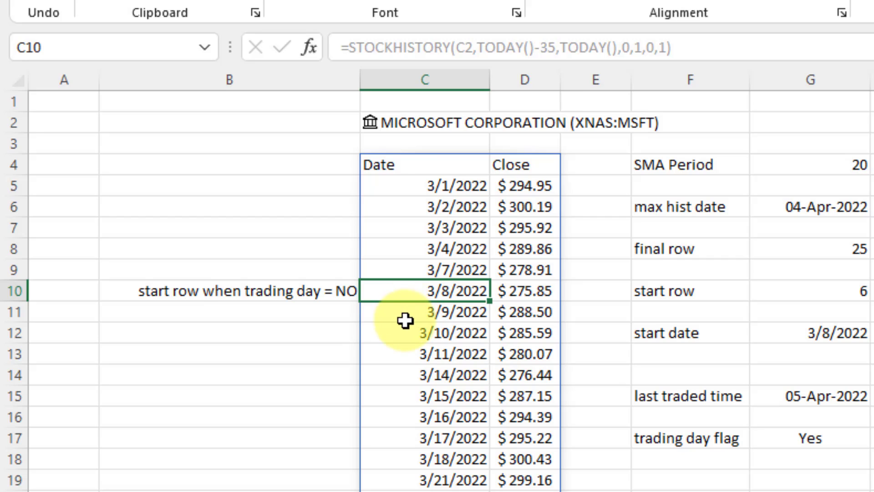
Copy the label down into B11 and change NO to YES.
left_click(319, 315)
key("ctrl+d")
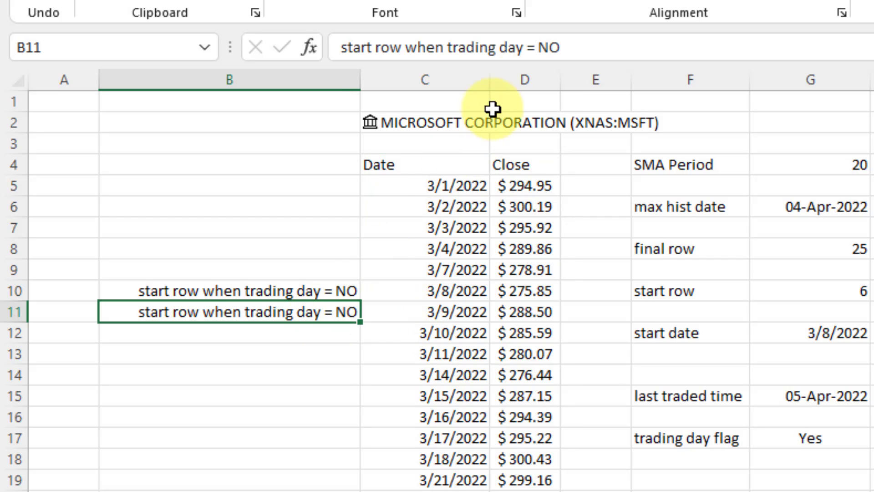
left_click_drag(531, 49, 581, 53)
type("YE")
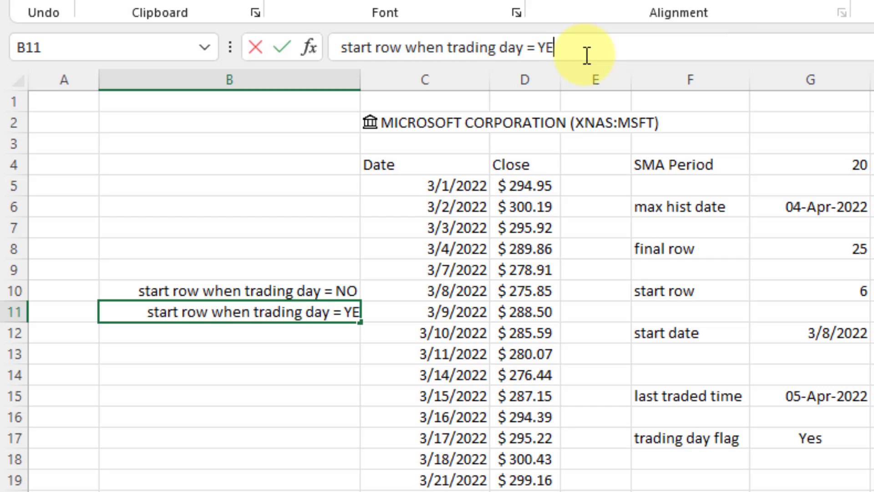
type("S")
key("Return")
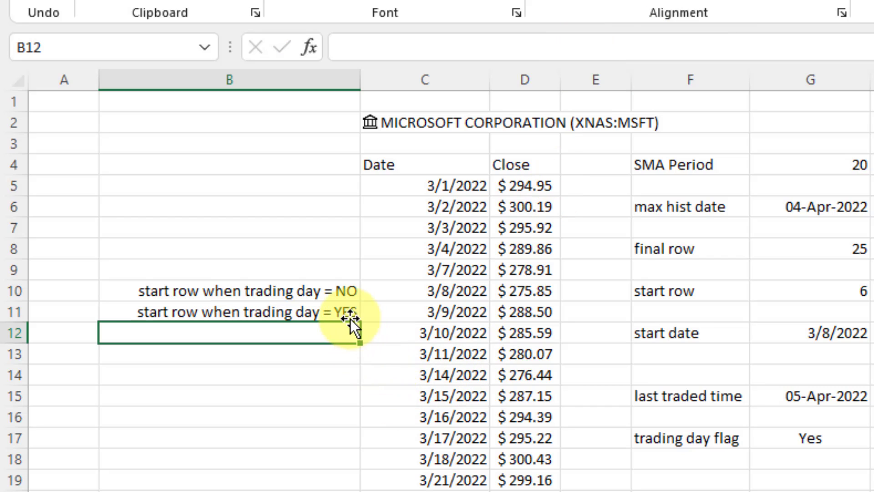
left_click(430, 314)
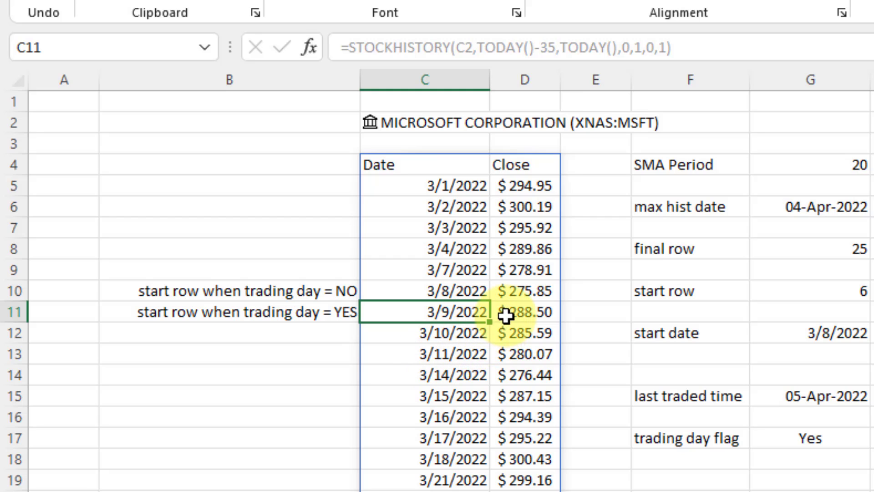
left_click_drag(516, 312, 519, 491)
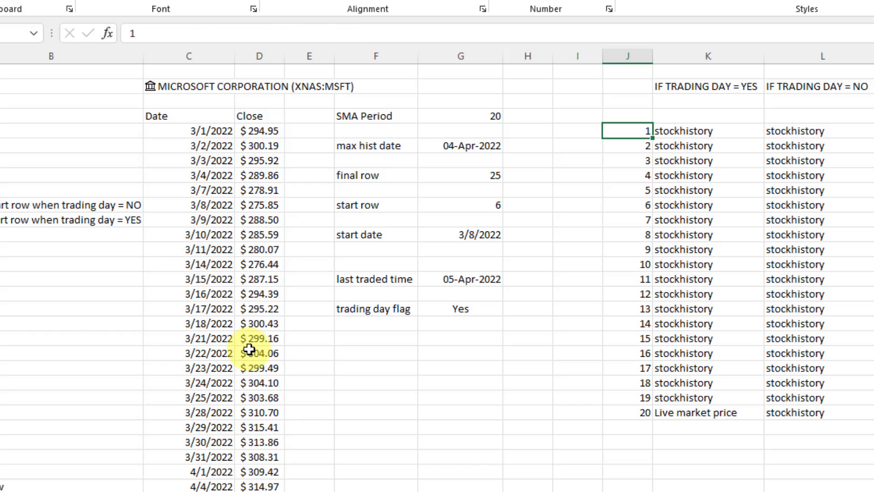
left_click(212, 490)
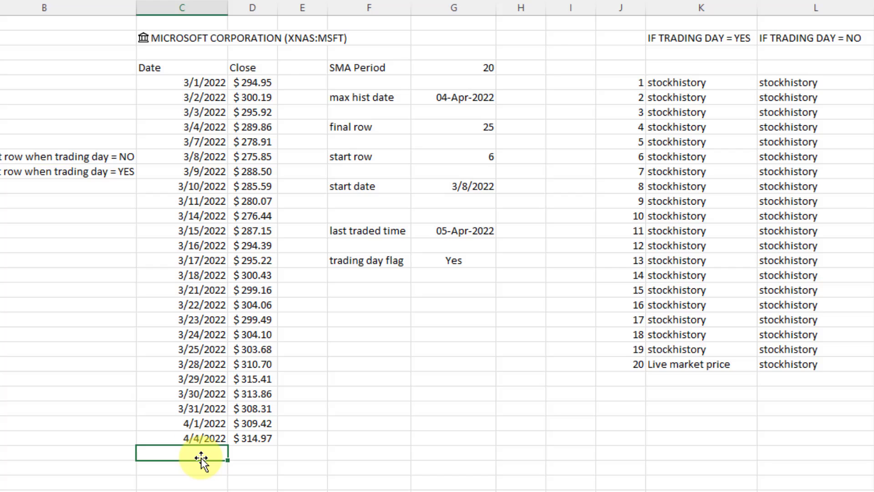
left_click_drag(247, 453, 251, 423)
left_click_drag(250, 416, 252, 241)
left_click(251, 259)
key("ctrl+z")
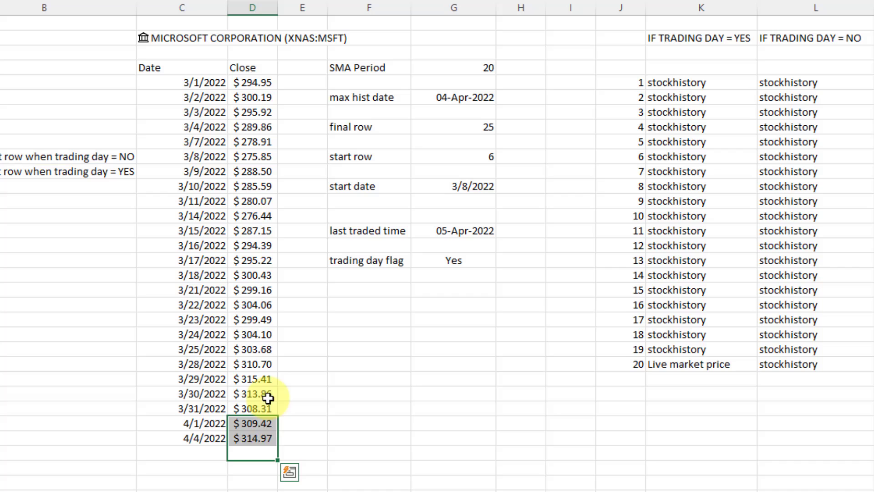
left_click(258, 452)
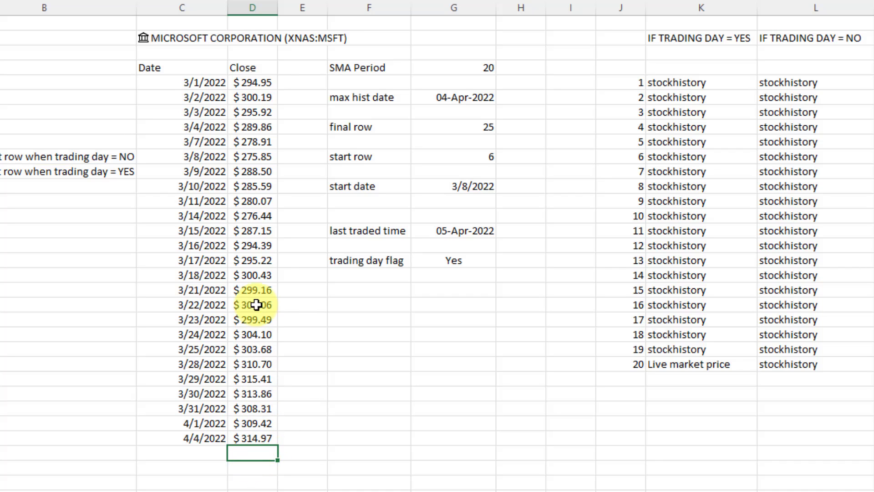
left_click(258, 172, "shift")
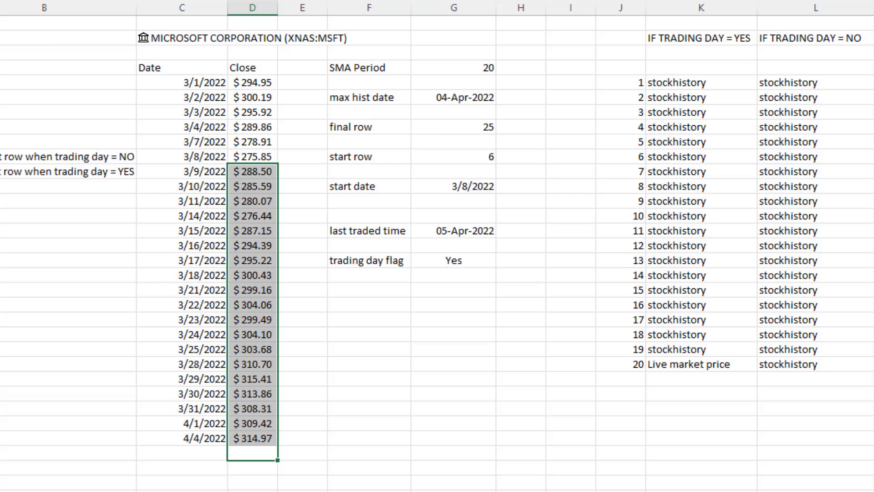
left_click(459, 156)
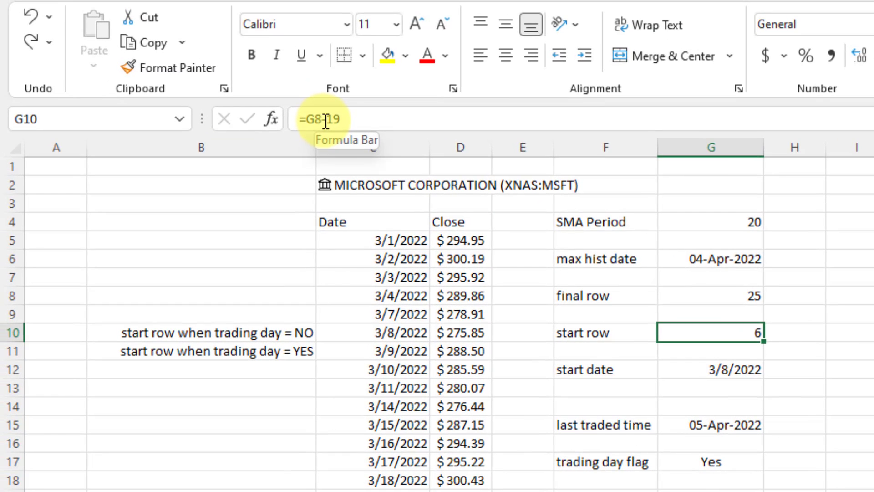
Change G10 to =G8-IF(TRADING_DAY = "Yes",18,19) so the start row returns 7.
left_click(329, 120)
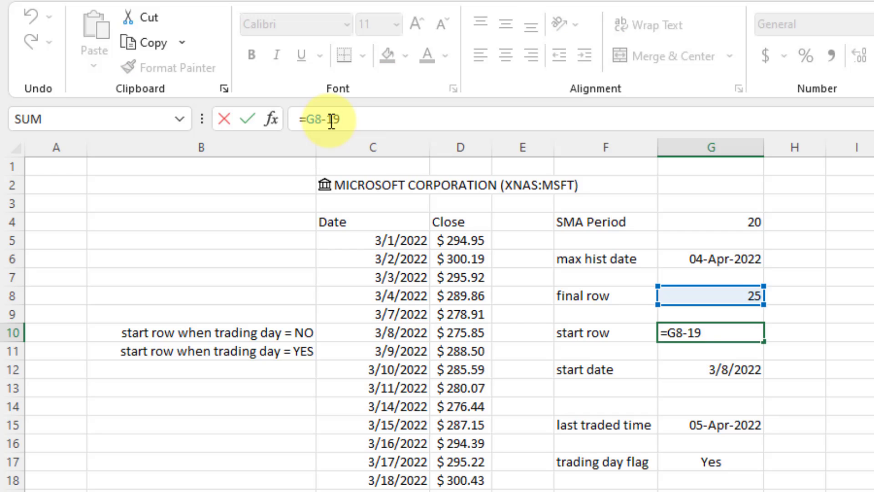
type("IF(TRADING")
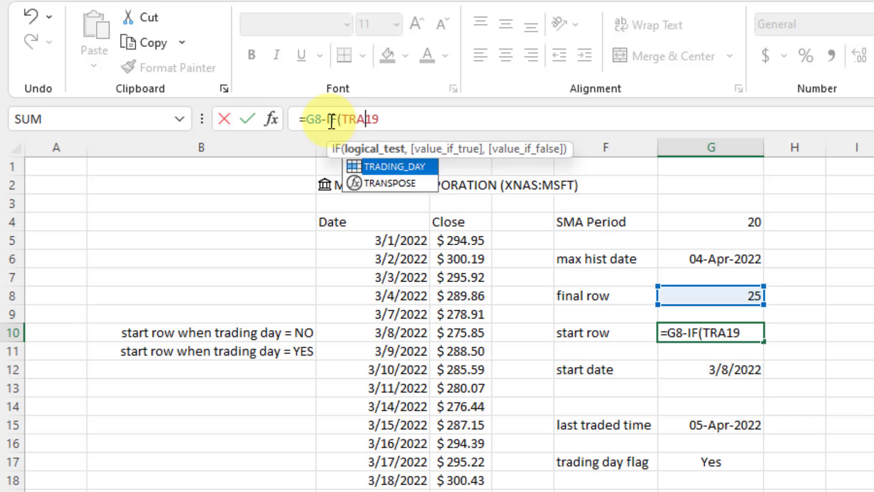
type("_DAY = \"")
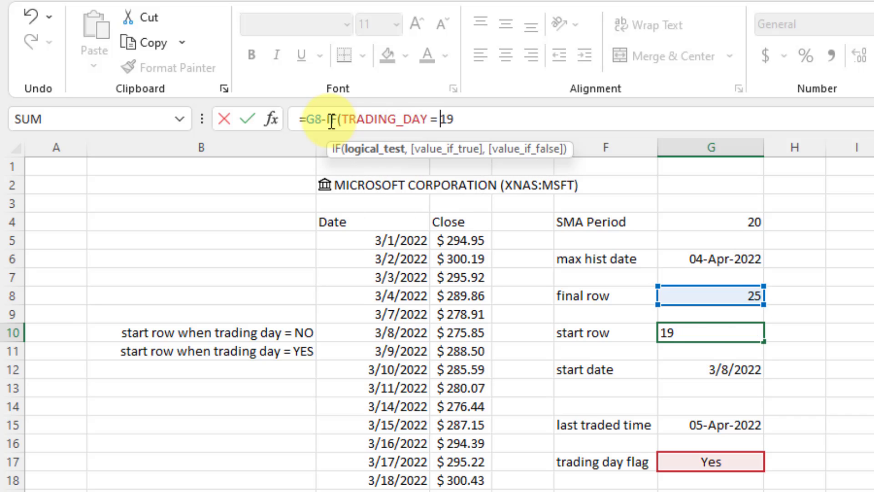
type("Yes\",")
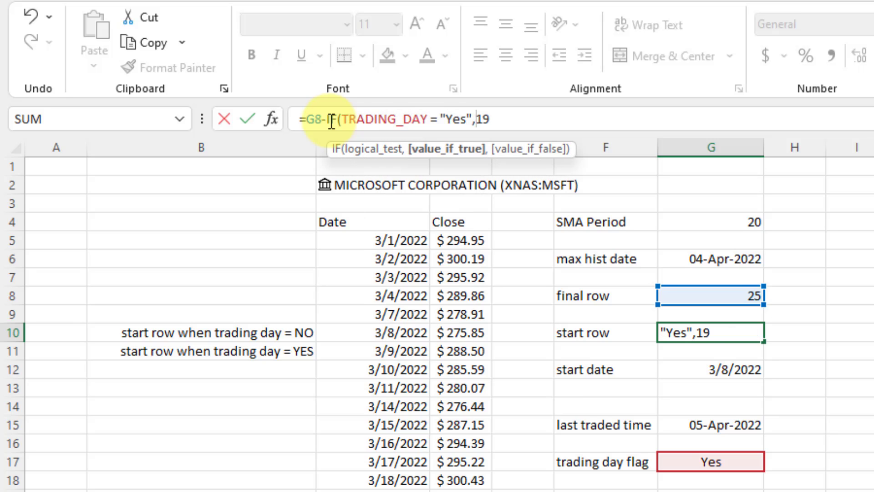
left_click(544, 123)
key("BackSpace")
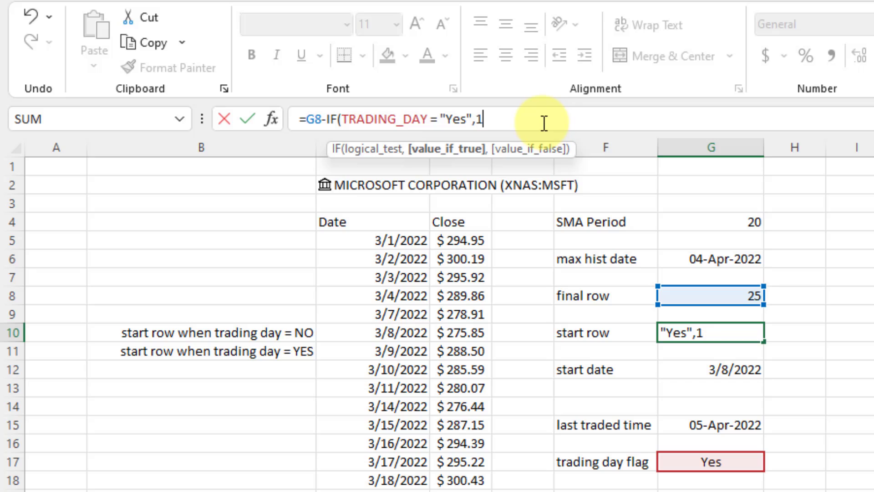
type("8,1")
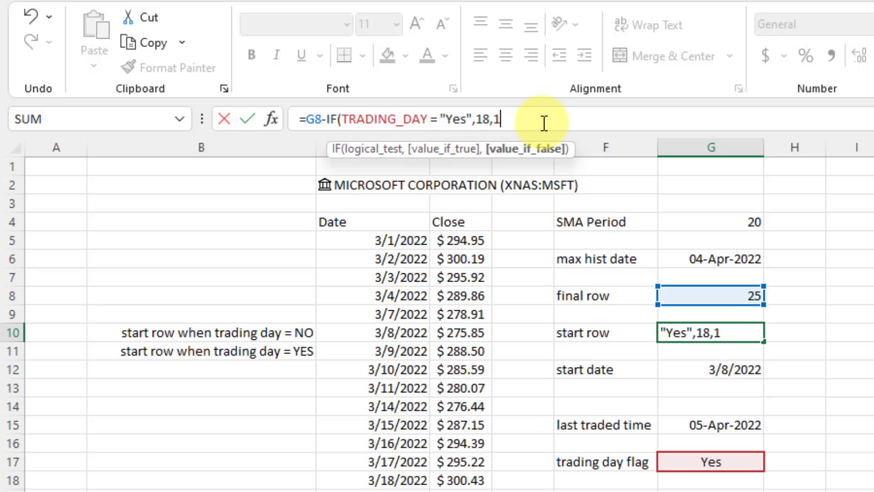
type("9)")
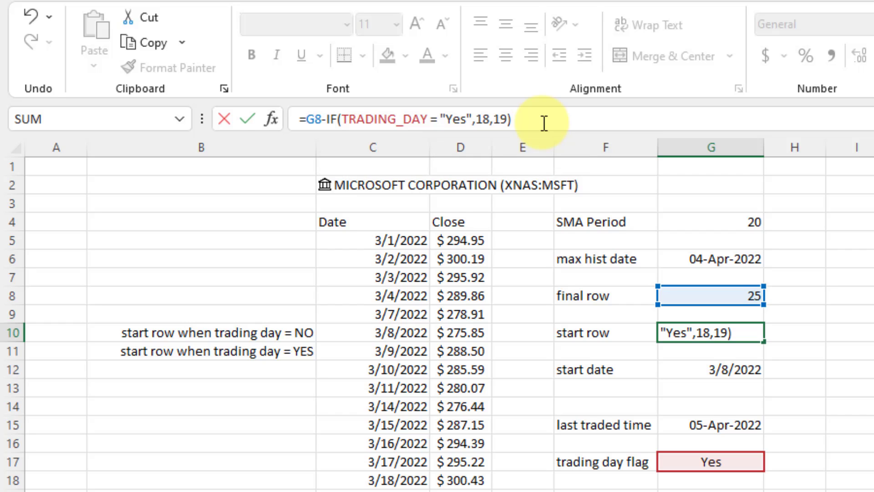
key("Return")
key("Up")
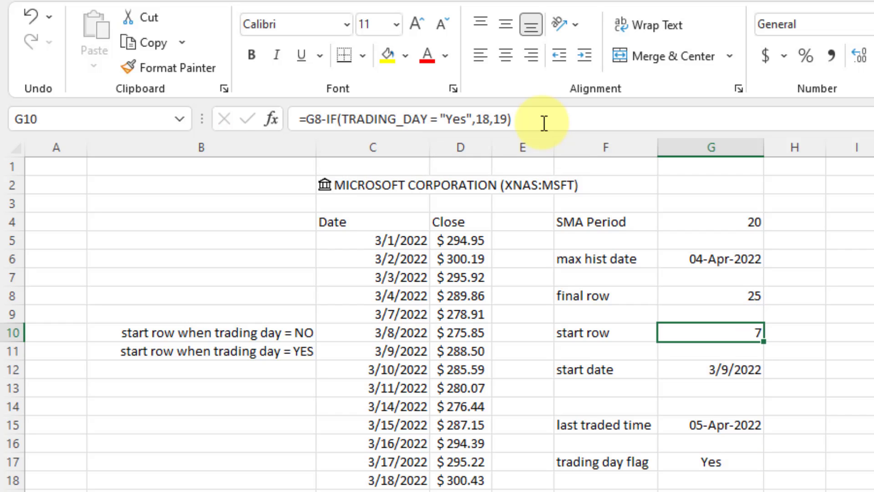
left_click(429, 119)
left_click_drag(428, 119, 344, 122)
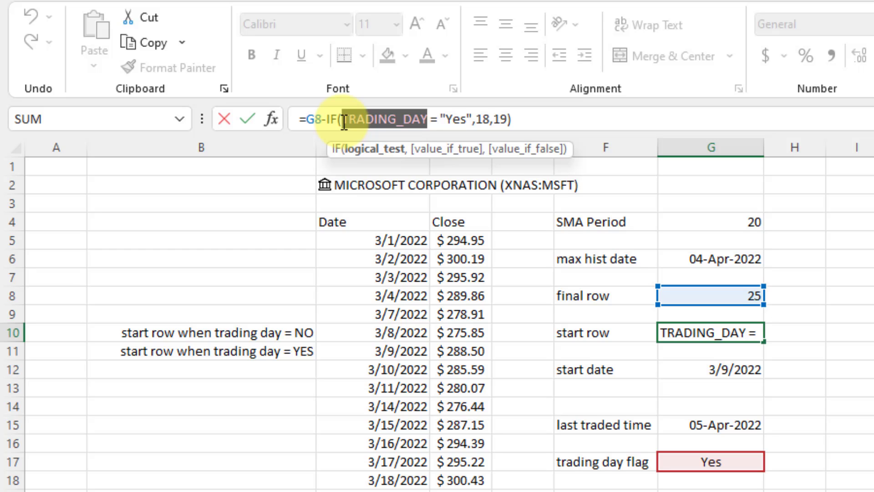
key("Escape")
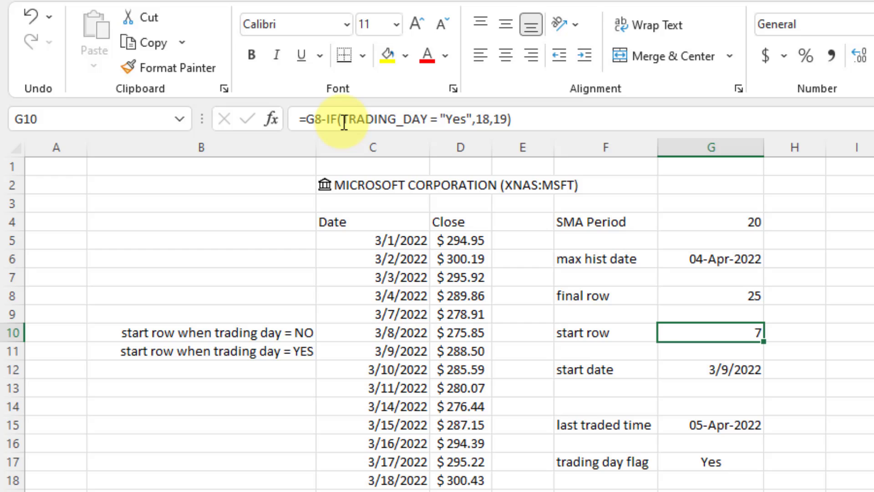
Review the start row and start date formulas against the dates in rows 10 and 11.
left_click(689, 330)
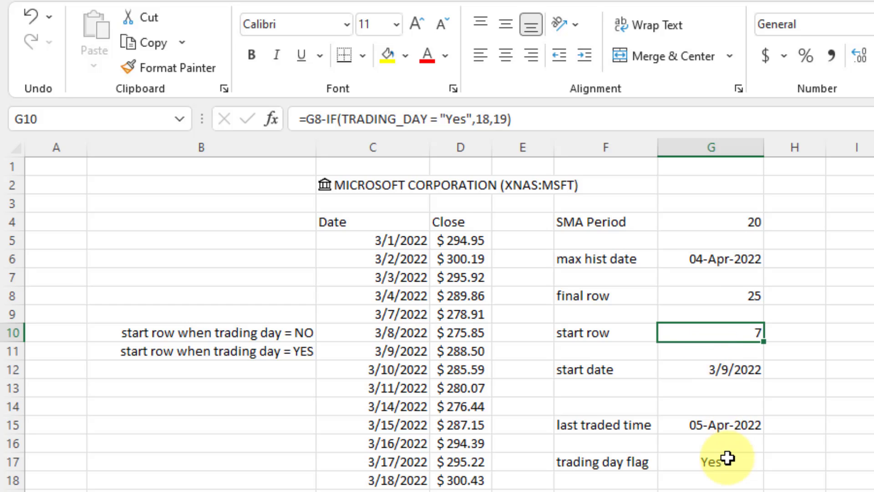
left_click(738, 369)
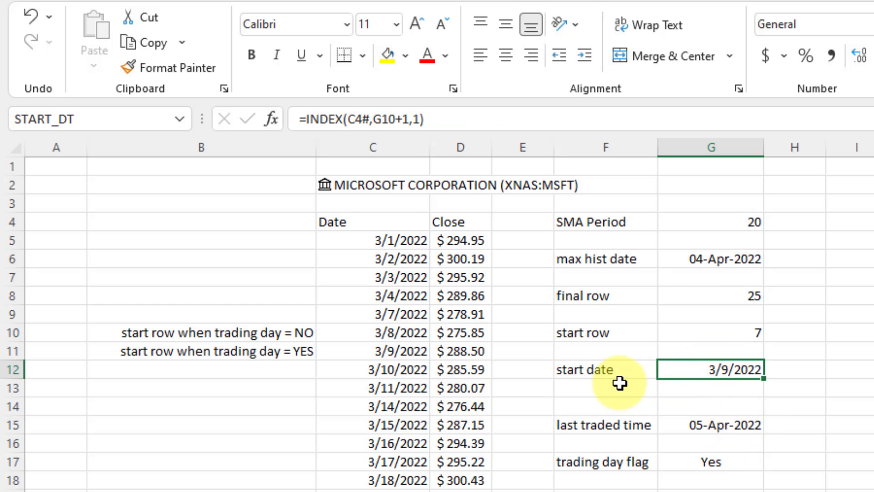
left_click(364, 351)
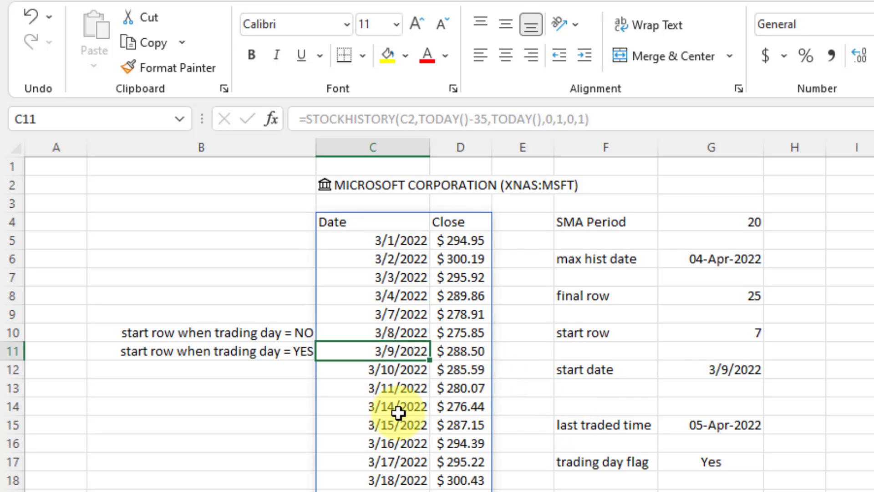
left_click(343, 331)
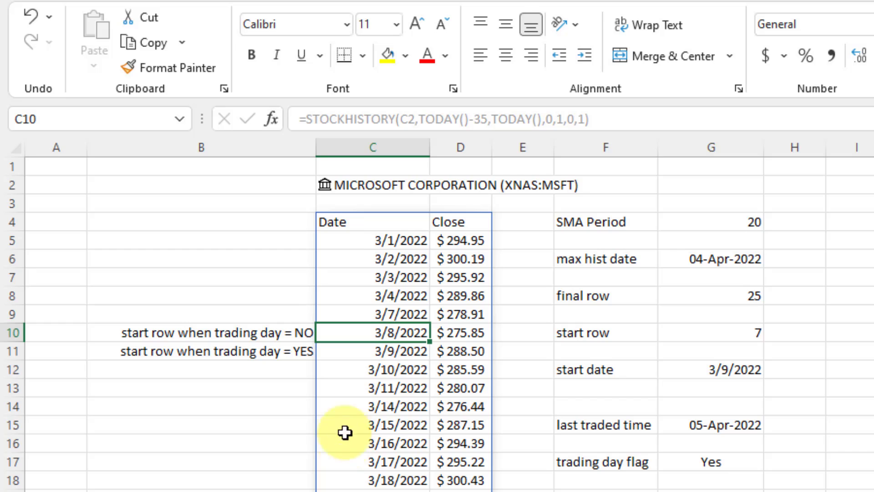
left_click(373, 491)
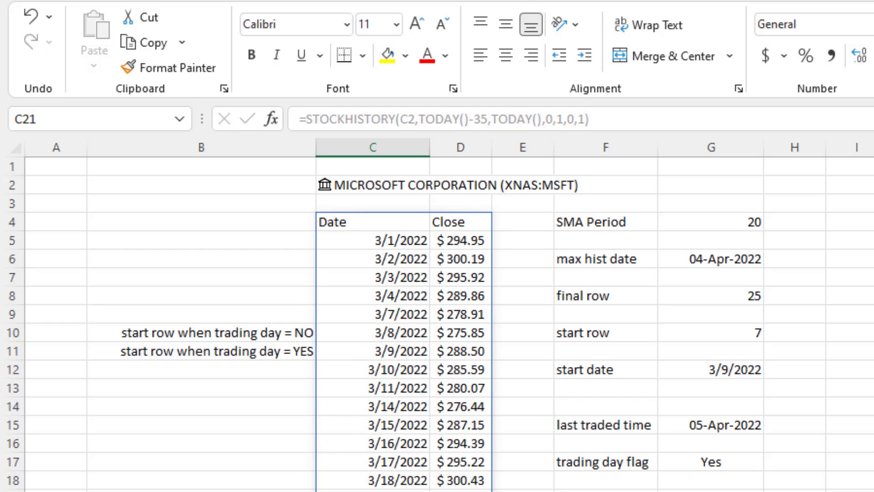
left_click(373, 491)
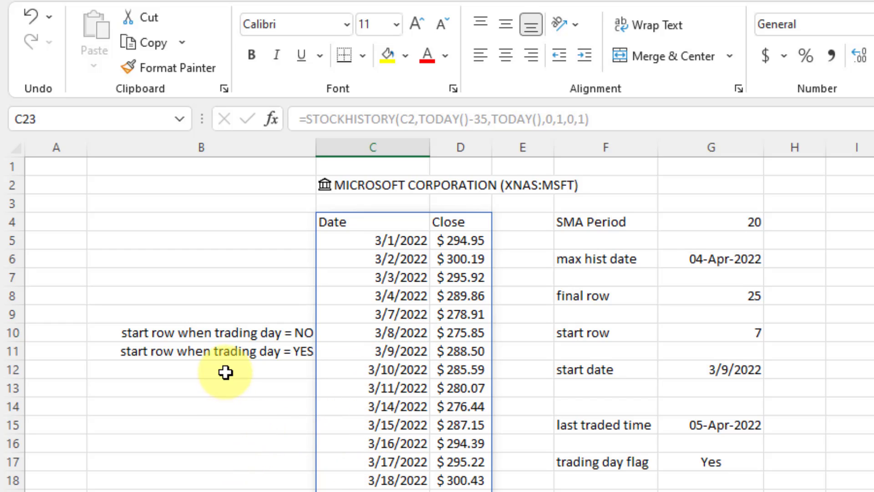
left_click(703, 326)
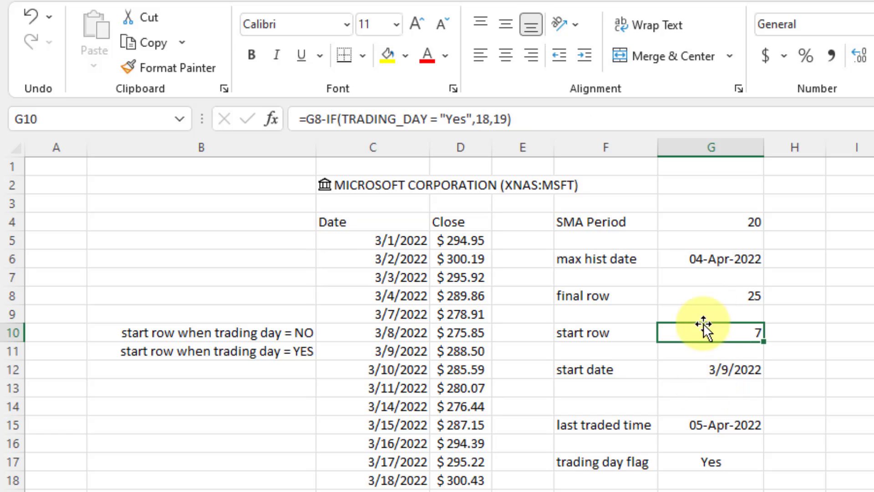
Fill the start date (3/9/2022) and max hist date (04-Apr-2022) cells with yellow.
left_click(716, 366)
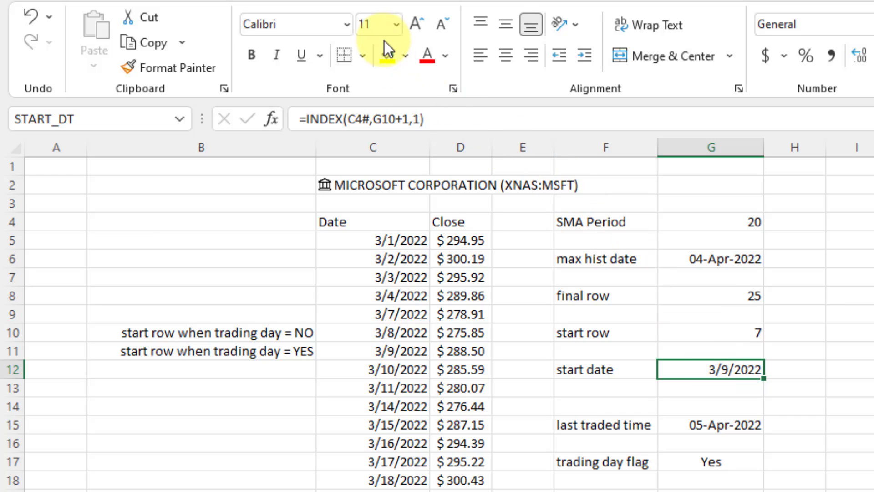
left_click(387, 54)
left_click(673, 261)
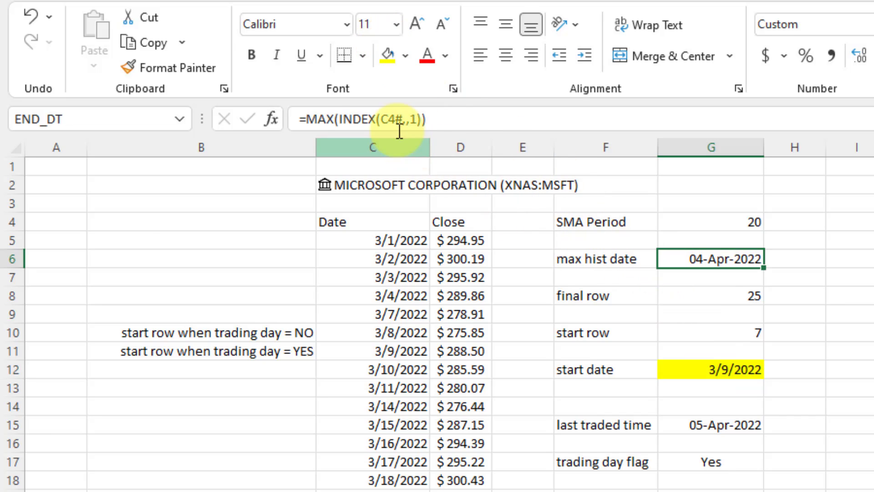
left_click(395, 51)
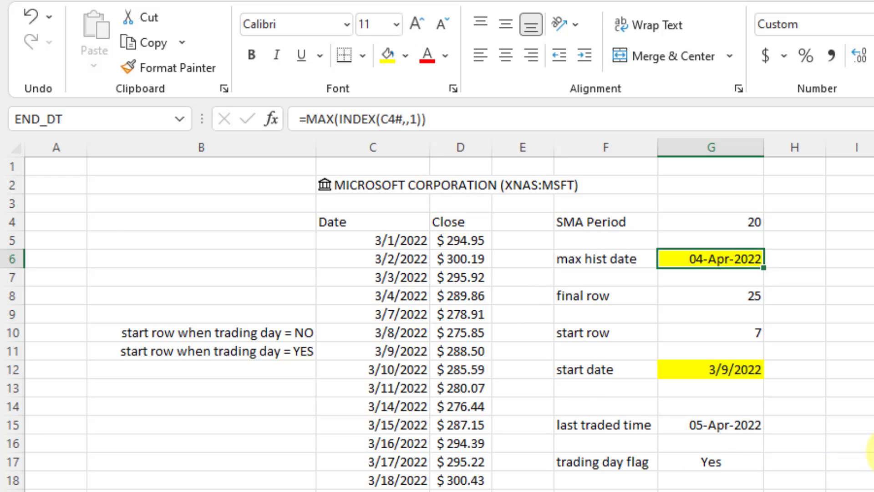
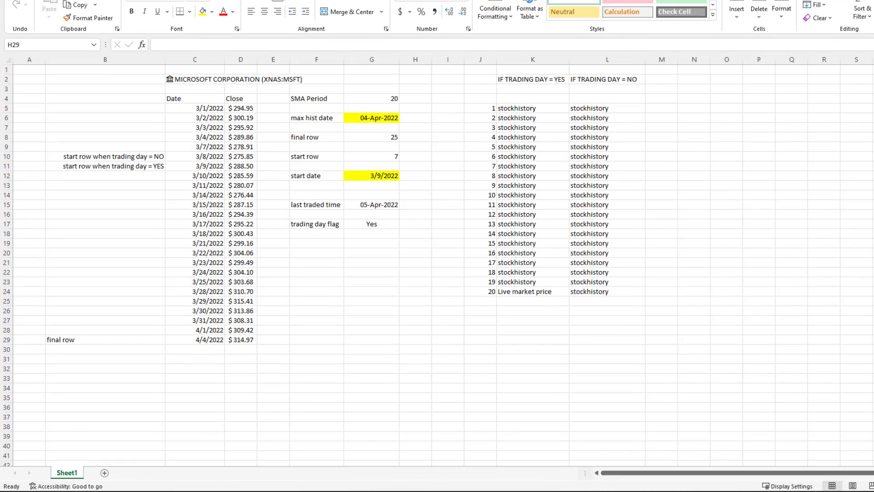
Rename the Sheet1 worksheet to Help.
double_click(76, 475)
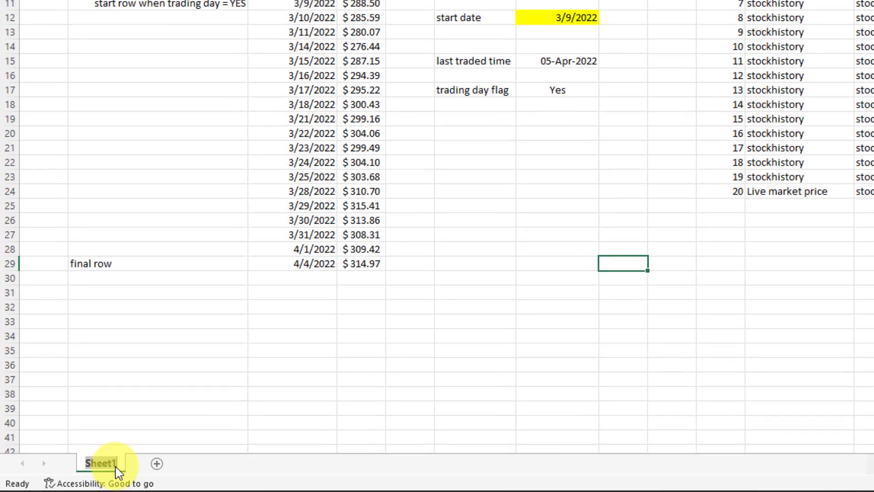
type("Help")
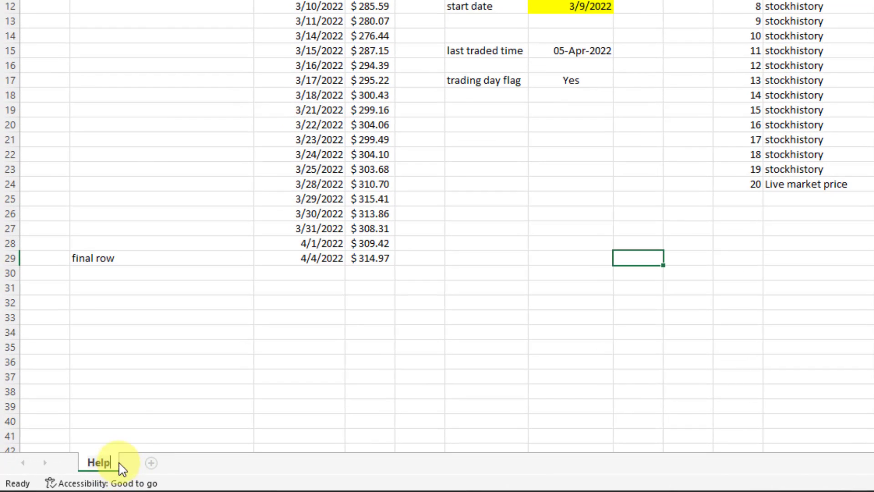
left_click(128, 425)
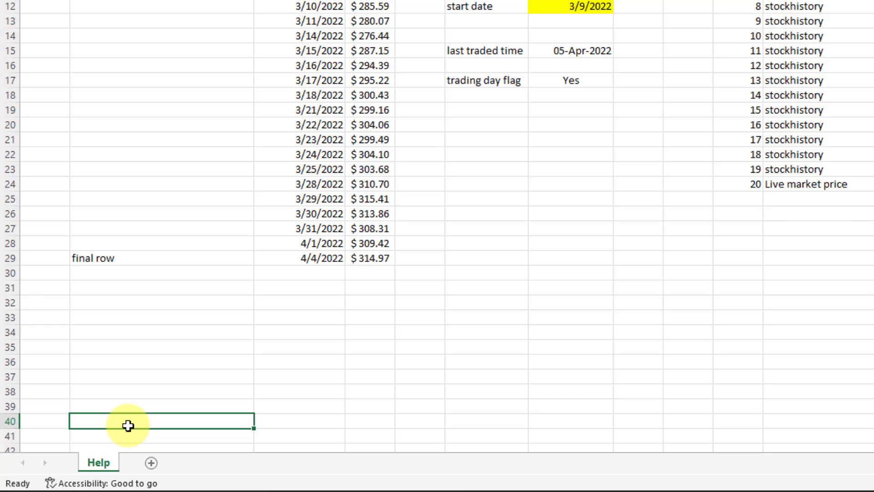
Add a new blank worksheet and name it Screener.
left_click(151, 467)
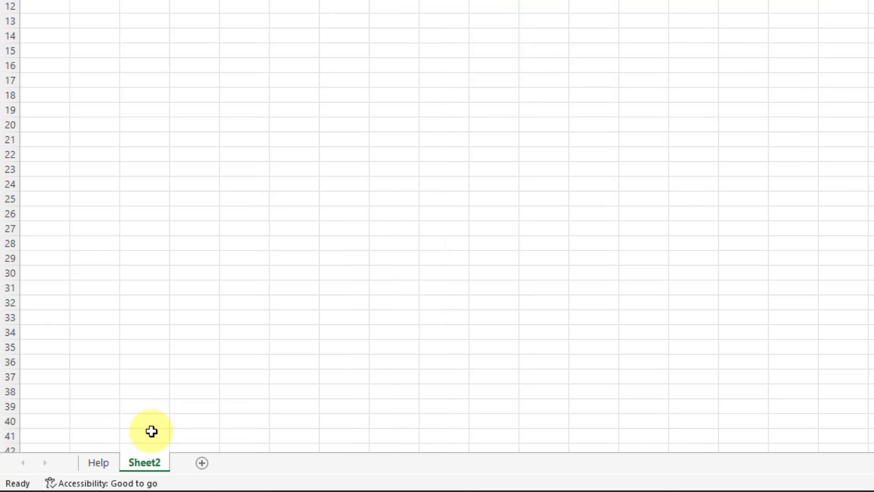
double_click(150, 467)
type("Screener")
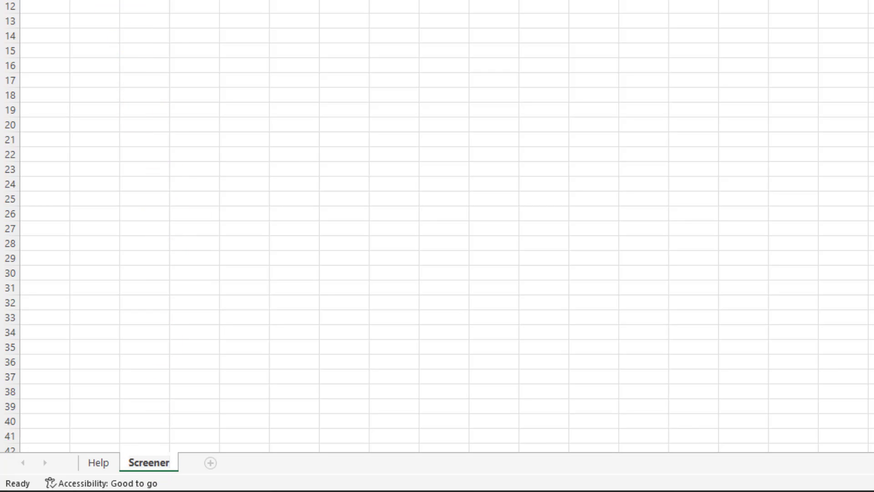
key("Return")
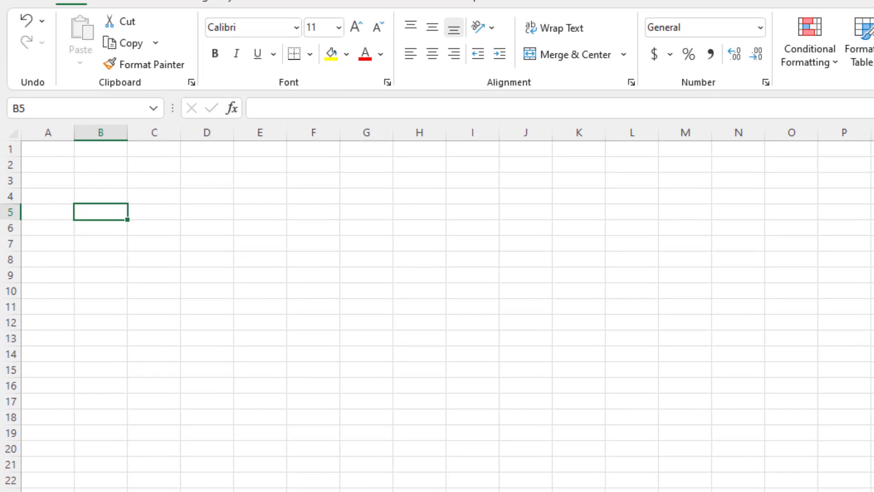
Paste the ten-company list as values into B5:B14 and widen column B.
key("ctrl+n")
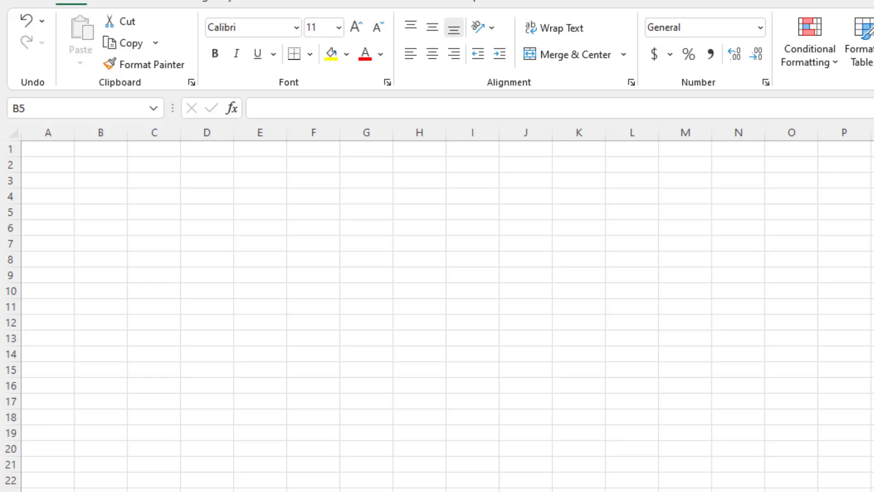
left_click(209, 300)
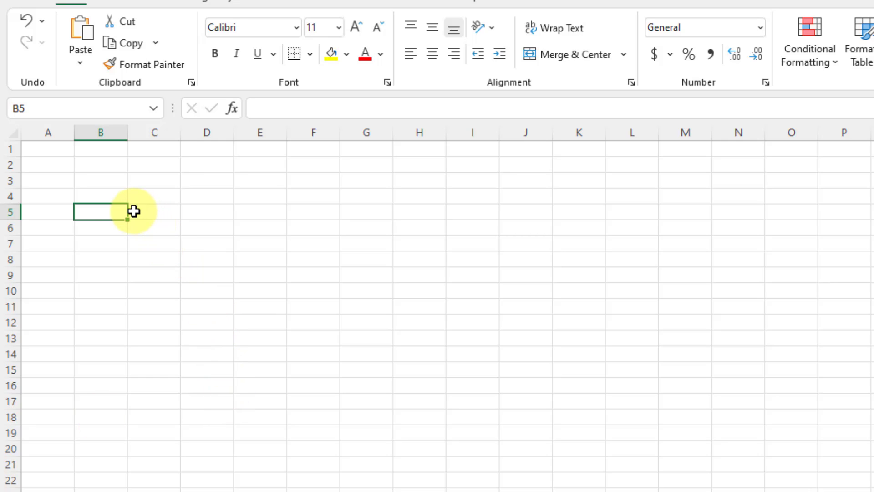
right_click(118, 213)
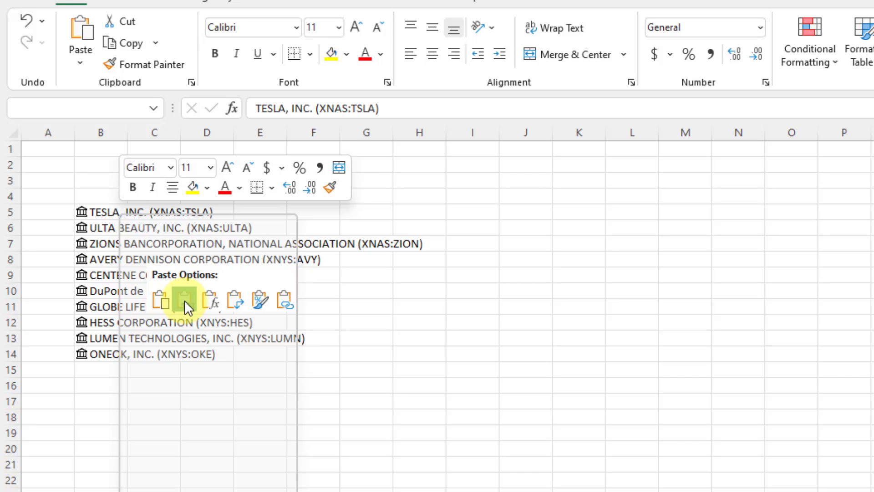
left_click(184, 300)
left_click_drag(127, 132, 428, 148)
left_click(388, 209)
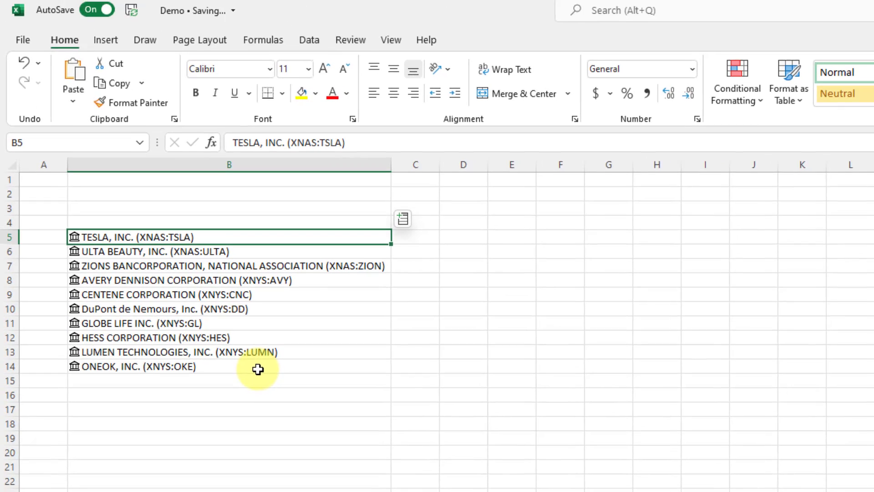
left_click(284, 357, "shift")
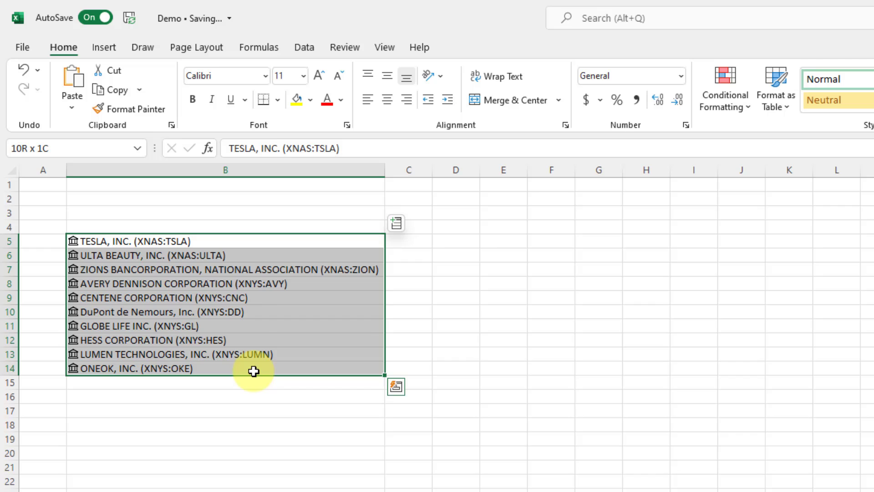
left_click(303, 49)
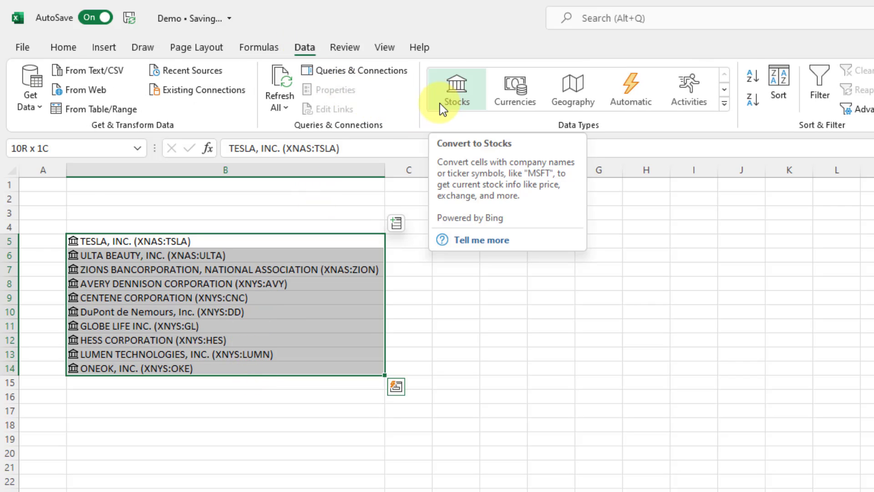
Add a STOCK header in B4 and turn B4:B14 into a table with headers.
left_click(256, 225)
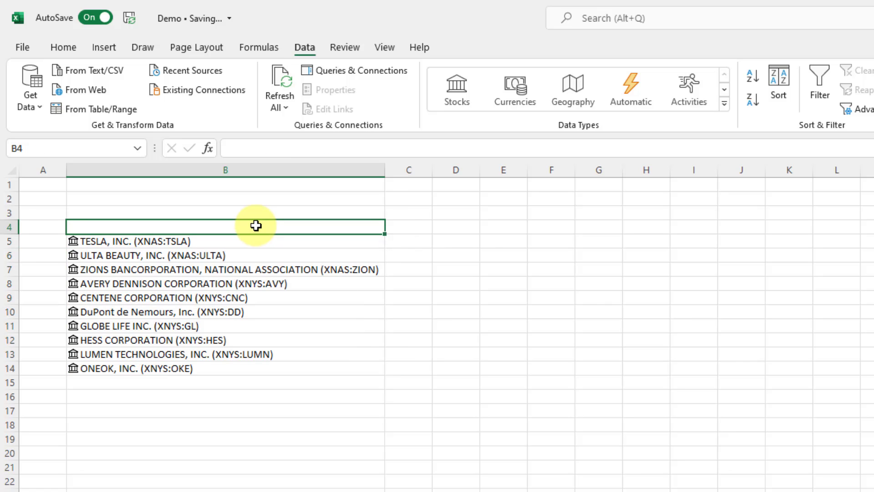
type("STOCK")
key("Return")
left_click(256, 225)
key("ctrl+shift+Down")
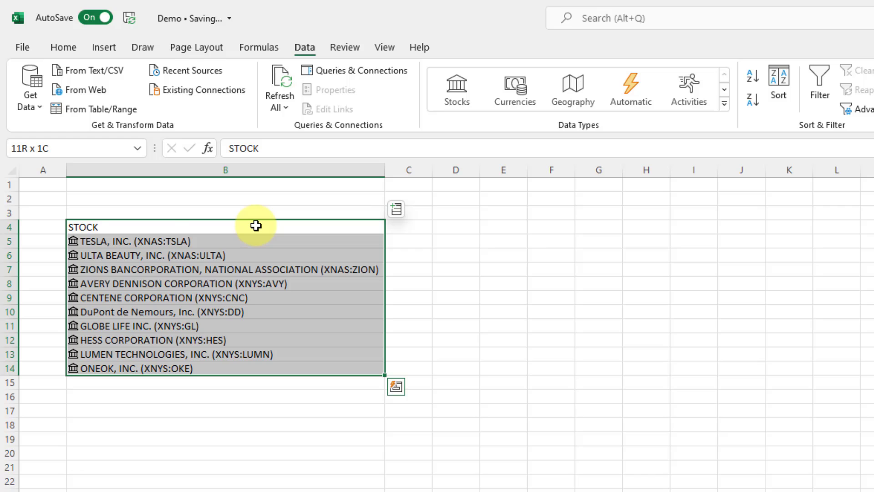
key("ctrl+c")
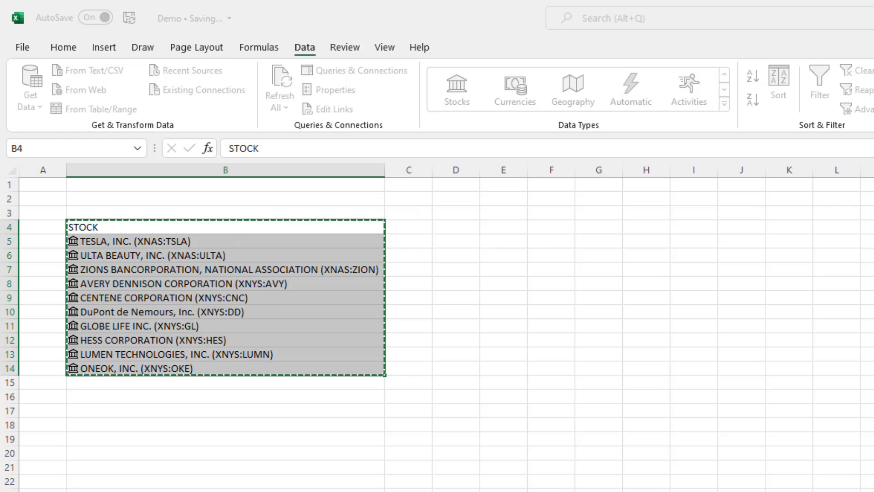
left_click(566, 359)
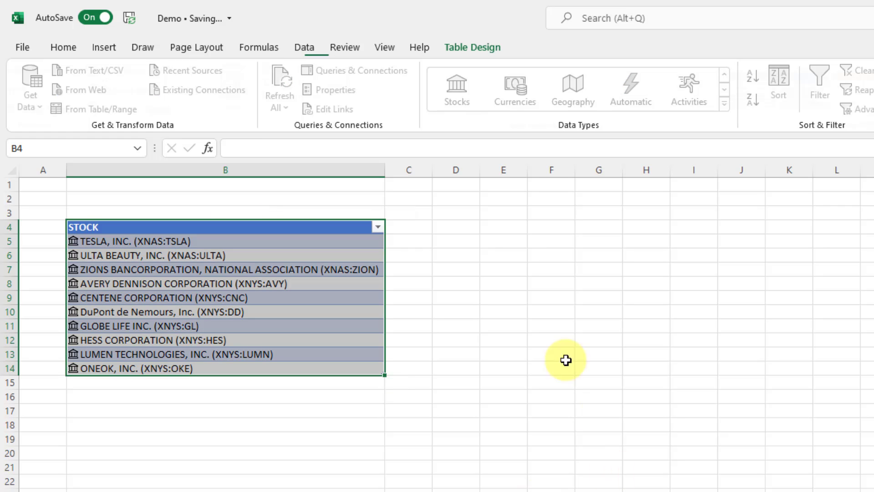
left_click(351, 253)
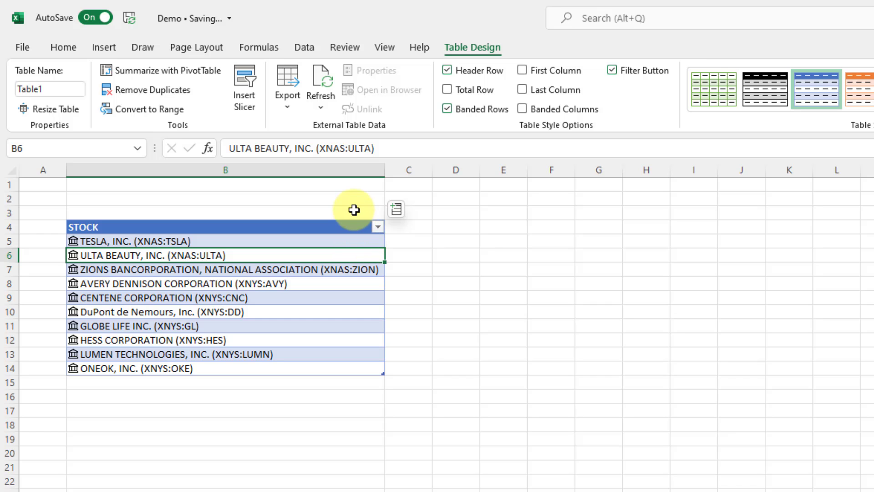
left_click(397, 228)
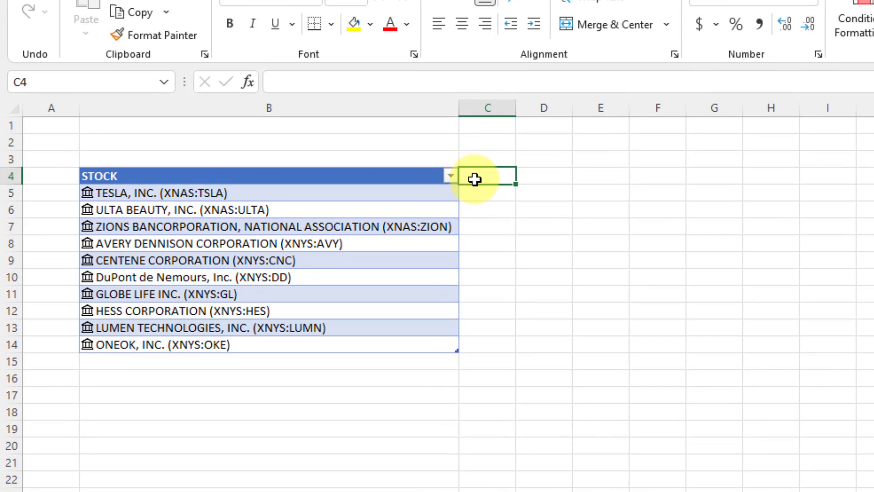
type("STOCK")
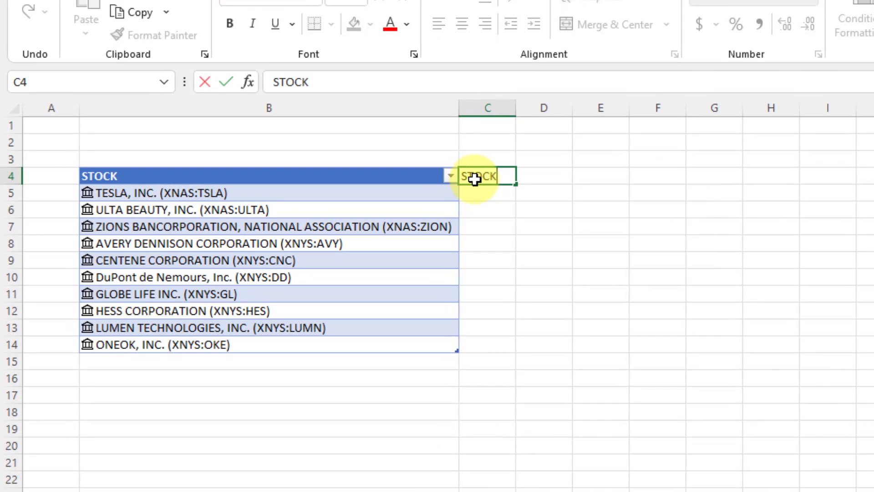
type(" NUMBER")
key("Return")
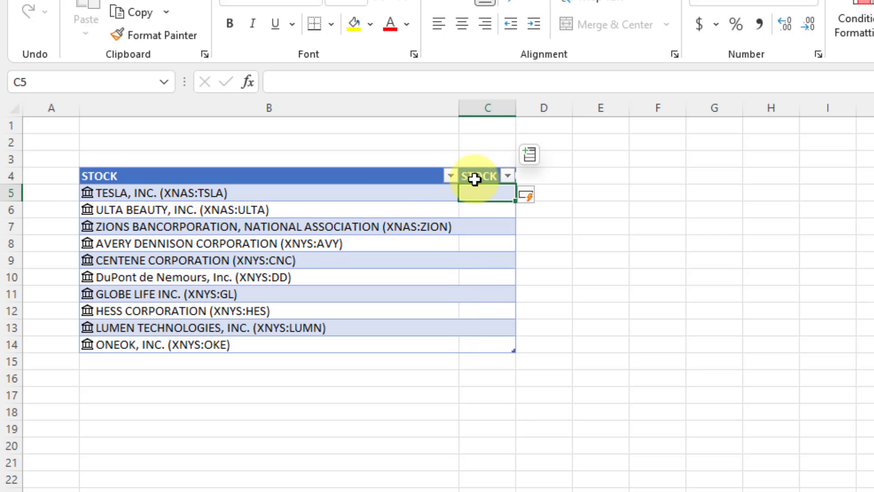
type("=row(")
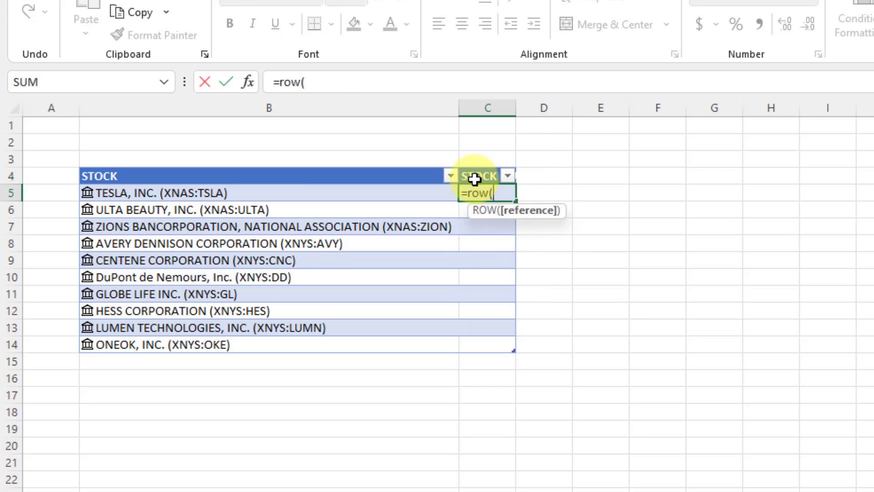
key("Left")
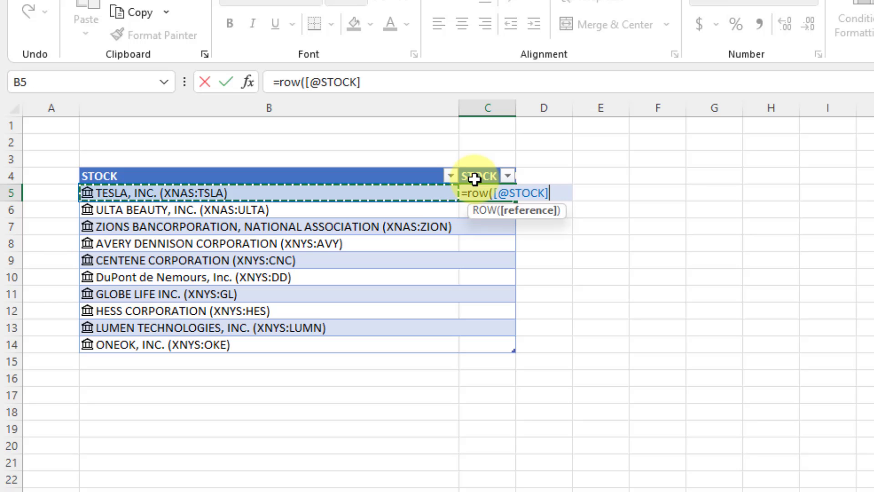
type(")-")
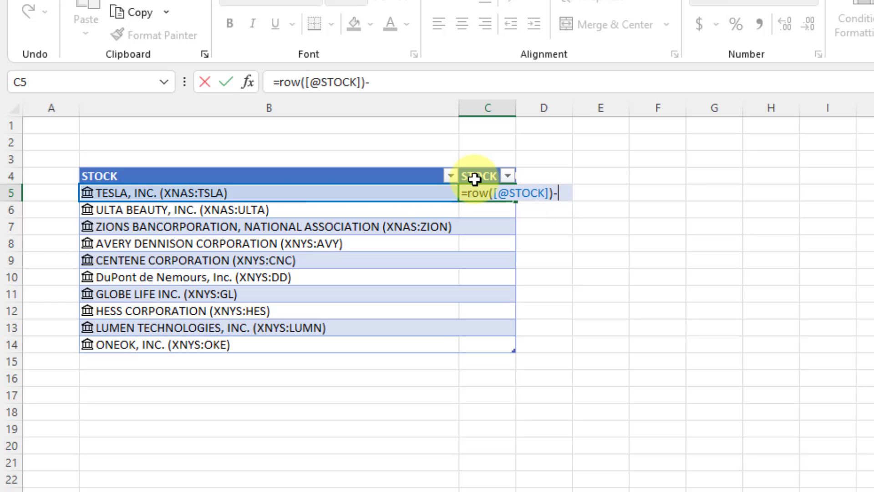
type("row(")
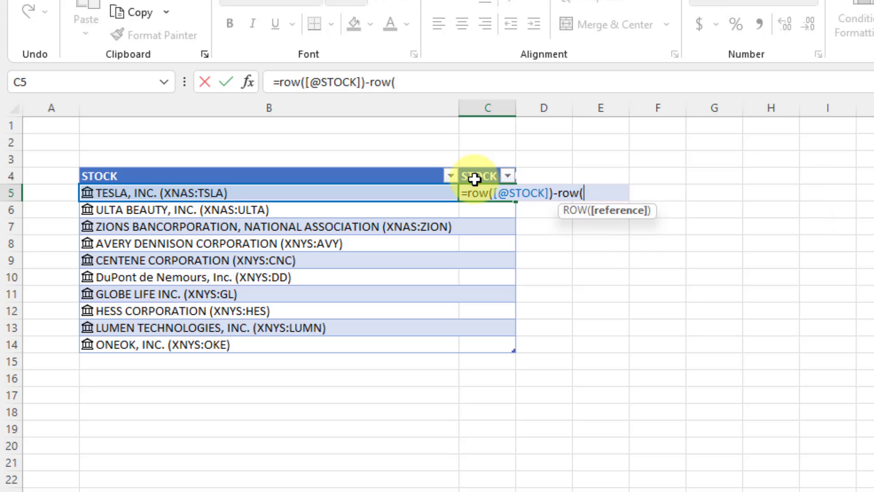
left_click(475, 178)
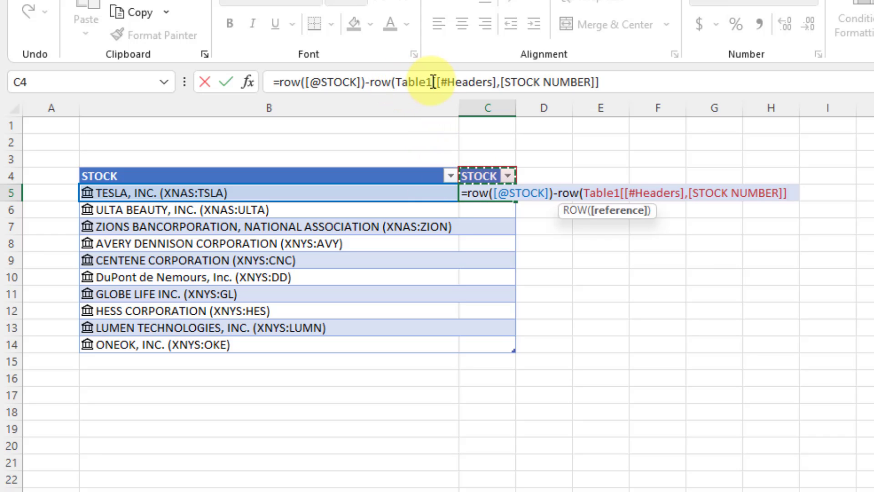
left_click(629, 82)
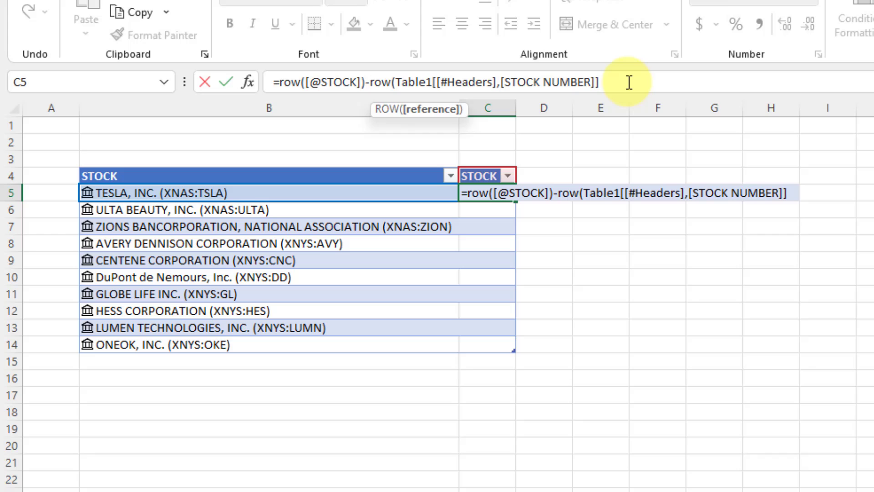
type(")")
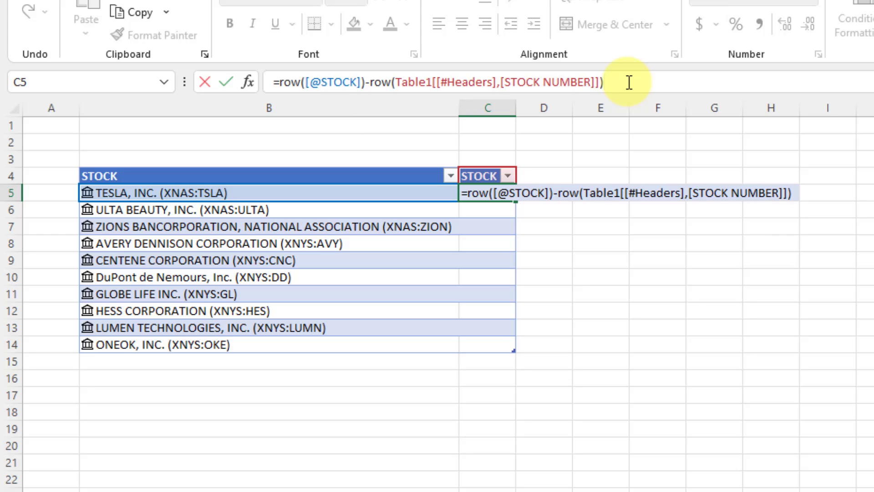
key("Return")
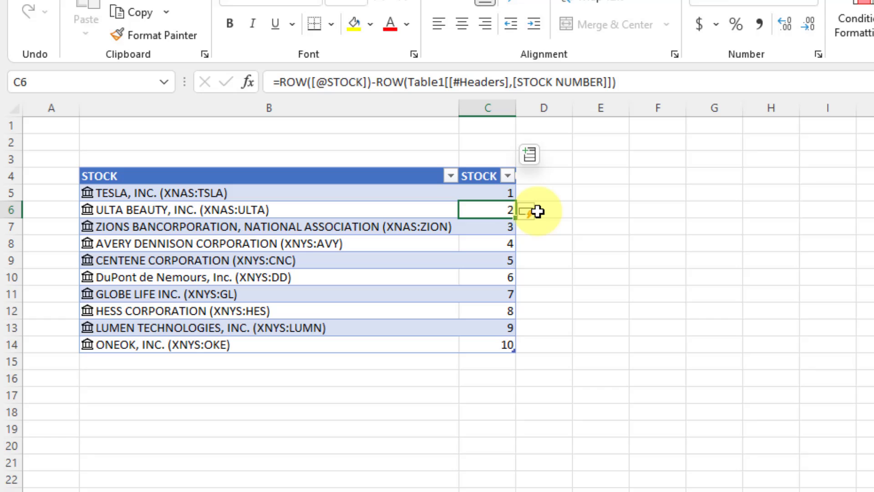
left_click_drag(515, 111, 550, 115)
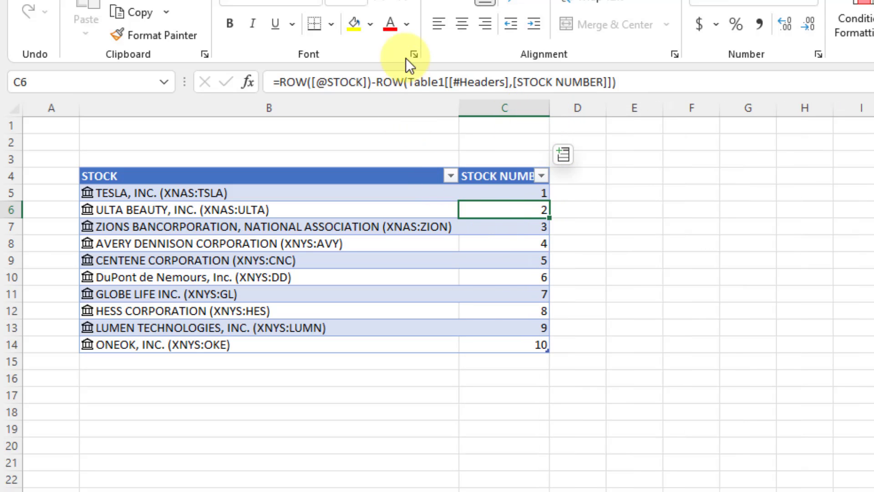
Rename the table to T_SCREENER.
left_click(484, 1)
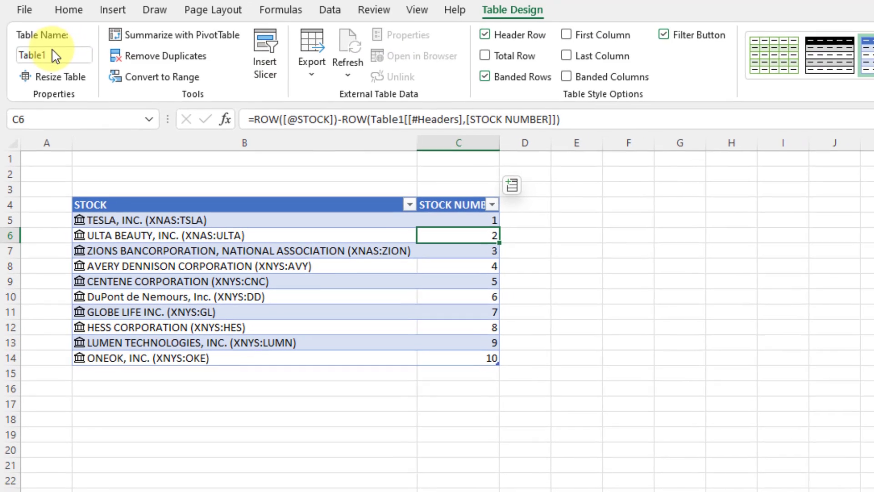
left_click(59, 12)
type("T_S")
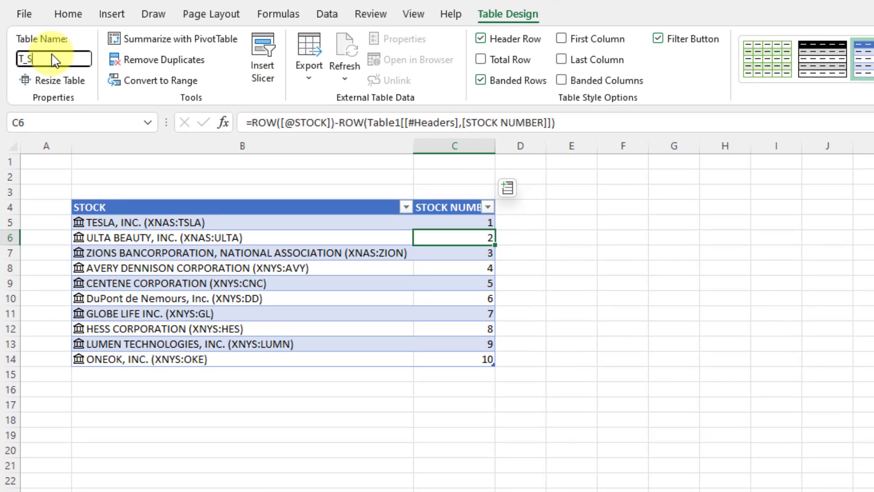
type("CREENER")
key("Return")
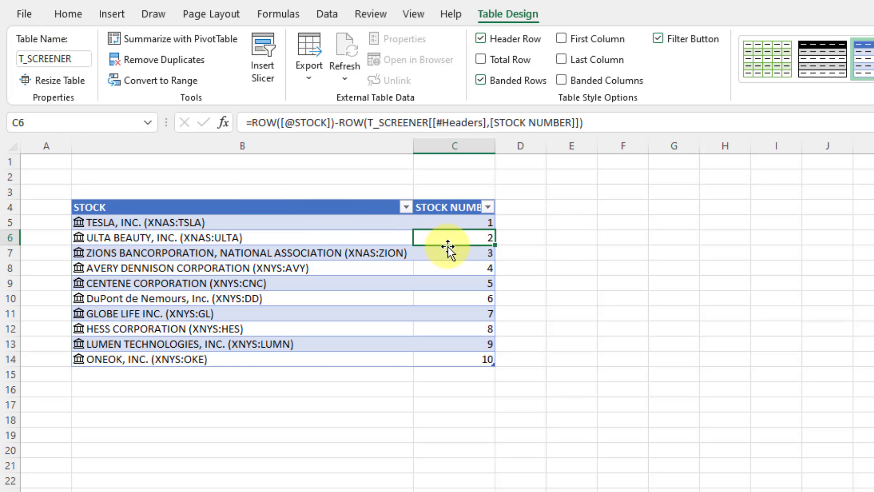
Move STOCK NUMBER before STOCK and autofit both column widths.
left_click(452, 266)
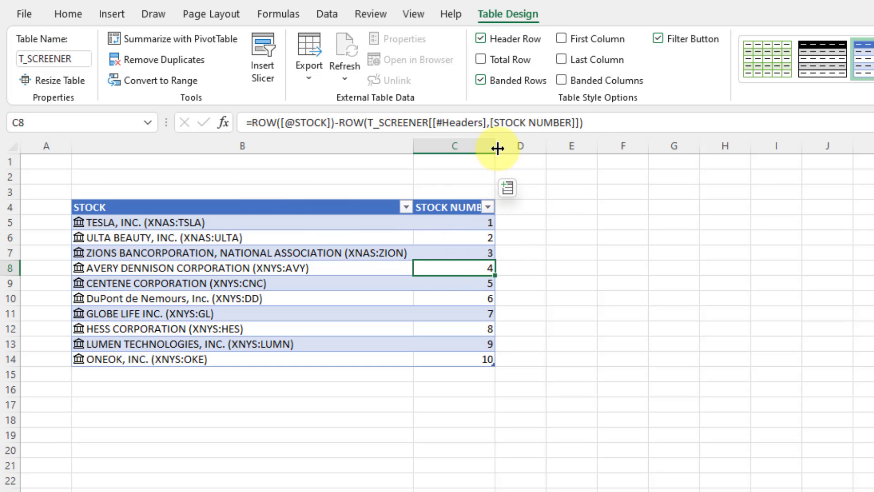
left_click_drag(495, 146, 515, 146)
left_click(489, 207)
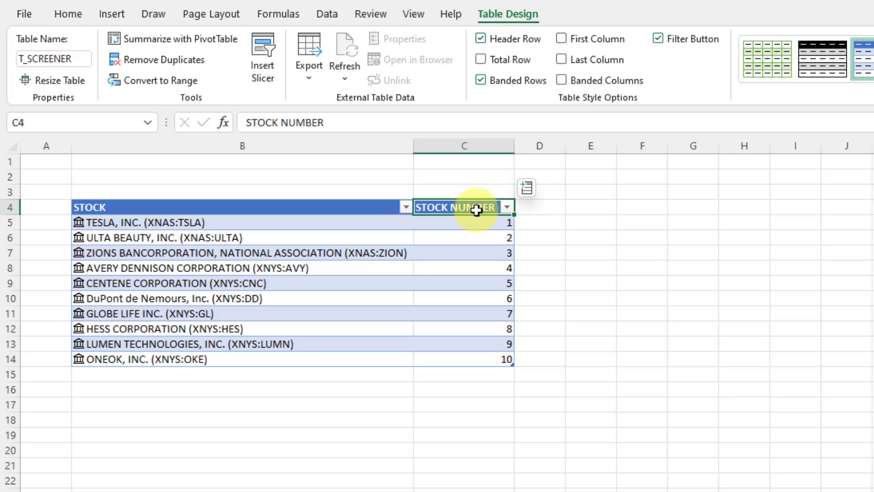
mouse_move(472, 214)
left_mouse_down()
mouse_move(153, 216)
mouse_move(108, 207)
left_mouse_up()
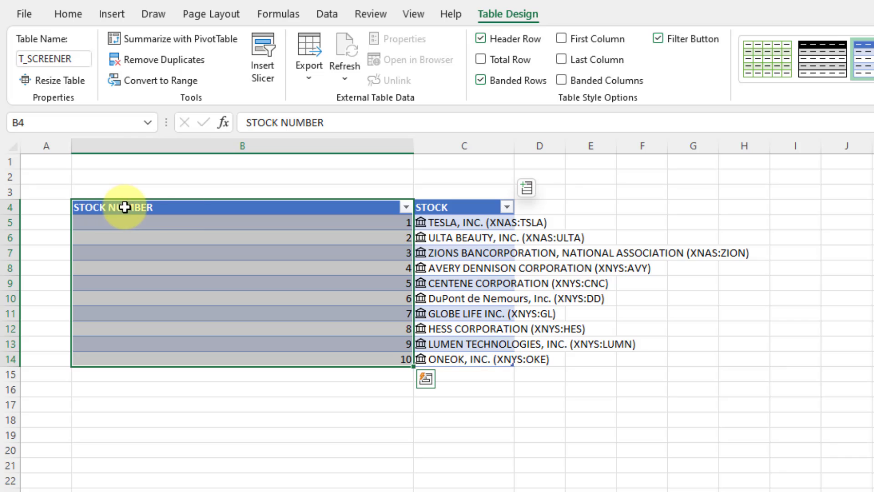
double_click(415, 146)
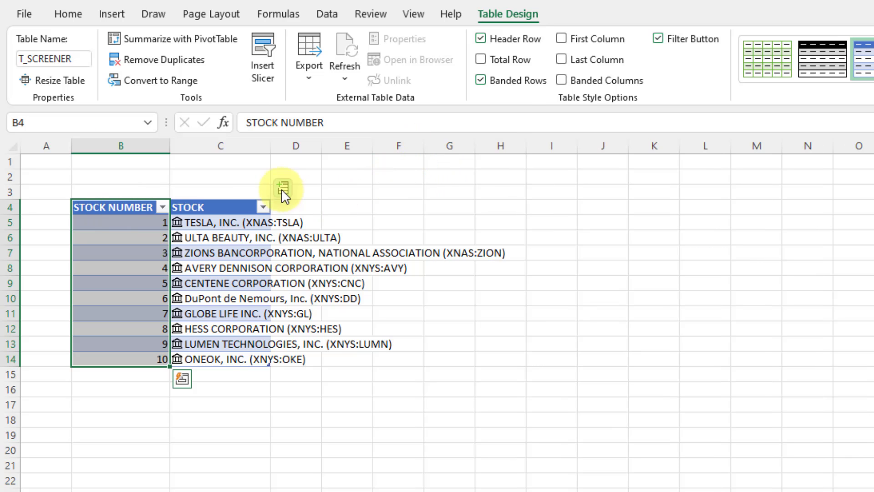
double_click(273, 145)
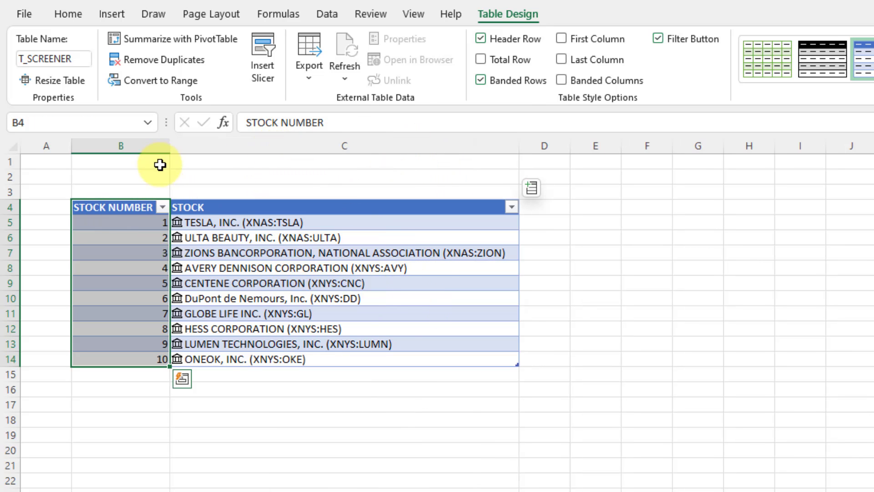
left_click(627, 303)
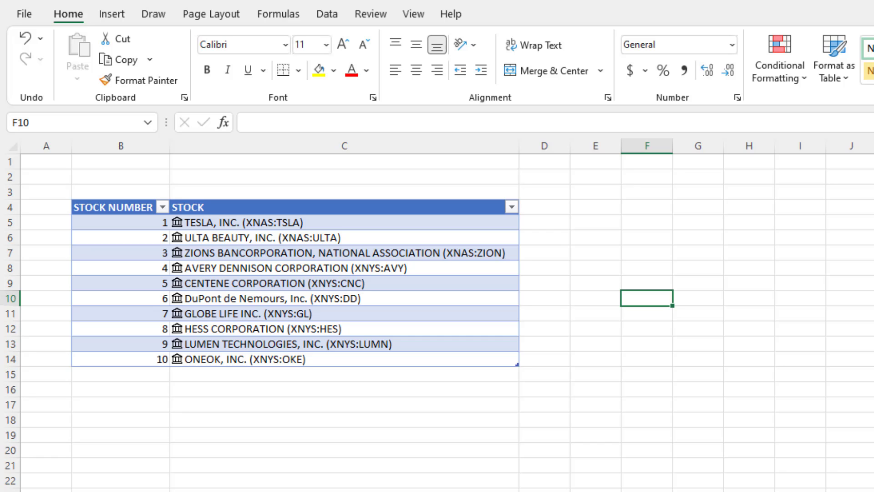
On the Microsoft price-history sheet, delete the old stockhistory columns J:L.
left_click(228, 491)
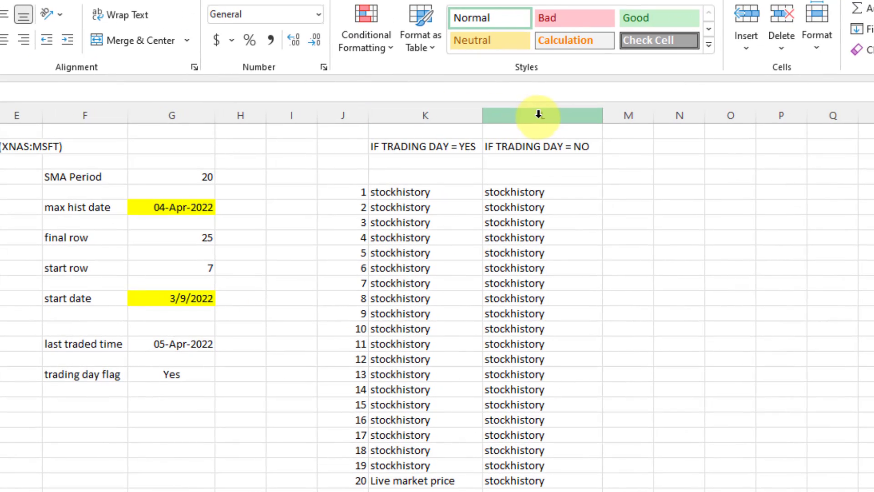
left_click_drag(539, 114, 347, 120)
right_click(399, 172)
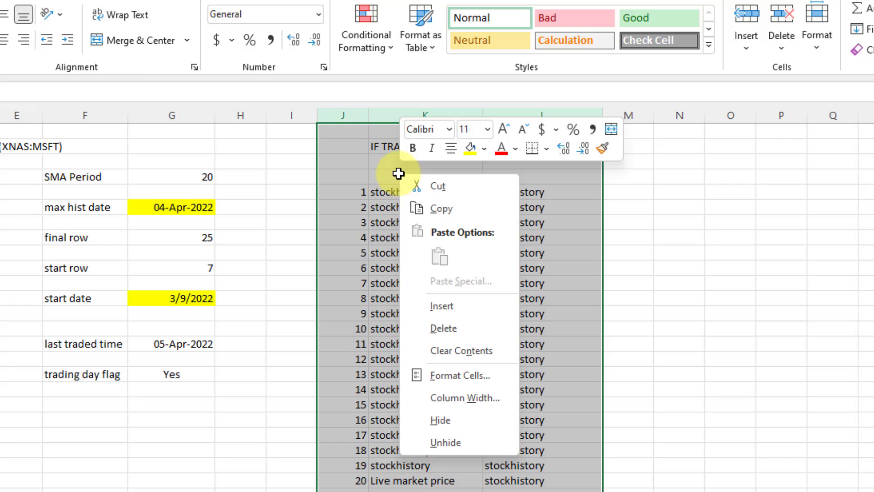
left_click(456, 329)
Enter 1, 2, 3 in J1:L1 and extend the series to 10 in S1.
left_click(375, 148)
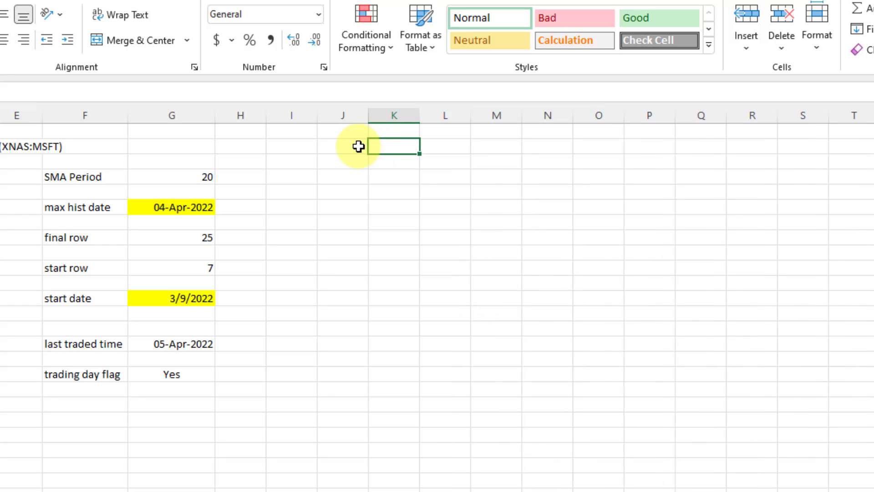
left_click(359, 146)
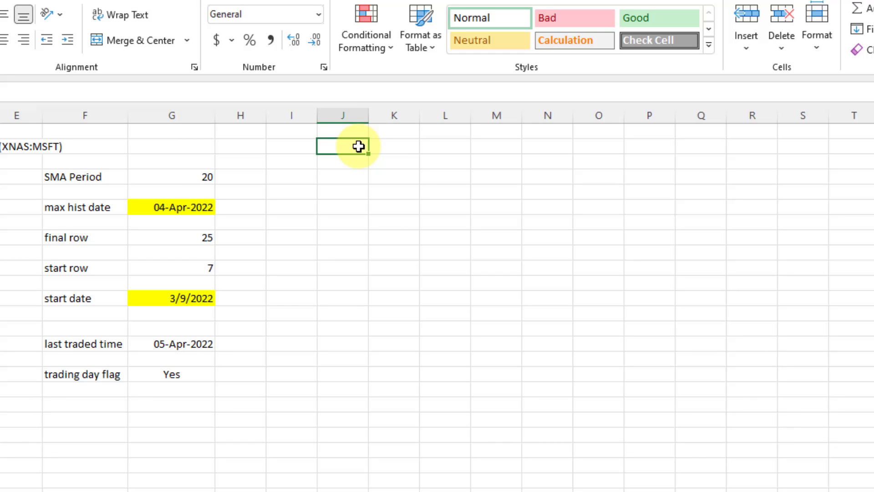
key("Up")
type("1")
key("Tab")
type("2")
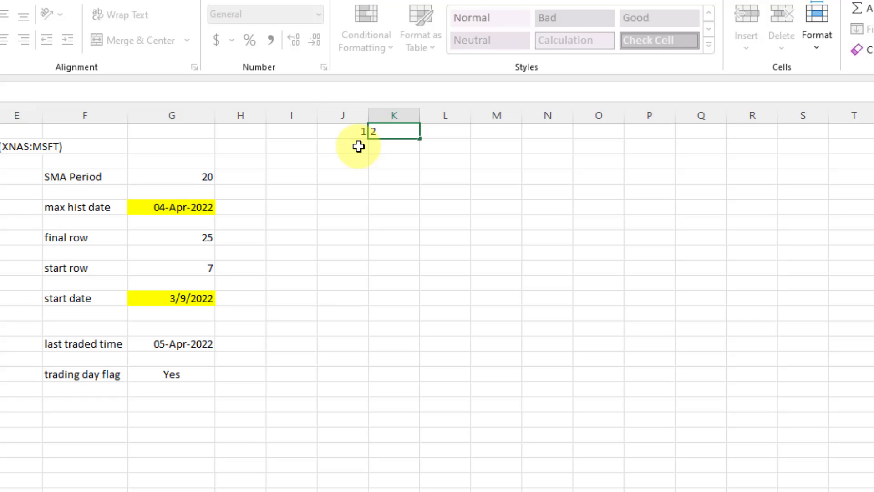
key("Tab")
type("3")
key("Tab")
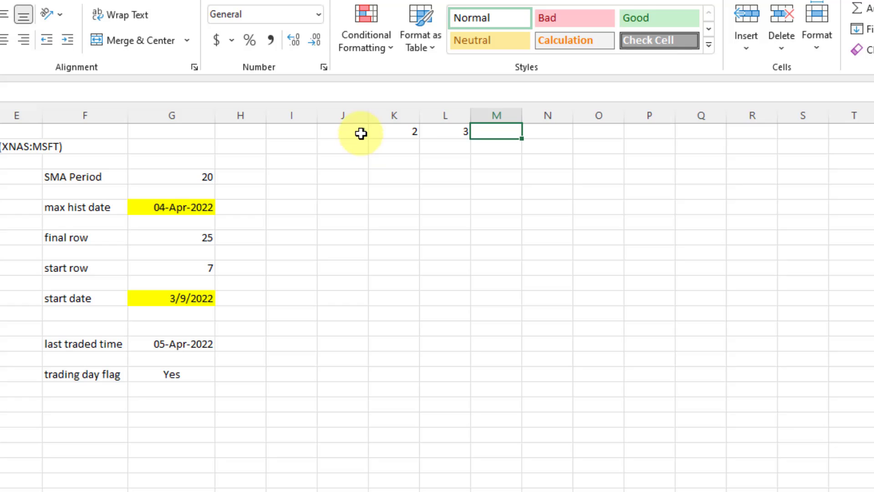
left_click_drag(361, 132, 473, 140)
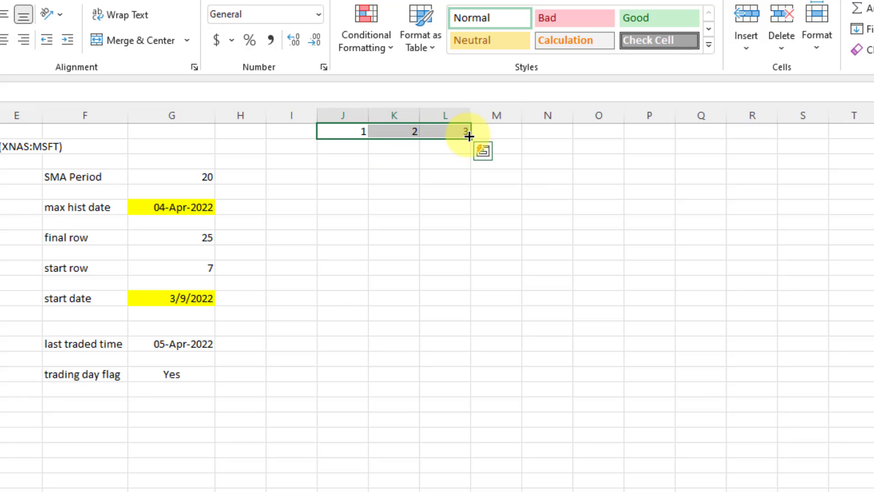
key("shift+Left")
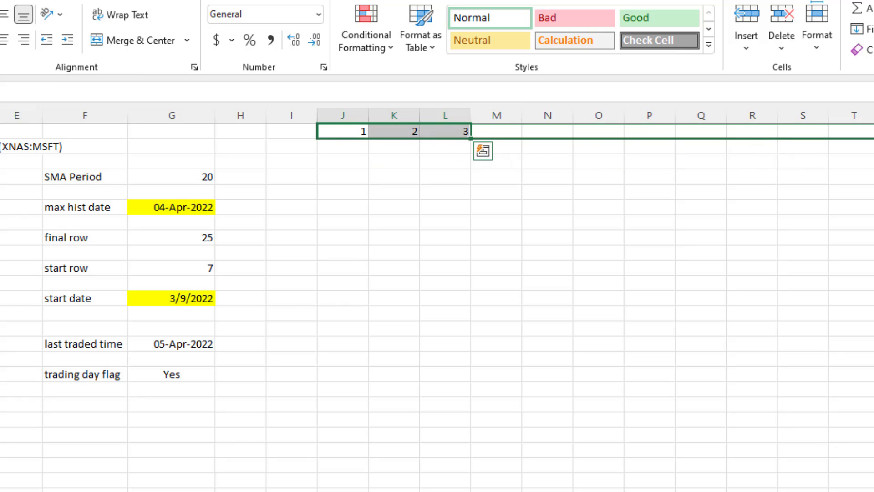
left_click_drag(471, 138, 820, 155)
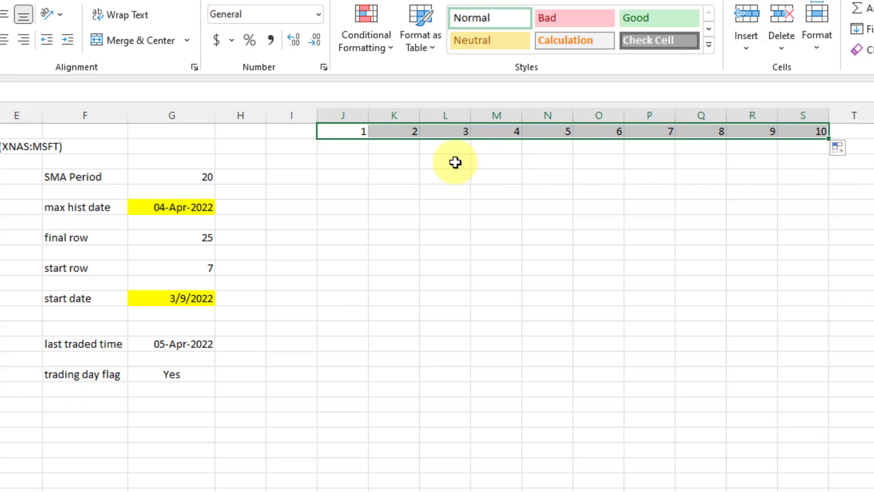
left_click(363, 148)
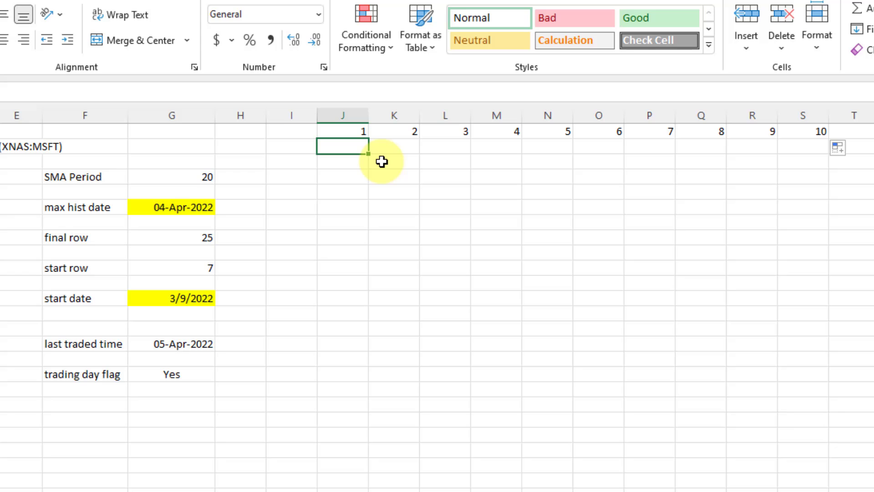
Enter =INDEX(T_SCREENER[Stock],J1) in J2 to show the first stock's name.
type("=index(")
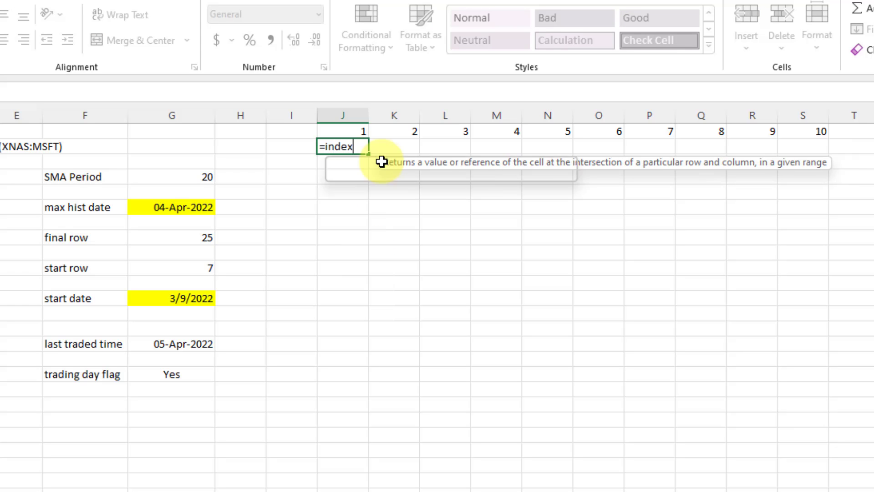
type("T_SCREE")
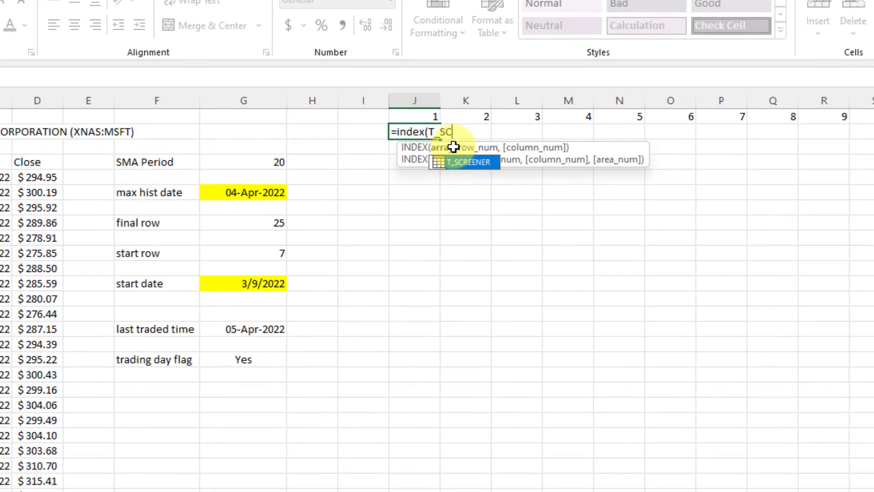
type("NER")
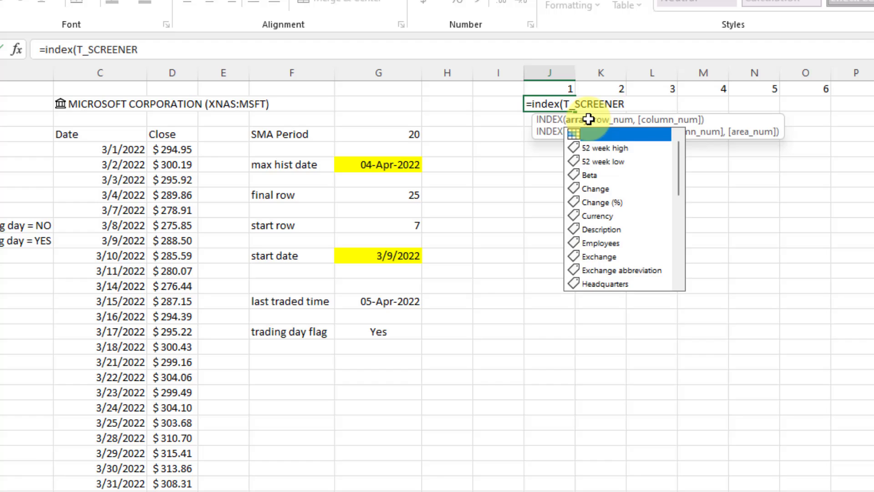
type("[")
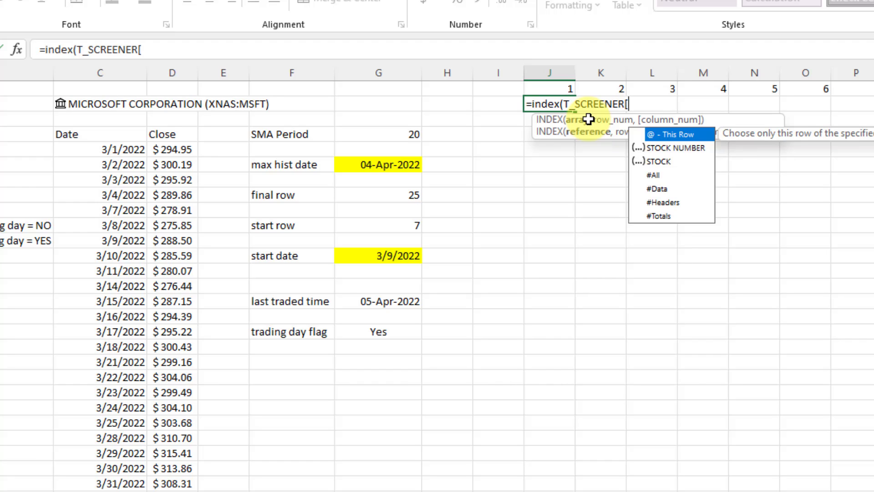
type("Stock")
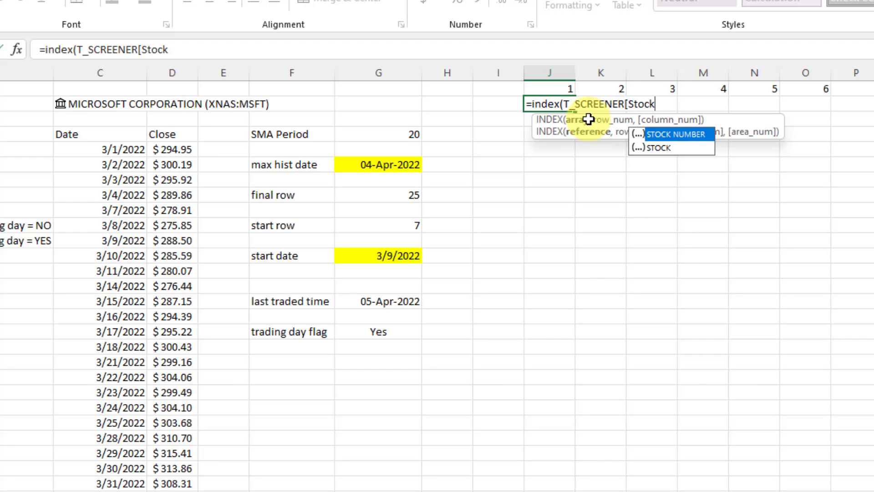
type("],")
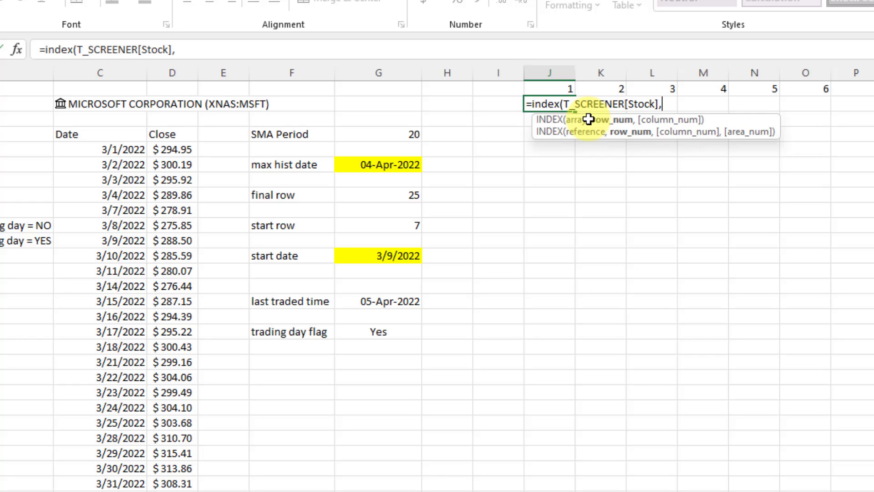
left_click(564, 90)
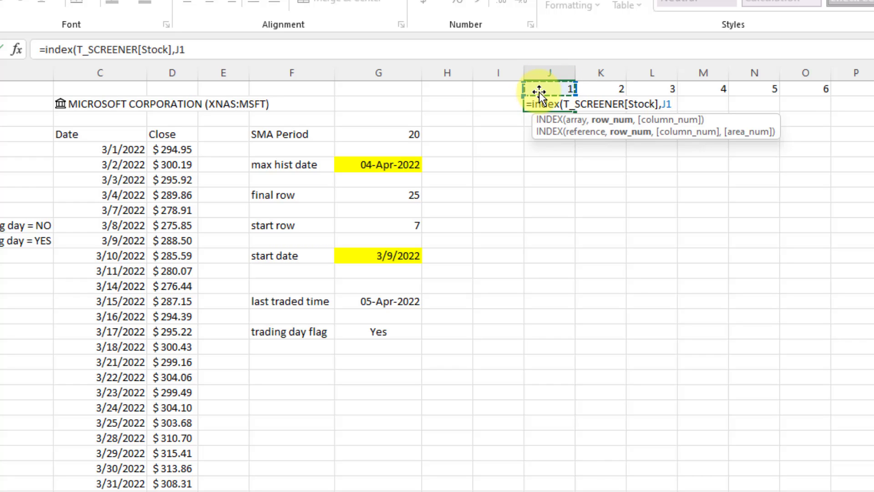
left_click(268, 52)
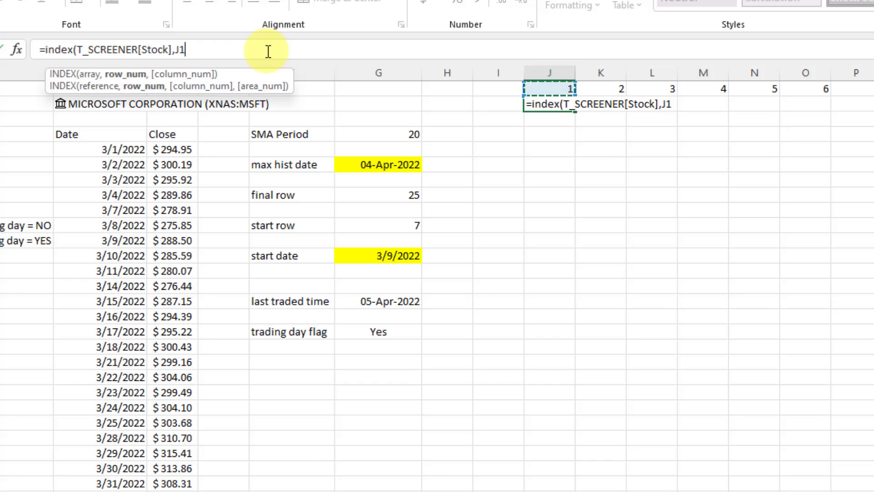
type(")")
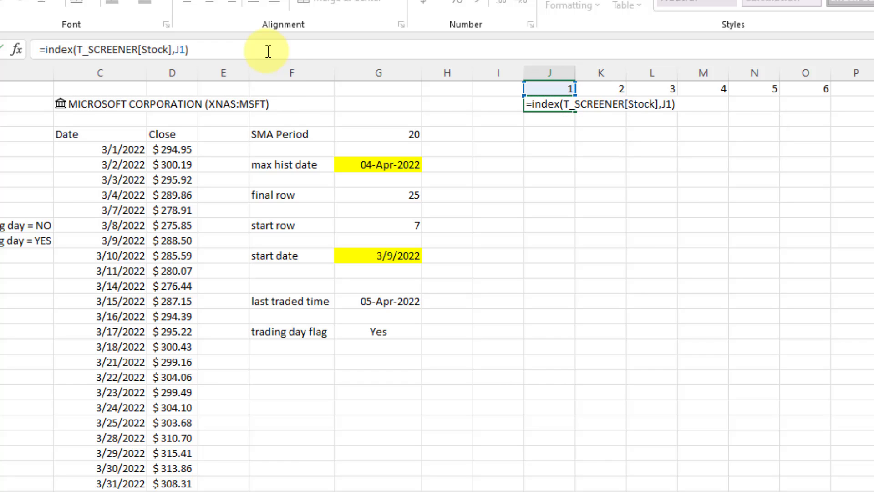
key("Return")
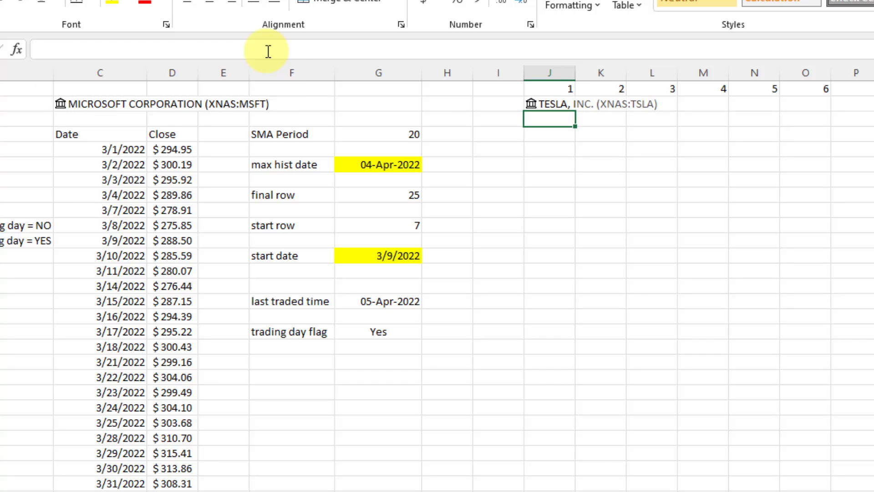
Wrap the J2 formula in IFERROR so errors return a blank.
left_click(570, 99)
key("F2")
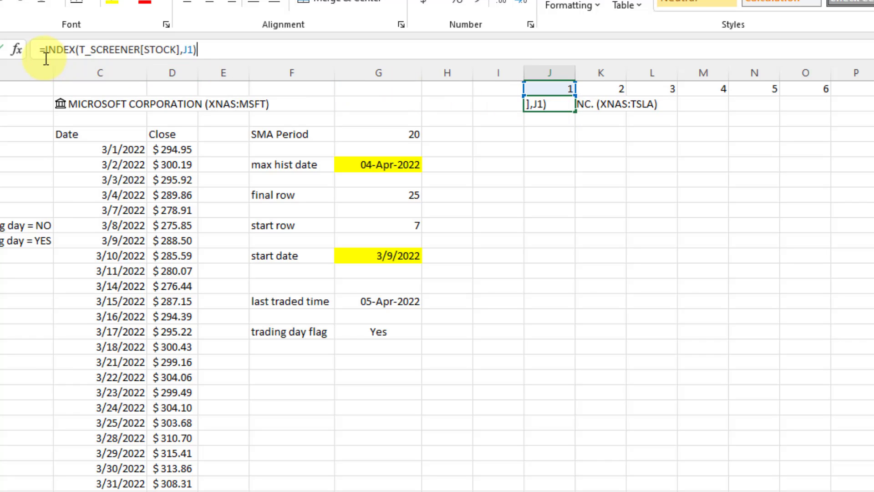
left_click(46, 54)
type("IFERROR(")
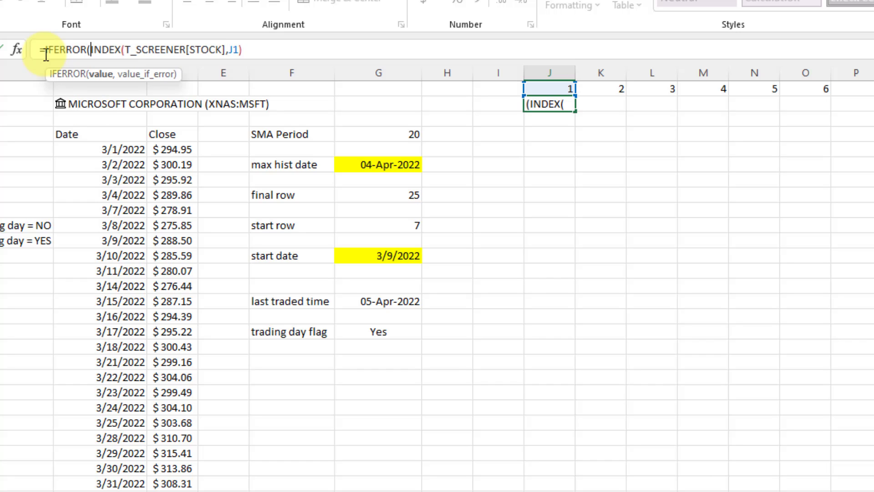
left_click(253, 53)
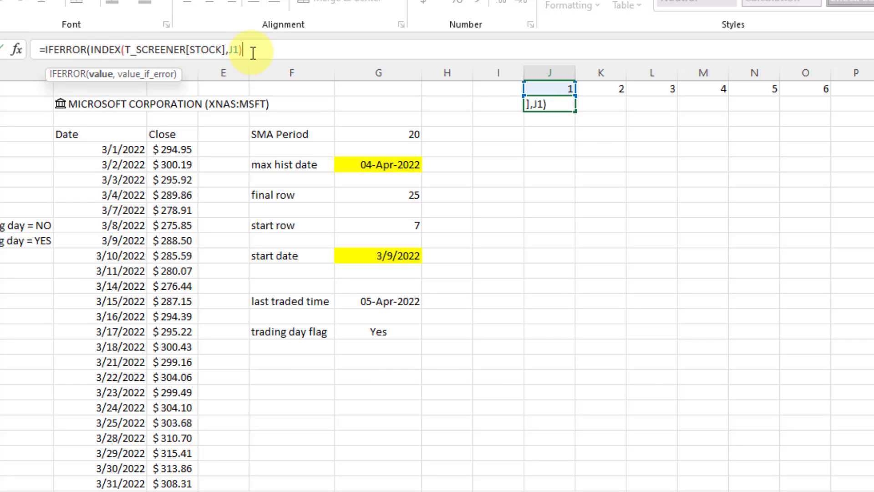
type(",")
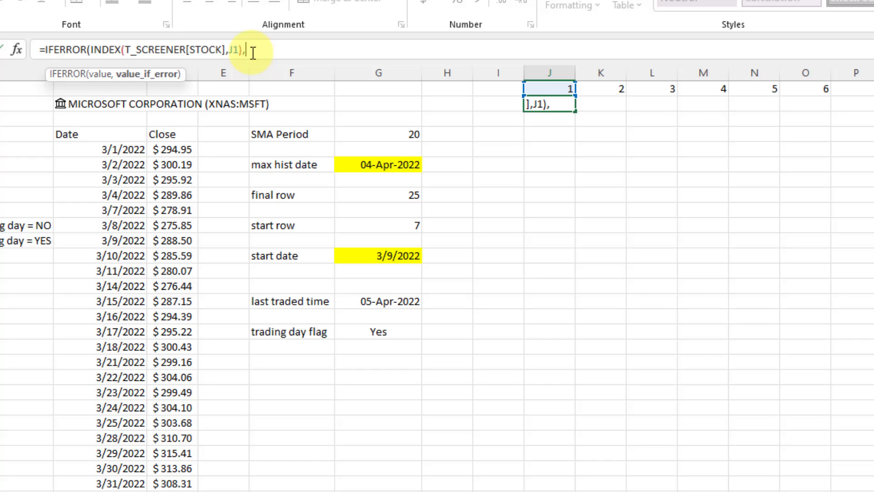
type("\"\")")
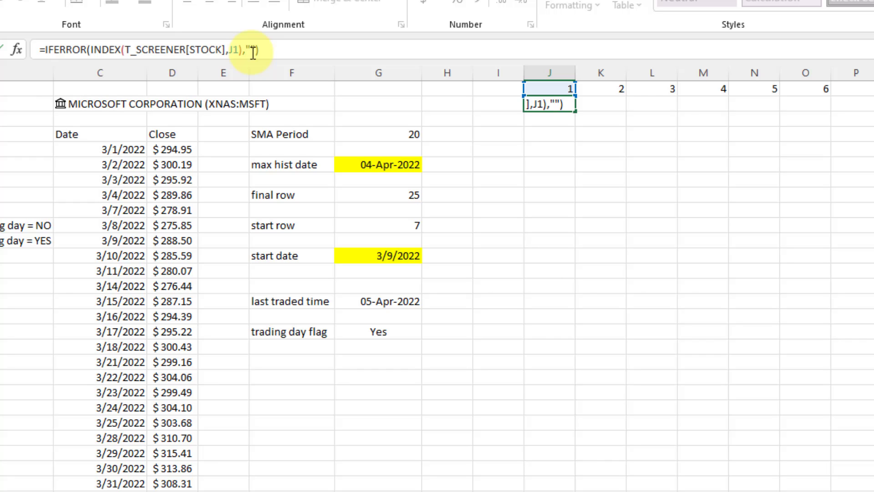
key("Return")
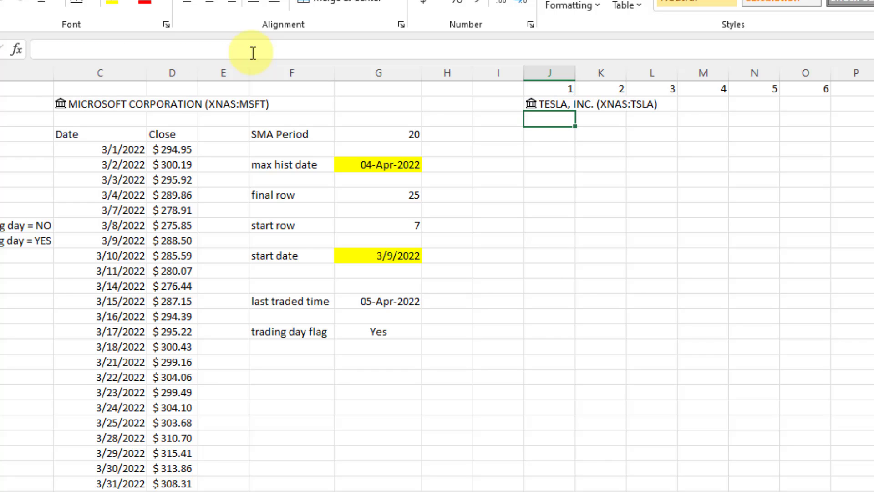
left_click(568, 104)
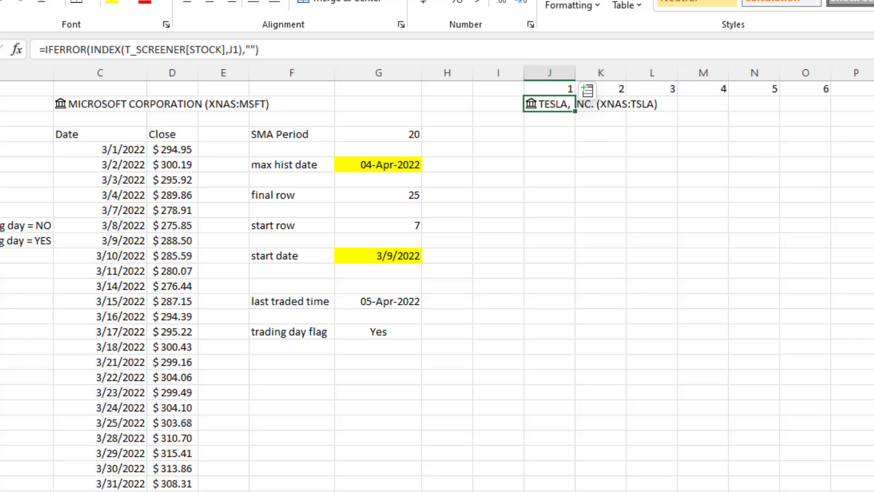
Fill the stock-name formula across J2:S2 and compare the ten names with the Screener list.
left_click_drag(549, 103, 771, 106)
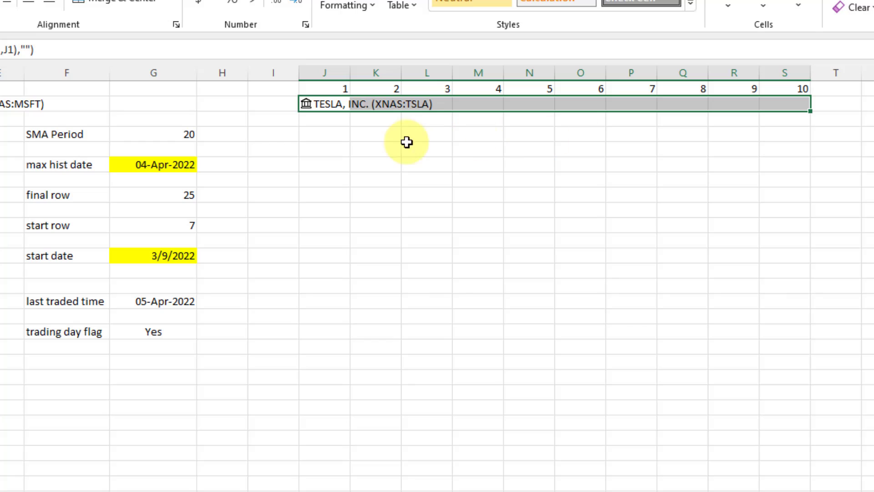
left_click(17, 51)
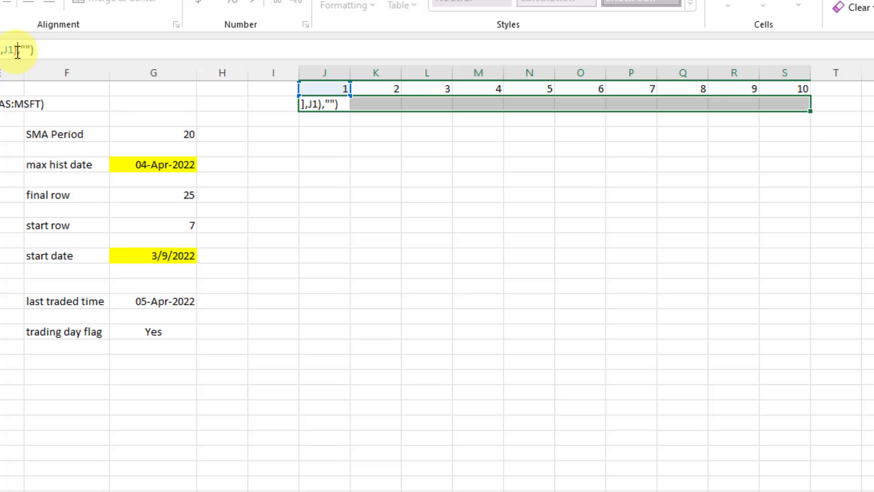
key("ctrl+Return")
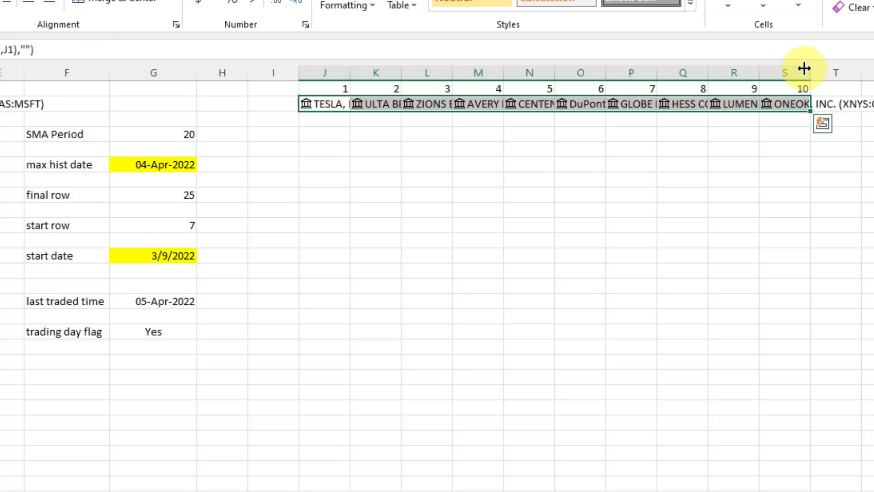
left_click_drag(800, 69, 362, 67)
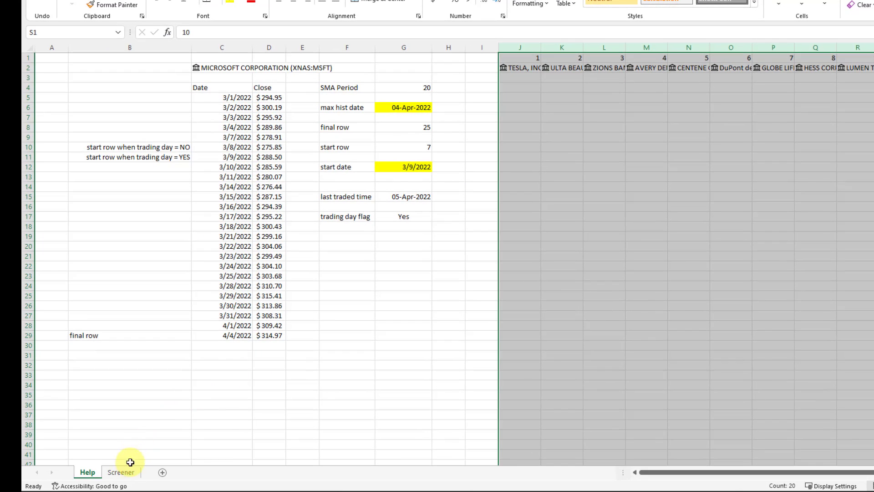
left_click(123, 472)
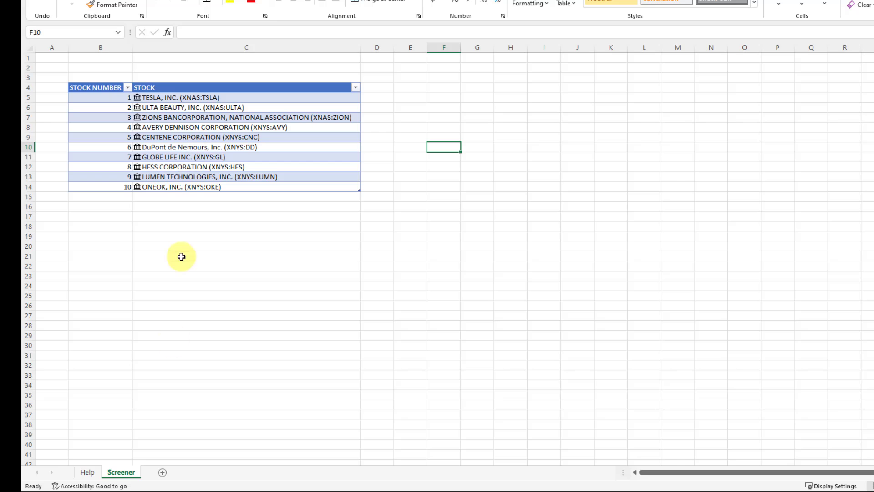
left_click(89, 472)
left_click(504, 78)
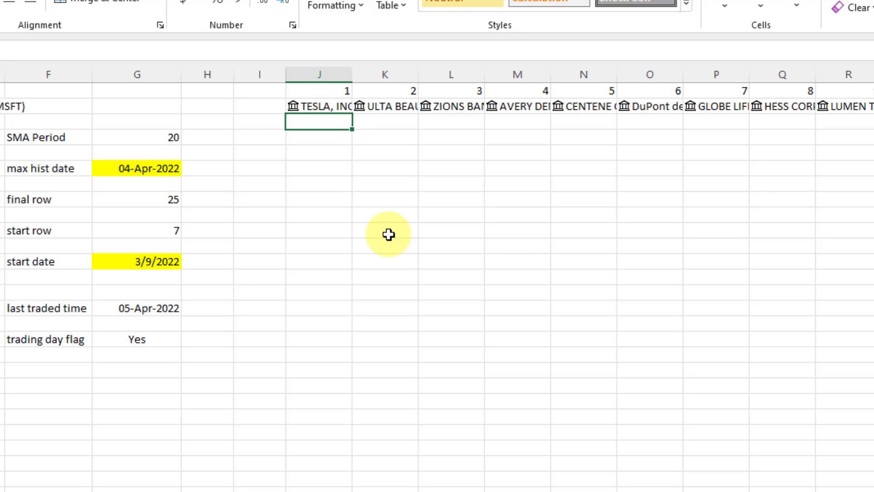
Enter =stockhistory(J2,START_DT,END_DT,0,0,1) in J3 for Tesla's daily closes without headers.
type("=stockhistory")
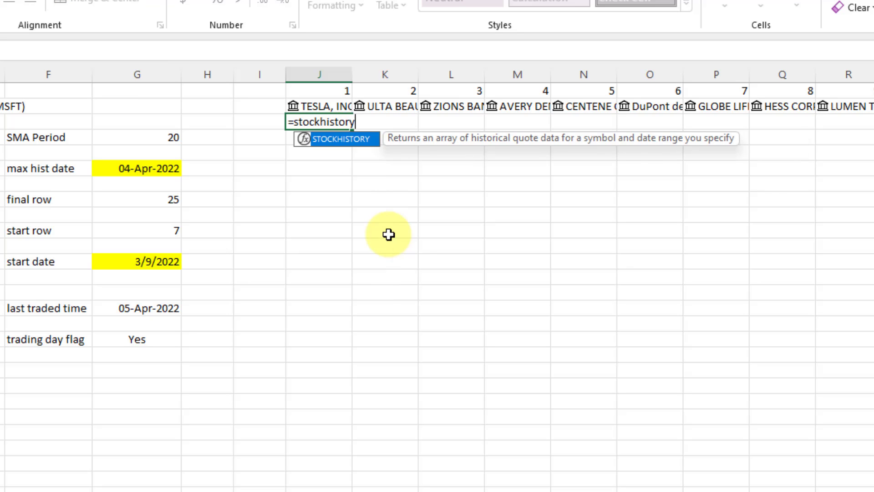
type("(")
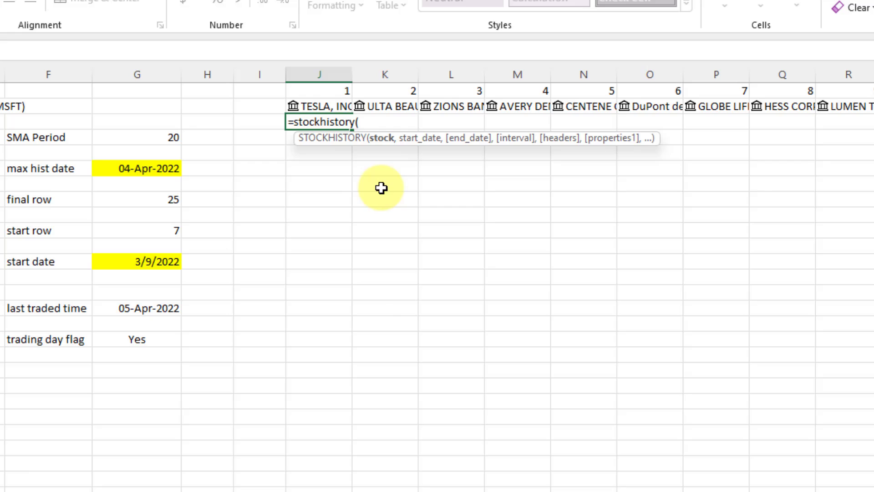
left_click(336, 107)
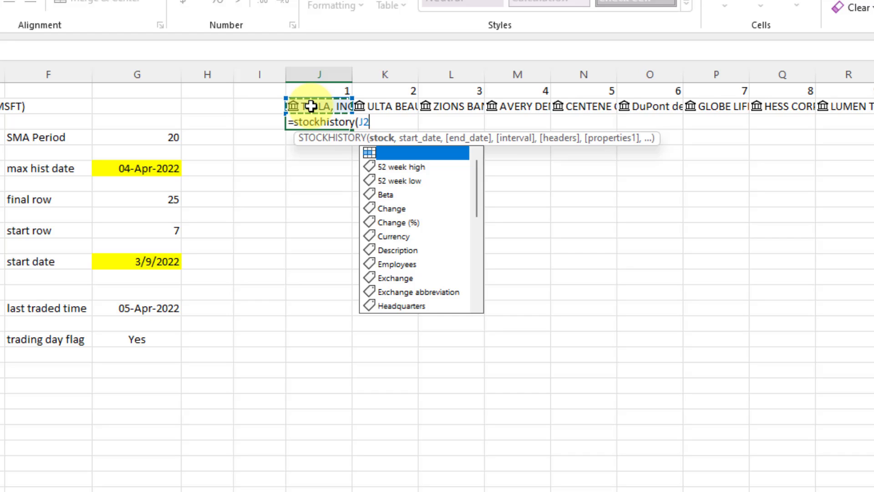
type(",")
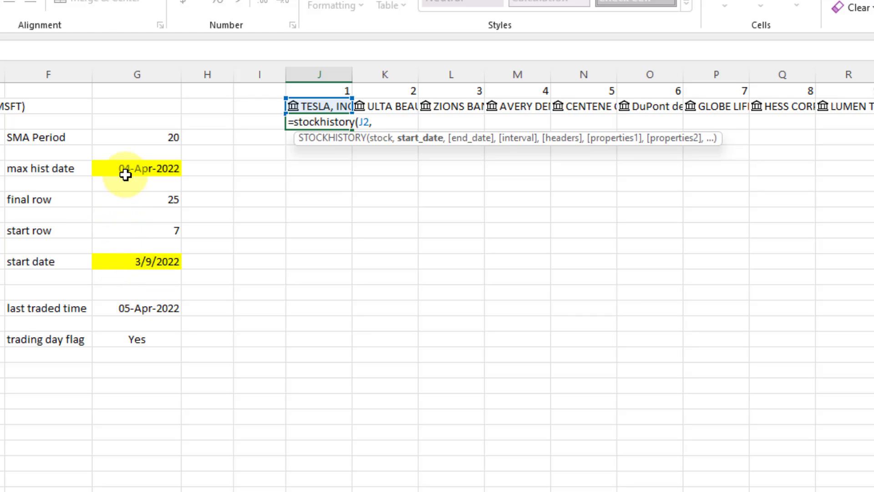
left_click(130, 264)
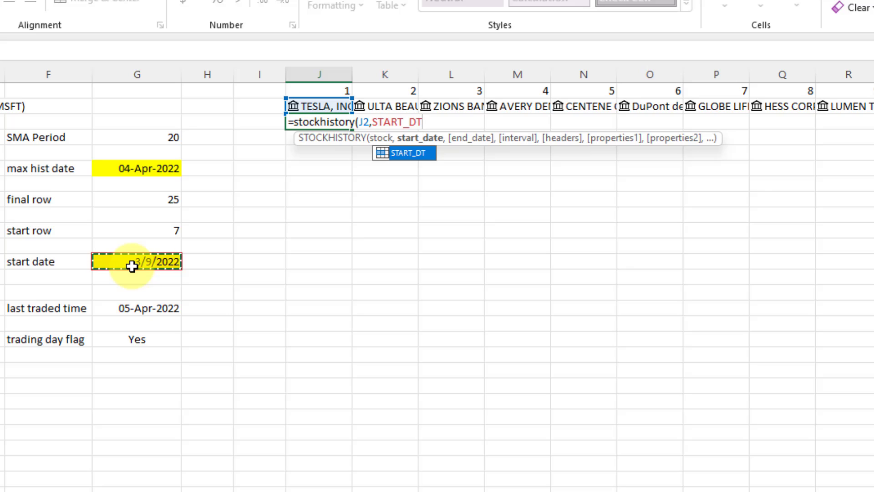
type(",")
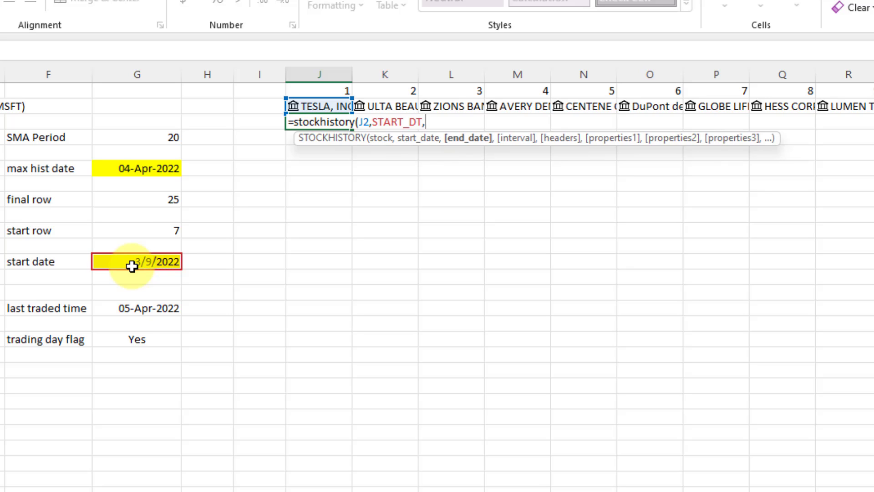
left_click(153, 166)
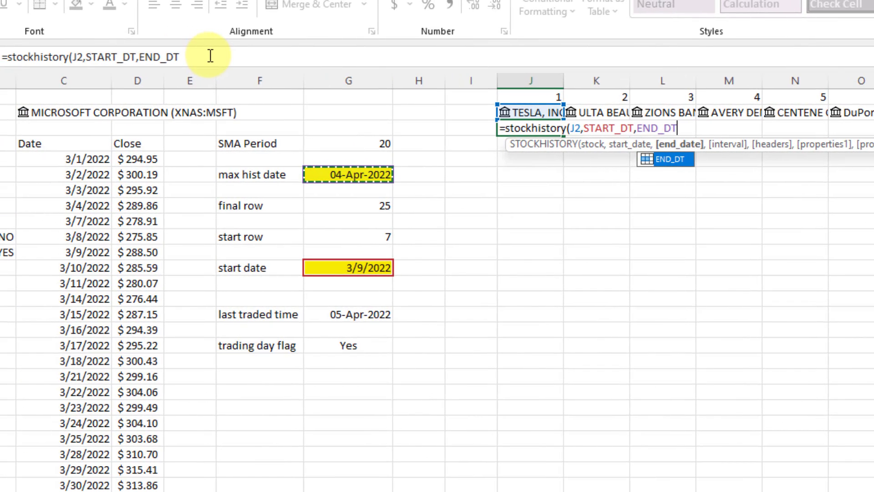
left_click(211, 56)
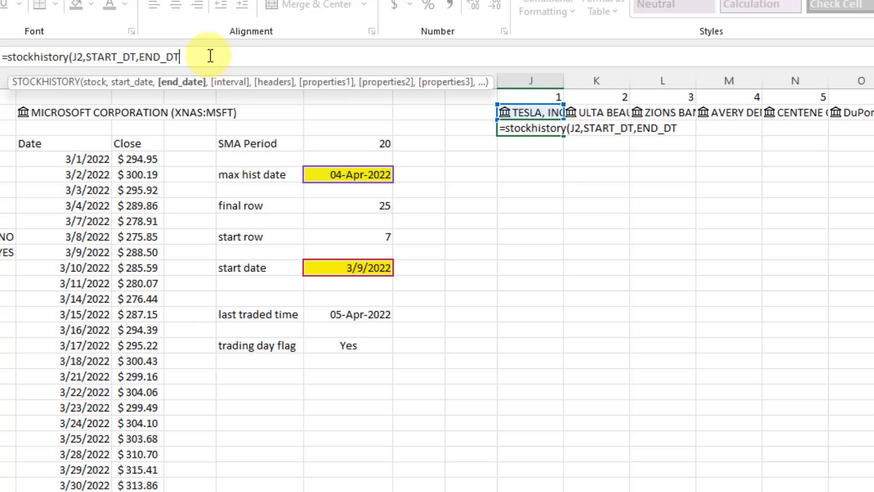
type(",")
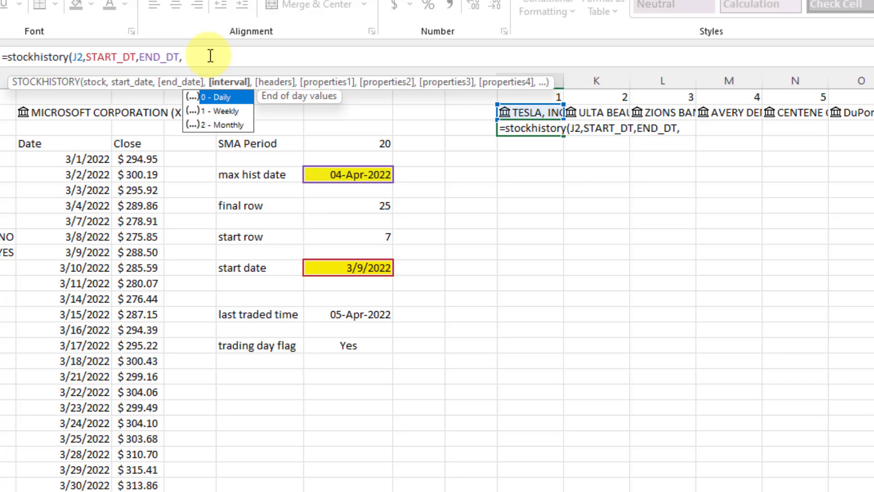
type("0,")
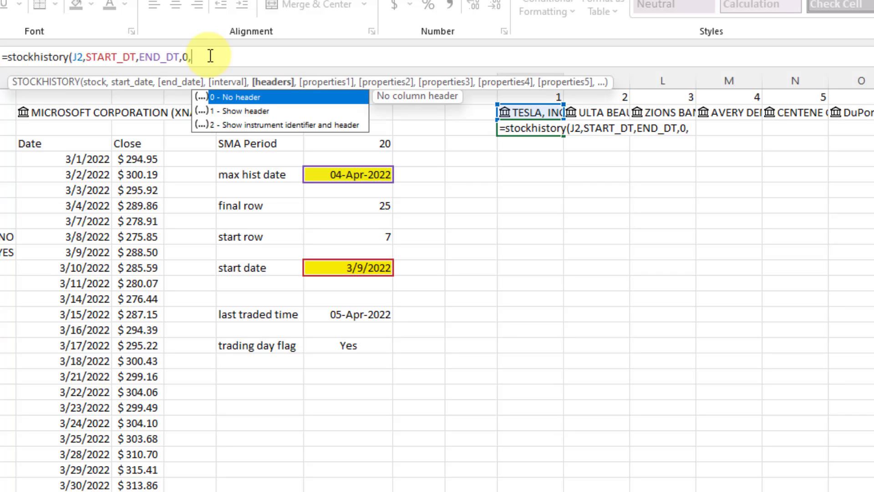
type("0,")
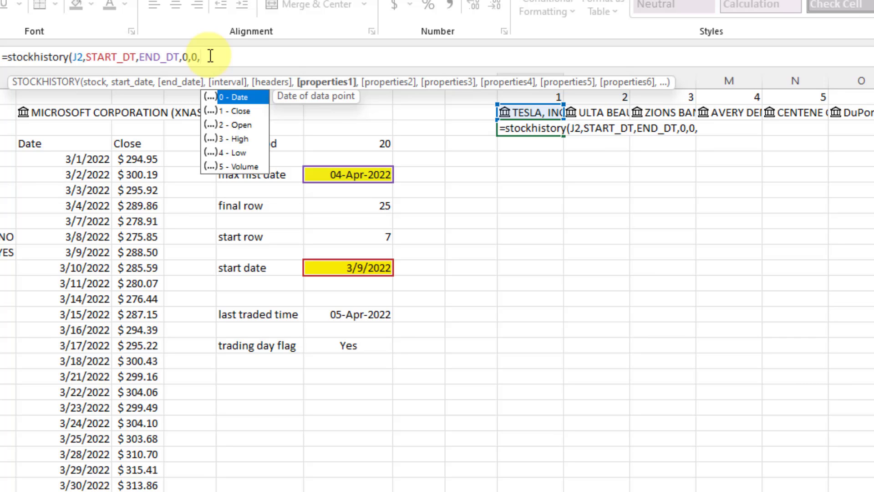
type("1)")
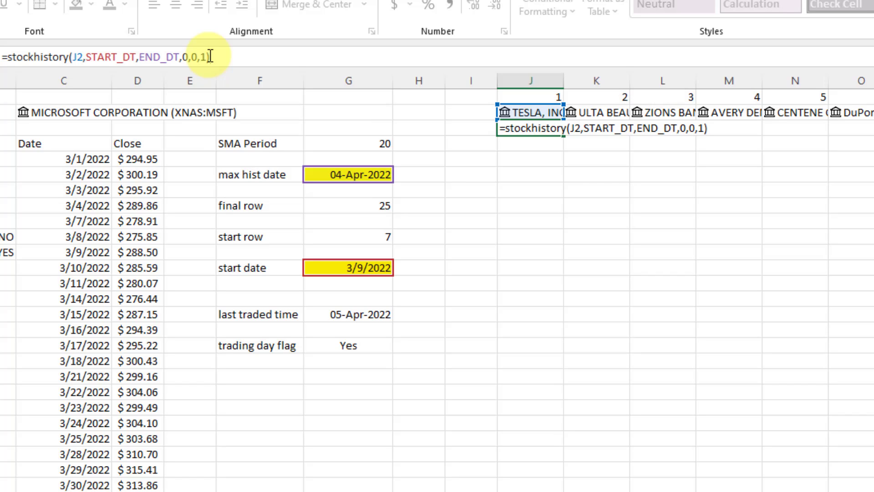
left_click(7, 56)
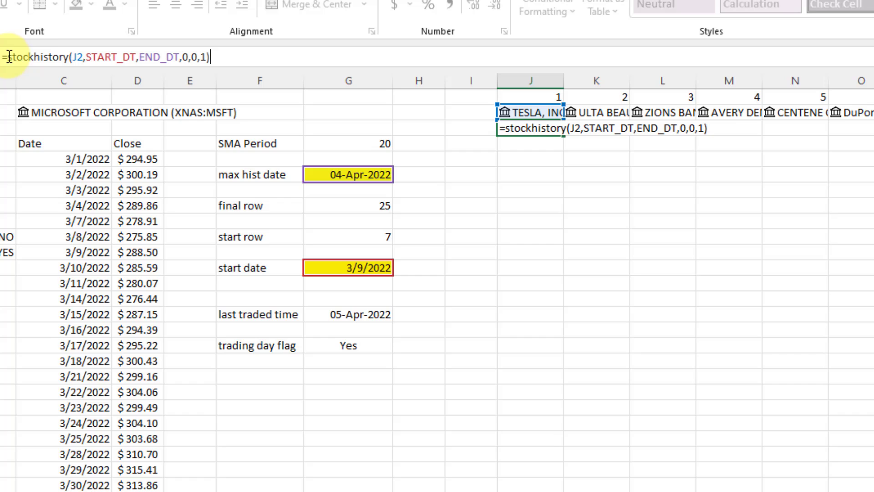
type("IFERROR(")
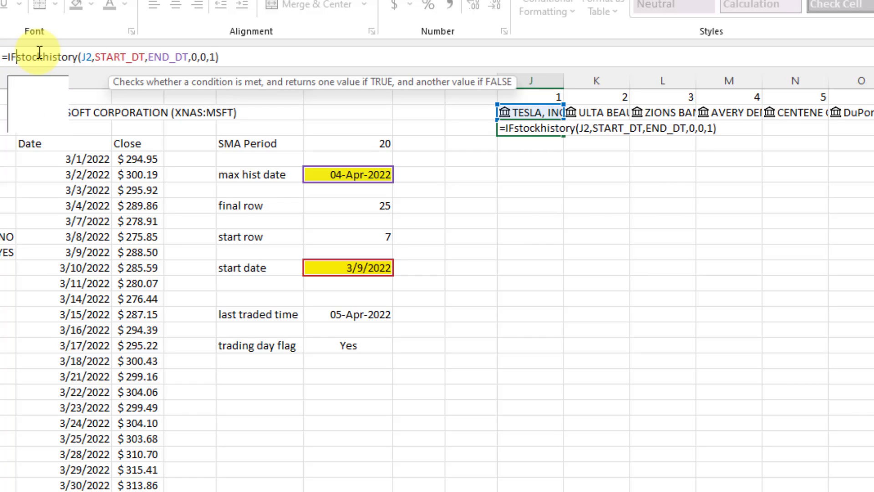
key("End")
type(",\"\")")
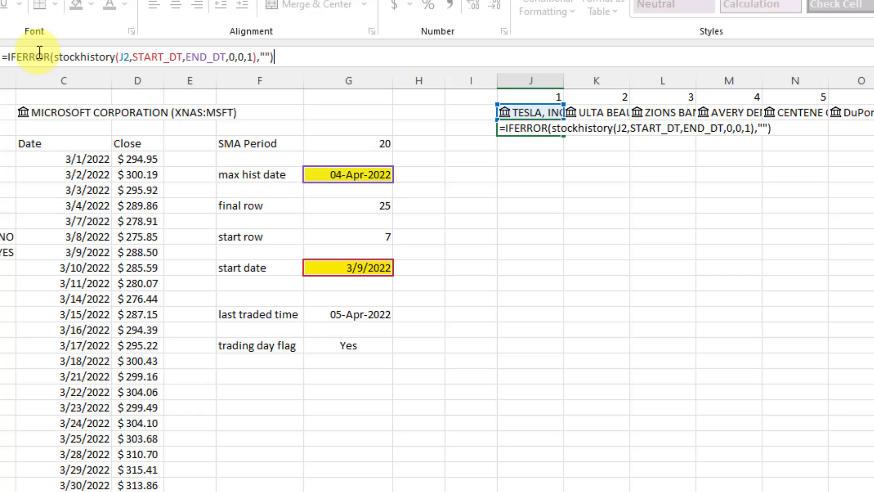
key("Return")
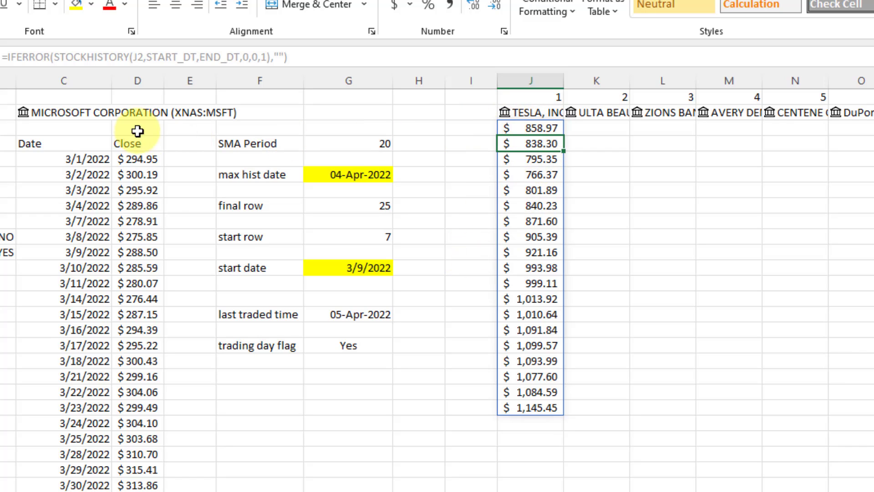
left_click(58, 111)
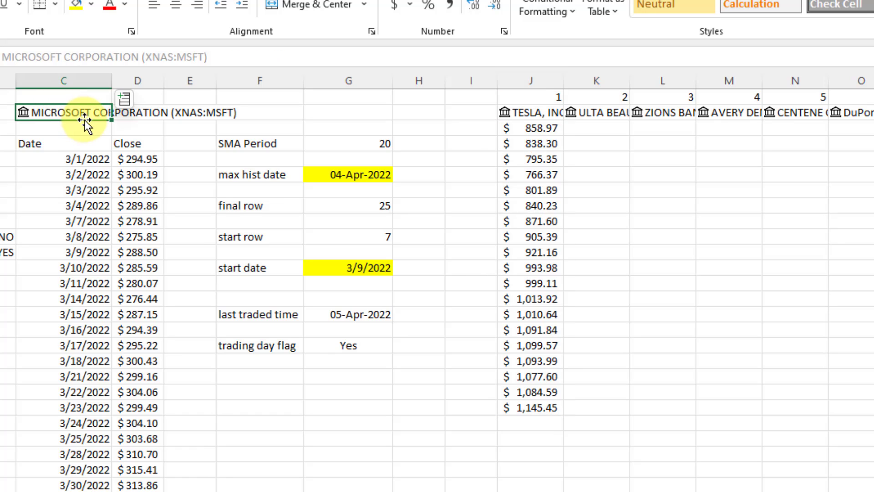
type("XNAS:TSLA")
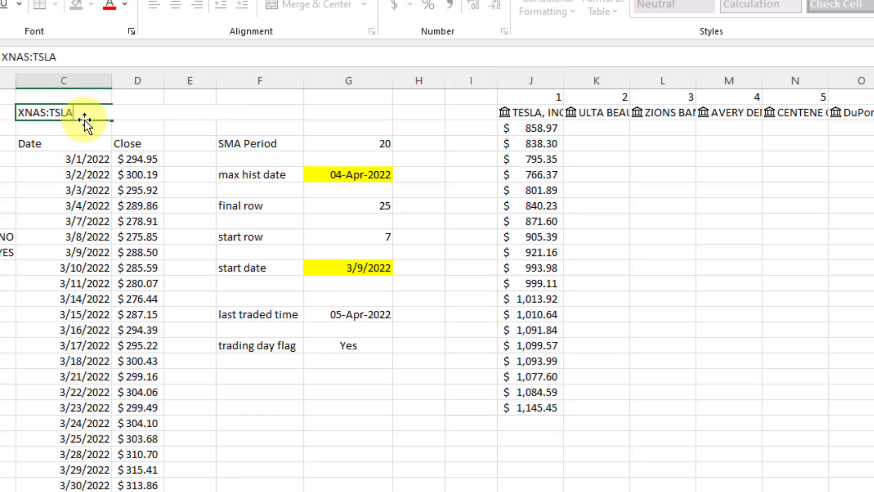
Load XNAS:TSLA in C2, widen the Close column, and check Tesla prices 858.97 to 1,145.45.
key("Return")
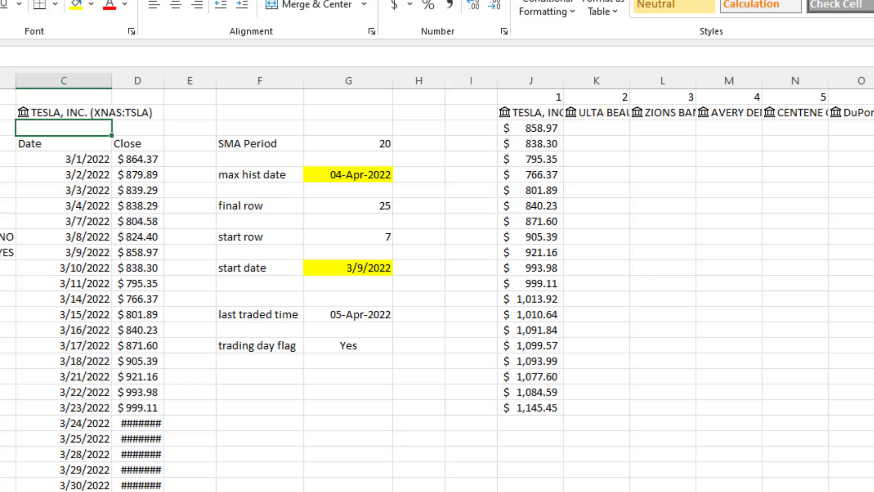
left_click_drag(164, 84, 182, 84)
left_click(150, 252)
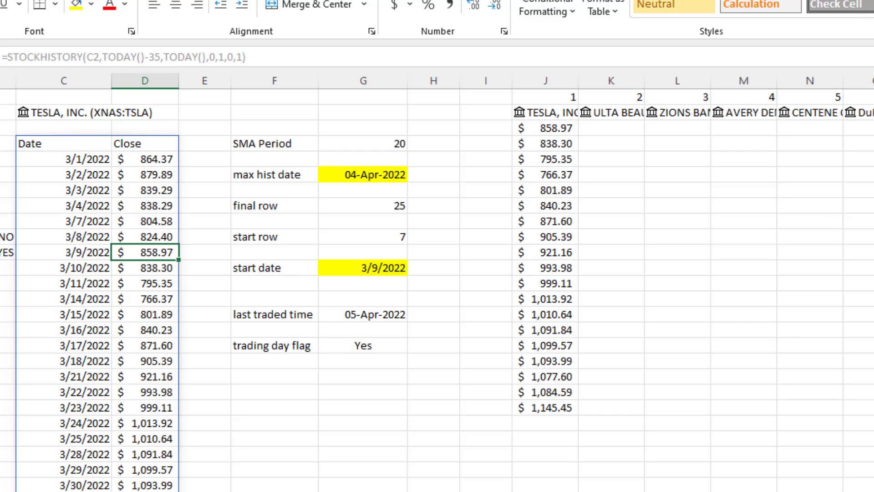
key("ctrl+Down")
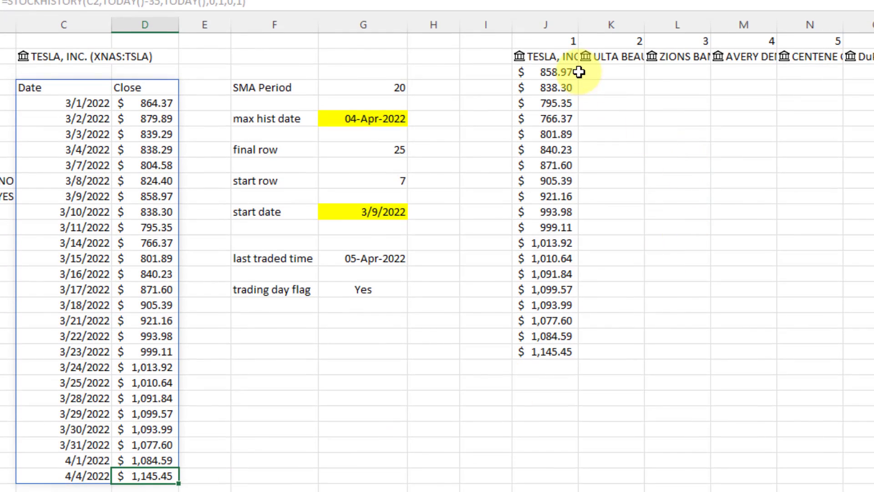
left_click(578, 72)
left_click(564, 349)
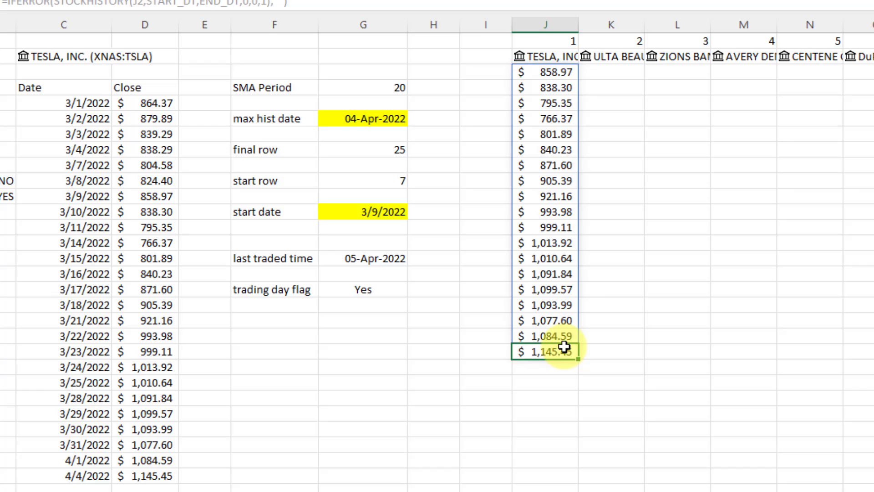
left_click(563, 73)
left_click(549, 353, "shift")
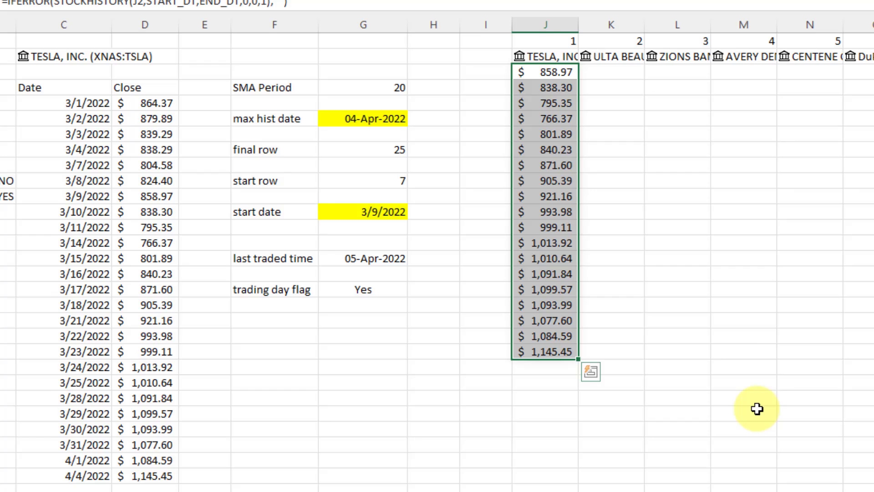
left_click(565, 73)
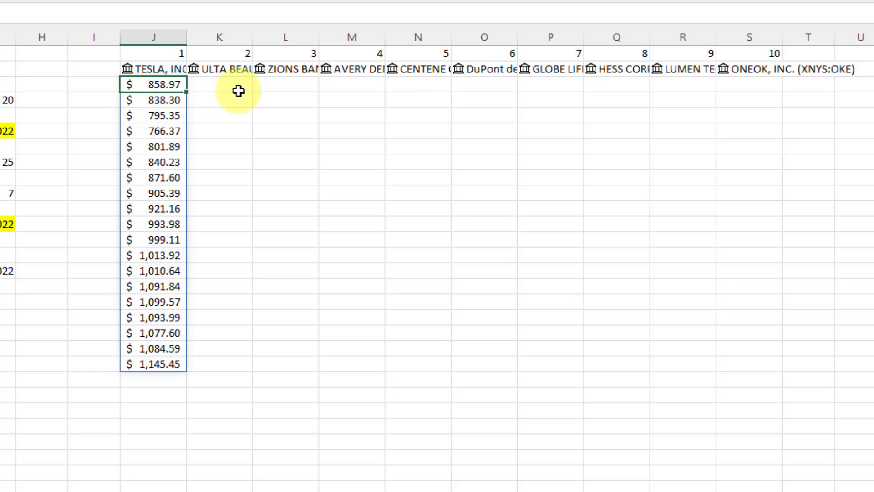
Fill J3's STOCKHISTORY formula across J3:S3 to pull prices for all ten stocks.
left_click(765, 85, "shift")
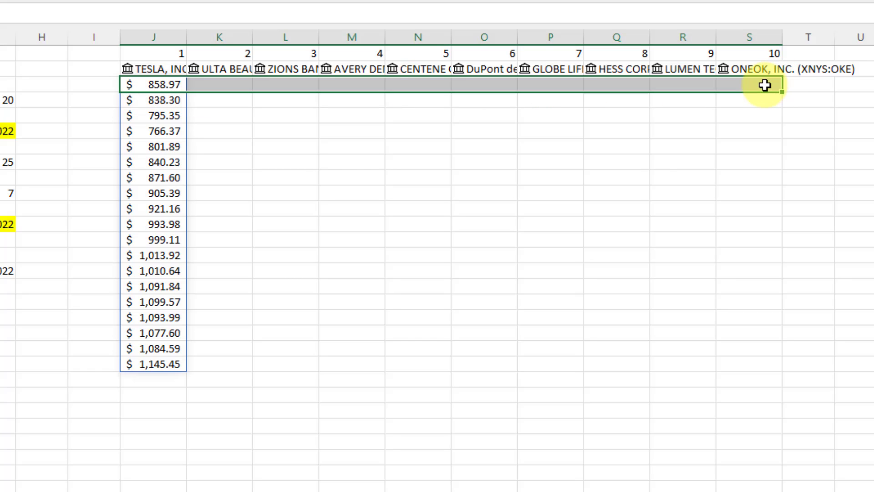
left_click(3, 16)
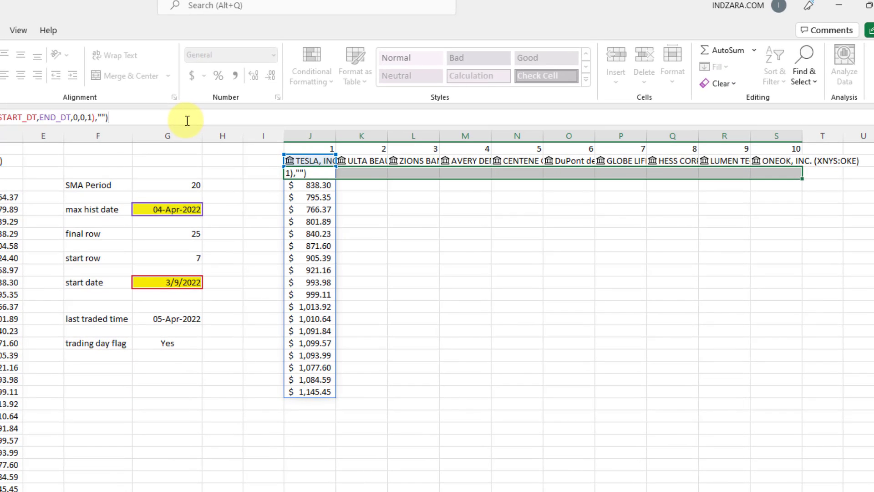
key("ctrl+Return")
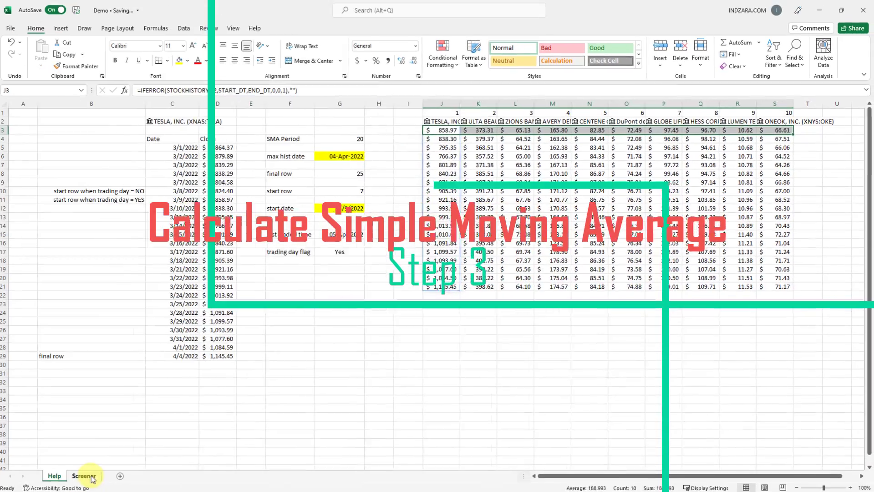
Switch to the Screener sheet and select cell D4 beside the STOCK header.
left_click(86, 474)
left_click(301, 139)
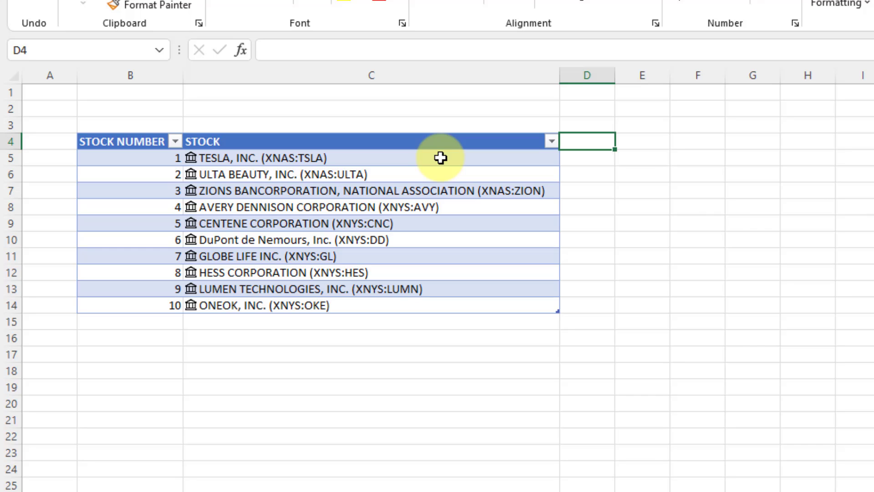
Add a Price column to T_SCREENER from the Price field suggestion and widen column D.
type("Price")
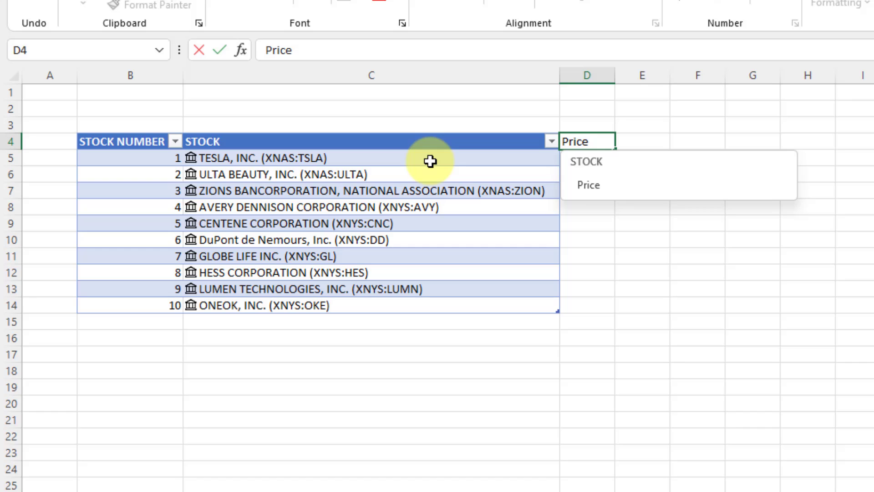
left_click(593, 192)
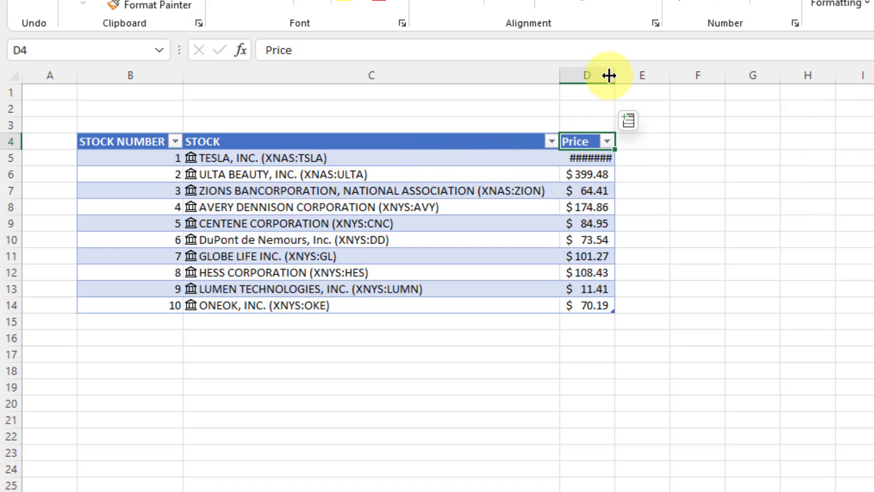
left_click_drag(615, 75, 647, 76)
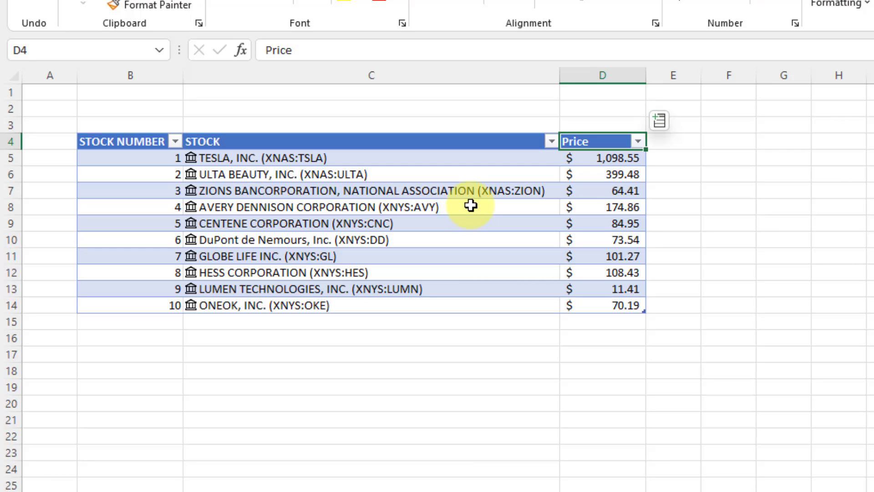
key("Down")
left_click(304, 50)
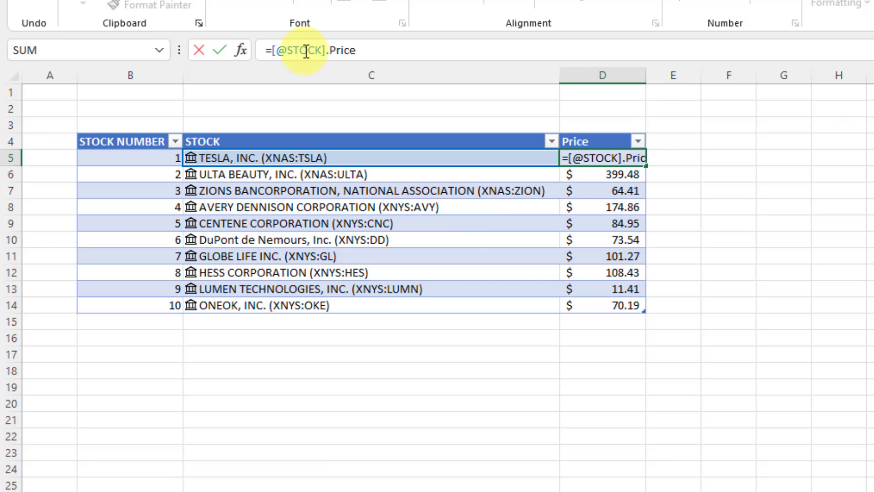
key("Escape")
key("Down")
left_click(306, 50)
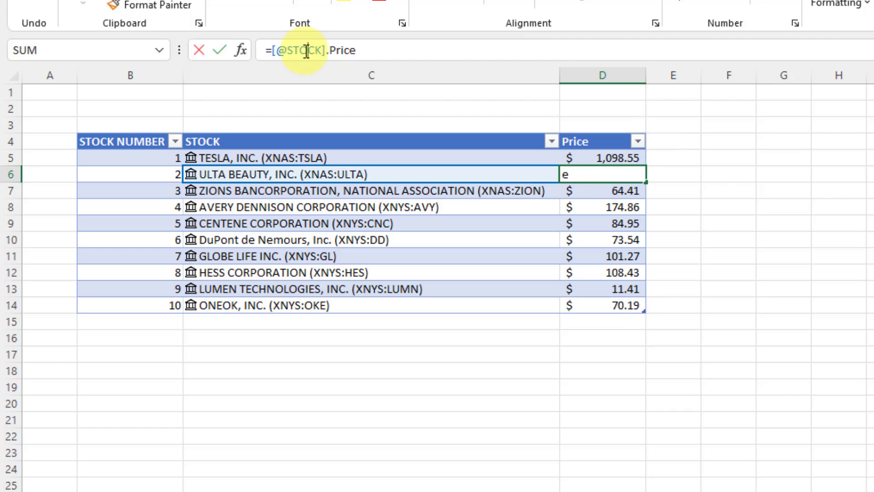
key("Escape")
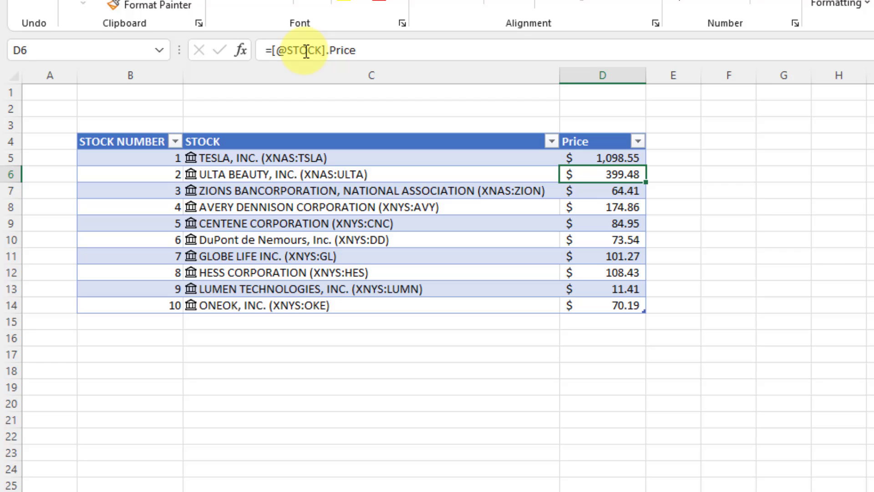
left_click(681, 144)
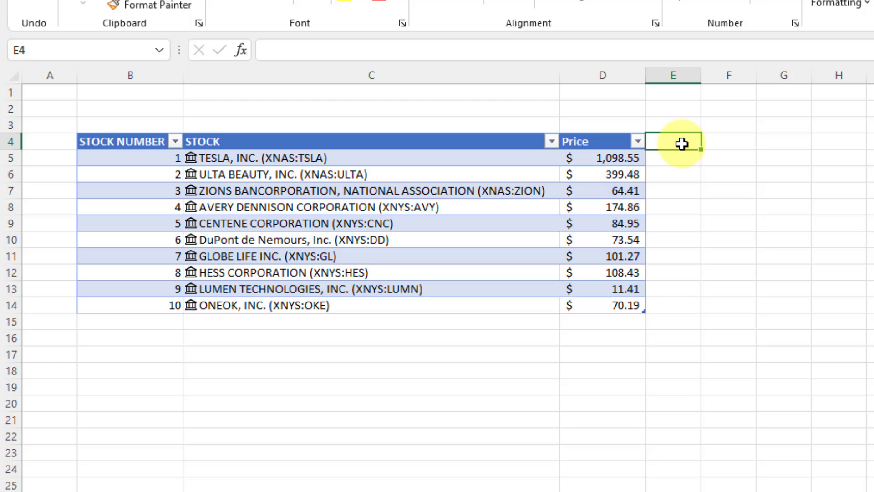
Add an SMA column in E4, widen it, and start =offset( heading to the Help sheet.
type("SMA")
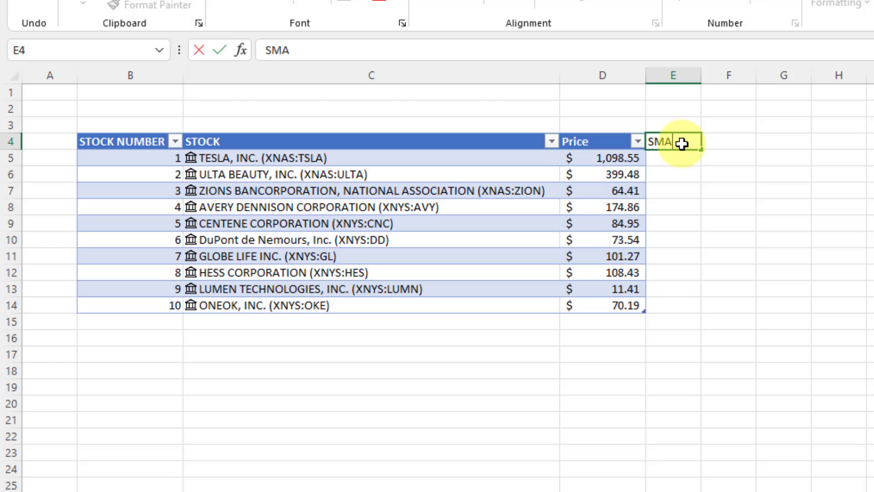
key("Return")
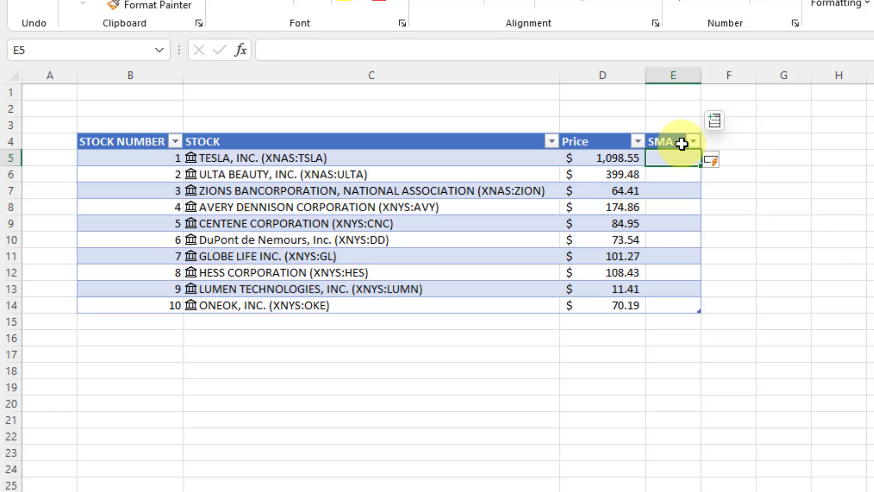
left_click_drag(701, 73, 710, 73)
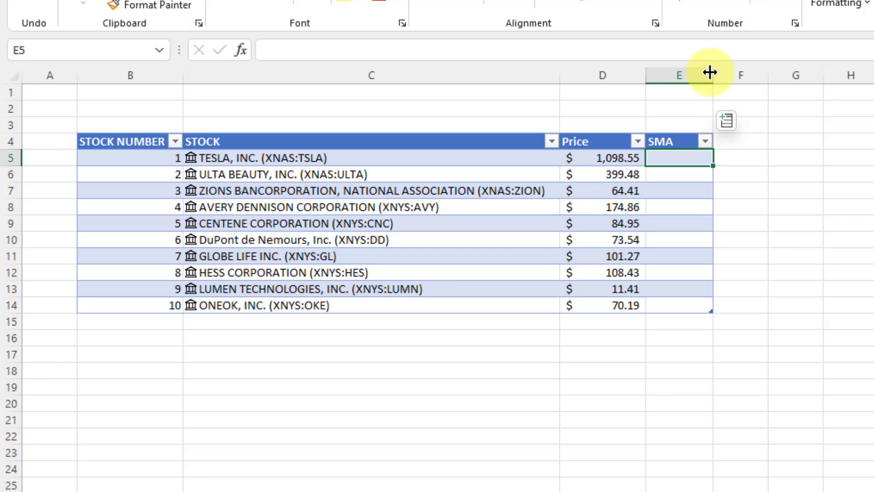
type("=of")
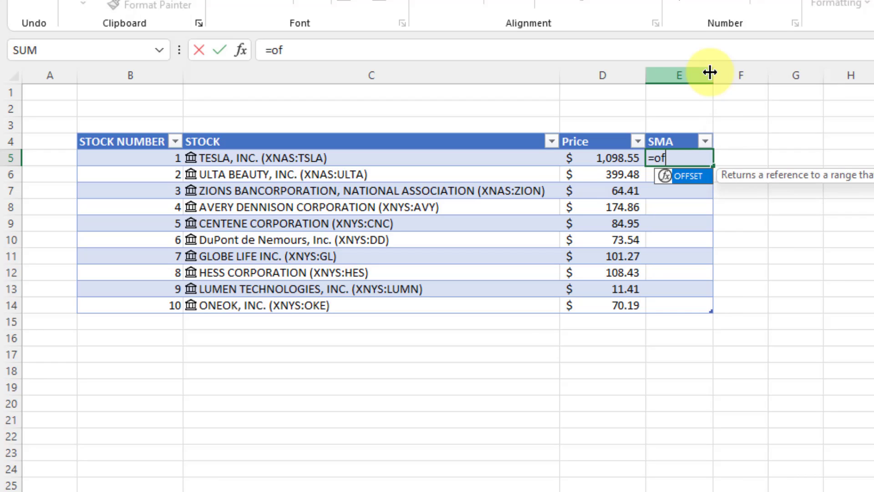
type("fset(")
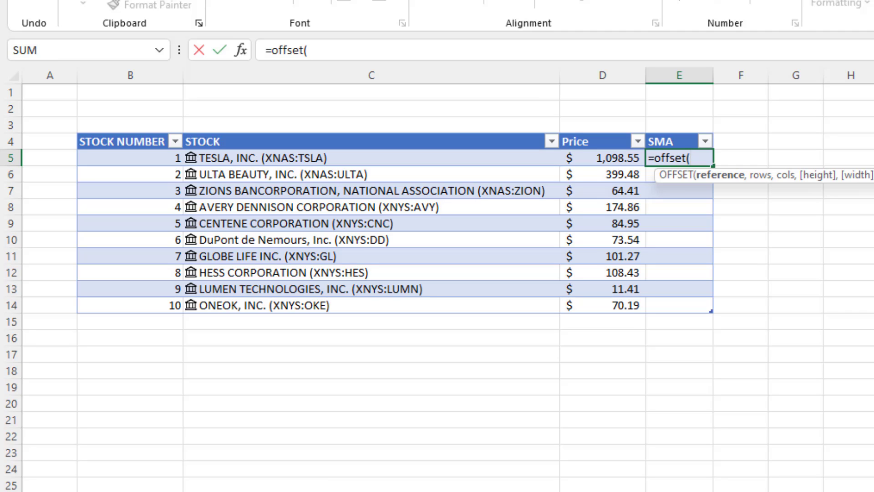
key("ctrl+Page_Down")
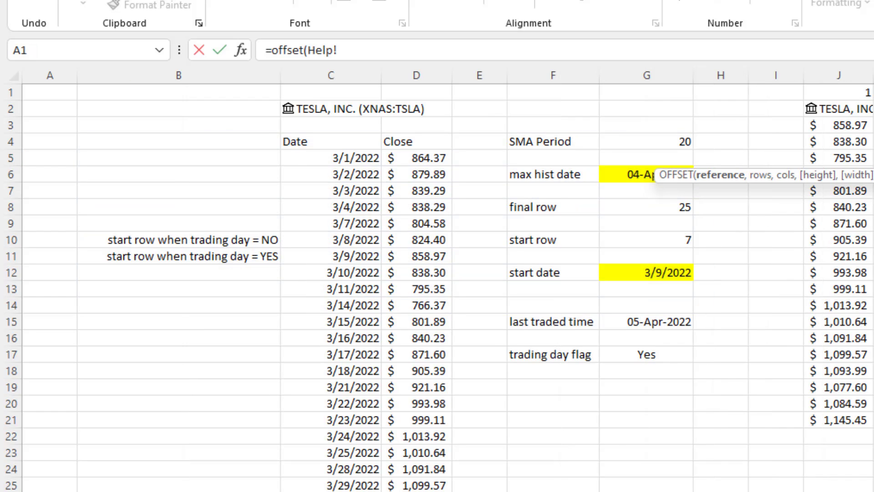
Anchor the OFFSET on Help!$I$2 with a row offset of 1, then return to Screener.
left_click(788, 110)
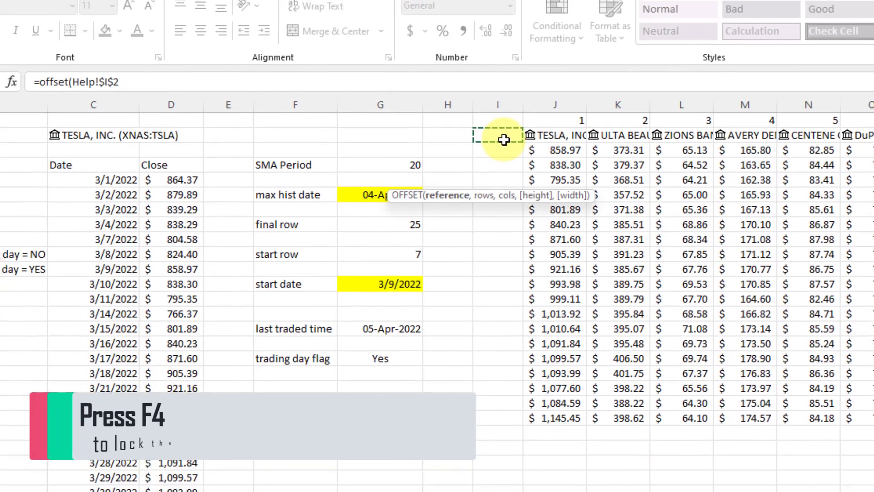
type(",")
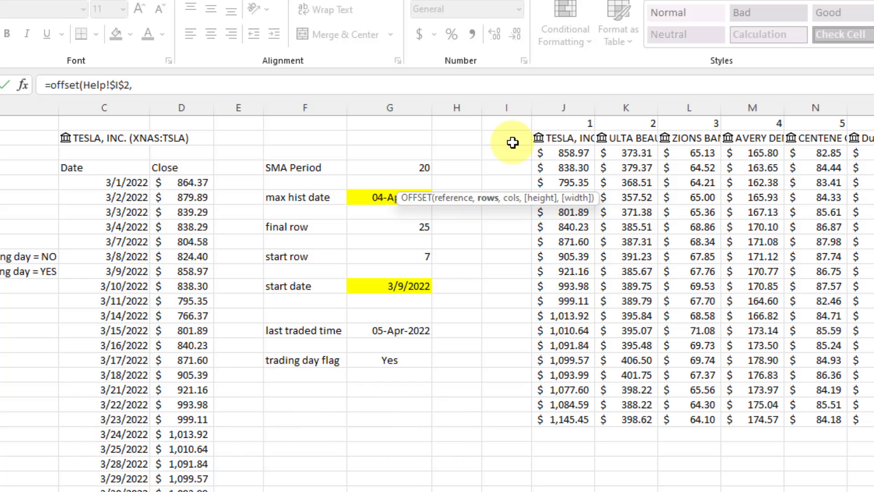
type("1")
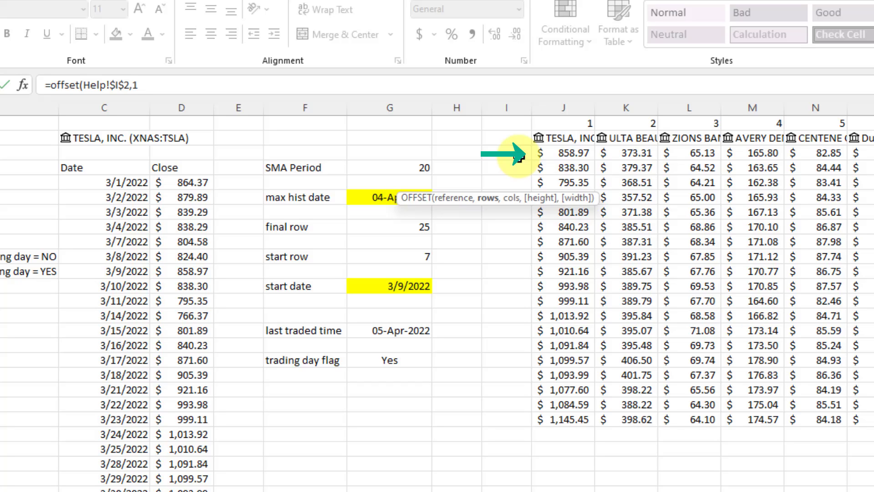
type(",")
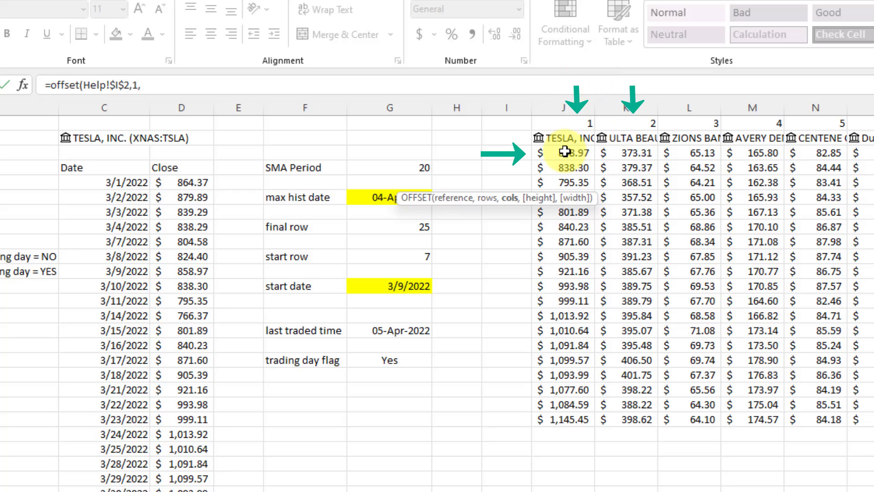
left_click(250, 91)
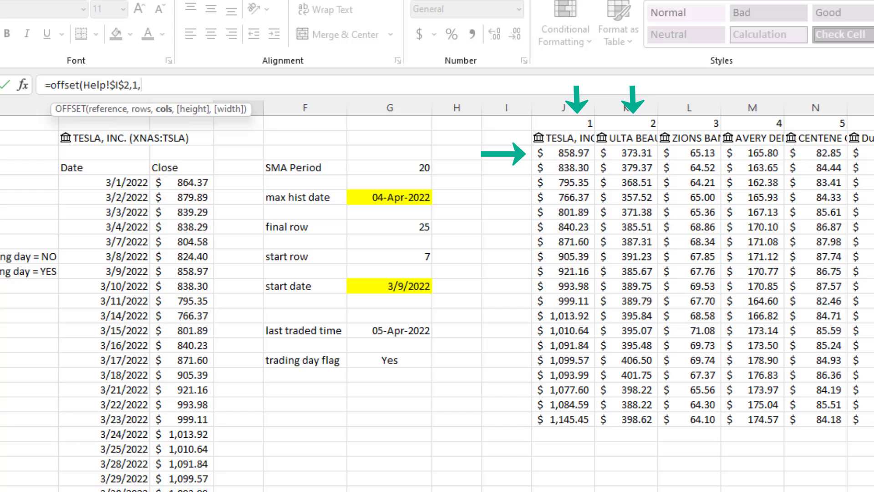
left_click(91, 491)
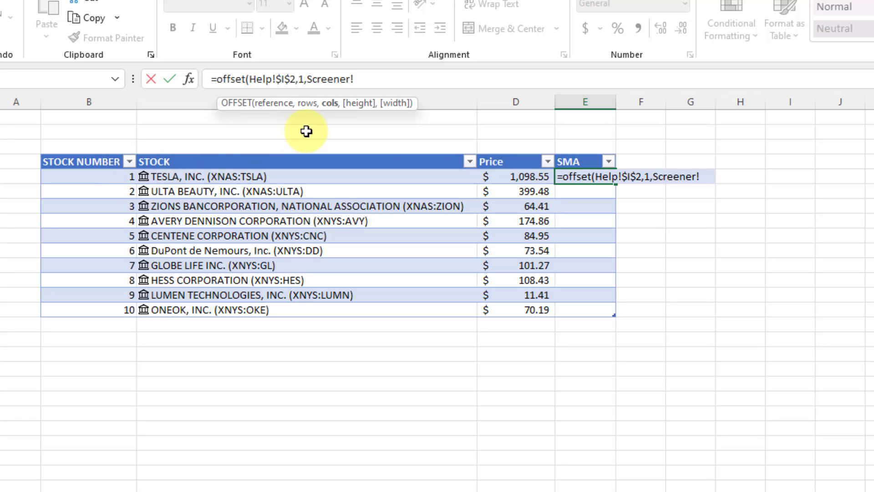
Replace the Screener! prefix with [@[STOCK NUMBER]] as the OFFSET column argument.
left_click_drag(306, 79, 368, 80)
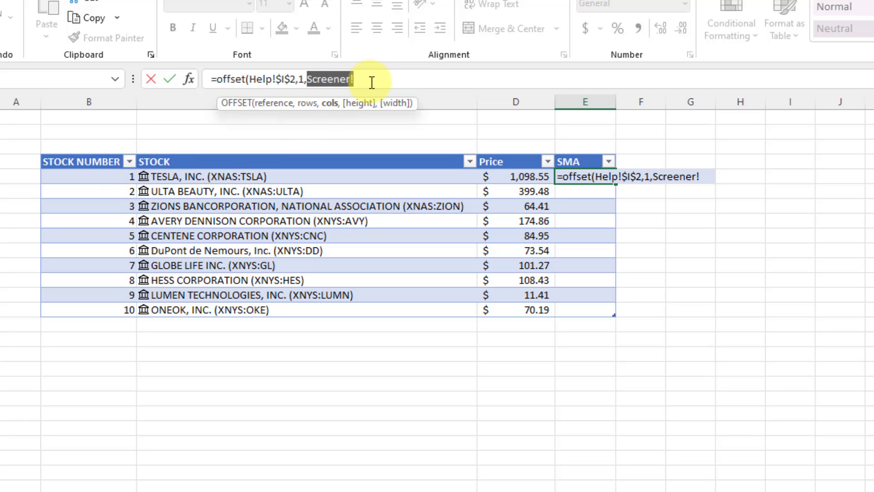
key("BackSpace")
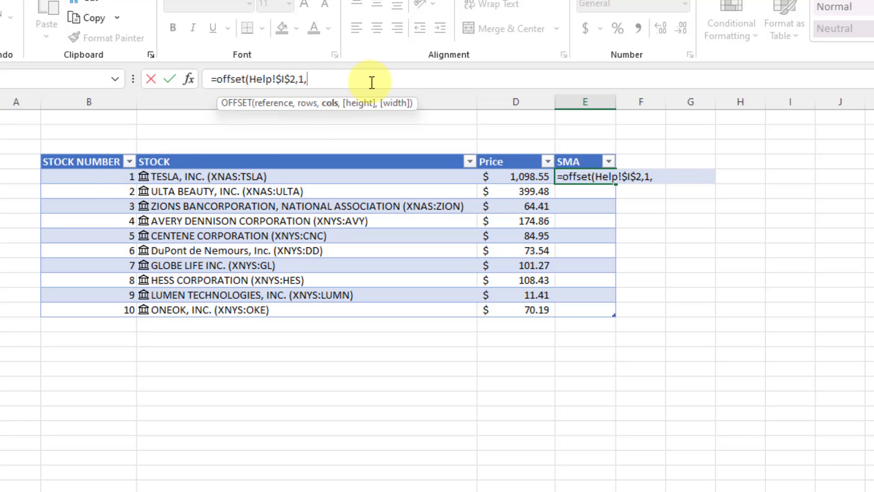
left_click(124, 177)
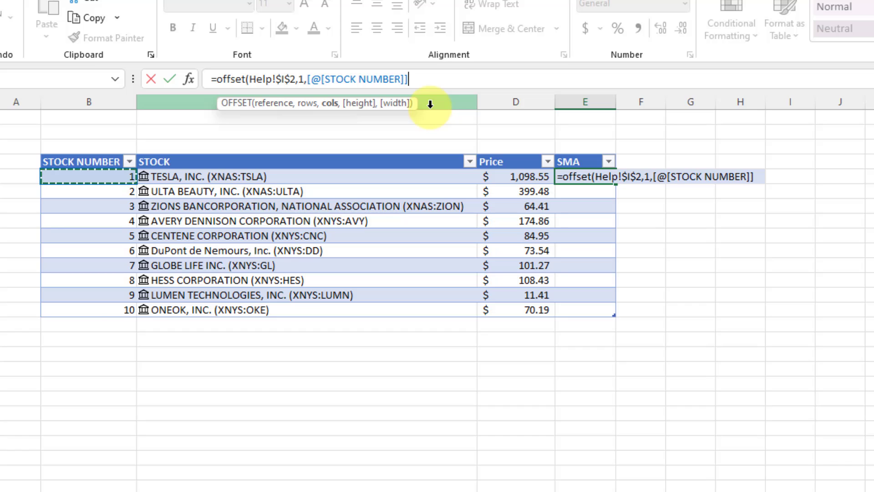
type(",")
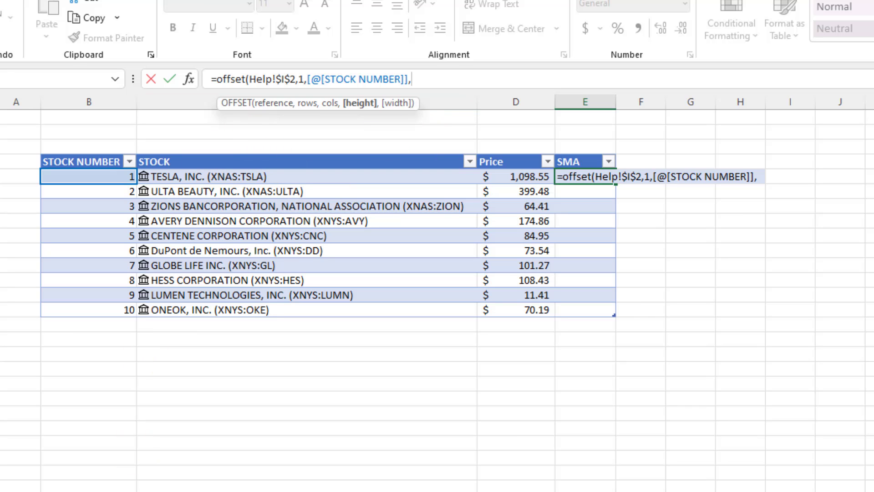
Set the OFFSET height to 20 rows and start wrapping the formula in sum(.
key("ctrl+Page_Down")
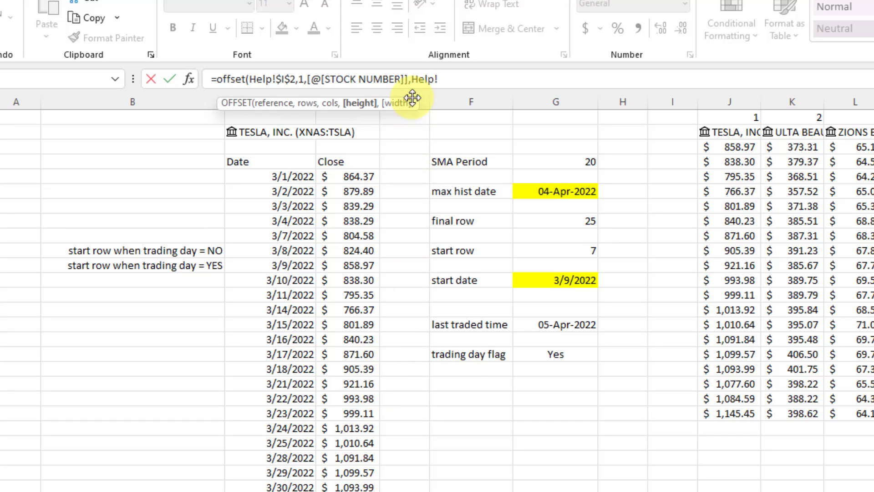
left_click_drag(409, 80, 449, 85)
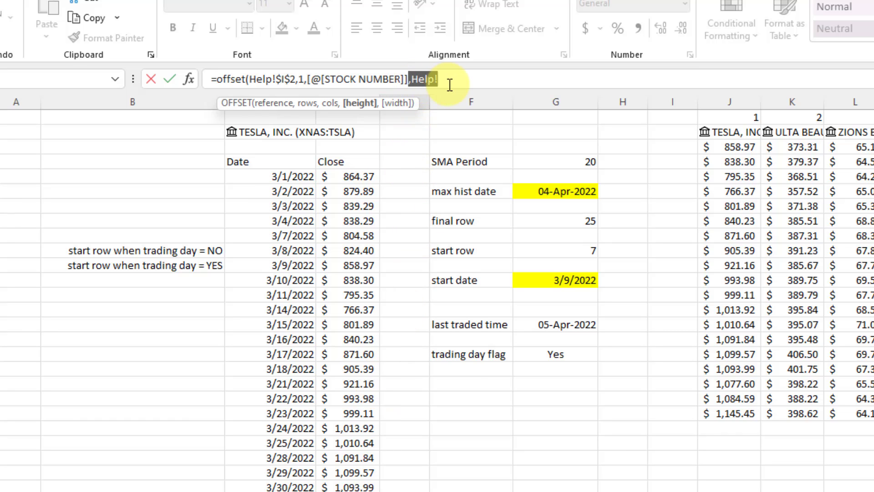
type("20")
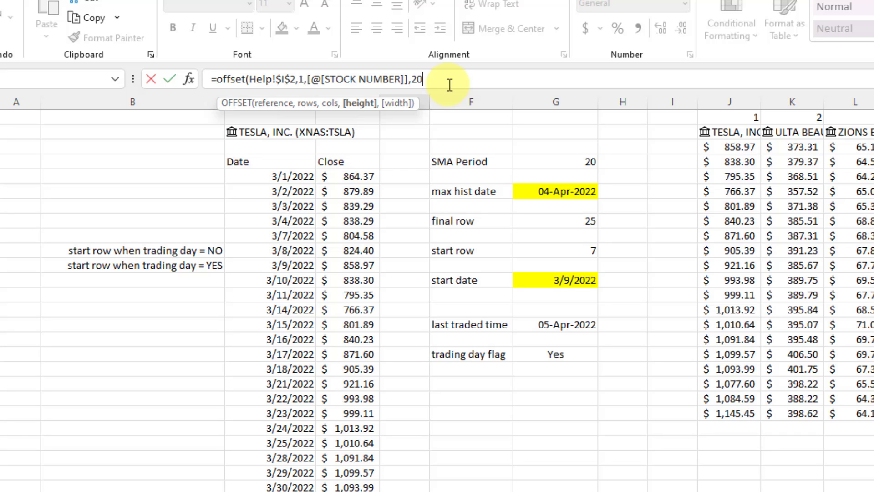
type(")")
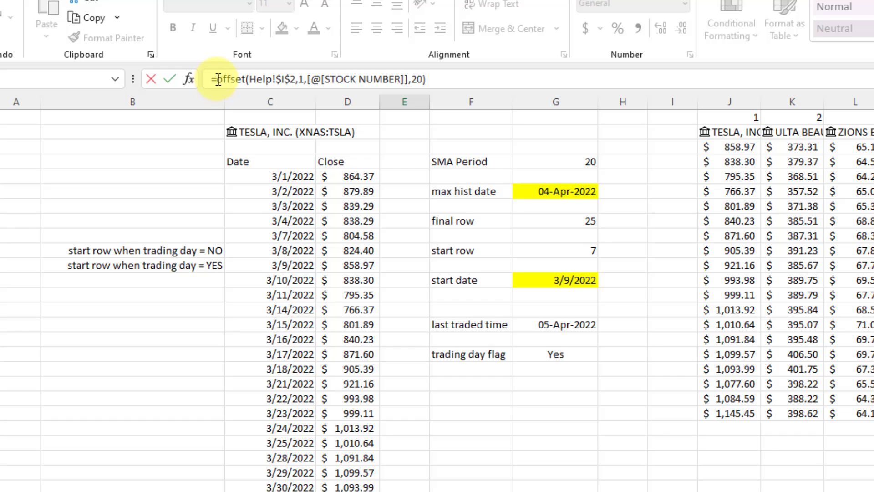
type("sum(")
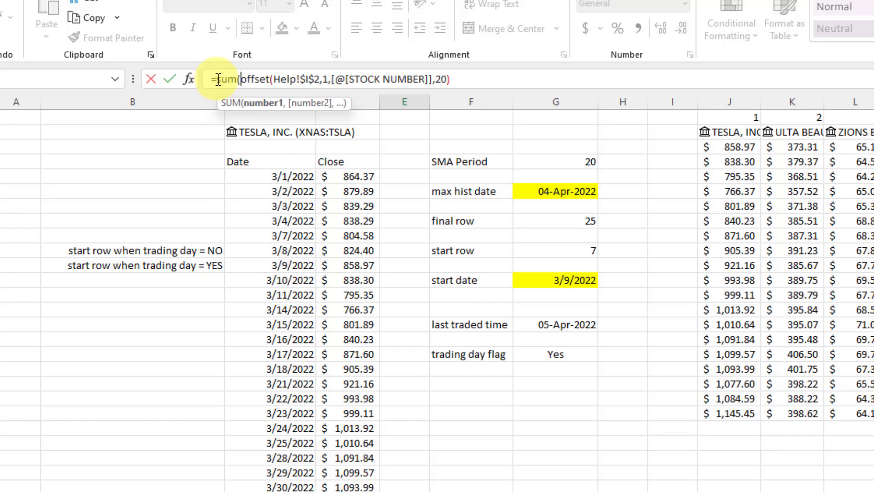
Close the SUM and fill the SMA column, giving Tesla 18209.95.
left_click(494, 79)
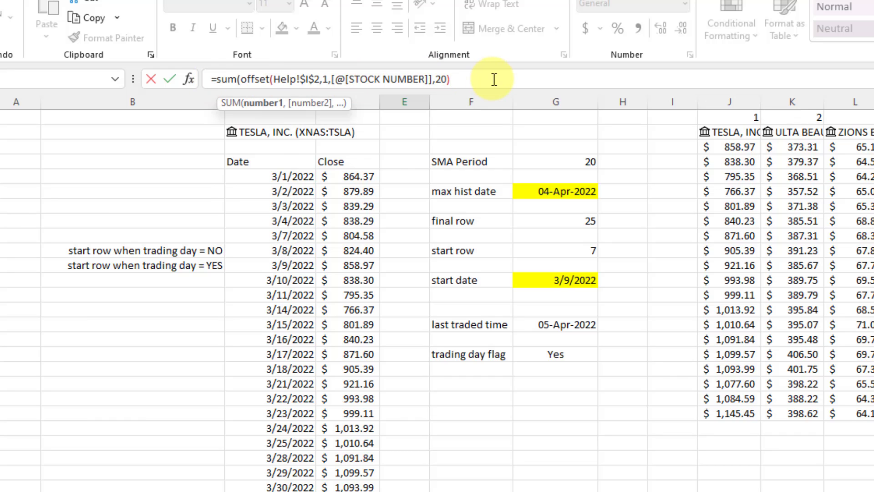
type(")")
key("Return")
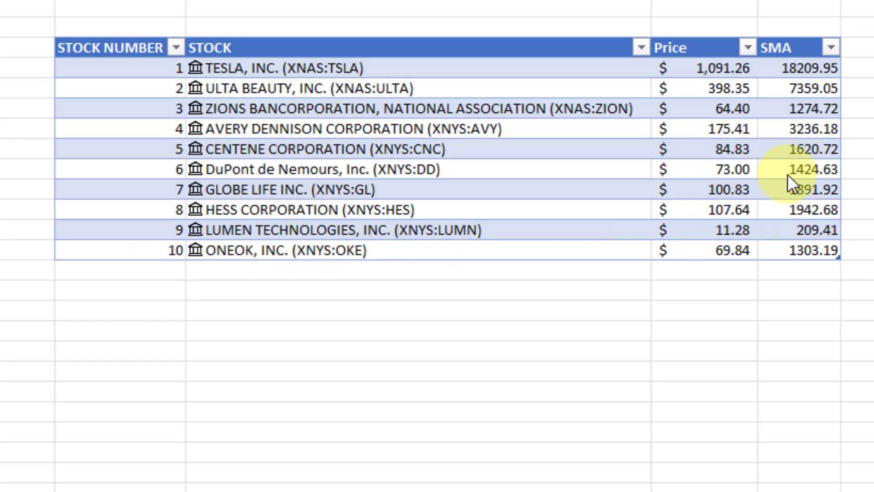
left_click(793, 82)
left_click(792, 66)
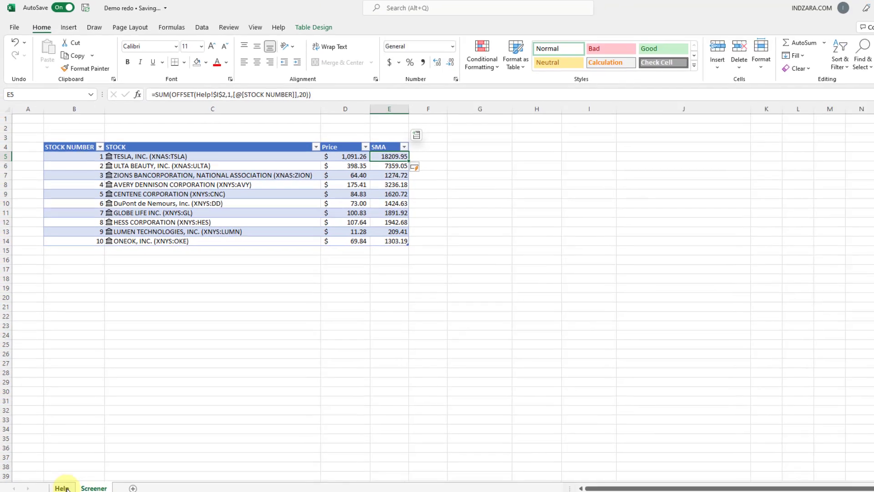
On the Help sheet, select Tesla's and ULTA's price columns to compare their status-bar sums.
left_click(64, 488)
left_click(482, 351)
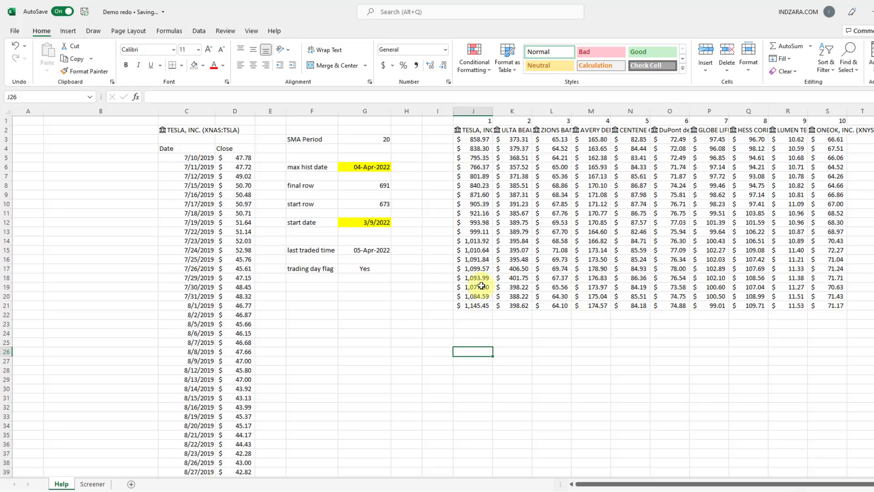
left_click(479, 139)
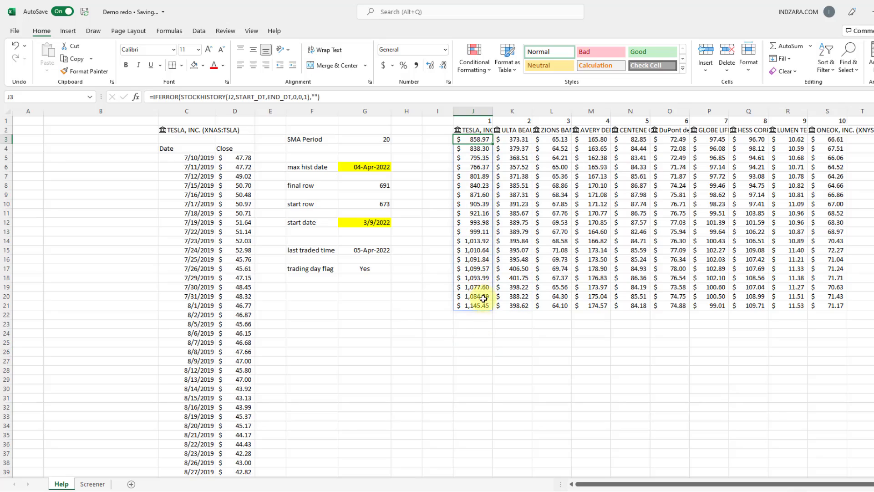
key("ctrl+shift+Down")
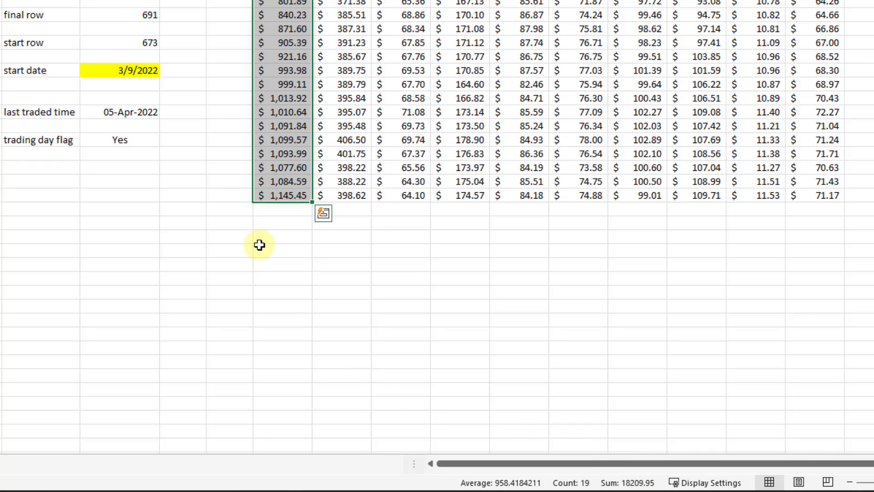
left_click(344, 0)
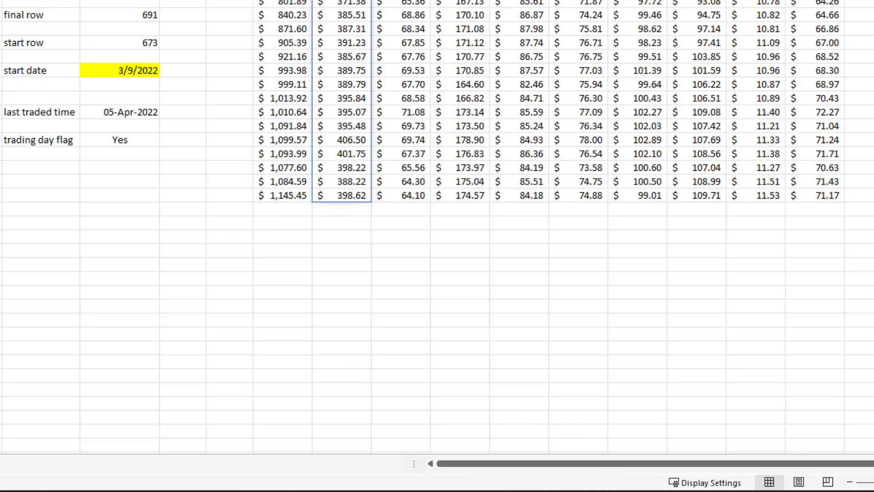
left_click(355, 196, "shift")
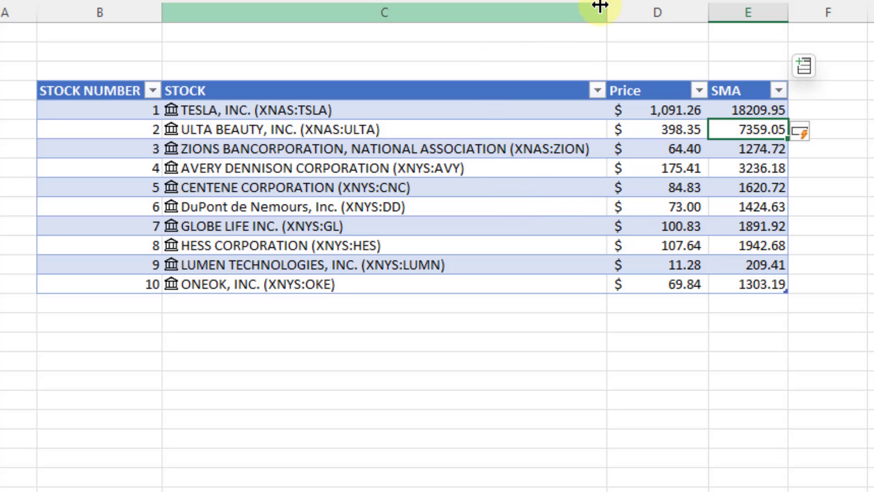
Extend the SMA formula to add today's Price when TRADING_DAY is "Yes", then divide by 20.
left_click(546, 42)
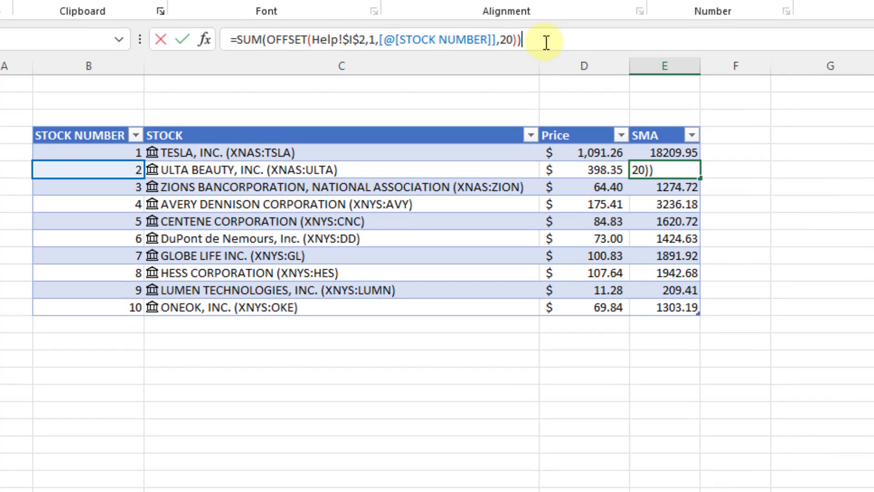
type("+IF(")
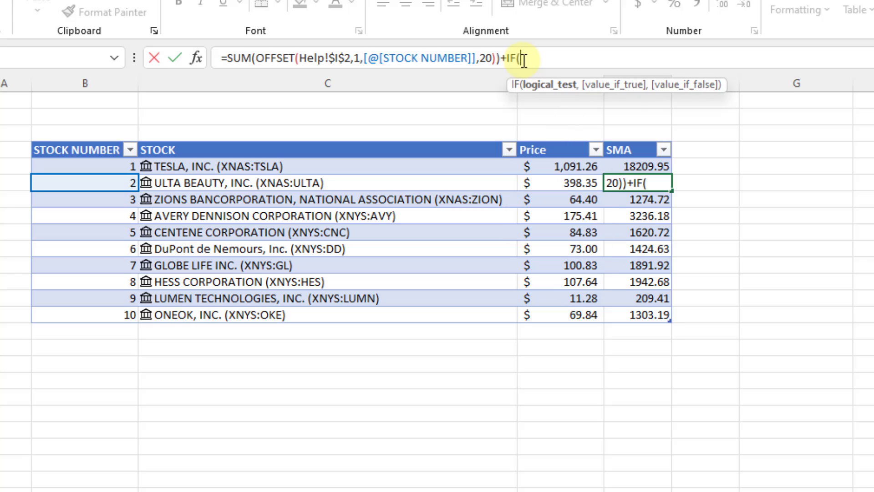
type("TRADING_D")
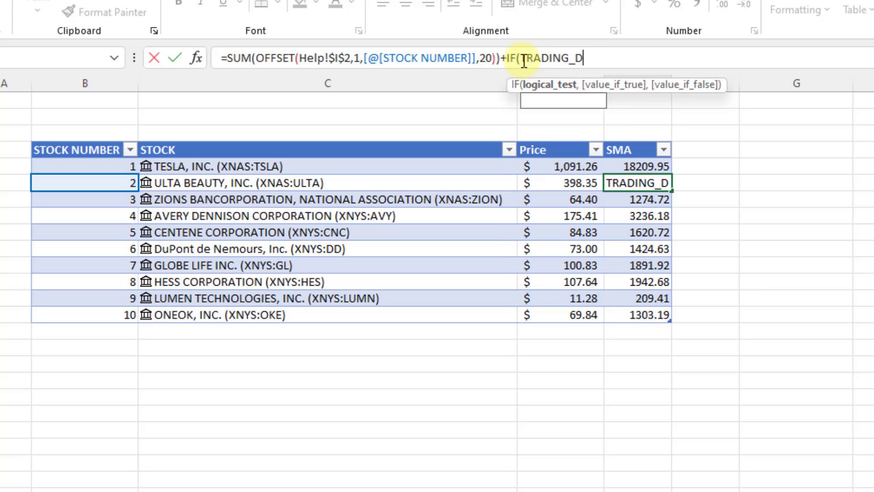
type("AY=\"Yes\",")
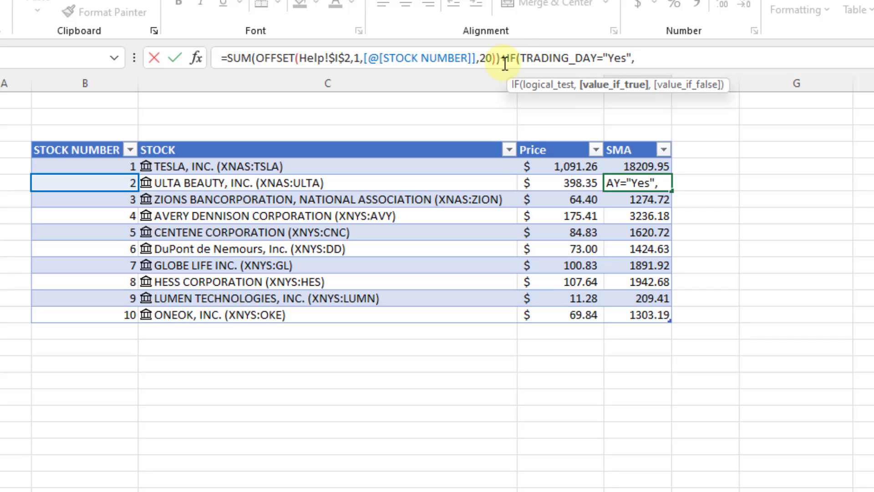
left_click(550, 184)
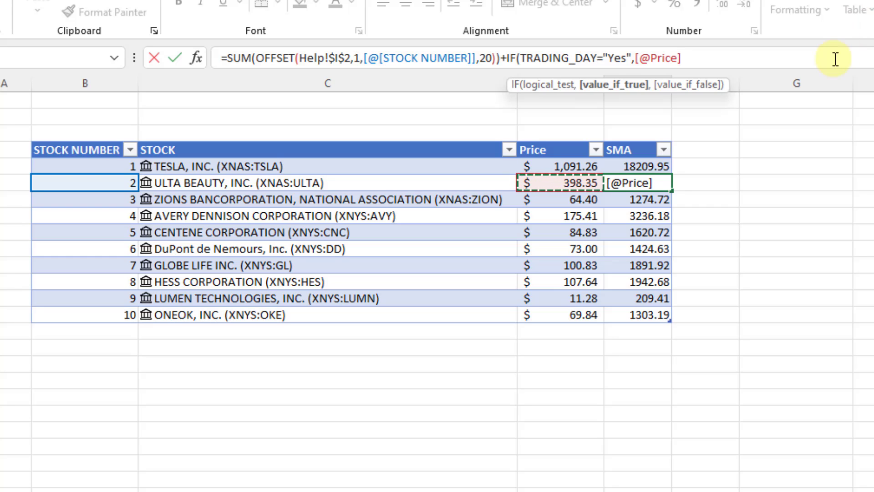
type(",0")
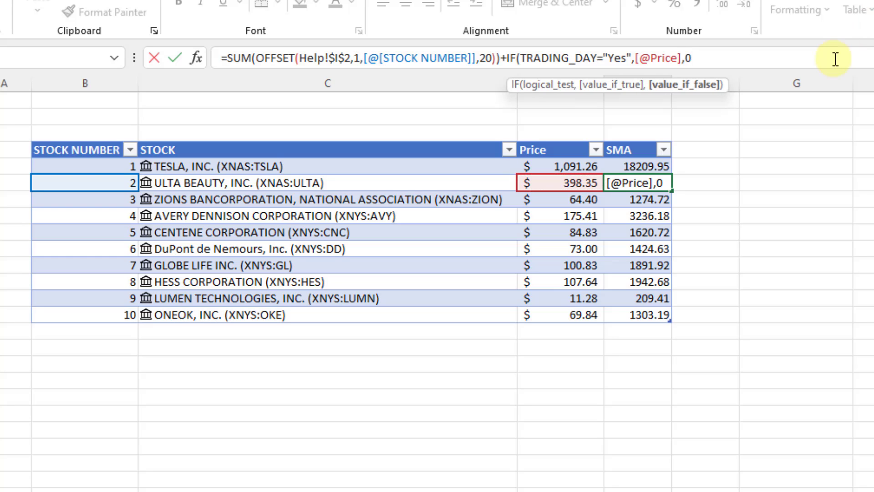
type(")")
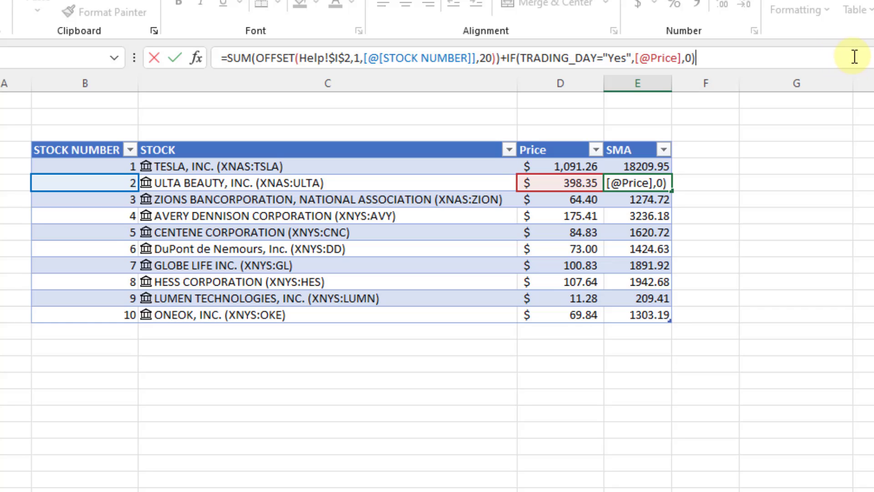
type(")")
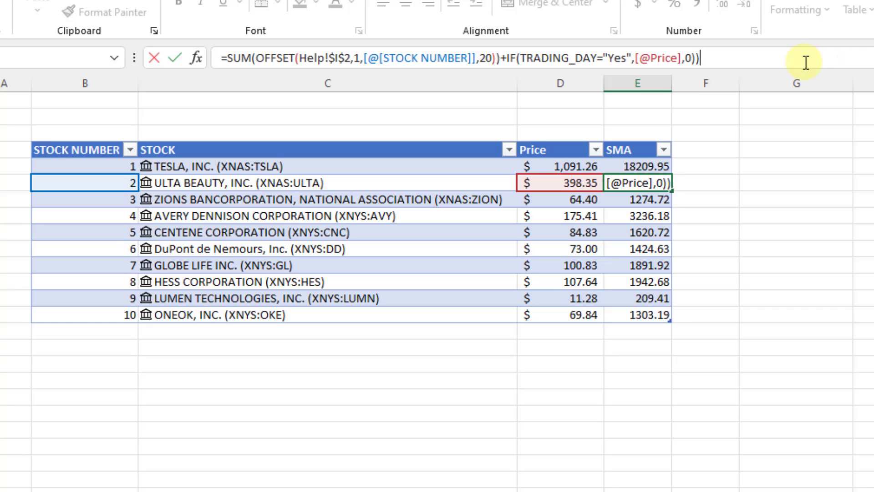
left_click(224, 58)
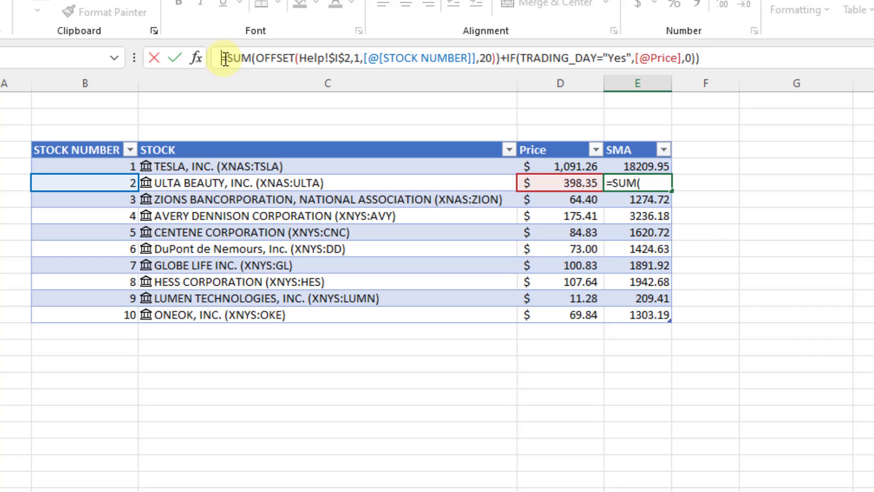
type("(")
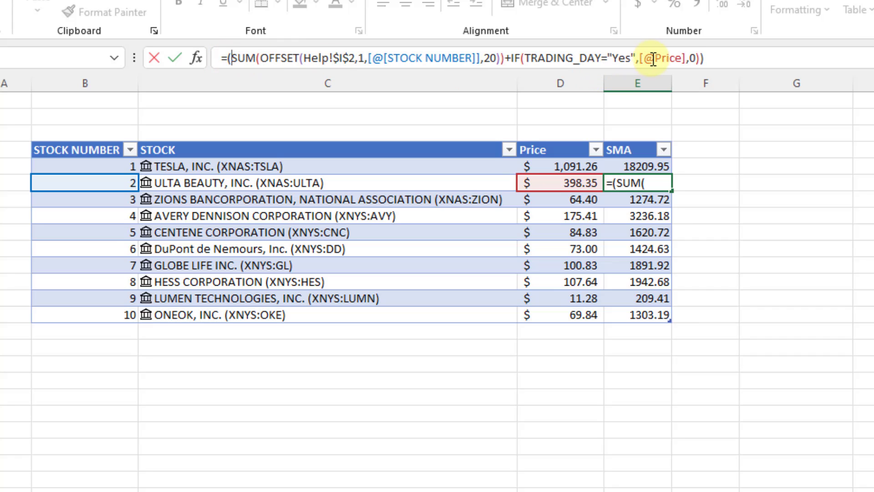
left_click(708, 59)
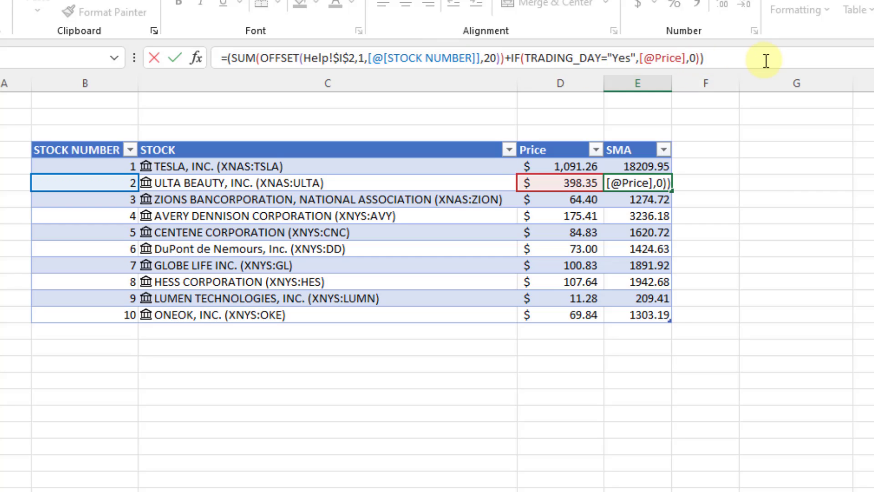
type("/20")
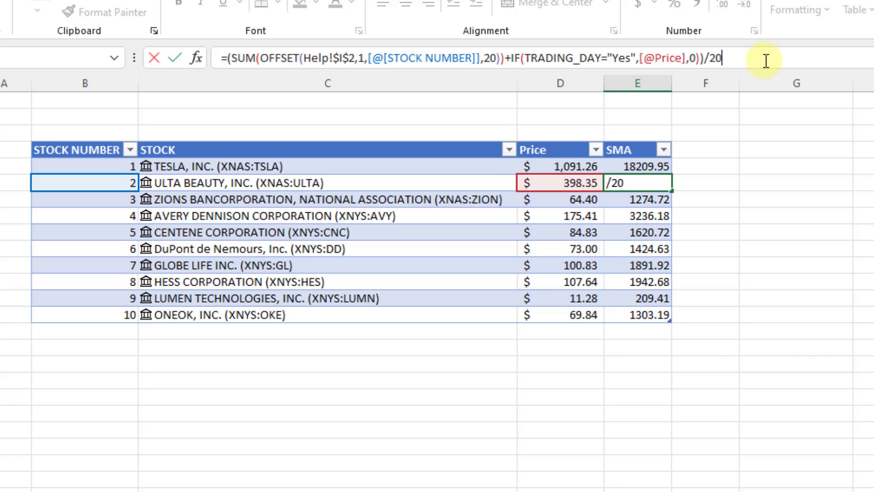
key("Return")
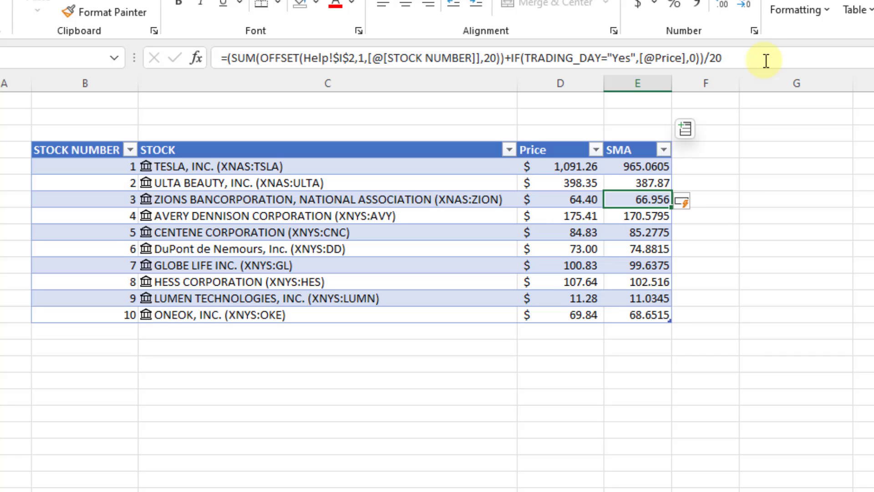
Review the parts of Tesla's SMA formula and confirm it unchanged.
left_click(632, 160)
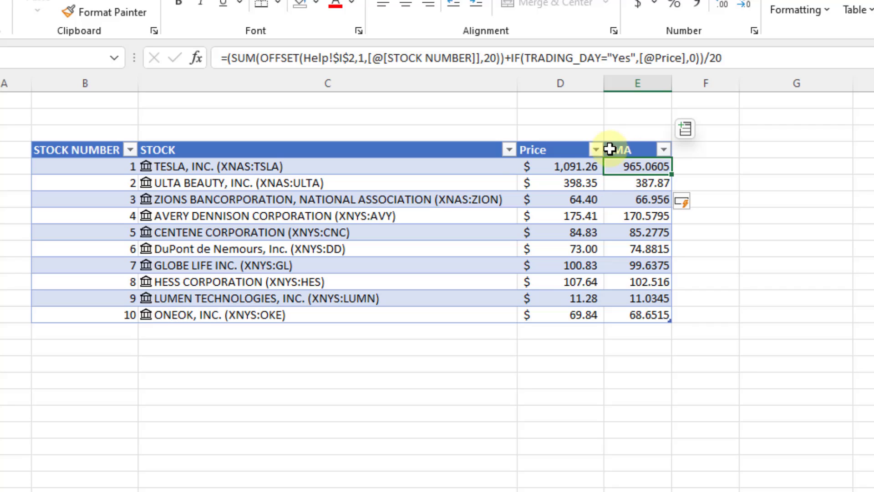
left_click(509, 61)
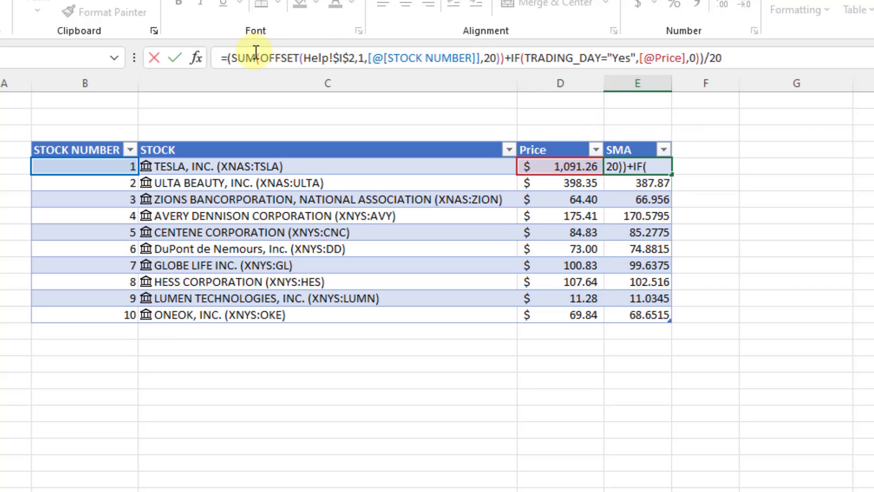
left_click(233, 59, "shift")
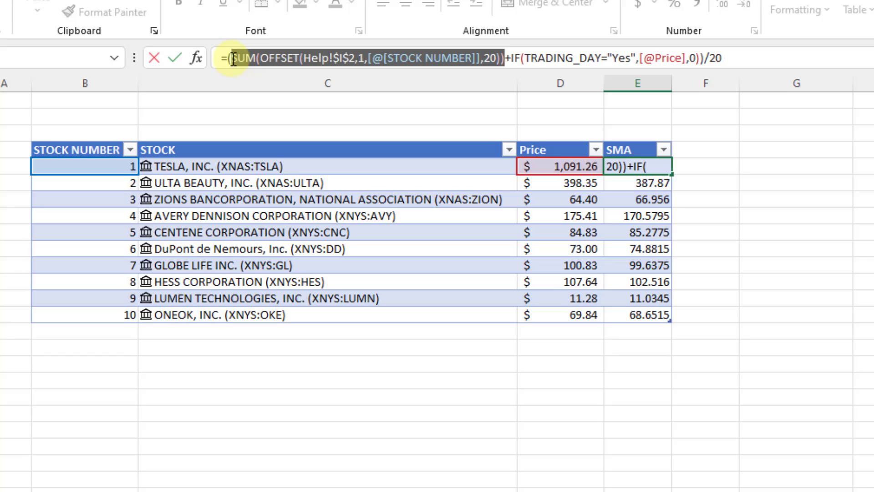
left_click(514, 60)
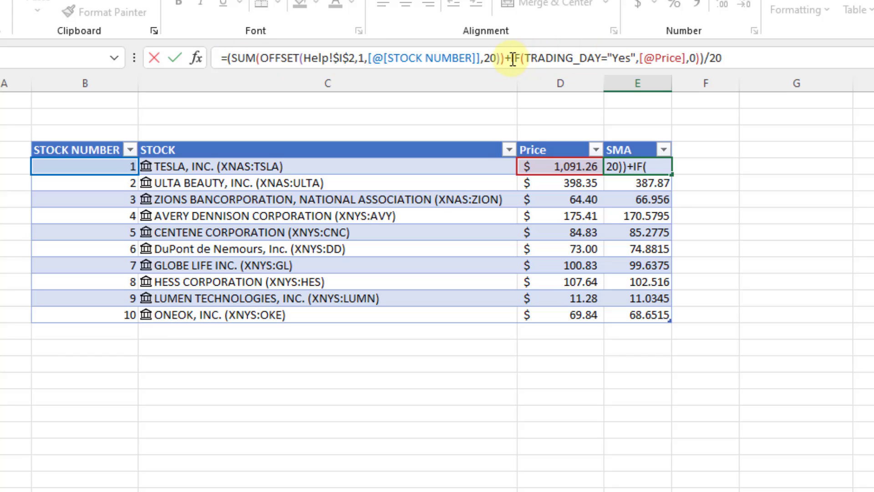
left_click(697, 59, "shift")
left_click(699, 59, "shift")
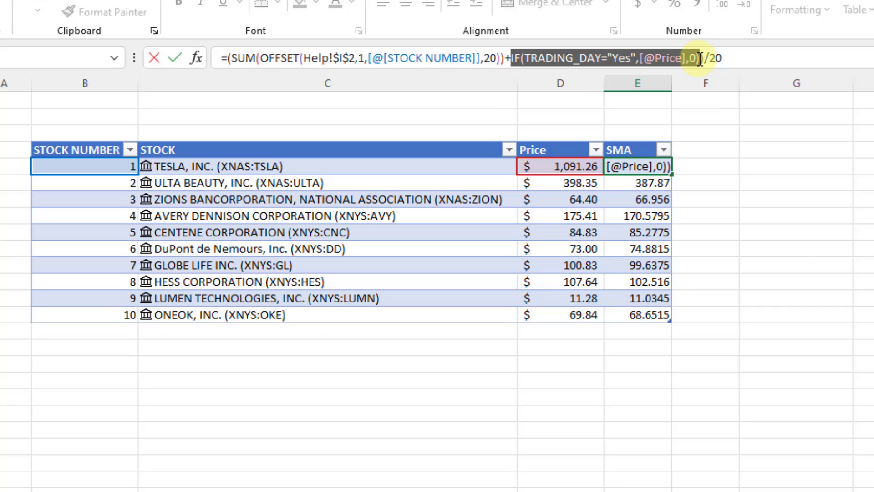
left_click(726, 59)
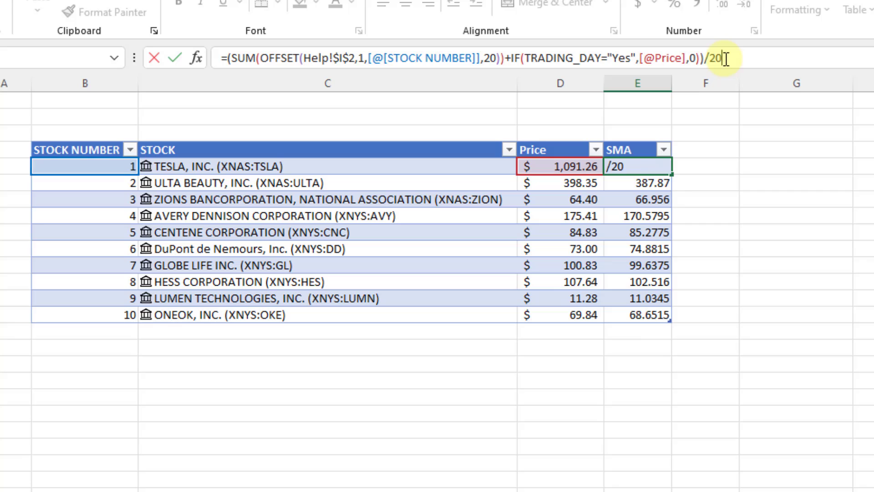
key("ctrl+Return")
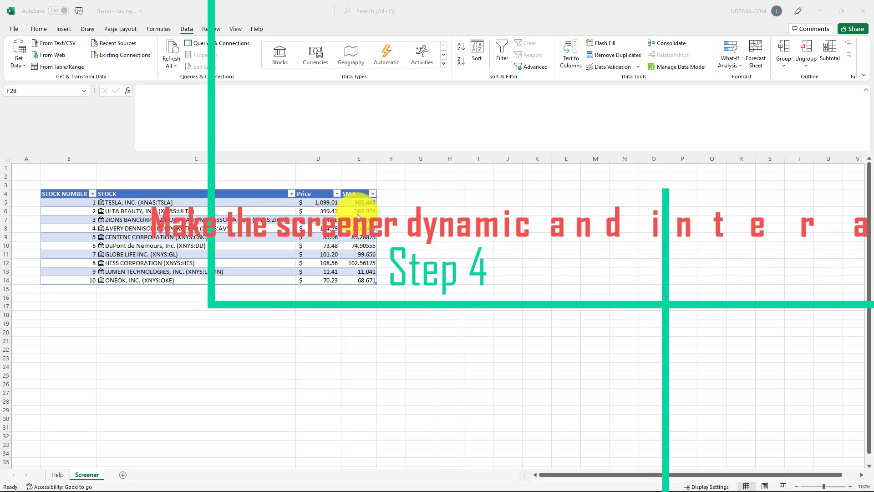
left_click(384, 195)
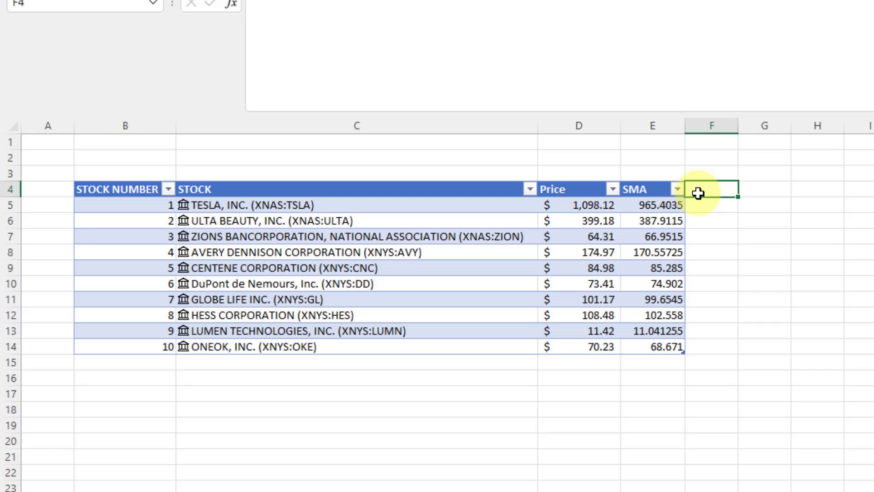
Add Previous close and Change columns to the table, widening Previous close.
type("Previous close")
key("Tab")
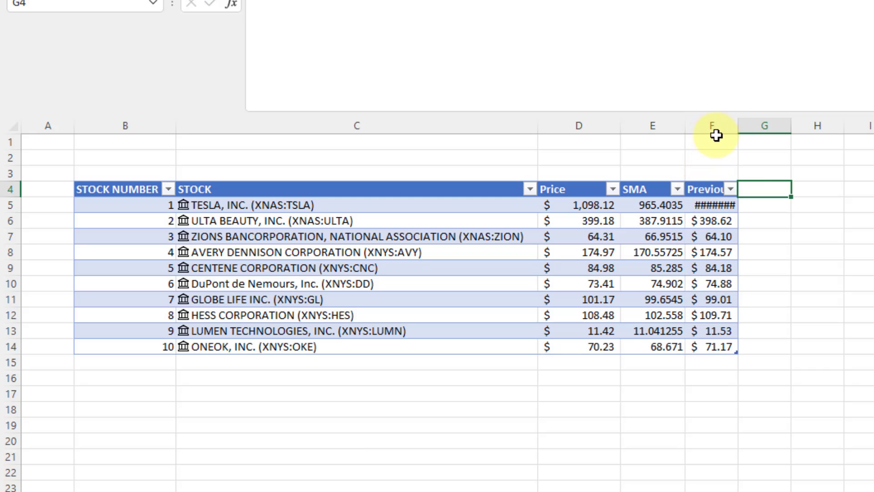
left_click_drag(737, 126, 793, 126)
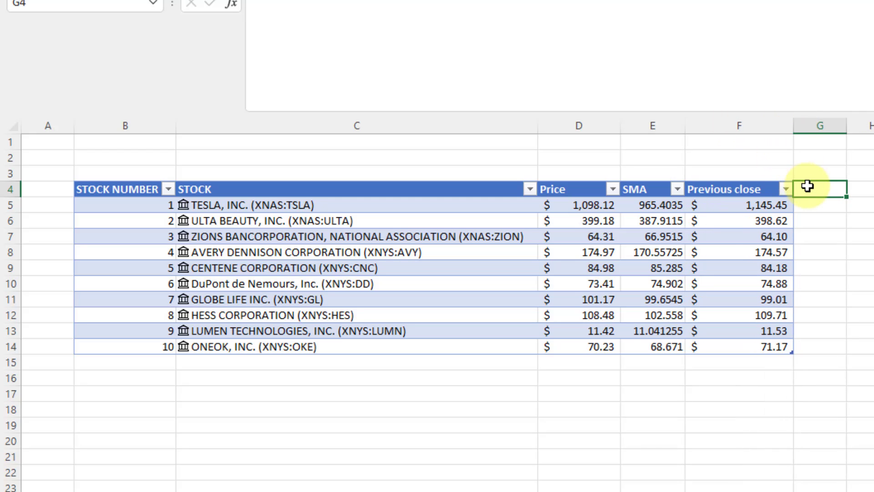
type("Change")
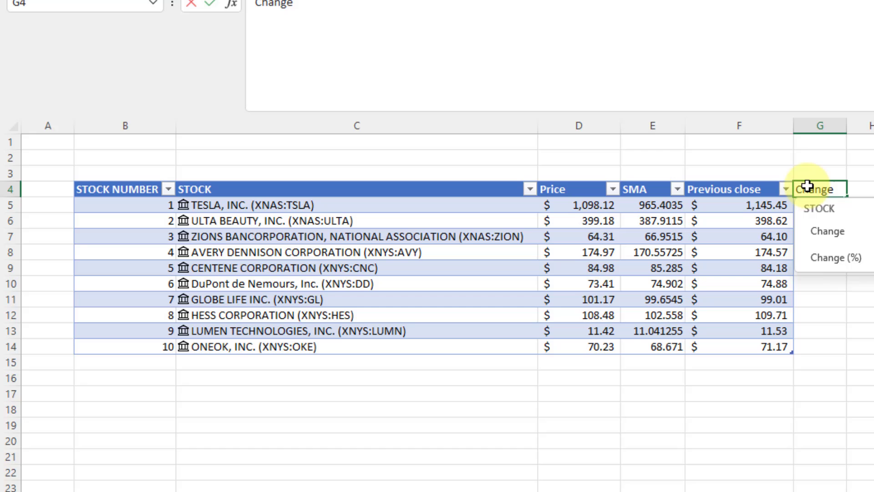
left_click(833, 230)
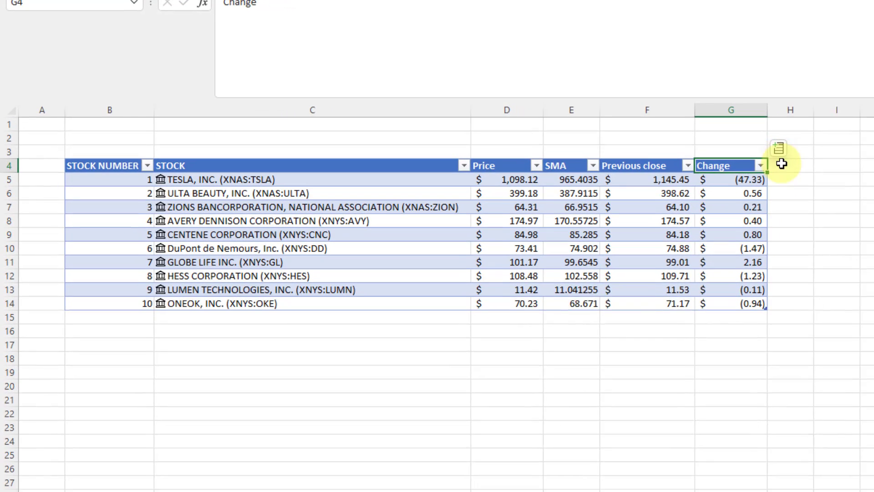
left_click(865, 192)
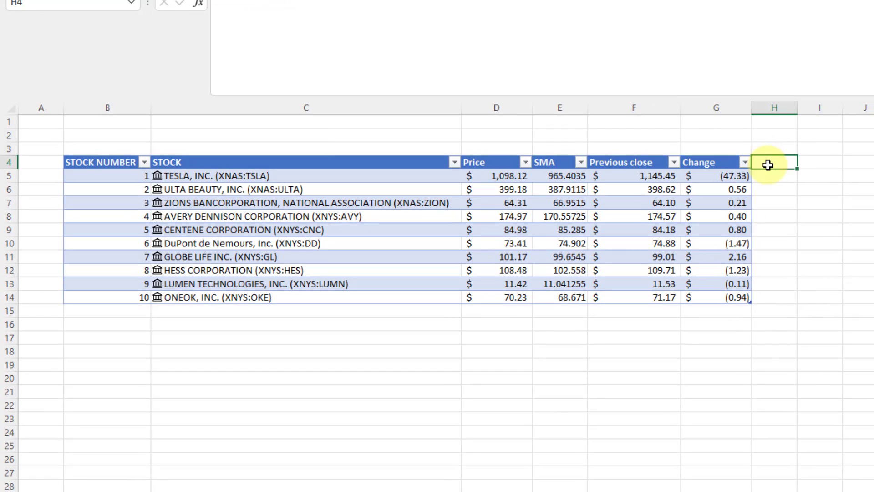
Add a Change (%) column and show its values as percentages with two decimals.
type("Change")
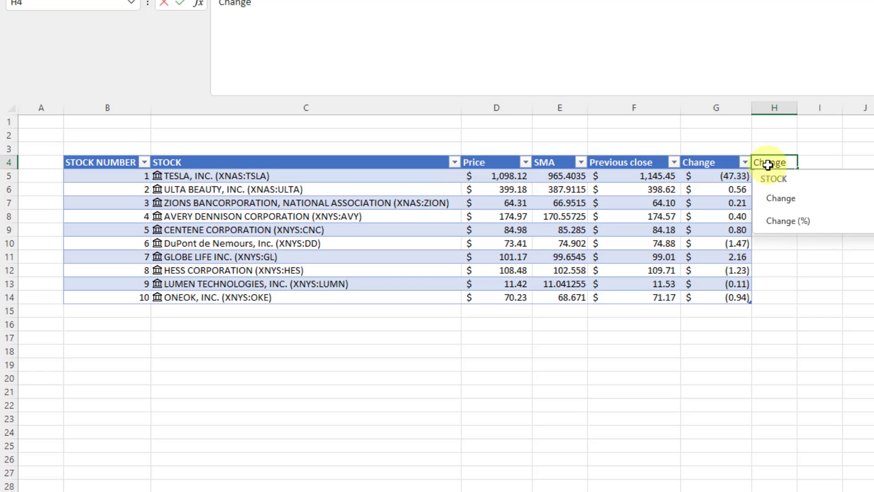
left_click(787, 221)
left_click(868, 216)
left_click_drag(804, 116, 819, 109)
left_click(792, 175)
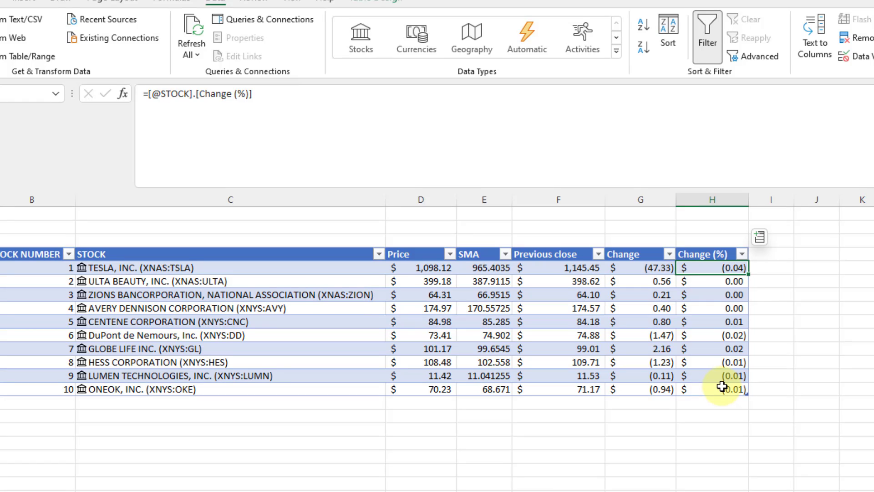
left_click(727, 382, "shift")
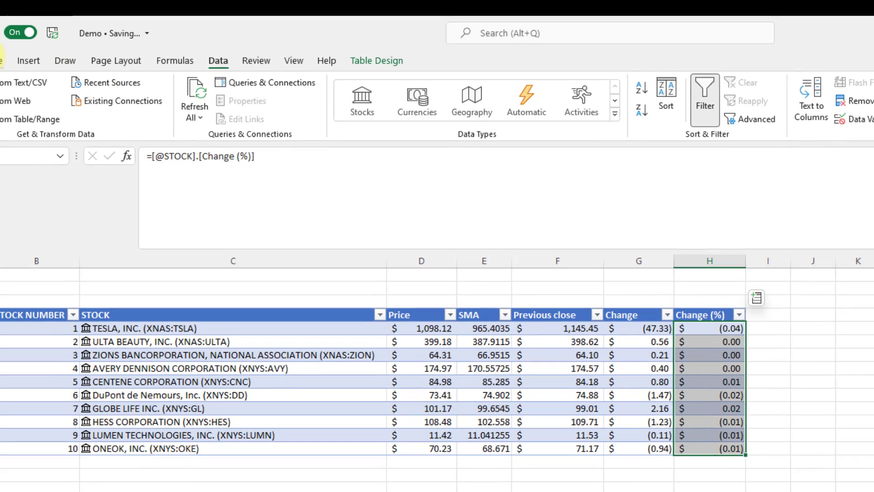
left_click(2, 64)
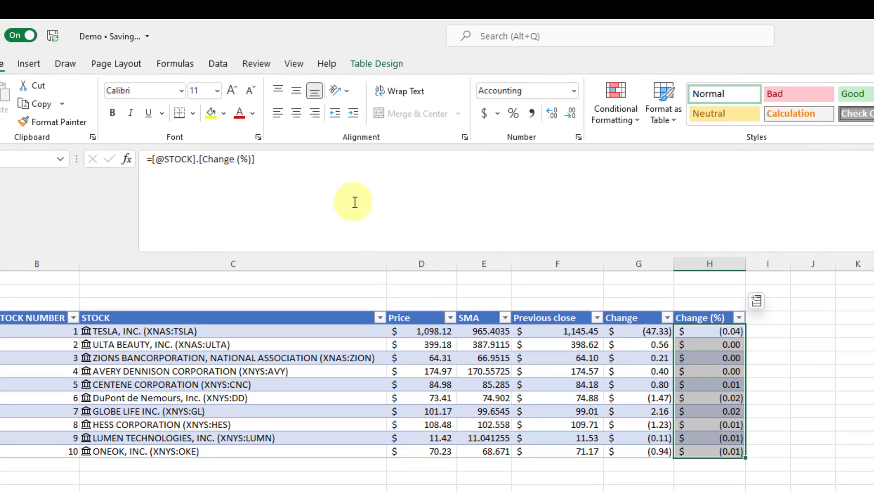
left_click(513, 113)
double_click(555, 115)
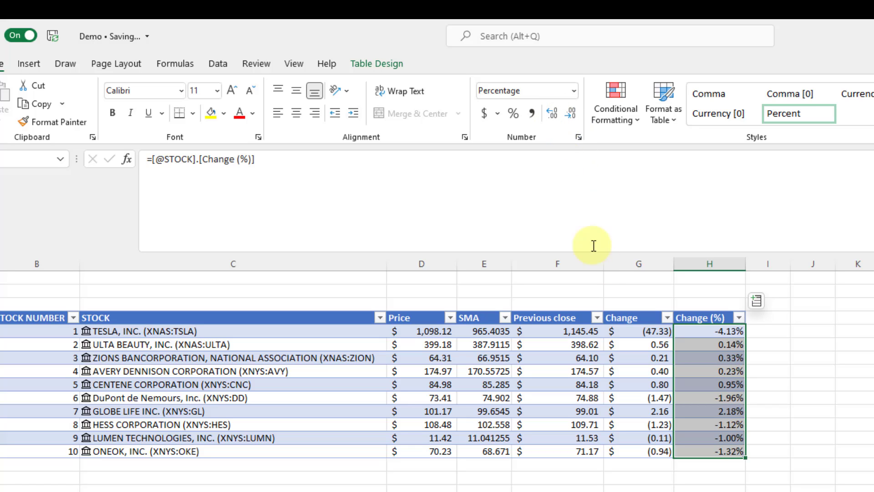
left_click(822, 345)
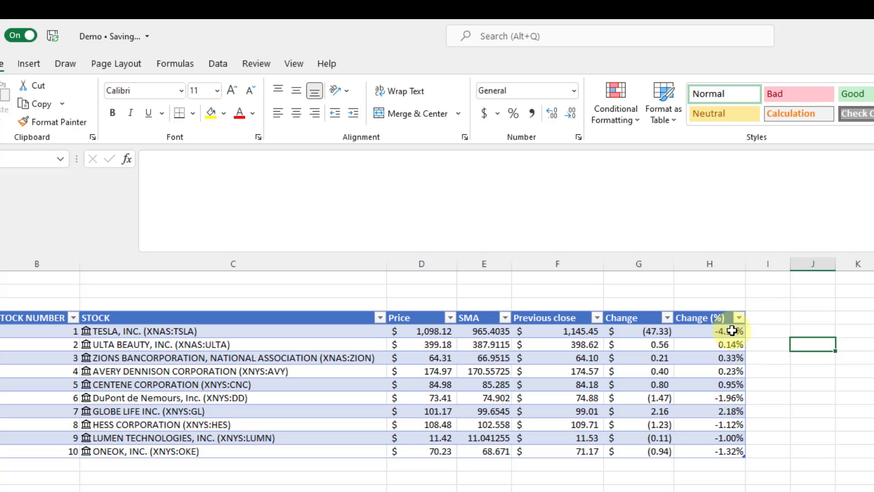
Add a widened Industry column, then select the Change (%) values.
left_click(779, 322)
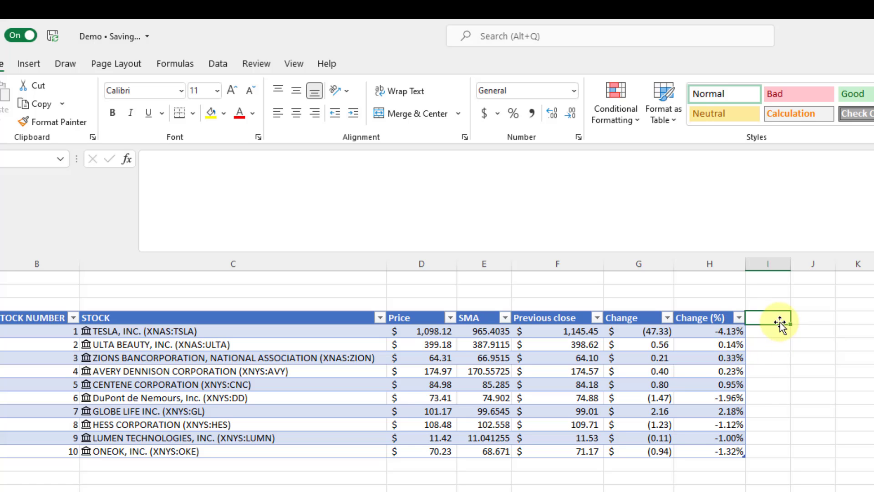
type("Industry")
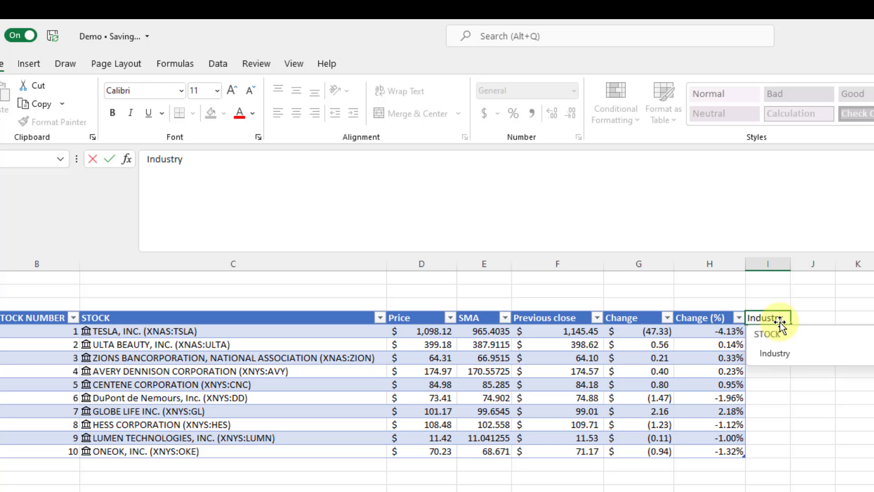
left_click(777, 351)
left_click_drag(793, 269, 873, 269)
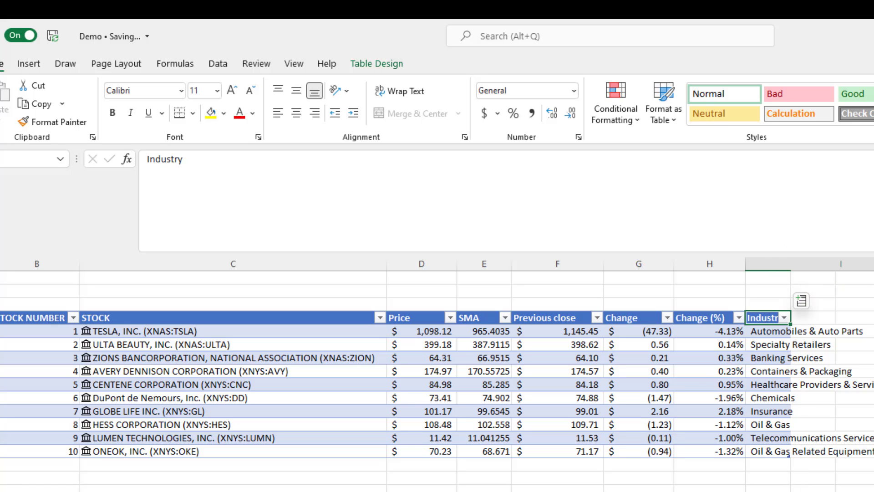
left_click(717, 330)
key("ctrl+shift+Down")
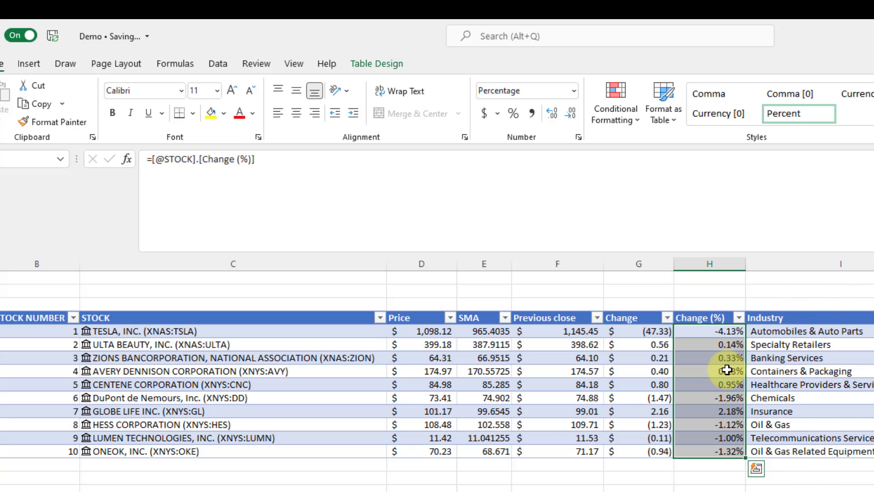
Apply the up/sideways/down arrow icon set to the Change (%) values.
left_click(615, 111)
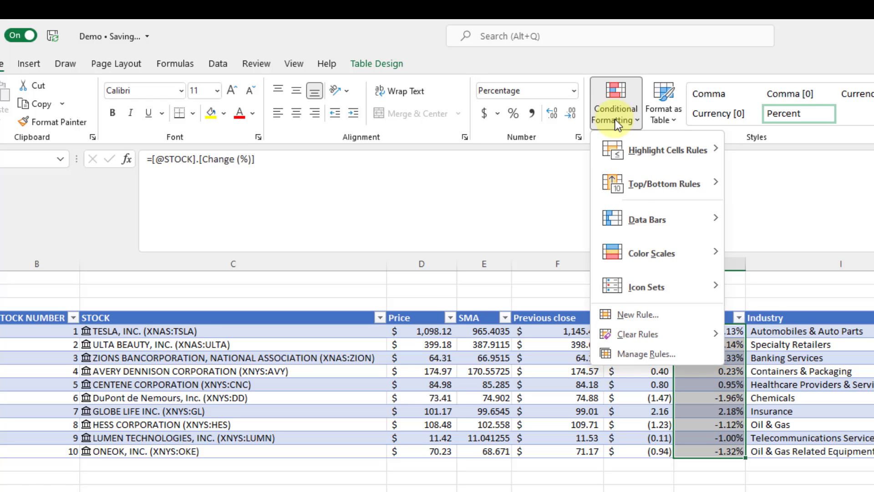
mouse_move(673, 291)
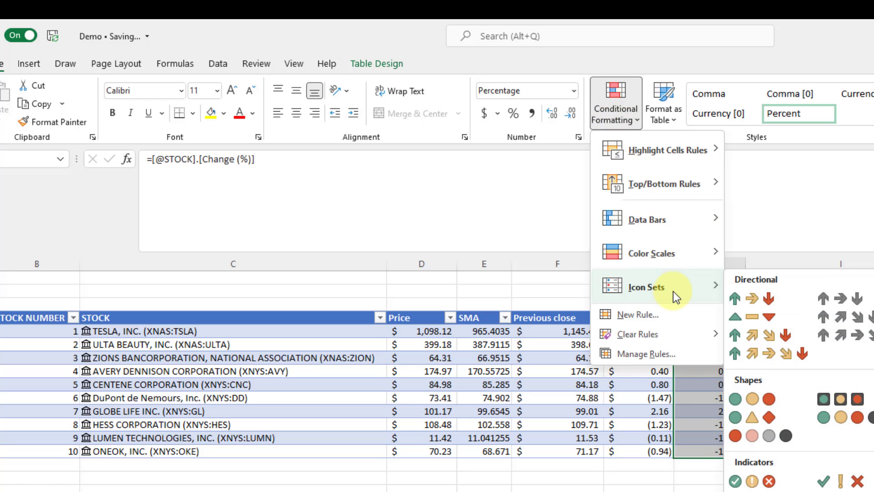
left_click(757, 301)
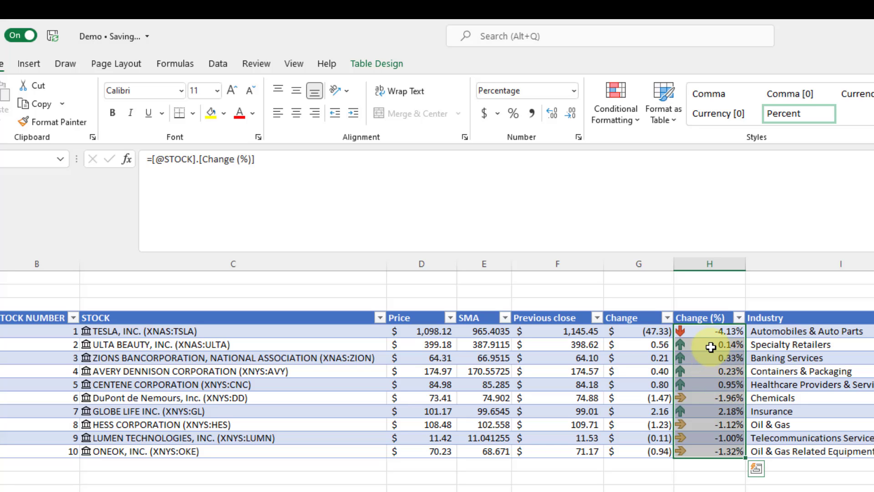
In the icon set rule, set the up-arrow threshold to Number 0.01.
left_click(625, 126)
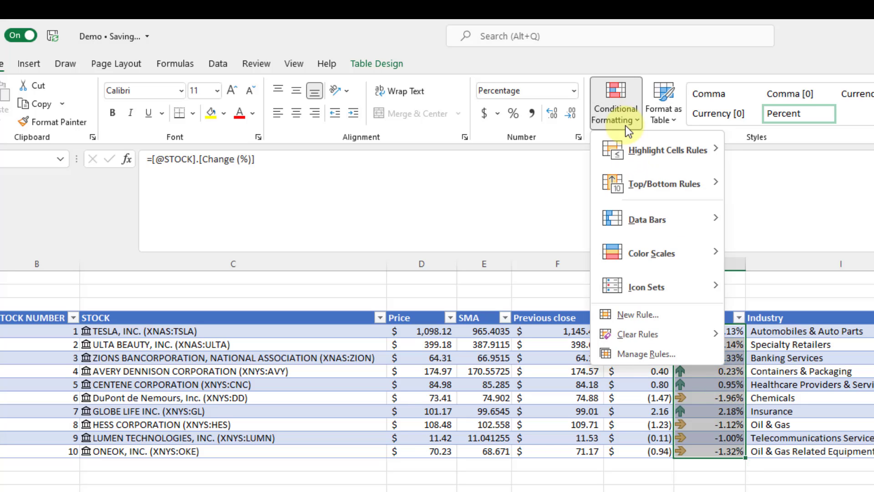
left_click(641, 350)
left_click(545, 441)
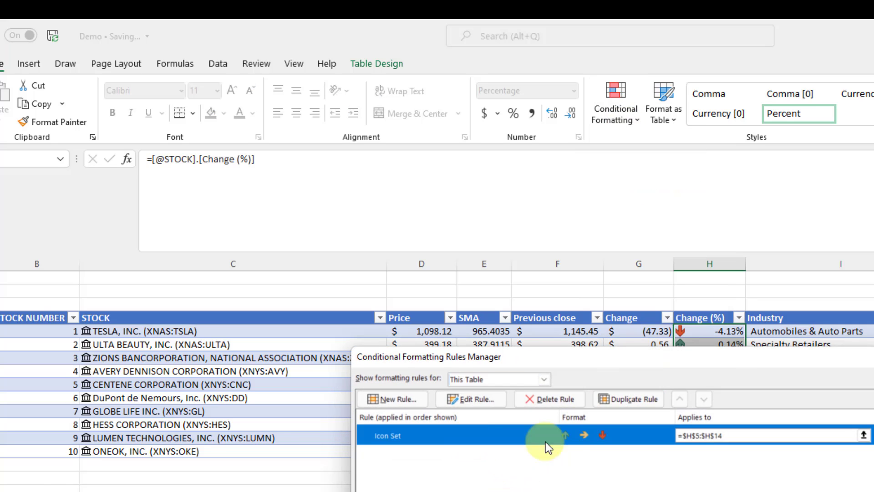
left_click(500, 399)
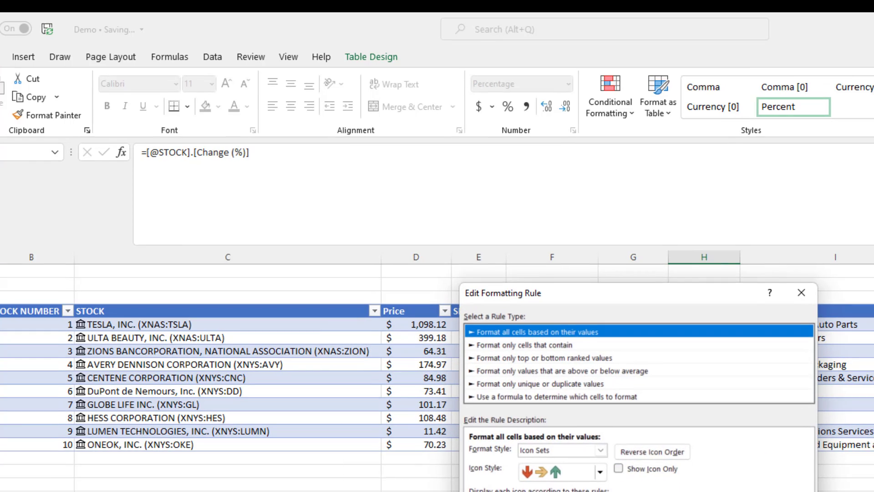
left_click(683, 385)
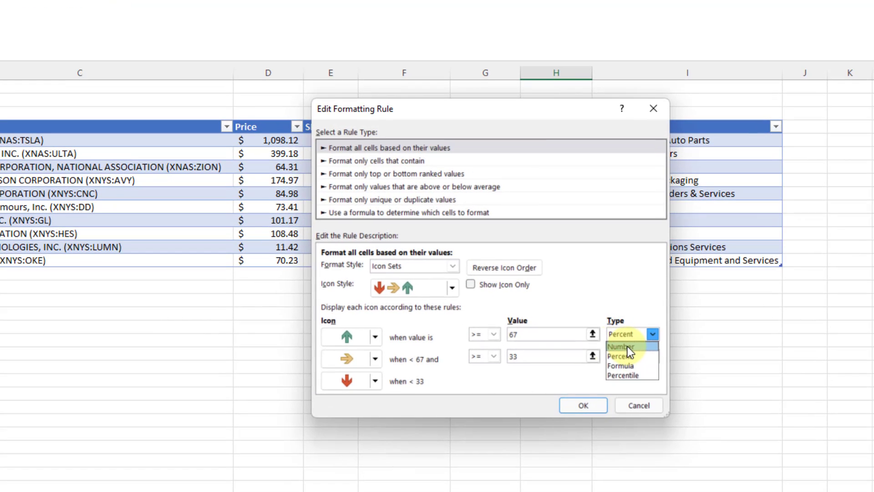
left_click(627, 346)
double_click(516, 334)
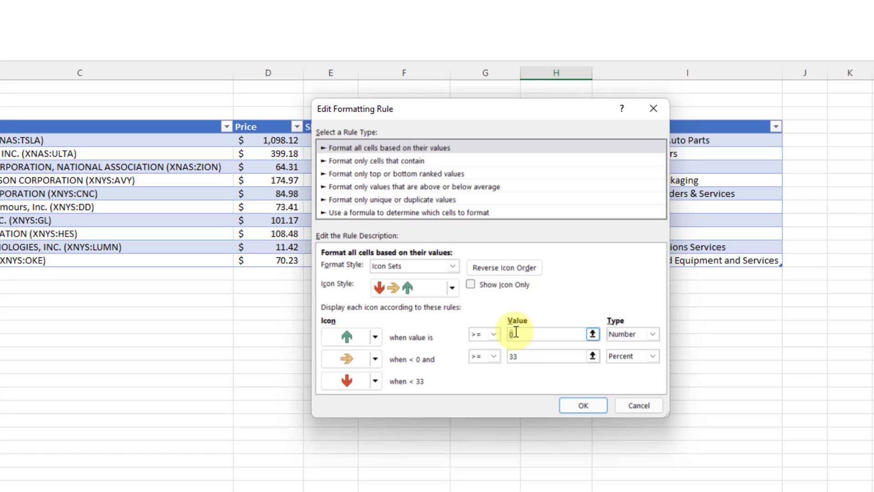
type("0.01")
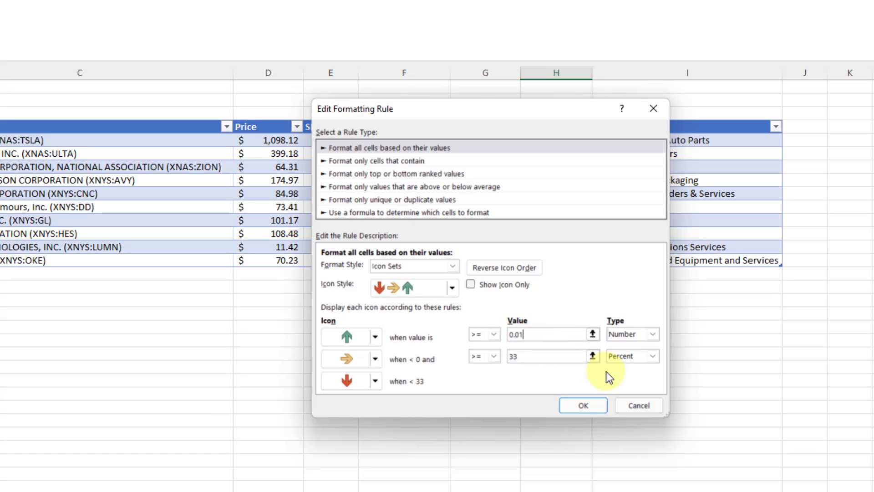
Set the sideways-arrow threshold to Number -0.01 and apply the rule.
left_click(621, 357)
left_click(622, 368)
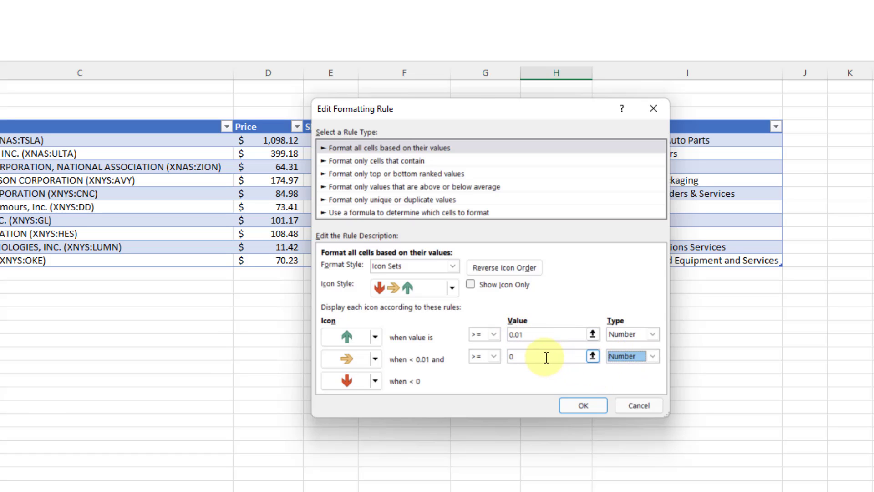
left_click(546, 357)
key("BackSpace")
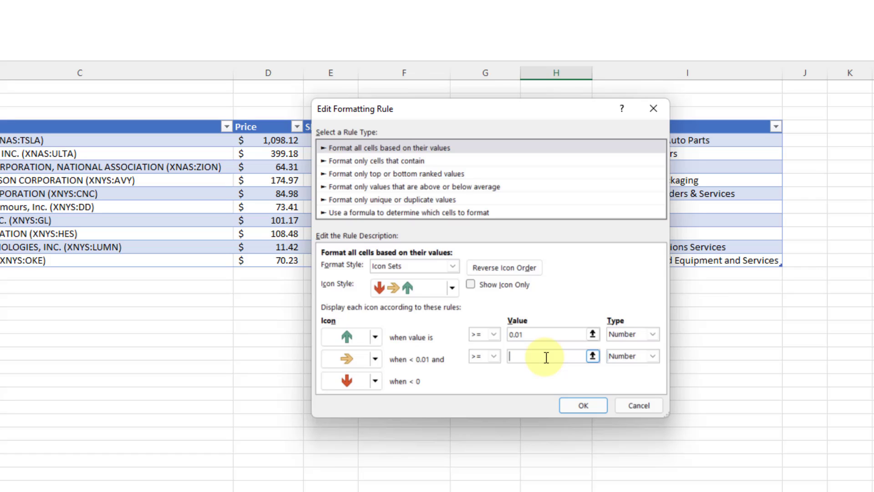
type("-0.01")
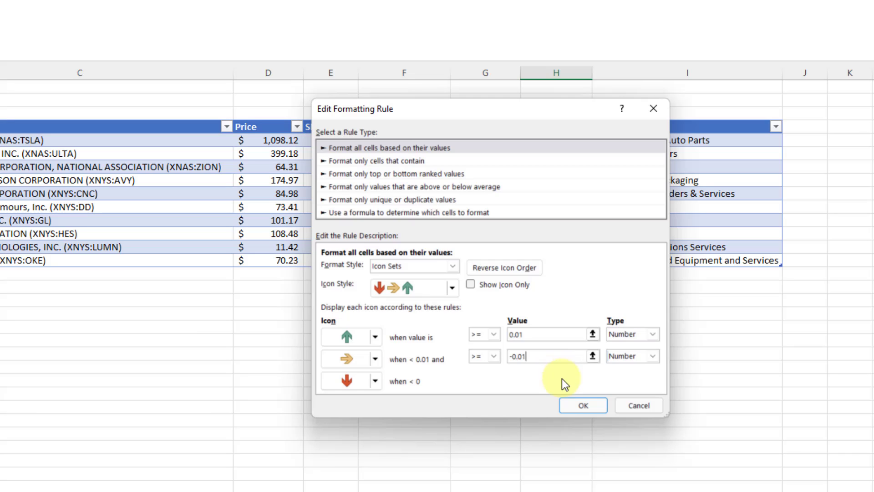
left_click(566, 402)
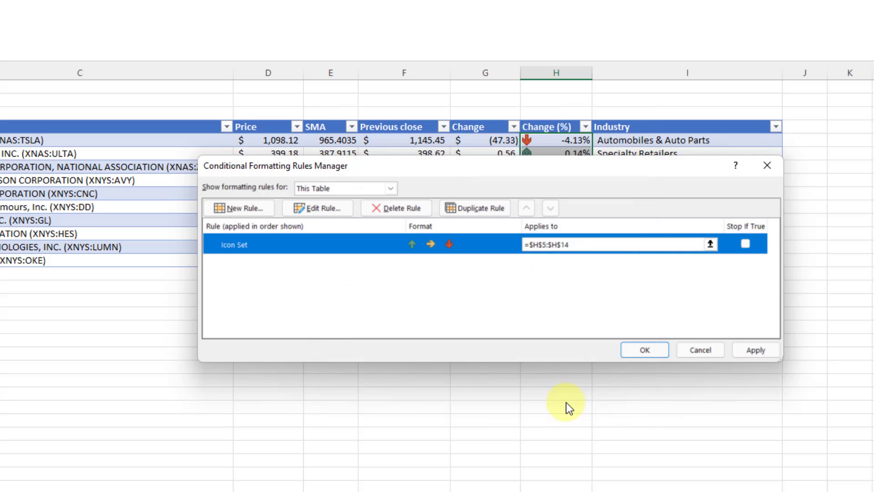
left_click(733, 352)
Close the rules manager and widen the Change (%) column slightly.
left_click(657, 356)
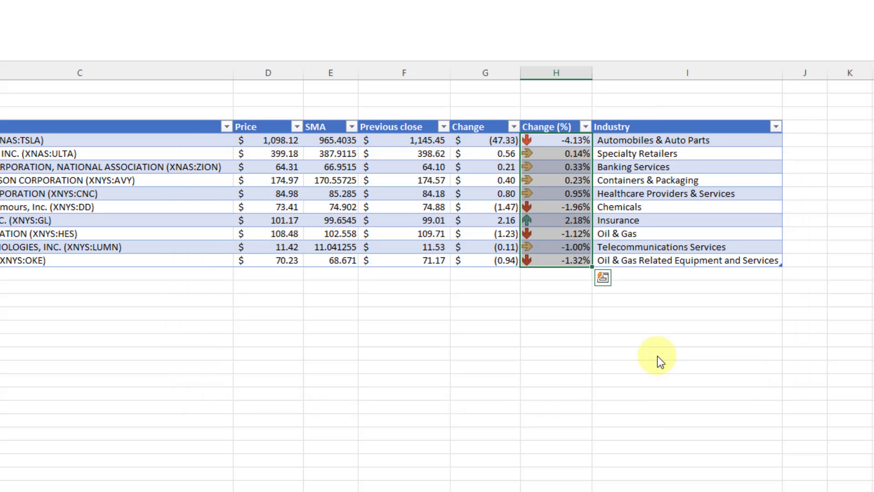
left_click(591, 356)
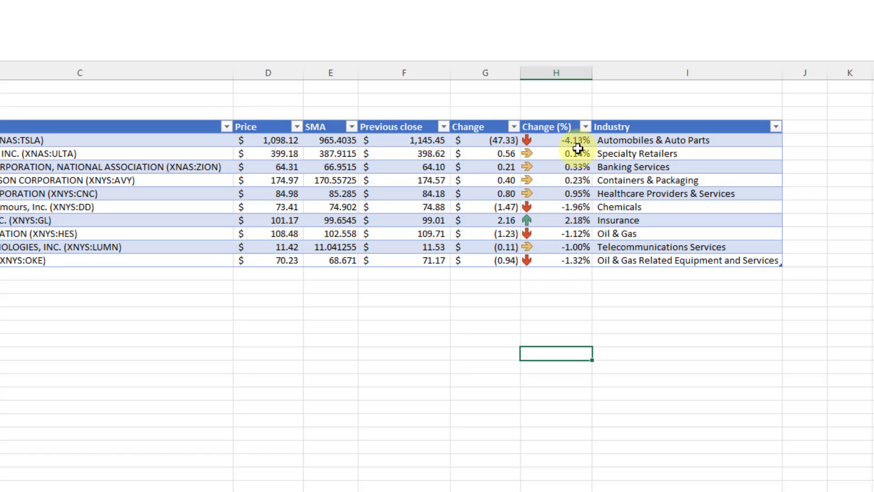
left_click_drag(592, 69, 596, 69)
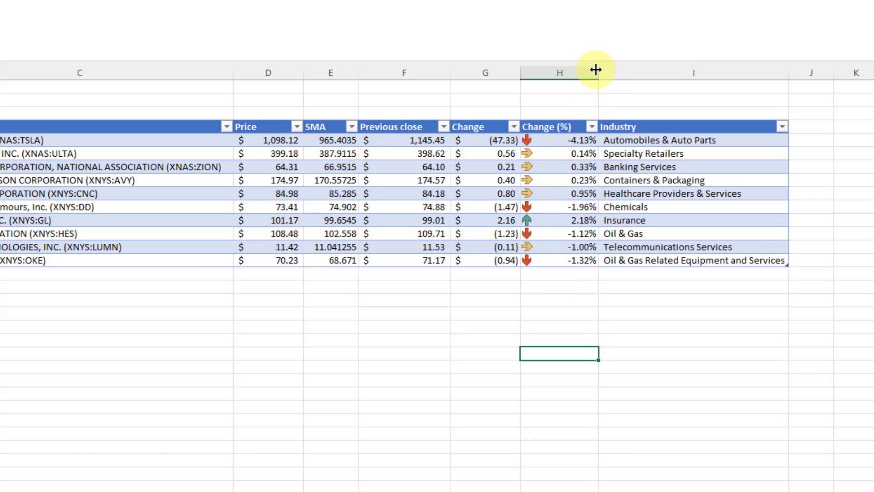
left_click(478, 145)
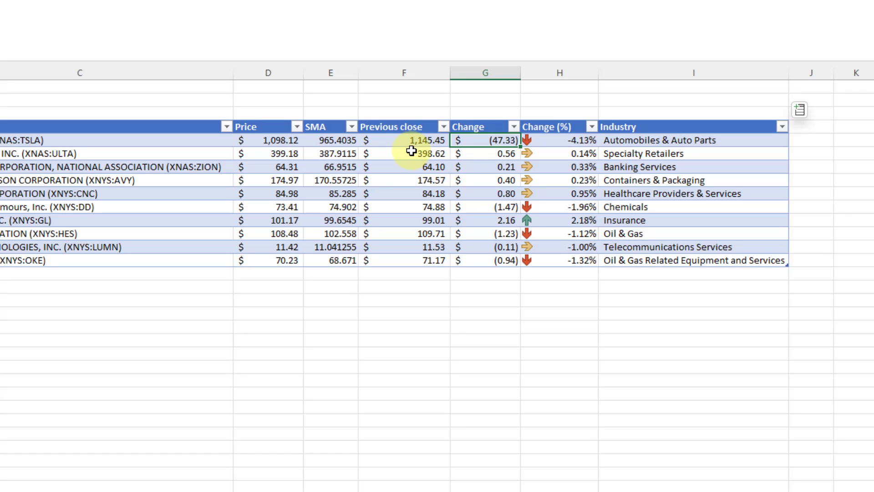
Insert a Signal column before Previous close and begin =if( in Tesla's row.
right_click(397, 69)
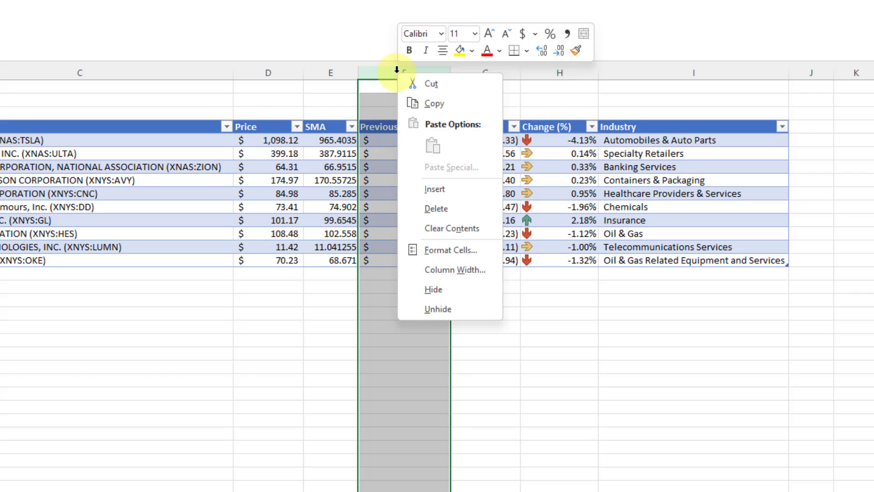
left_click(442, 190)
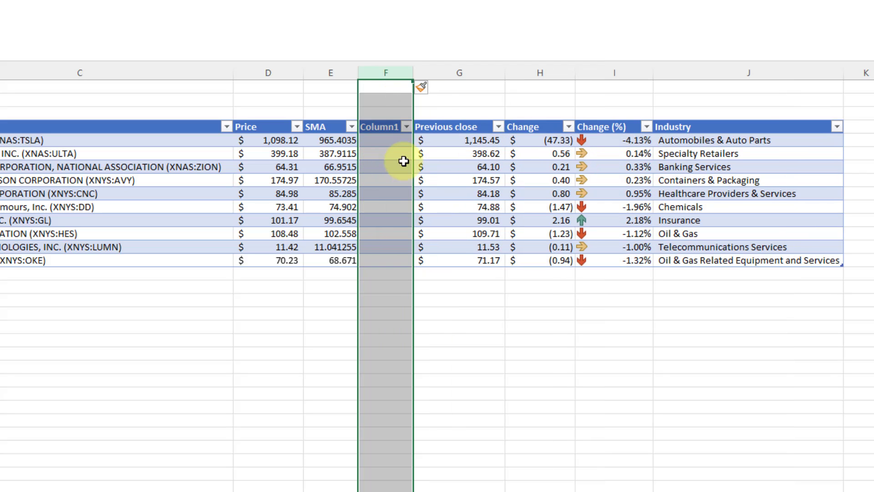
left_click(396, 128)
type("Signal")
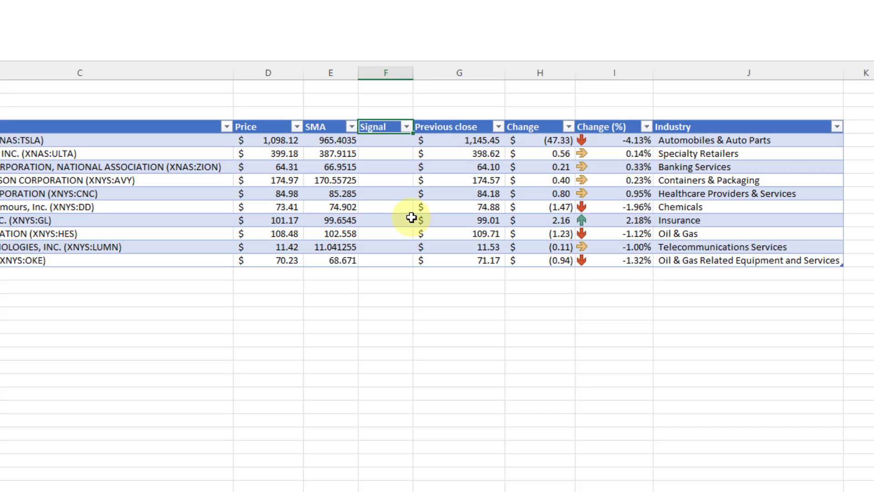
key("Return")
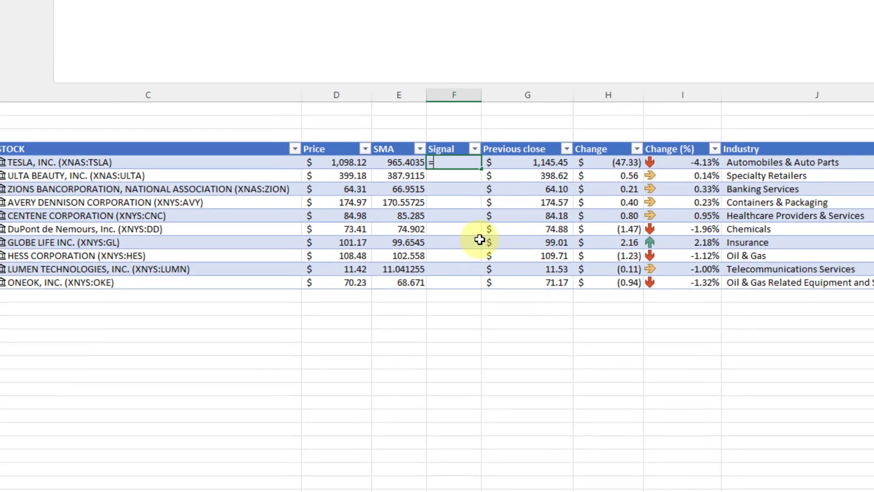
type("=if(")
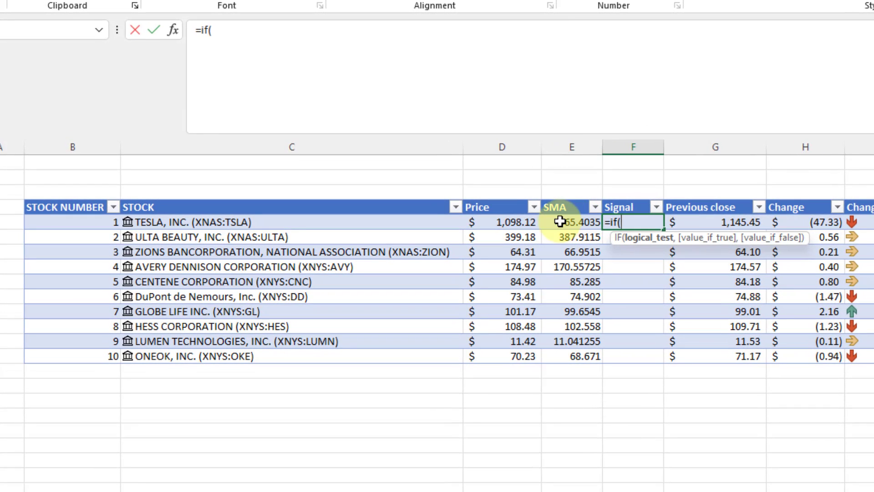
left_click(508, 216)
type(">")
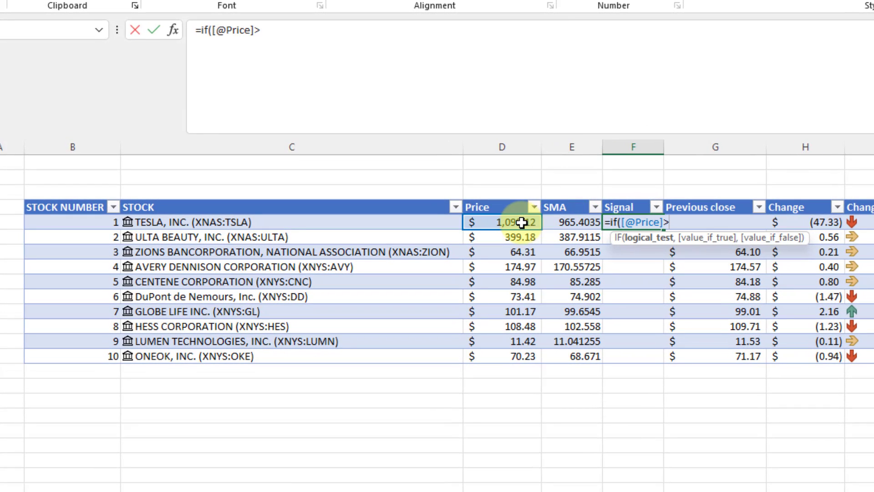
left_click(565, 222)
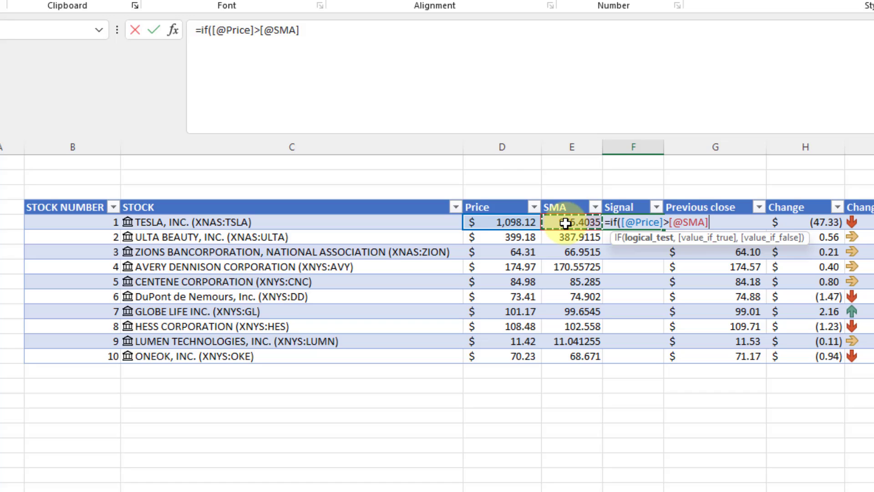
type(",\"Buy")
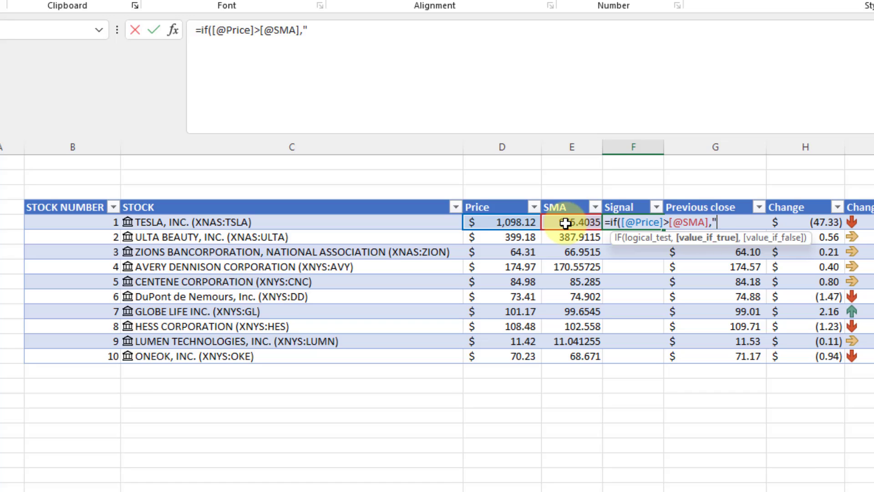
type("\",")
type("IF(")
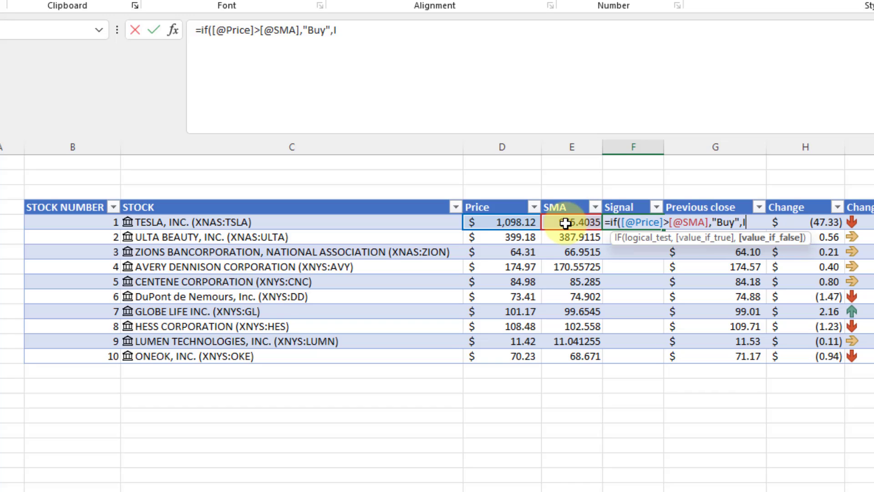
left_click(526, 223)
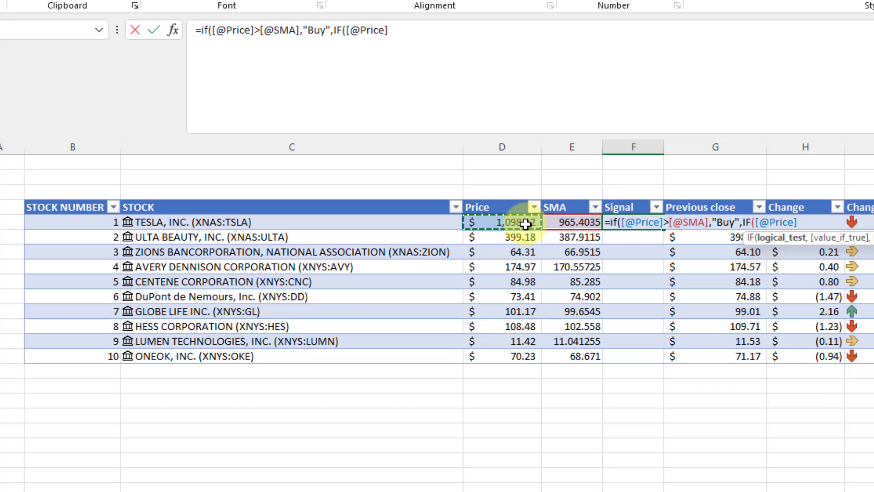
type("<")
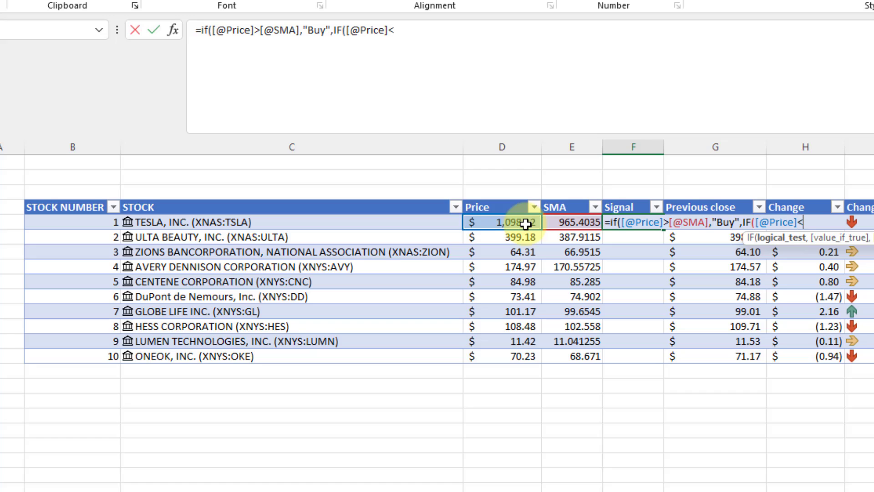
left_click(555, 225)
type(",\"Sell\",")
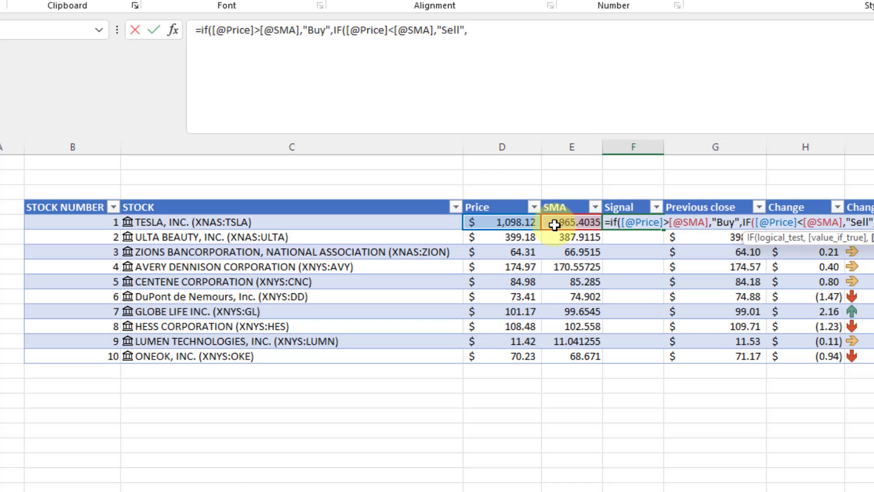
type("\"Neutral\")")
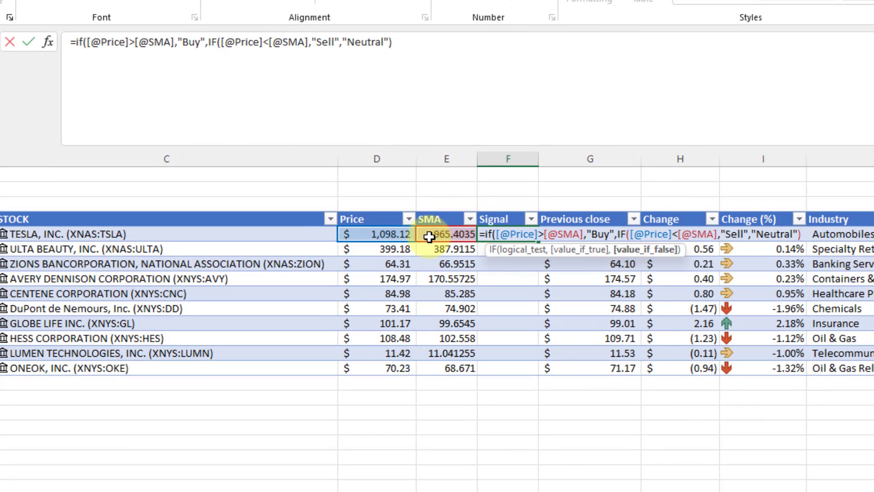
type(")")
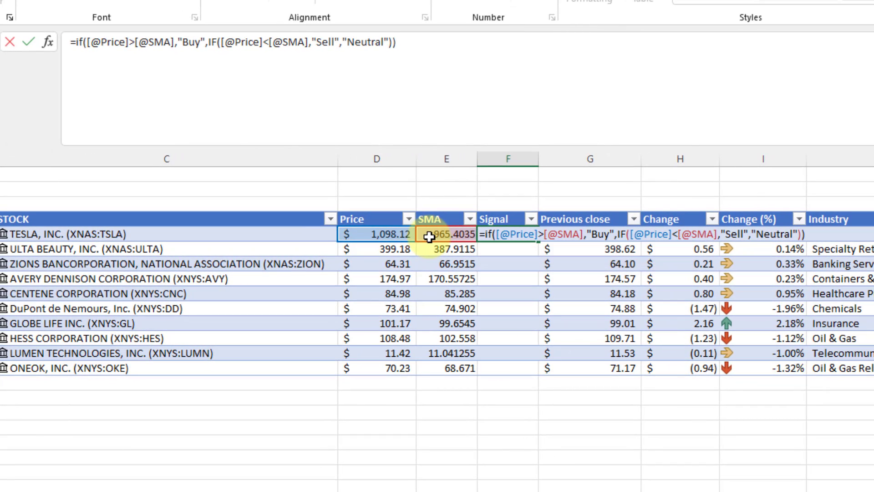
key("Return")
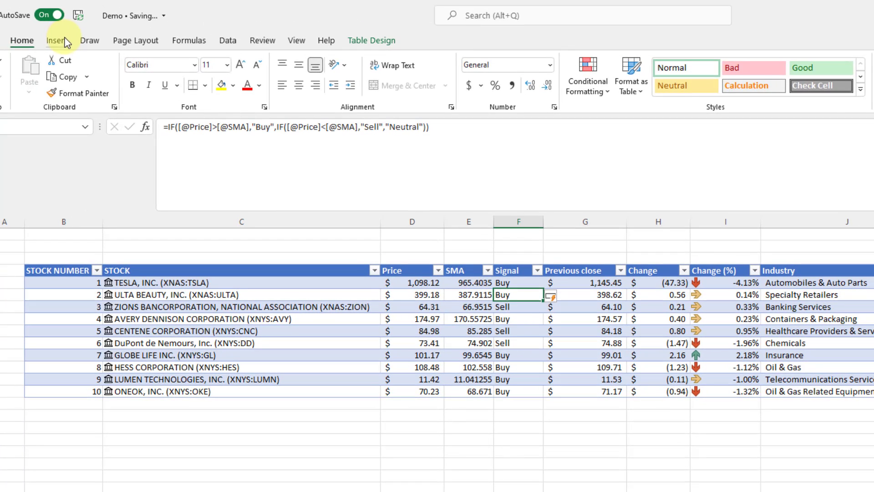
Insert slicers for the table's Signal and Industry columns.
left_click(21, 3)
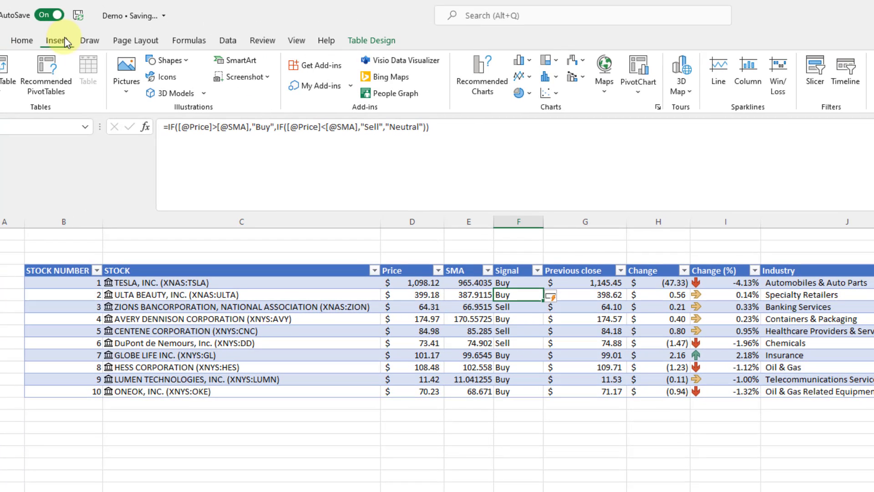
left_click(816, 77)
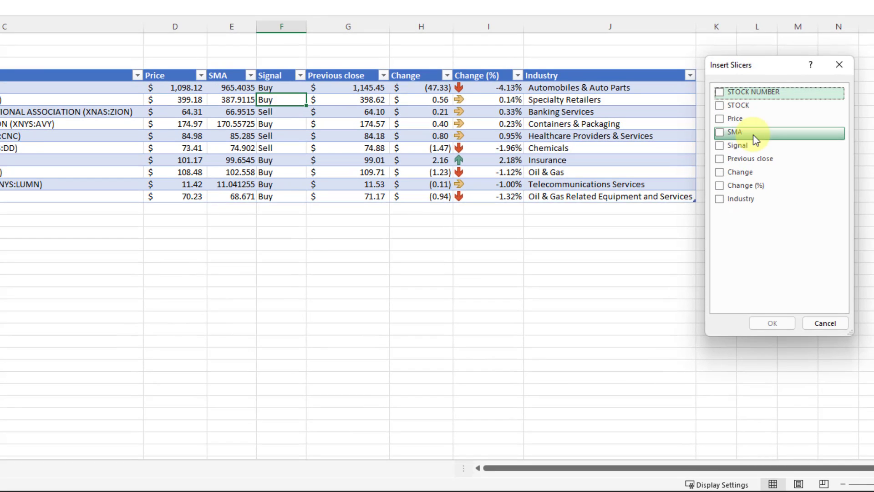
left_click(718, 148)
left_click(719, 199)
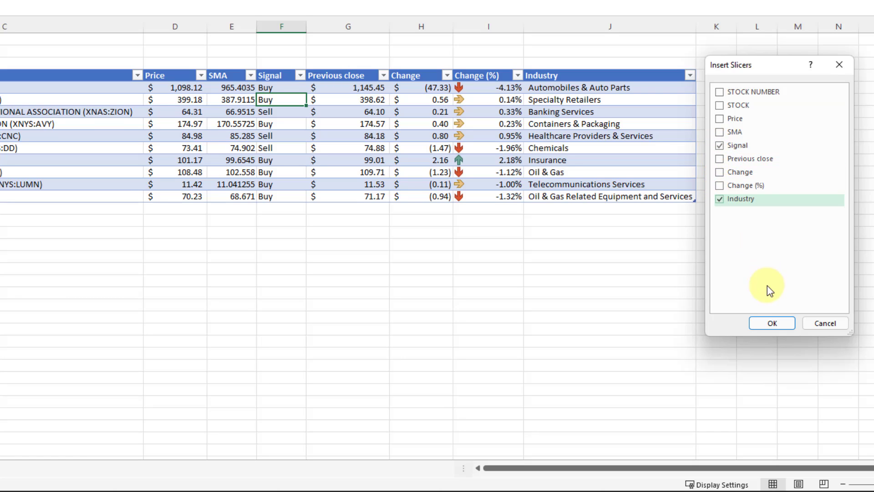
left_click(771, 324)
Stack the shortened Signal slicer above the Industry slicer beside the table.
left_click_drag(377, 152, 767, 72)
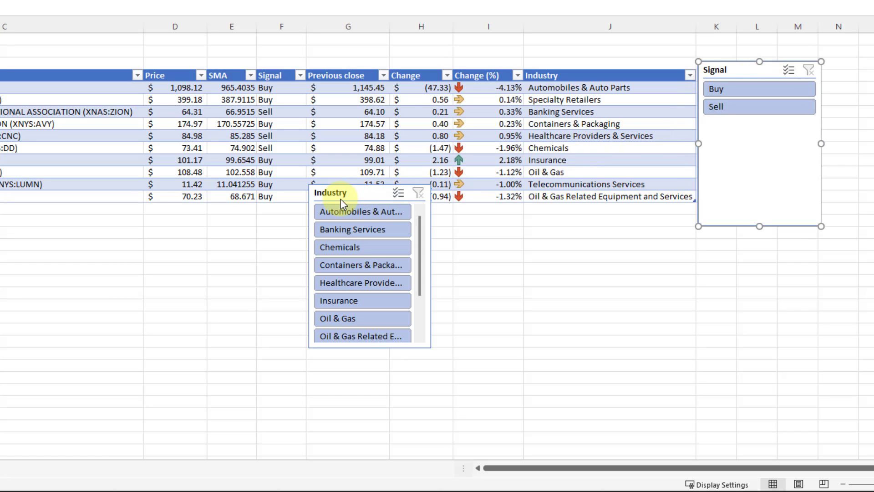
left_click_drag(342, 203, 781, 161)
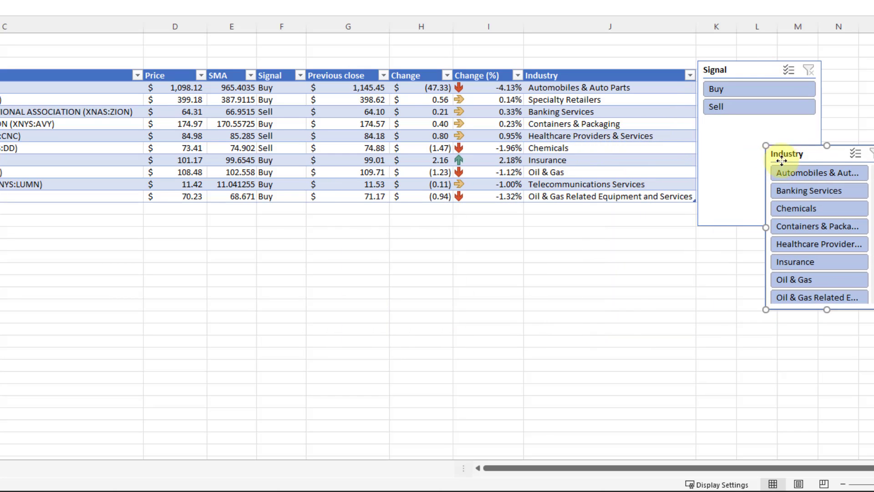
left_click(754, 125)
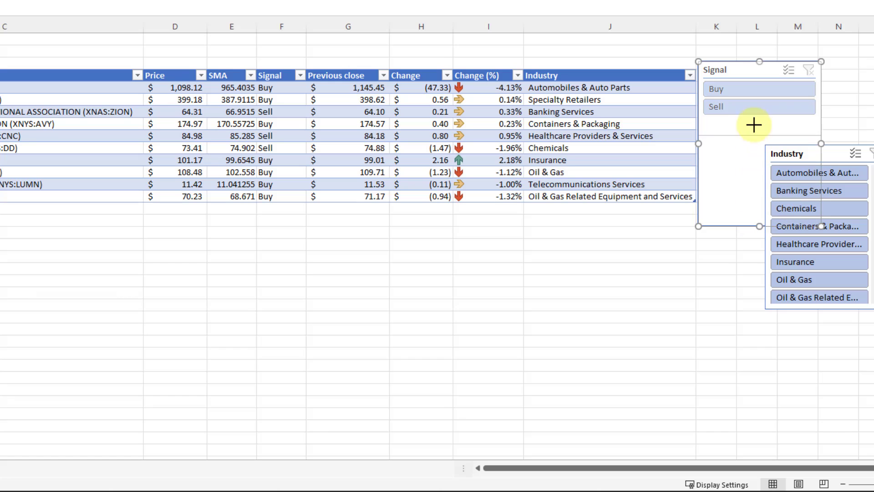
left_click_drag(754, 125, 753, 121)
left_click_drag(793, 153, 729, 134)
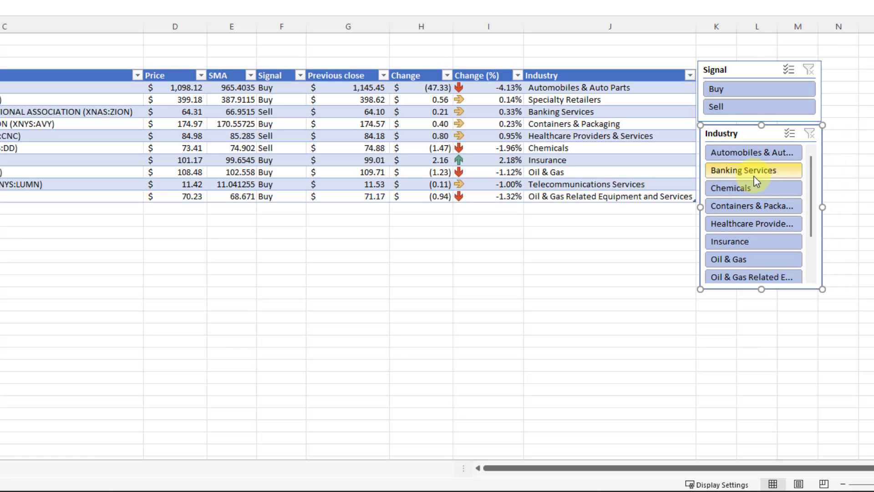
Test the Signal slicer with Buy, then Sell, then clear its filter.
left_click(749, 96)
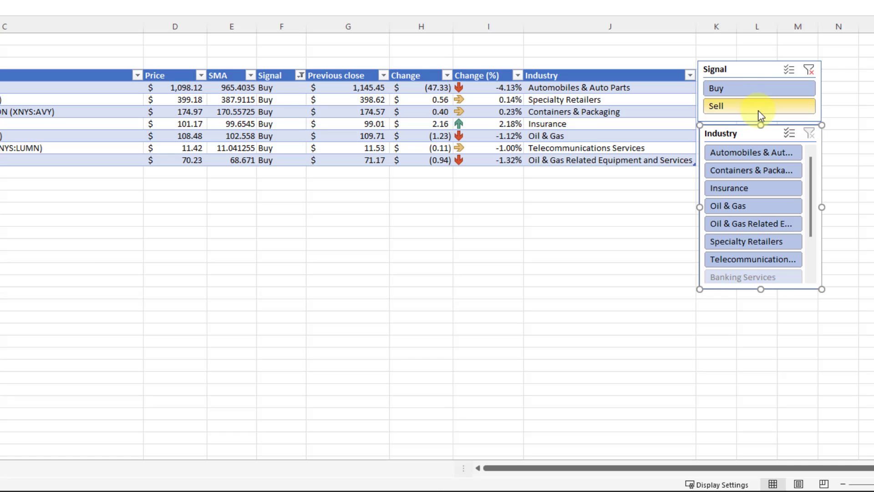
left_click(758, 113)
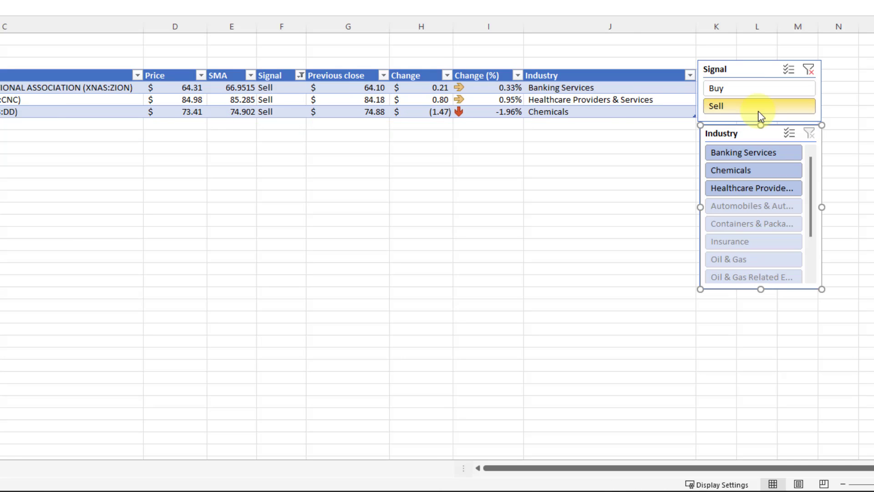
left_click(808, 70)
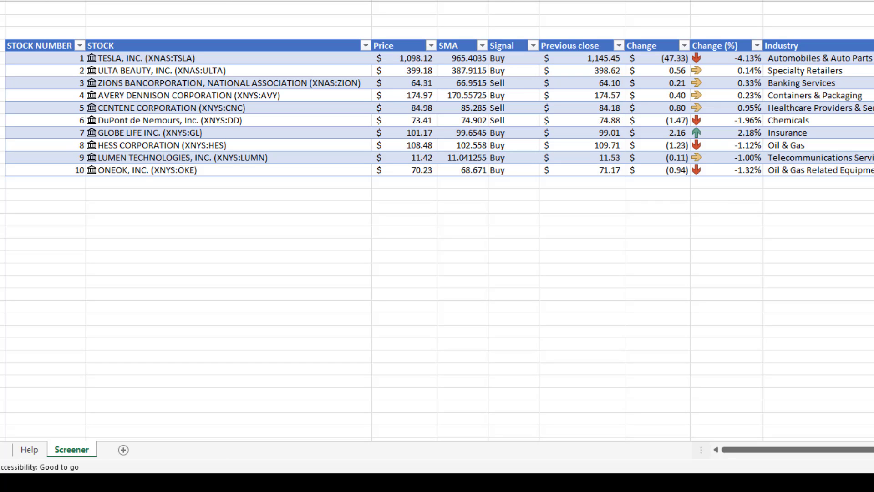
On the Help sheet, name the SMA Period cell PER.
left_click(34, 443)
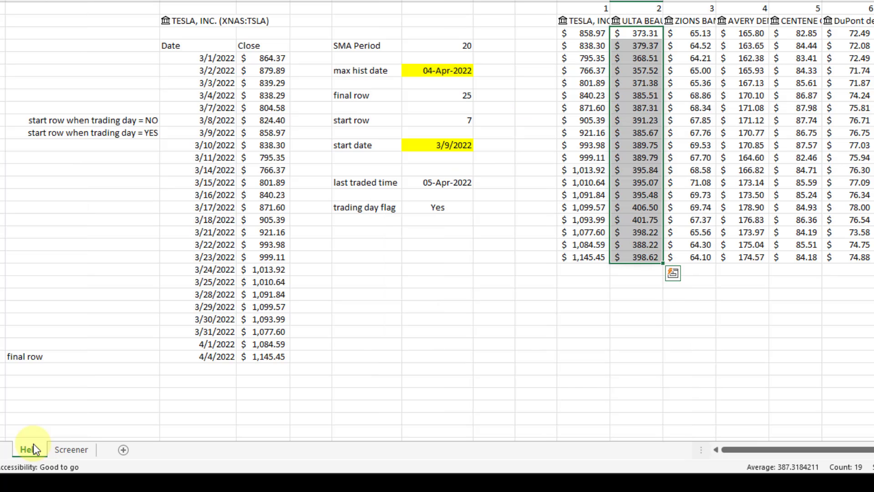
left_click(450, 45)
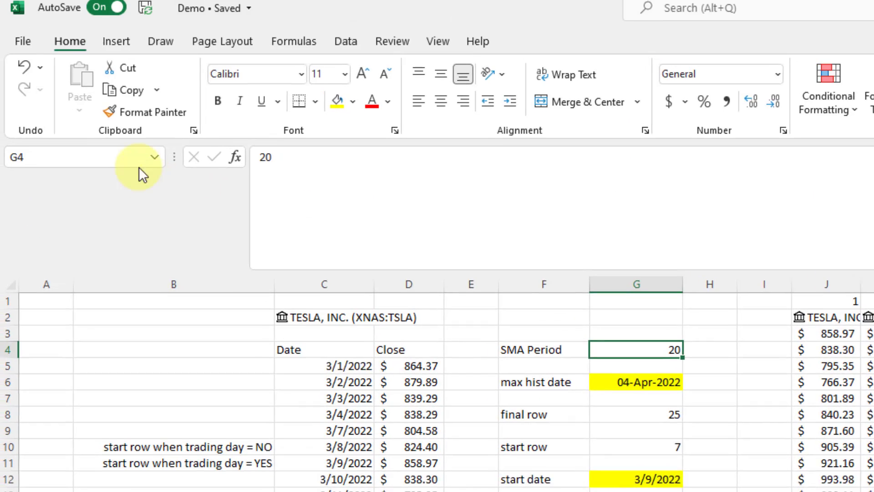
left_click(123, 156)
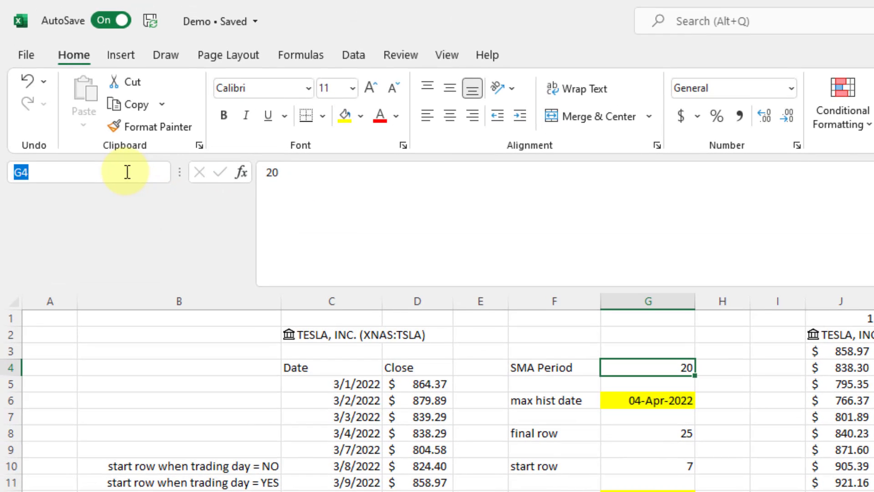
type("PER")
key("Return")
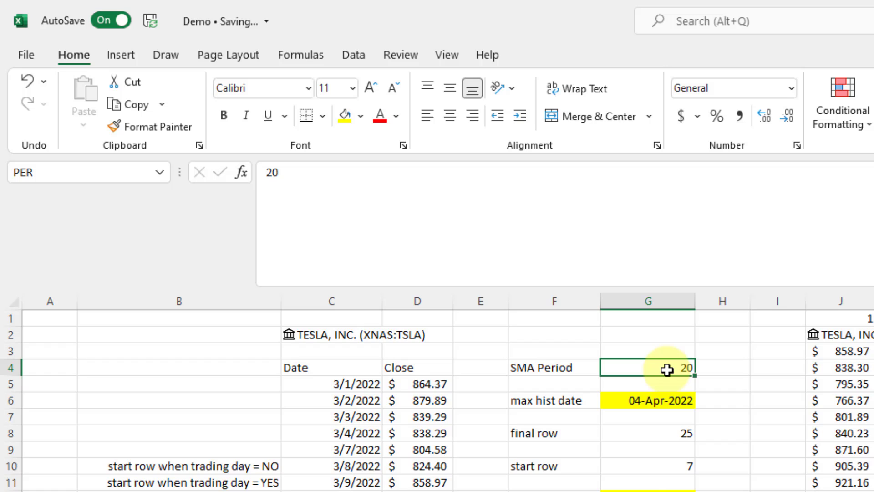
Change the STOCKHISTORY start date offset to 1000 days.
left_click(351, 366)
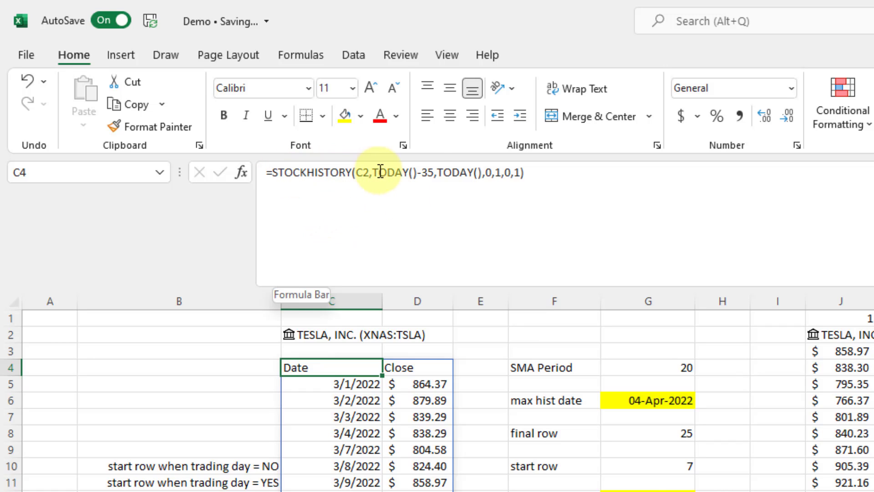
left_click(429, 172)
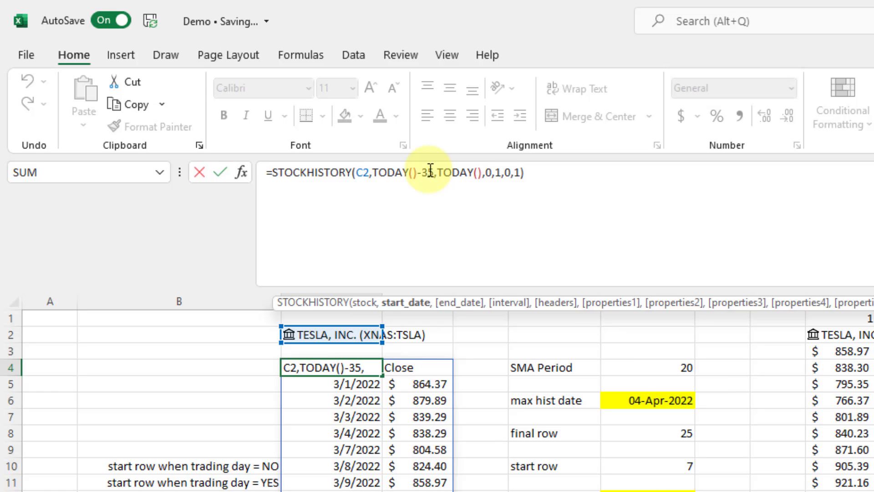
type("1000")
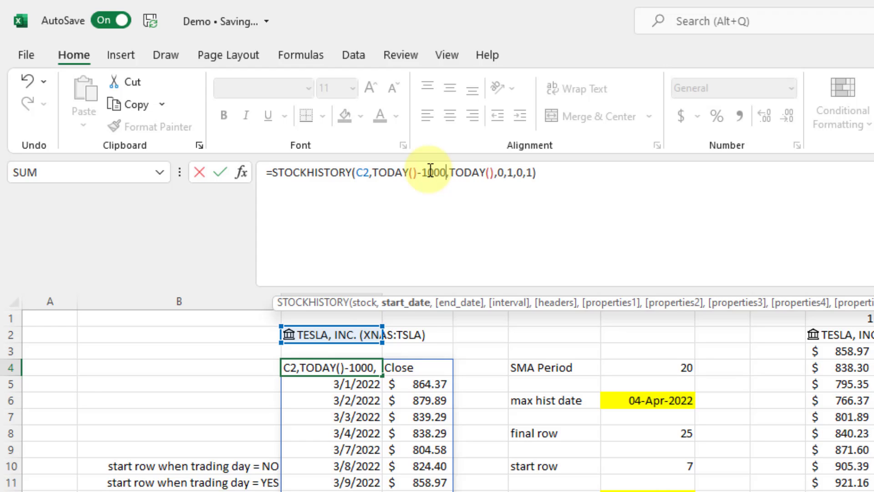
key("Return")
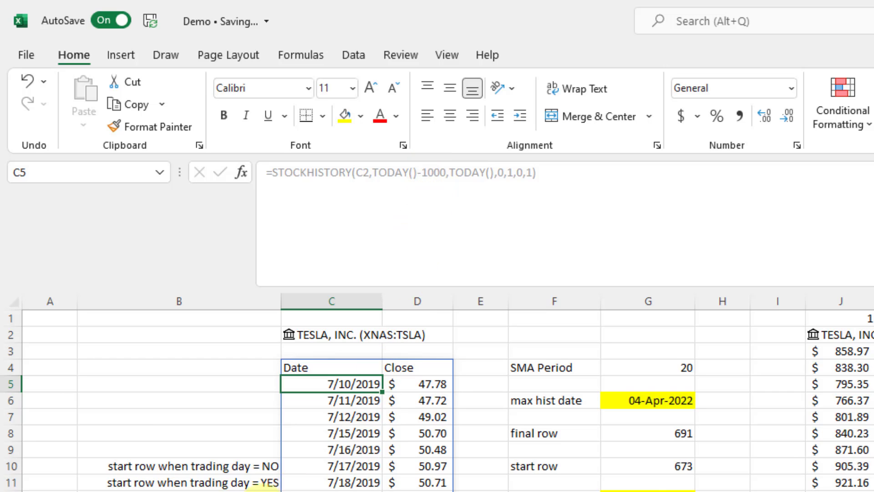
Delete the start-row and final-row helper labels in column B.
left_click(211, 466)
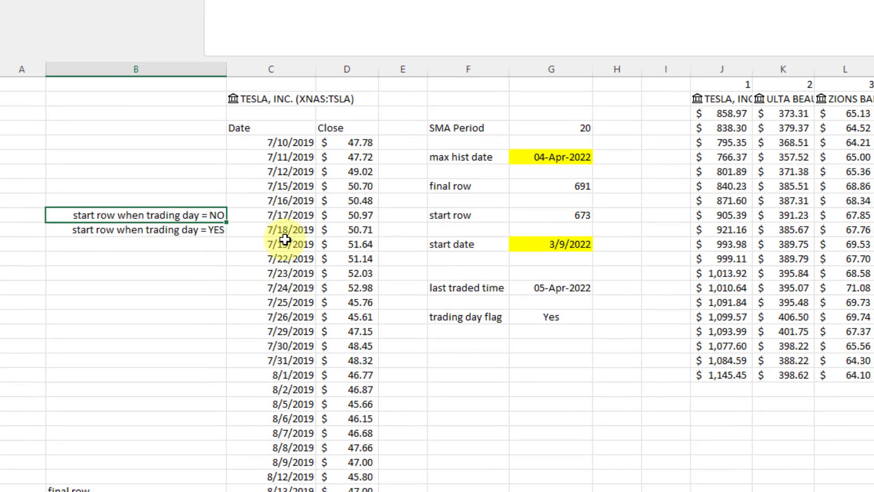
key("shift+Down")
key("Delete")
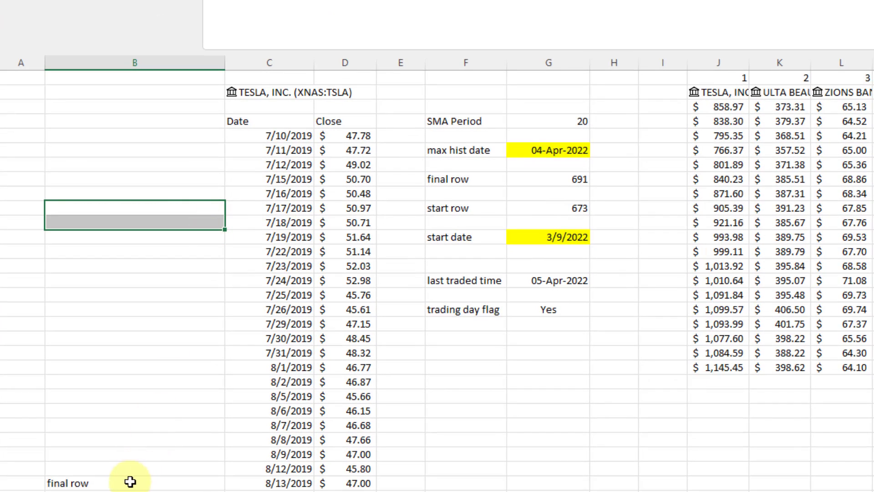
left_click(130, 482)
key("Delete")
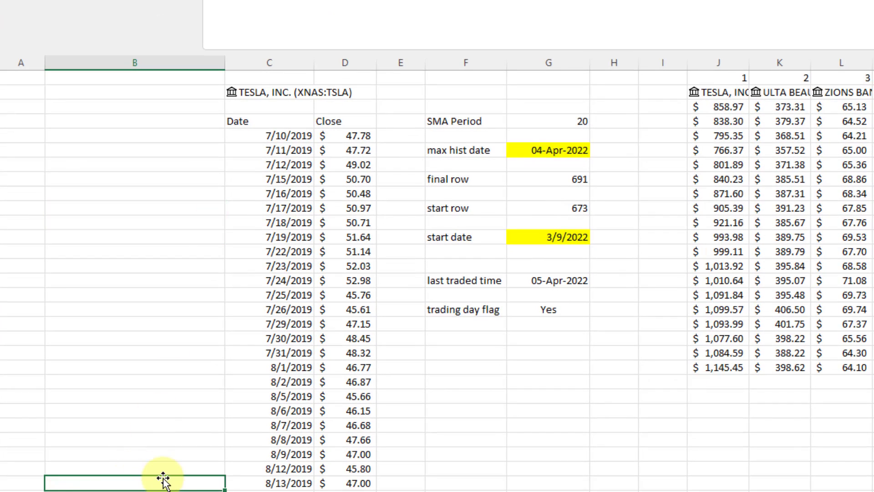
Set the SMA Period to 50.
left_click(301, 119)
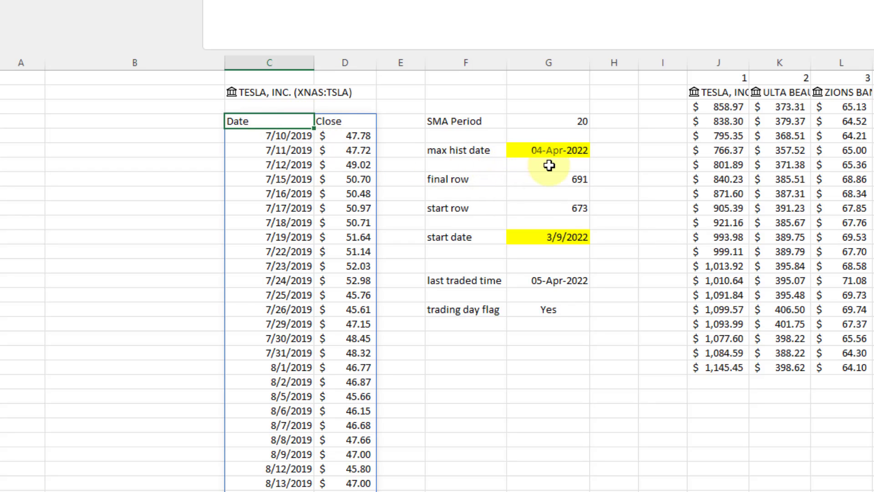
left_click(556, 121)
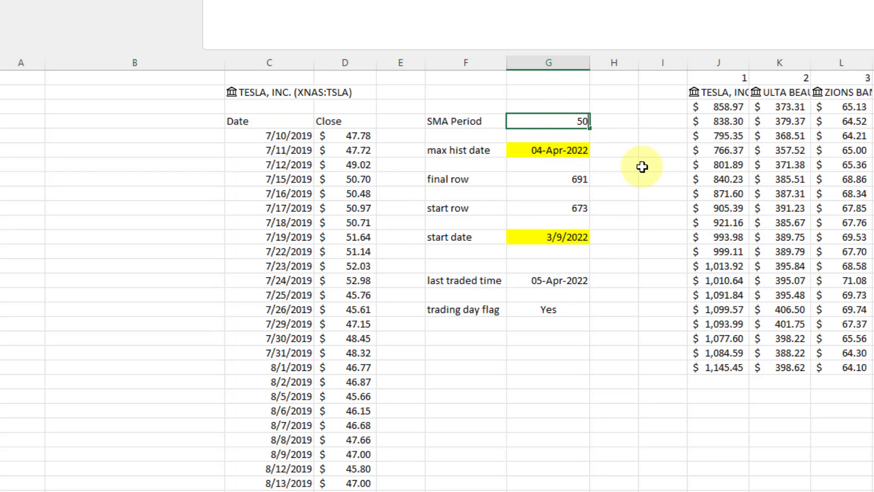
key("Return")
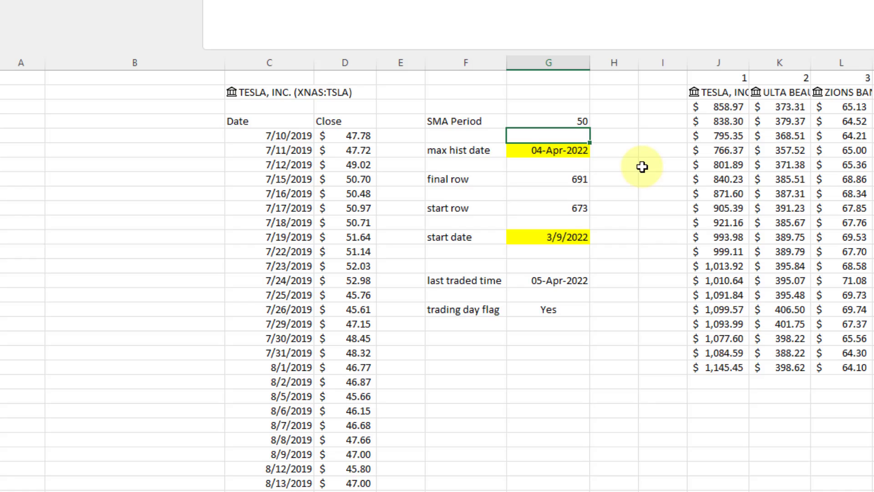
Review the max hist date, final row and start row calculations, opening the start row formula.
left_click(571, 119)
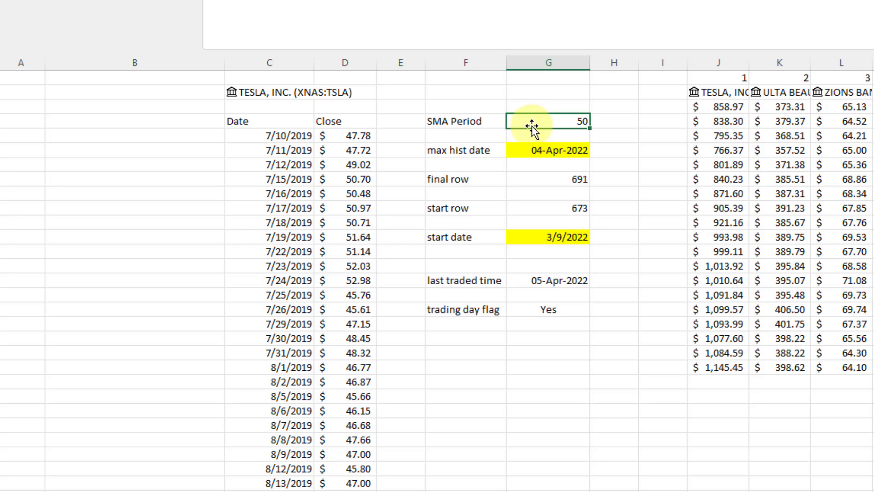
left_click(530, 147)
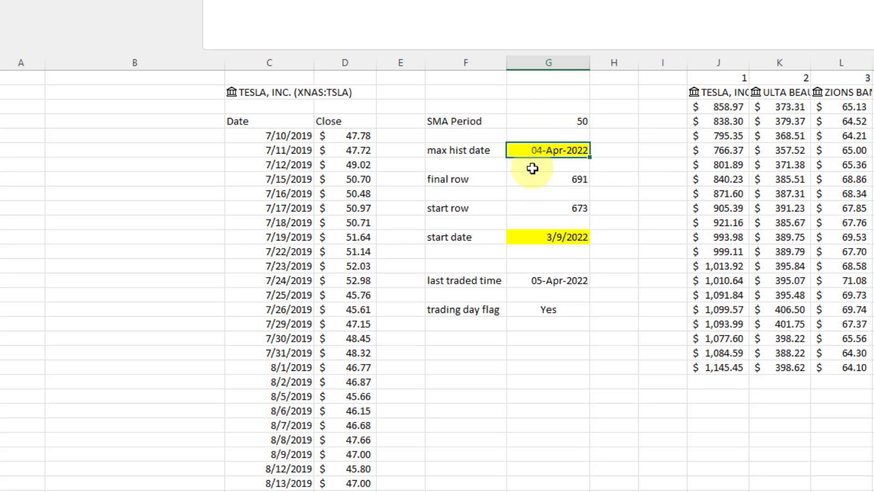
left_click(546, 181)
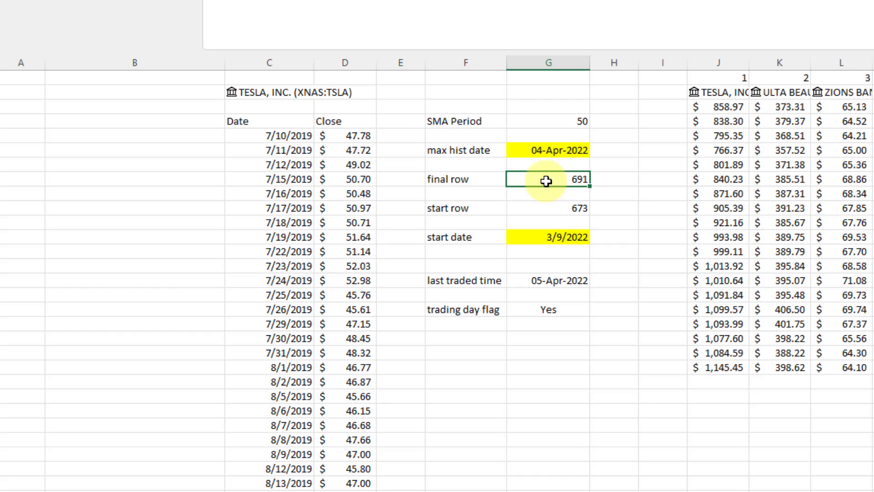
left_click(551, 210)
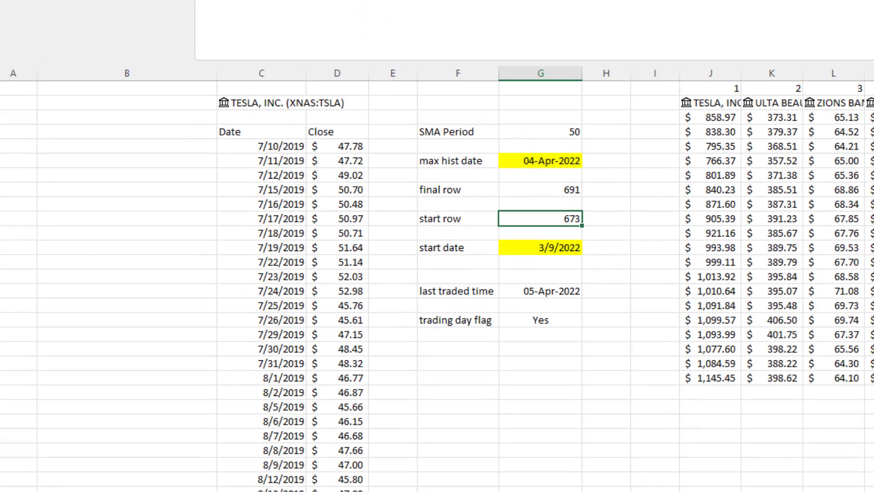
left_click(265, 71)
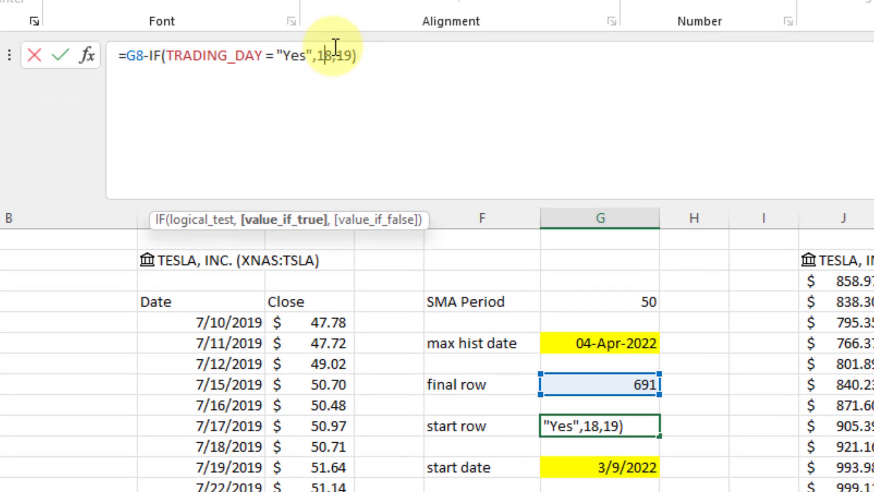
Replace the fixed 18 and 19 in the start row formula with PER-2 and PER-1.
double_click(327, 55)
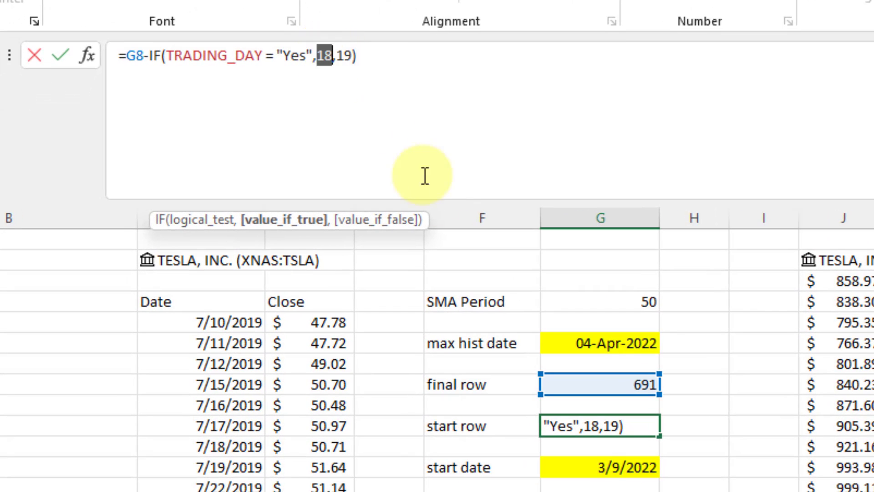
left_click(607, 303)
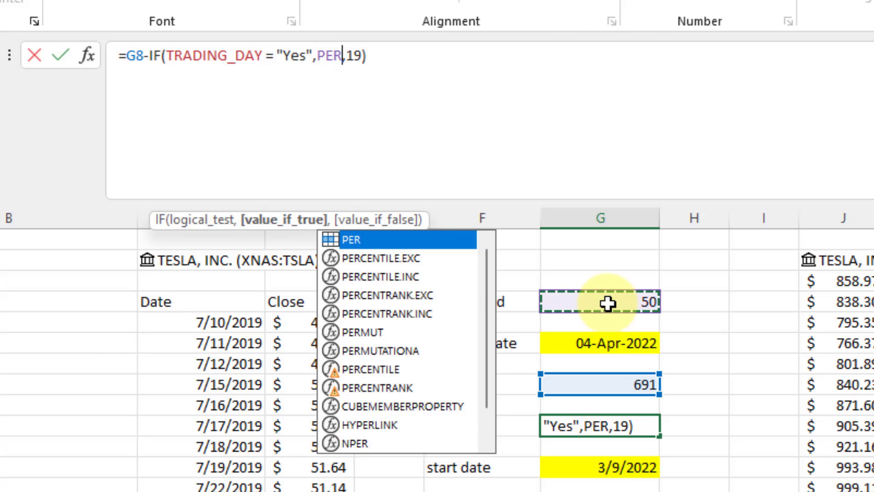
key("Escape")
type("-2")
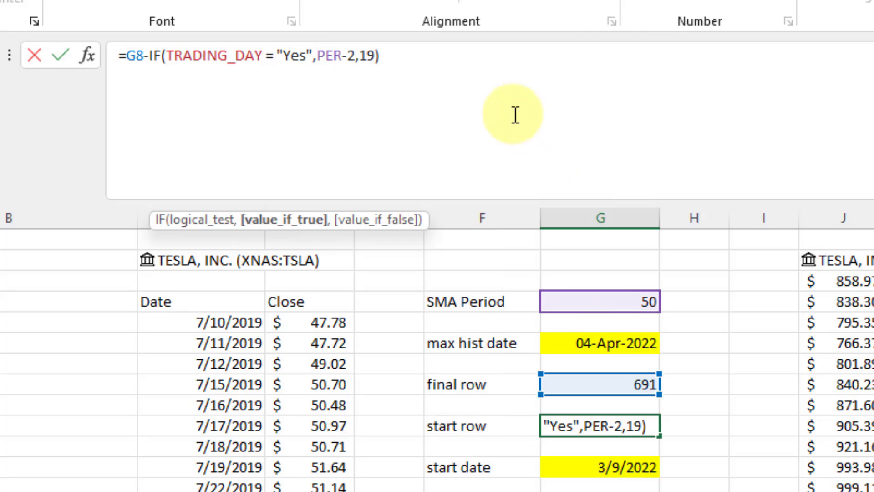
left_click(369, 64)
key("BackSpace")
key("Delete")
type("PER-1")
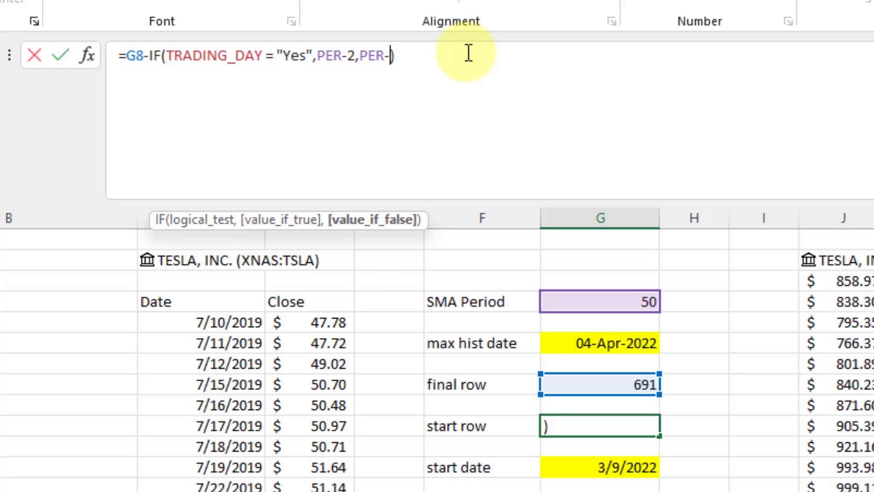
key("Return")
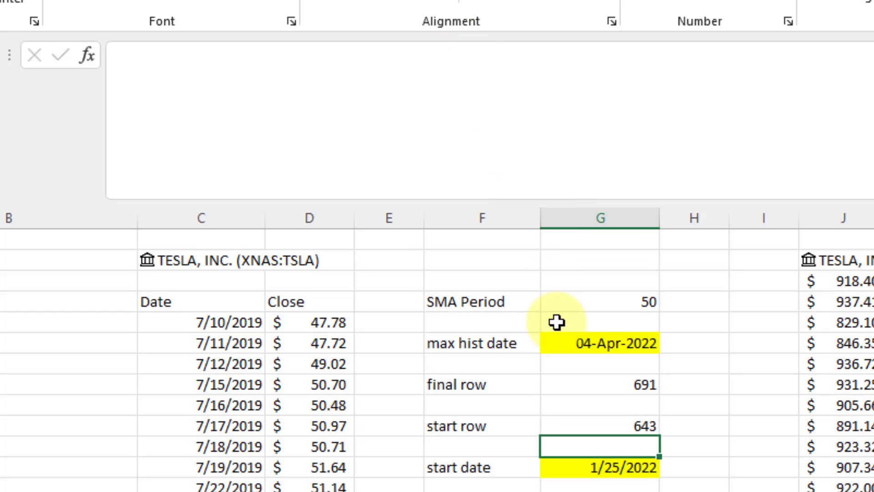
Check the final and start row formulas and count the Tesla prices in column J.
left_click(579, 384)
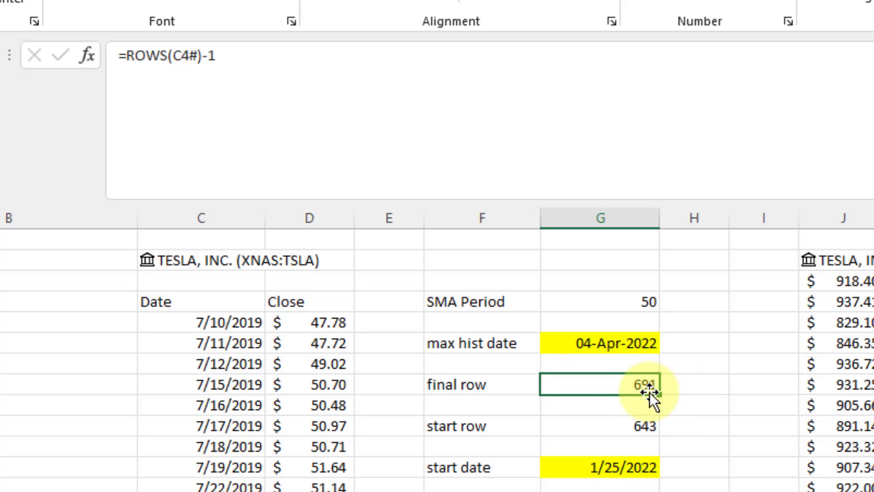
left_click(642, 423)
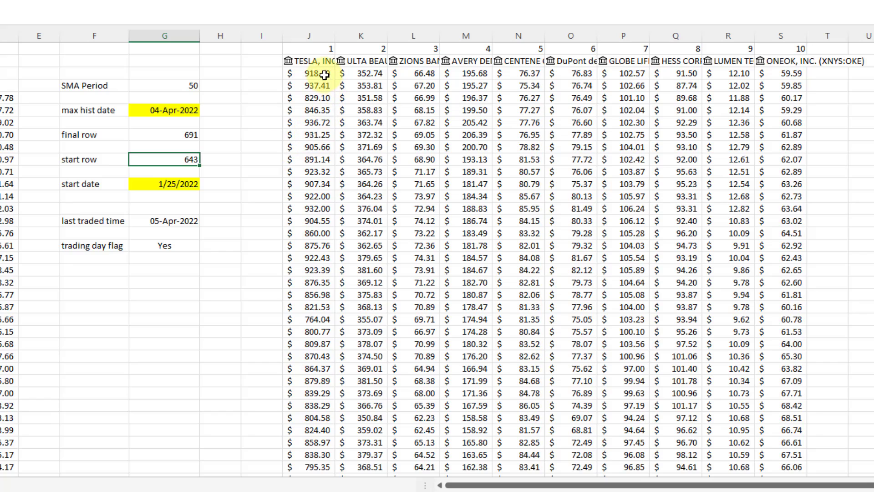
left_click(363, 89)
key("ctrl+shift+Down")
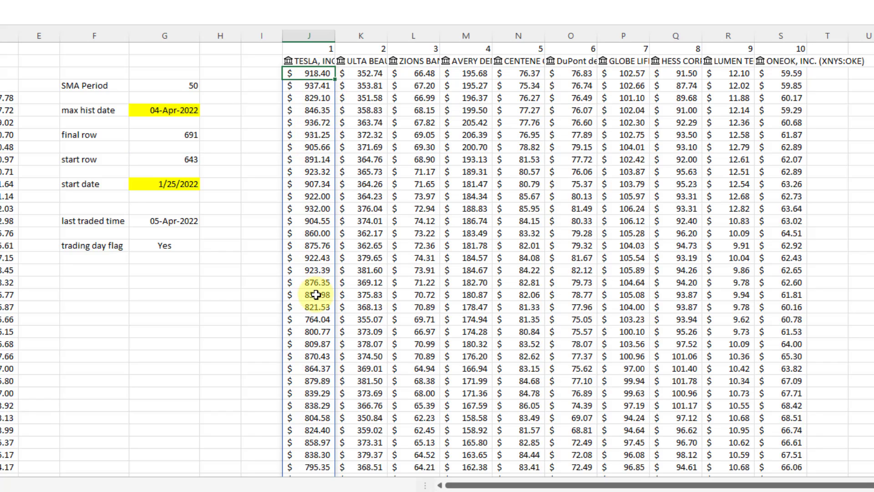
scroll(317, 293, "down", 7)
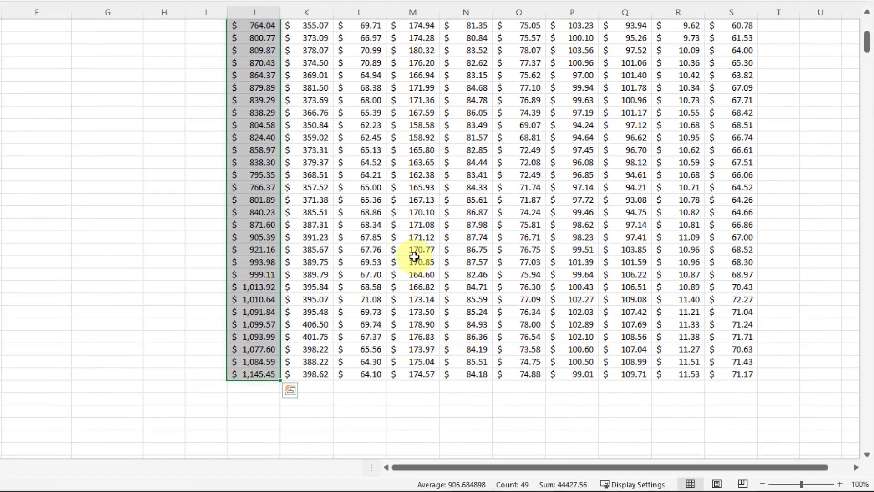
scroll(469, 278, "up", 4)
scroll(414, 257, "up", 4)
left_click(128, 53)
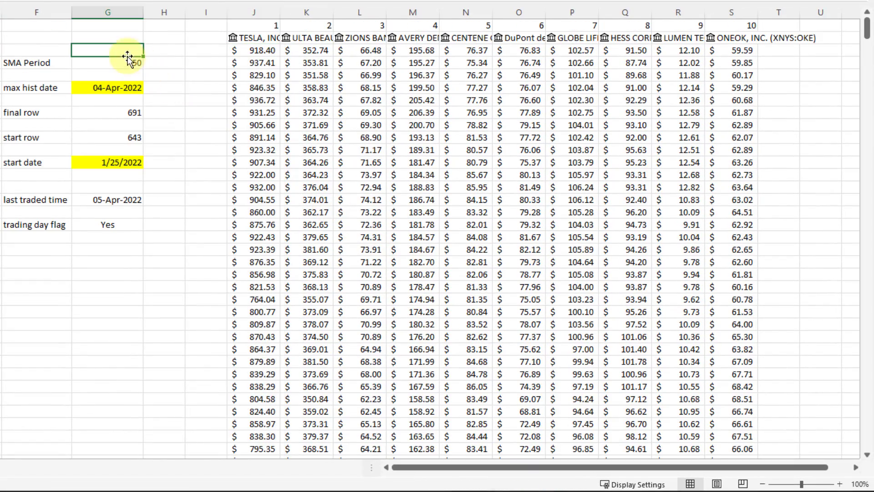
Change the SMA Period to 100 and recount the Tesla price rows.
left_click(128, 65)
type("1")
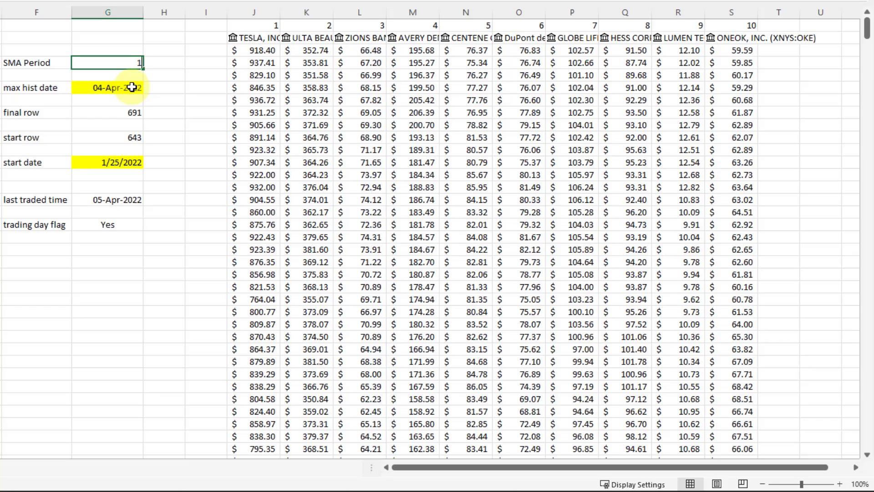
type("00")
key("Return")
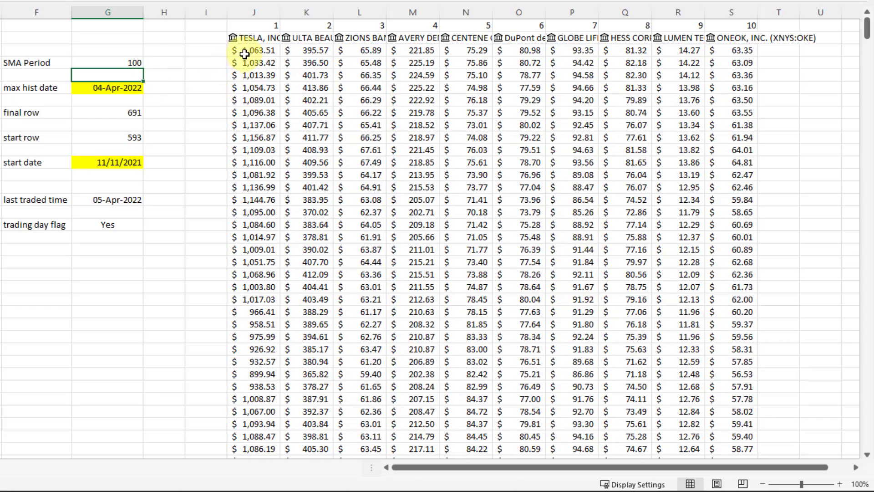
left_click(245, 51)
key("ctrl+shift+Down")
key("shift+Page_Down")
key("shift+Page_Down")
key("shift+Page_Down")
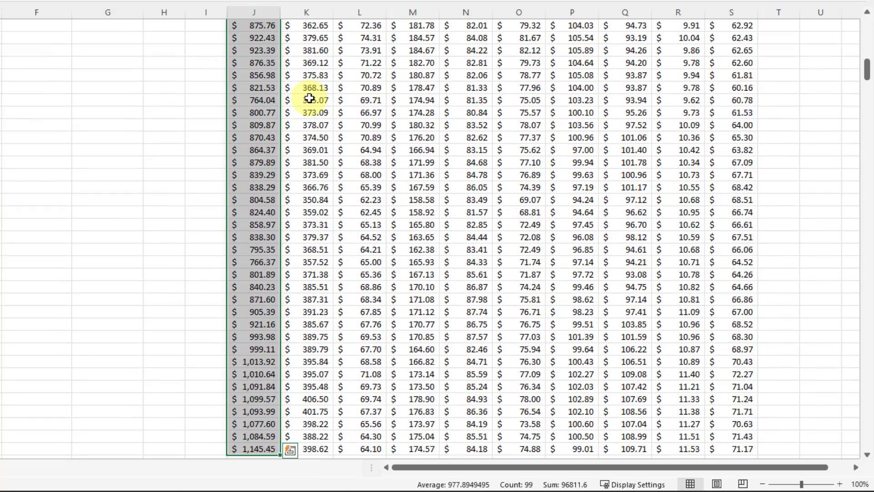
key("ctrl+Up")
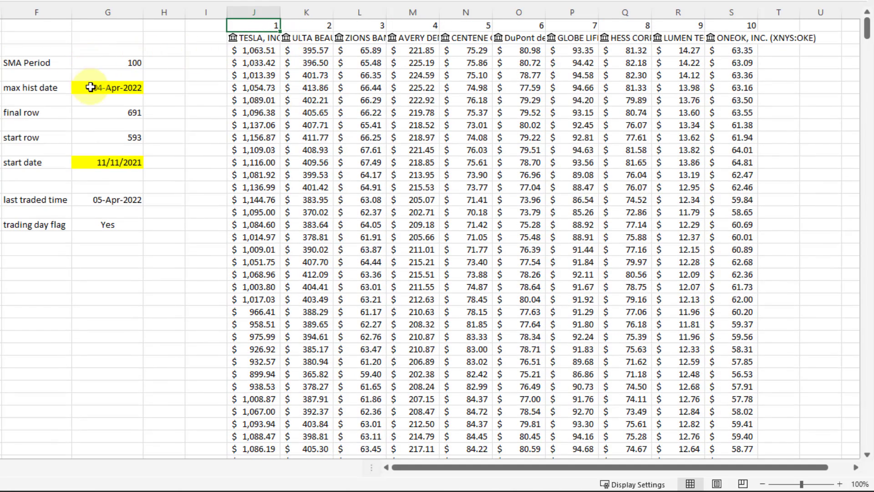
left_click(108, 136)
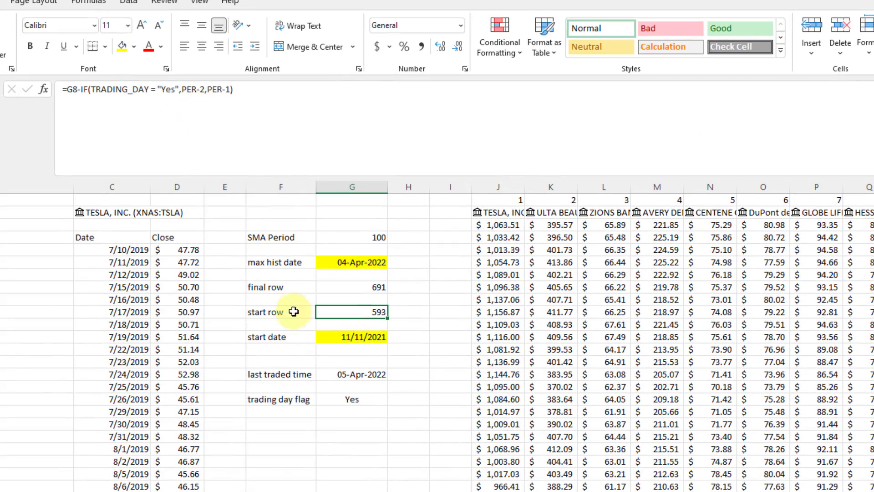
Review the start date, last traded time and trading day formulas, then return to the Screener sheet.
left_click(342, 337)
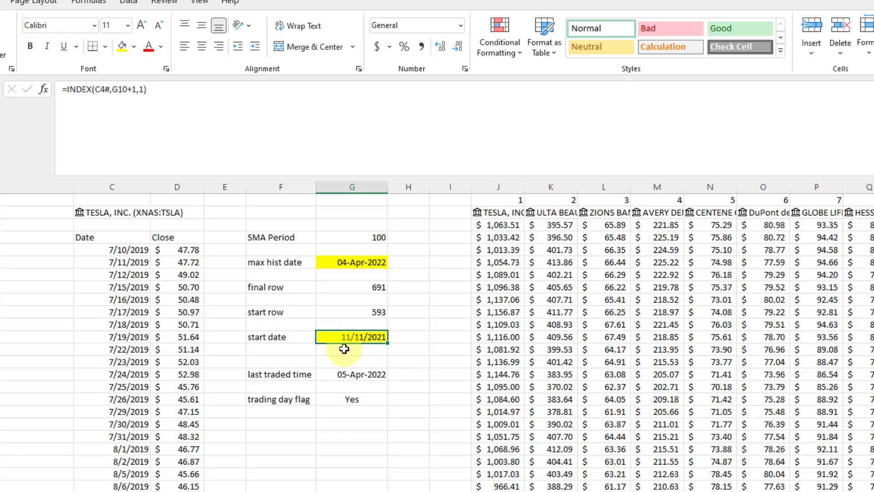
left_click(352, 374)
left_click(352, 401)
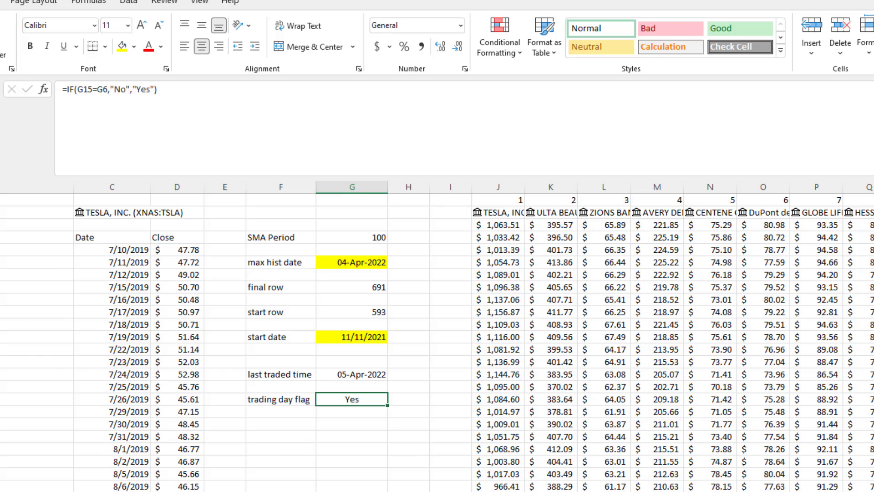
left_click(201, 490)
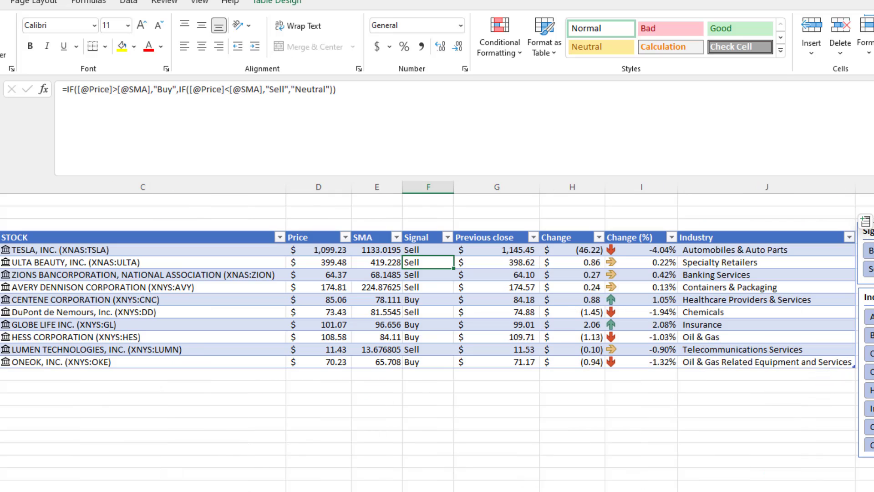
Replace the OFFSET height 20 and the /20 divisor in the SMA formula with PER.
left_click(379, 250)
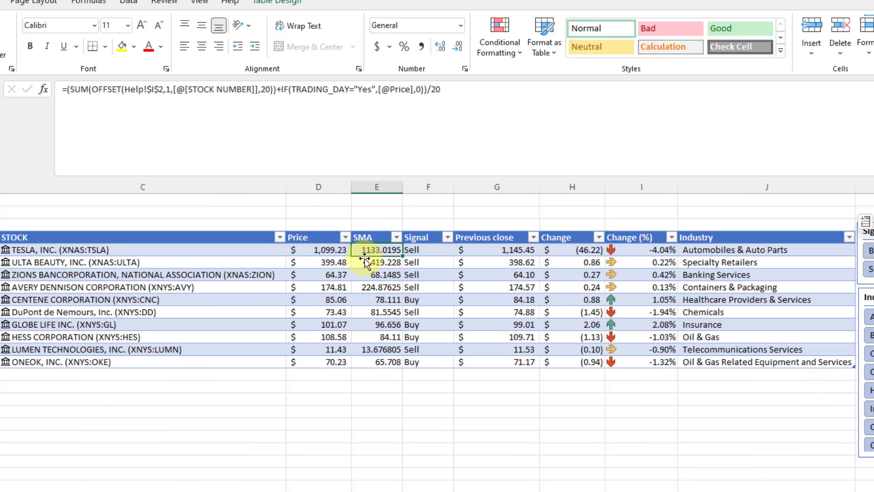
left_click(242, 103)
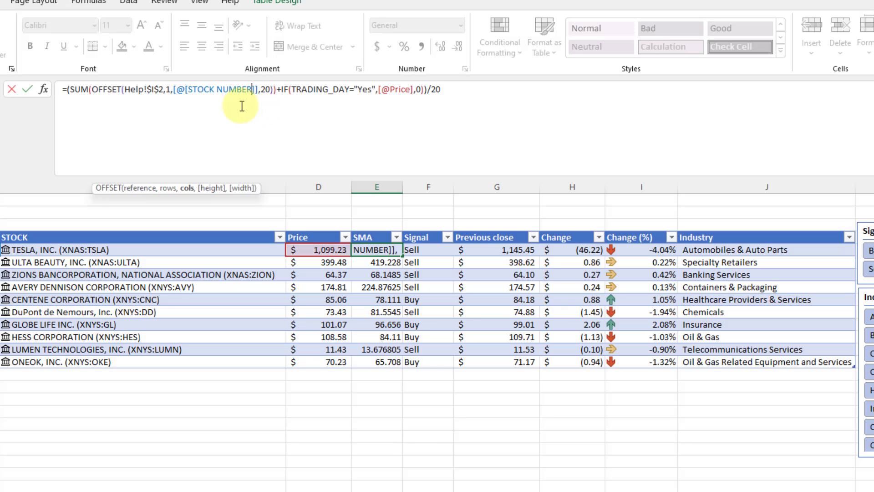
double_click(265, 89)
type("20")
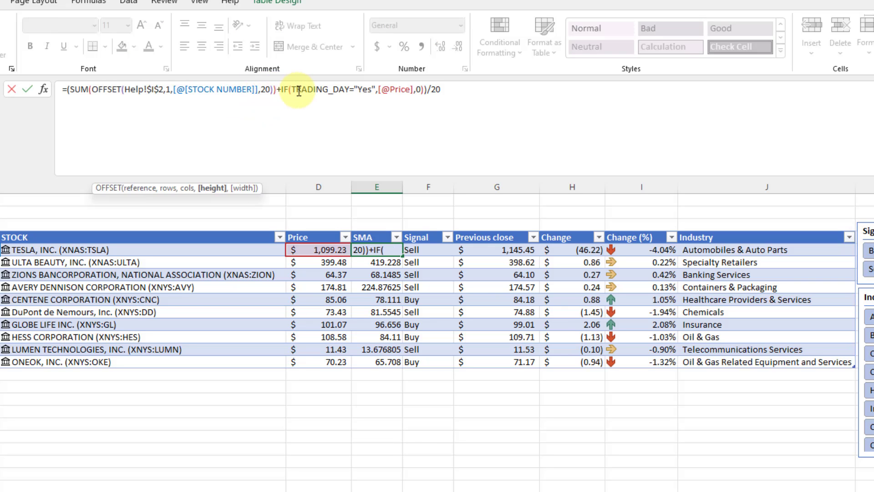
key("BackSpace")
key("BackSpace")
type("PER")
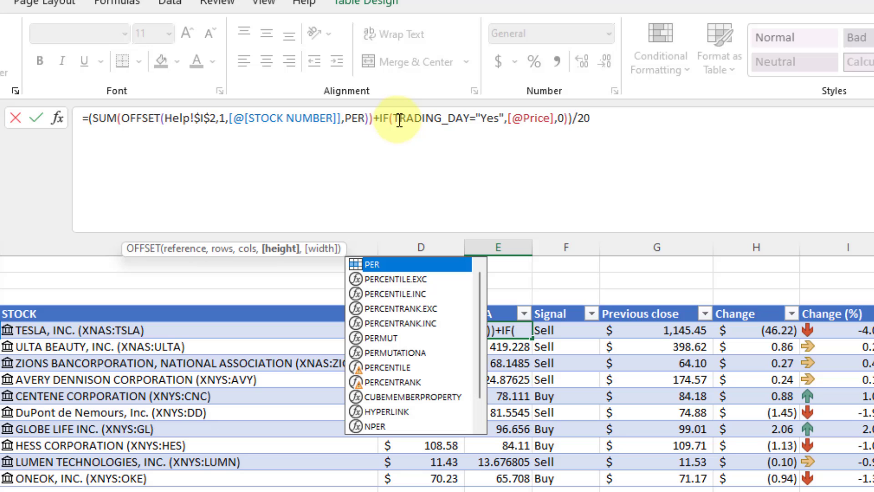
left_click(574, 119)
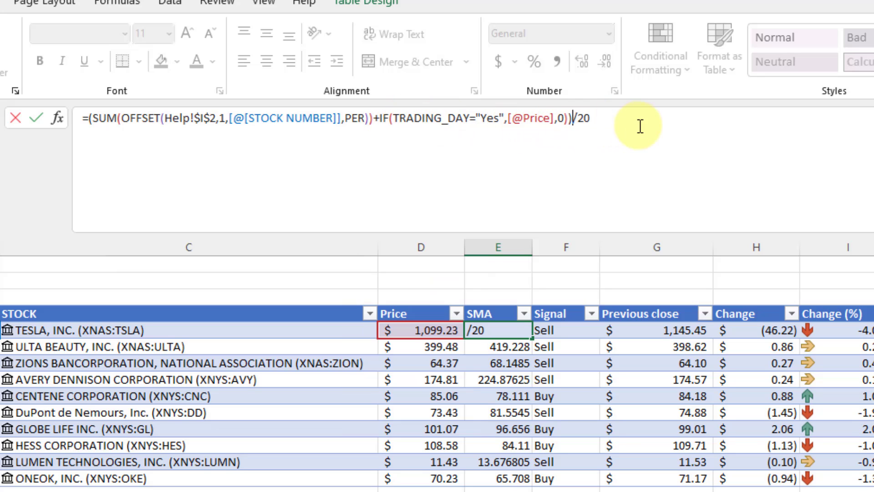
key("shift+End")
type("PER")
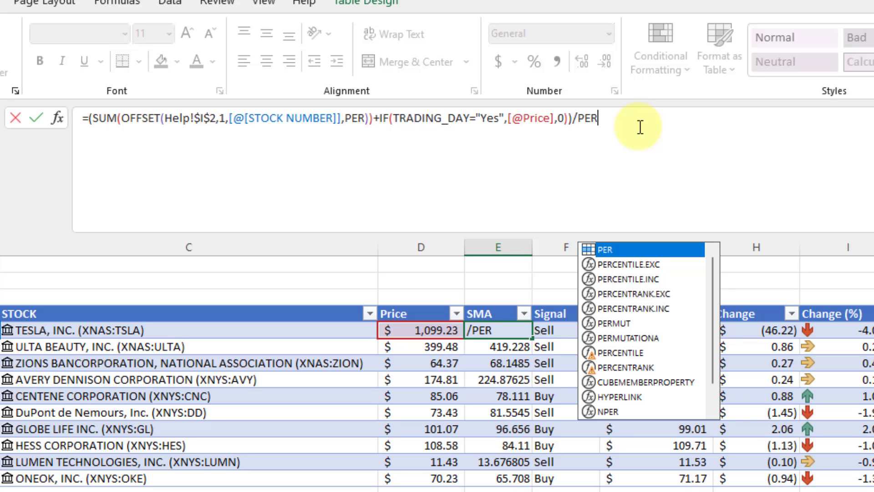
key("Return")
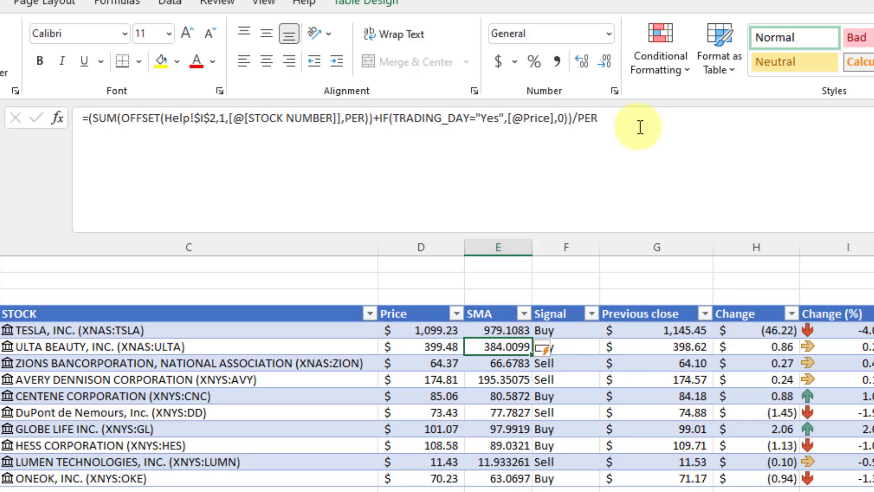
left_click(503, 326)
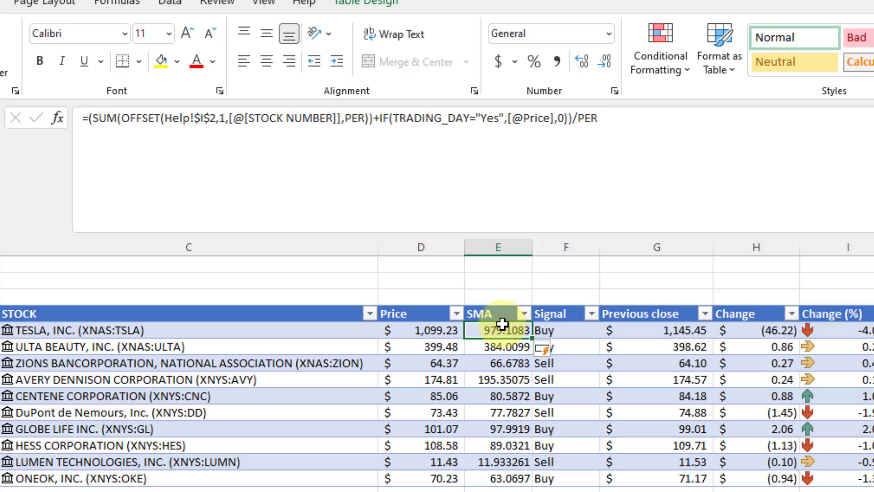
On the Help sheet, set SMA Period to 50 and recheck the Tesla price count.
key("ctrl+Page_Down")
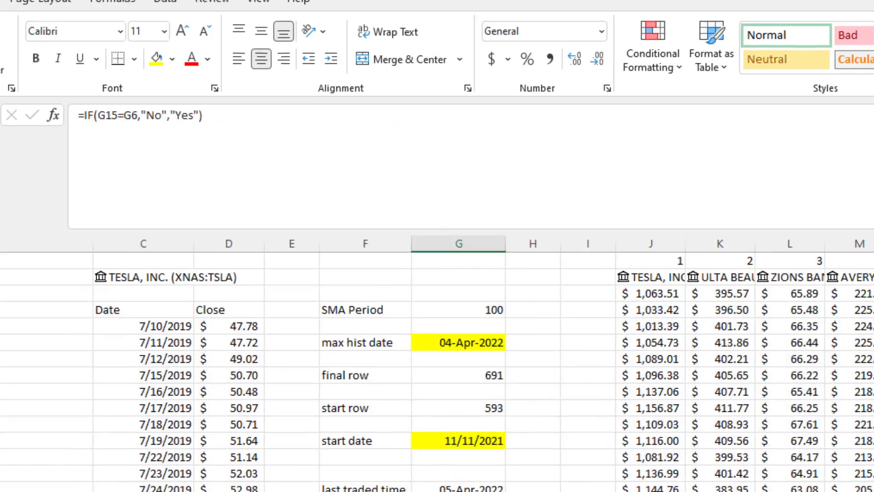
left_click(462, 315)
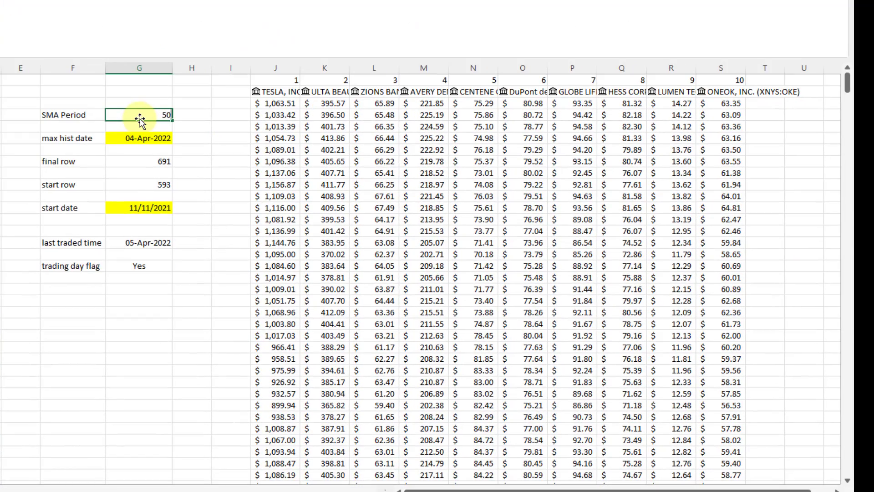
type("50")
key("Return")
left_click(291, 103)
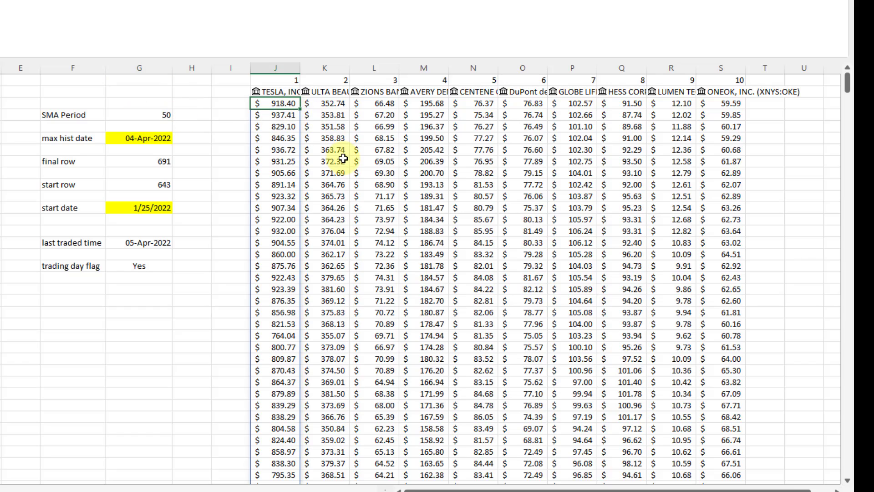
key("ctrl+shift+Down")
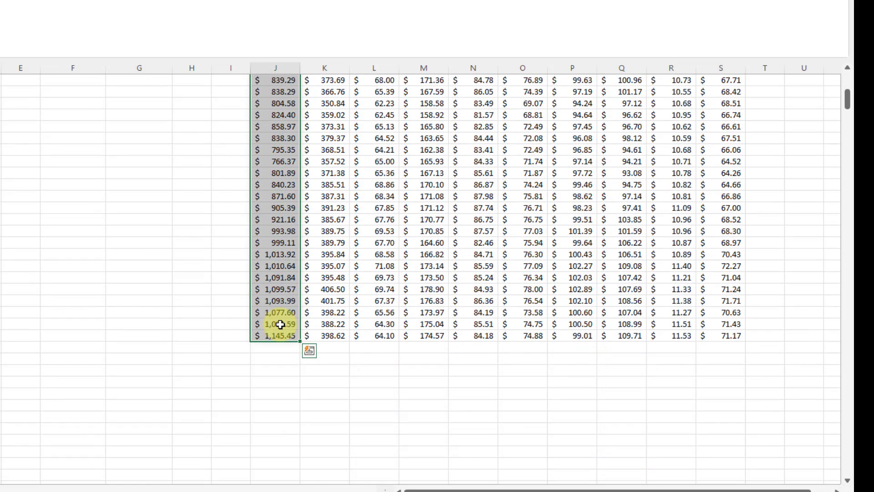
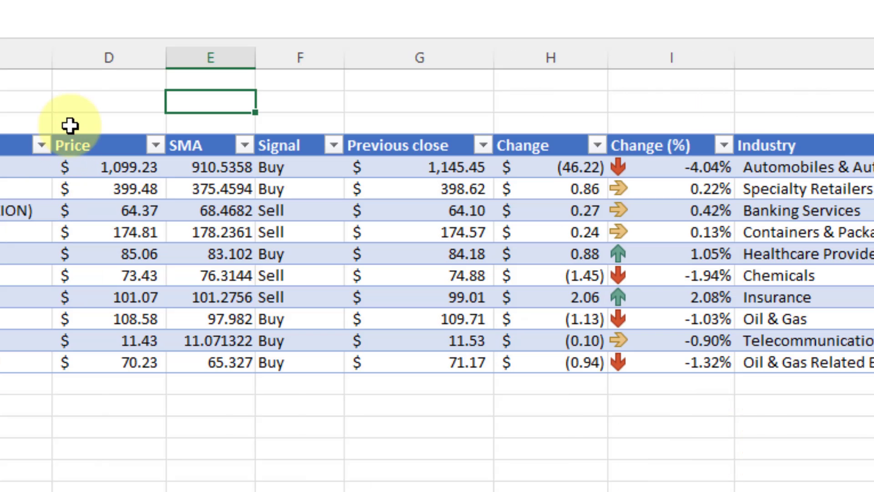
Enter 44427.56 and 1099.23 in D2:D3 and sum them in E2 to 45526.79.
left_click(89, 108)
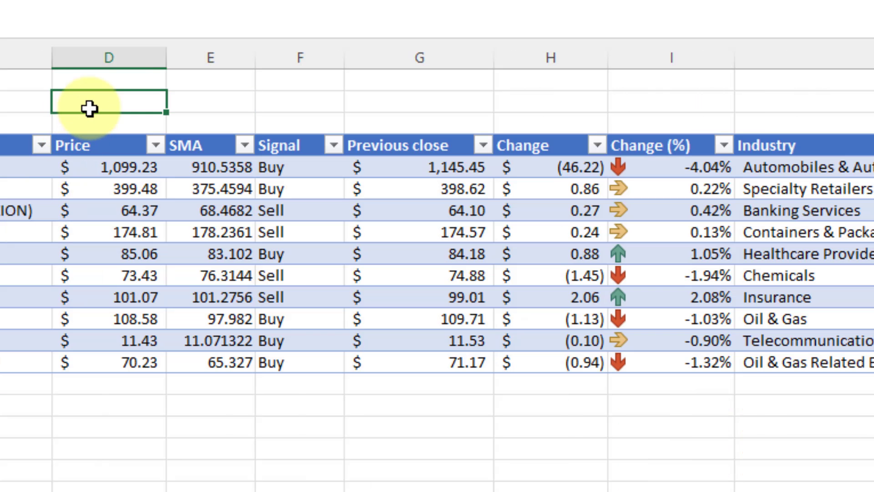
type("44427.56")
key("Return")
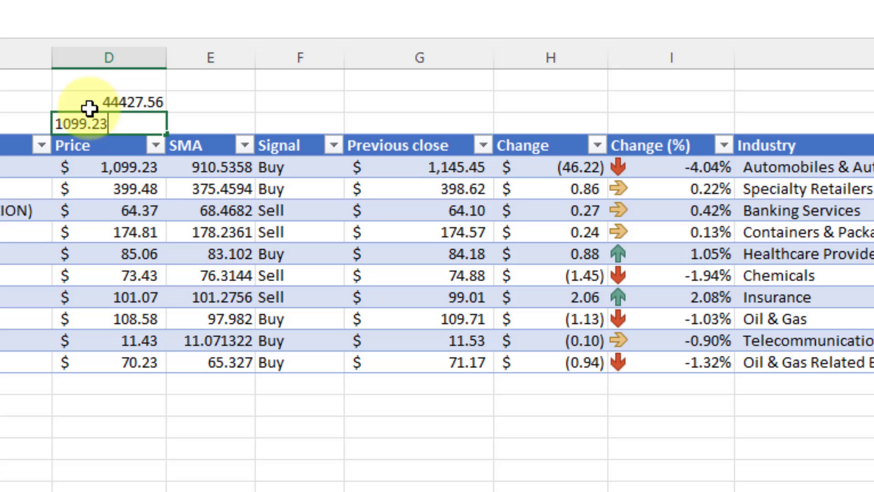
left_click(227, 98)
type("=")
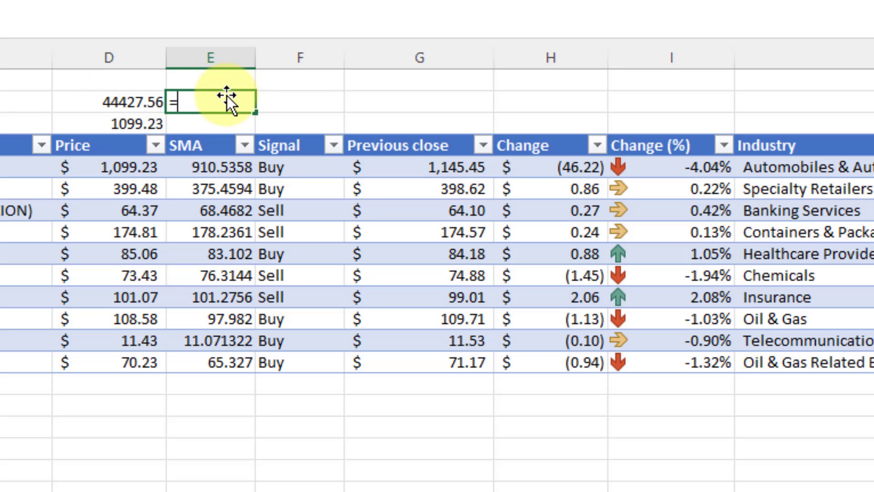
key("Left")
type("+")
key("Left")
key("Down")
key("Tab")
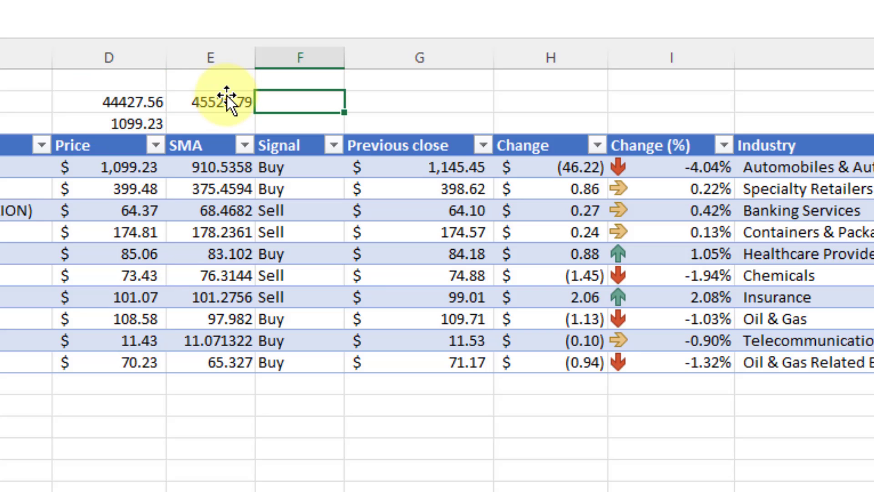
Divide the 45526.79 sum by 50 in F2, giving 910.5358.
left_click(227, 98)
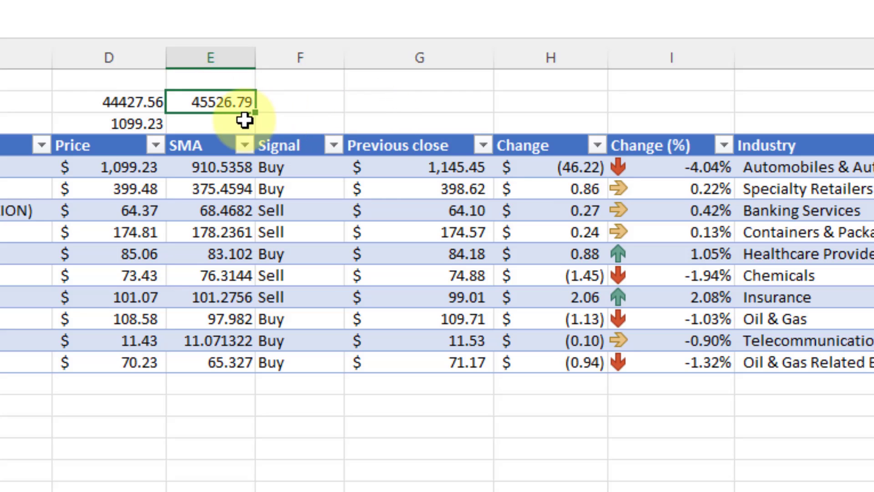
left_click(279, 104)
type("=")
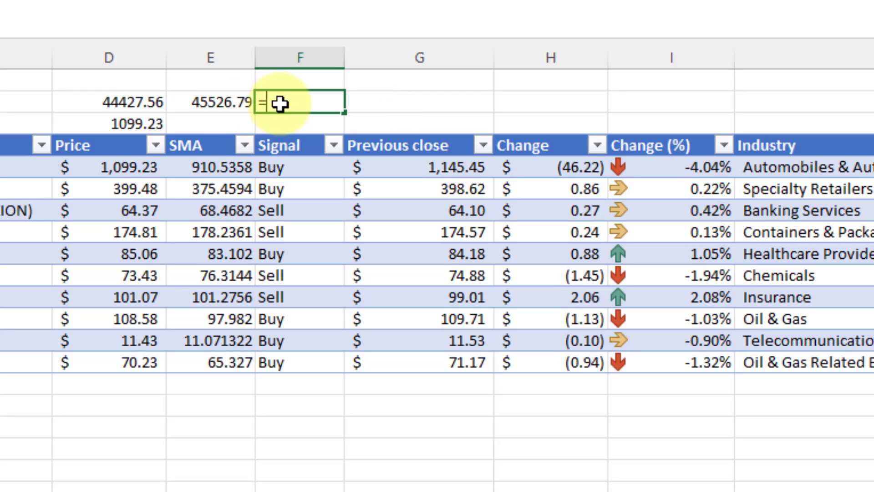
key("Left")
type("/")
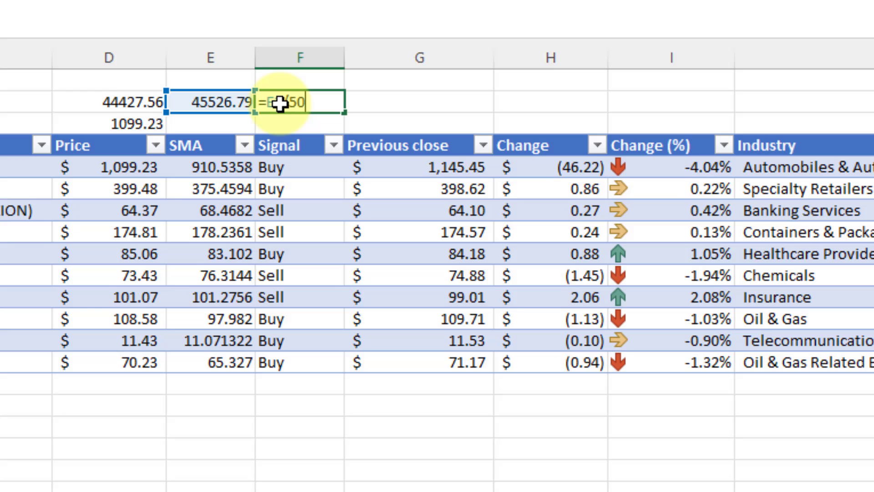
key("Return")
left_click(281, 102)
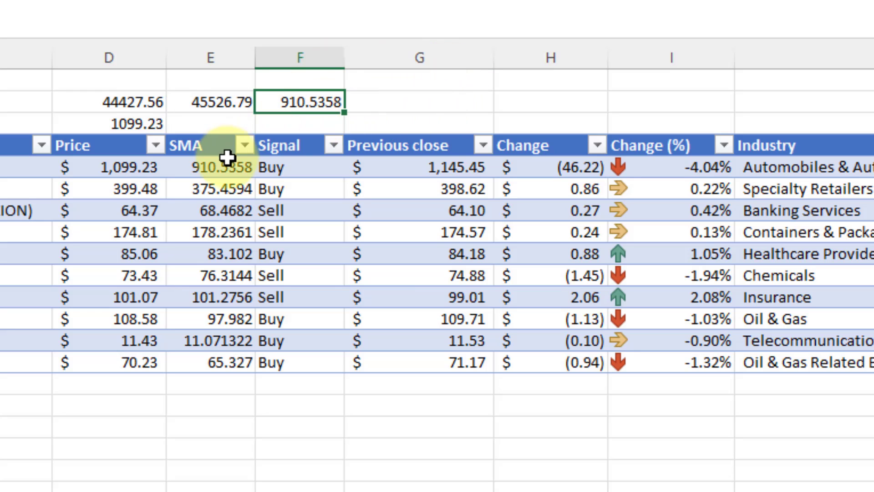
Compare the result with Tesla's SMA of 910.5358, then delete the scratch values in D2:F3.
left_click(242, 166)
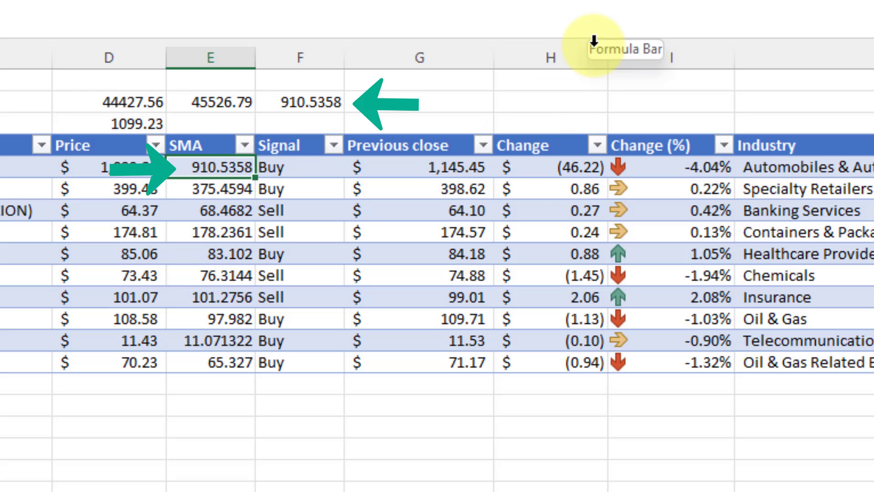
mouse_move(141, 80)
left_mouse_down()
mouse_move(346, 102)
mouse_move(351, 112)
left_mouse_up()
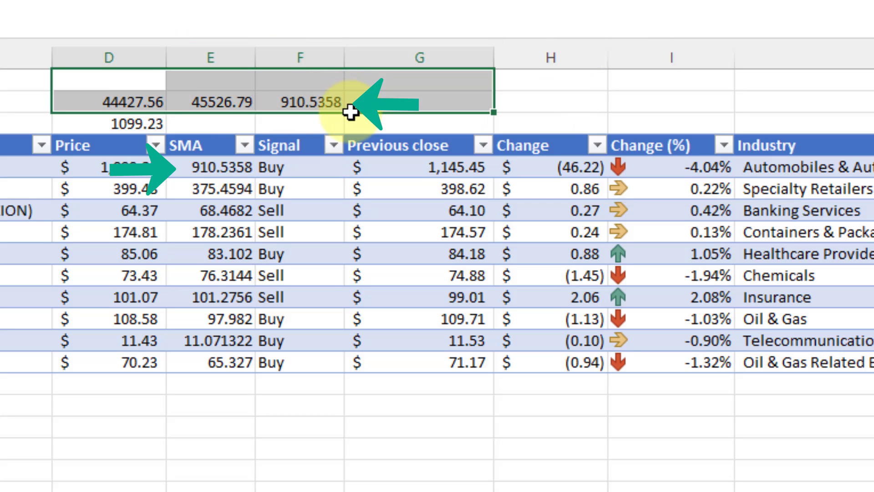
left_click(354, 118)
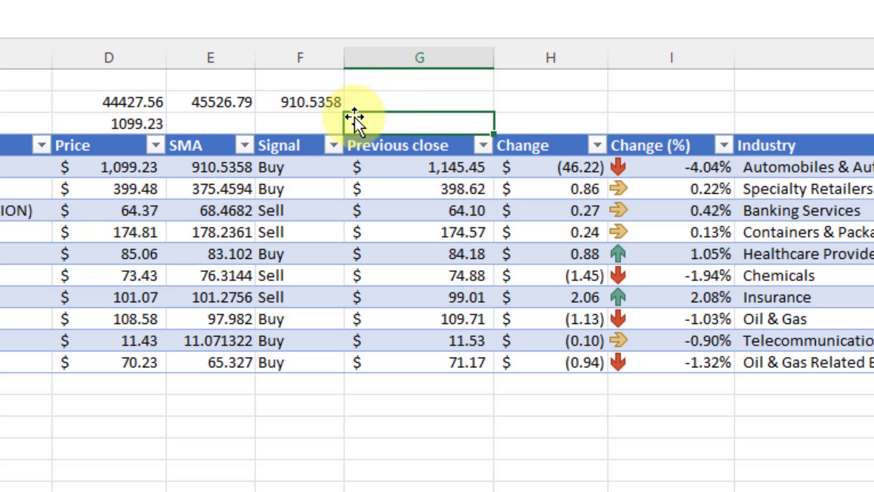
key("Left")
key("Left")
key("Left")
key("shift+Up")
key("shift+Right")
key("shift+Right")
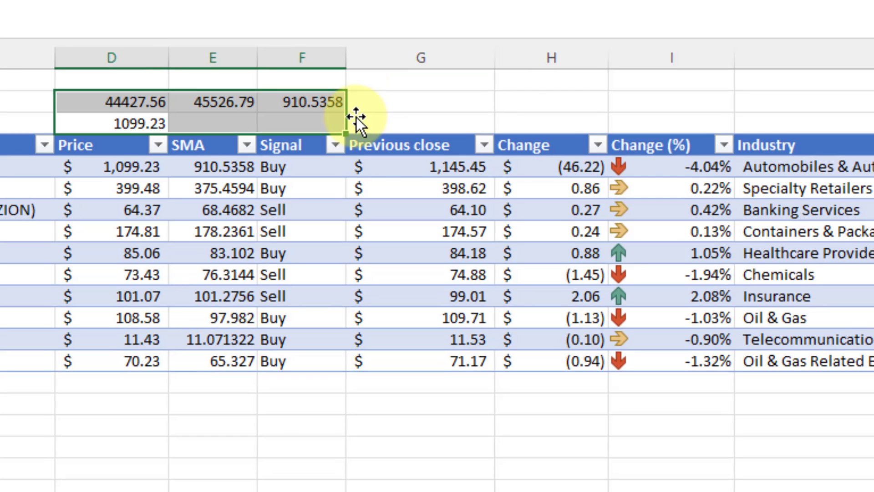
key("Delete")
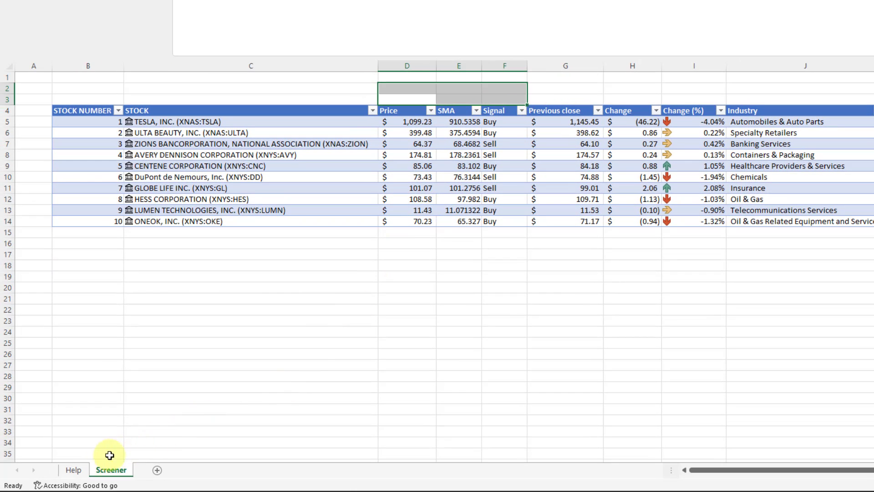
On the Help sheet, inspect the formula behind start row 643 without changing it.
left_click(78, 470)
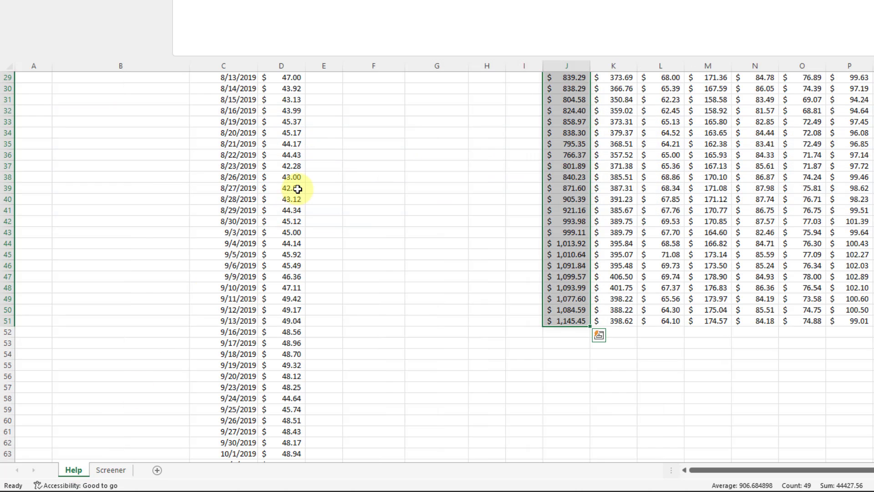
left_click(298, 189)
key("ctrl+Up")
key("ctrl+Up")
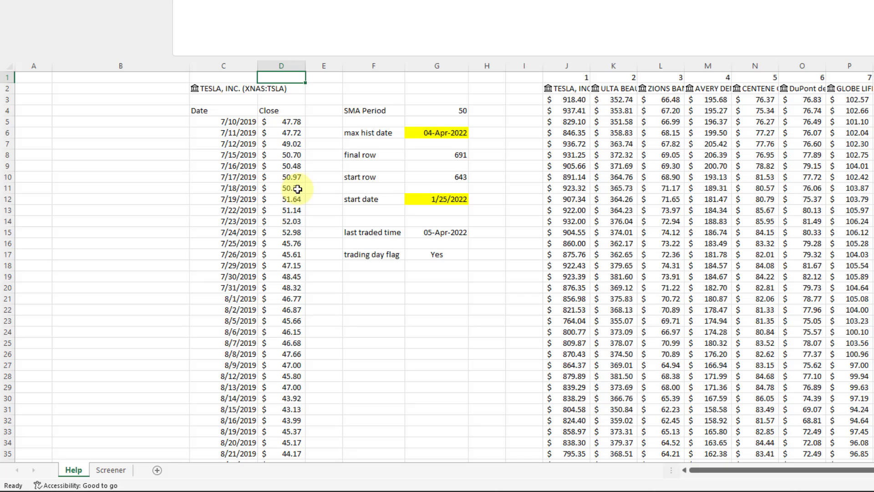
left_click(439, 176)
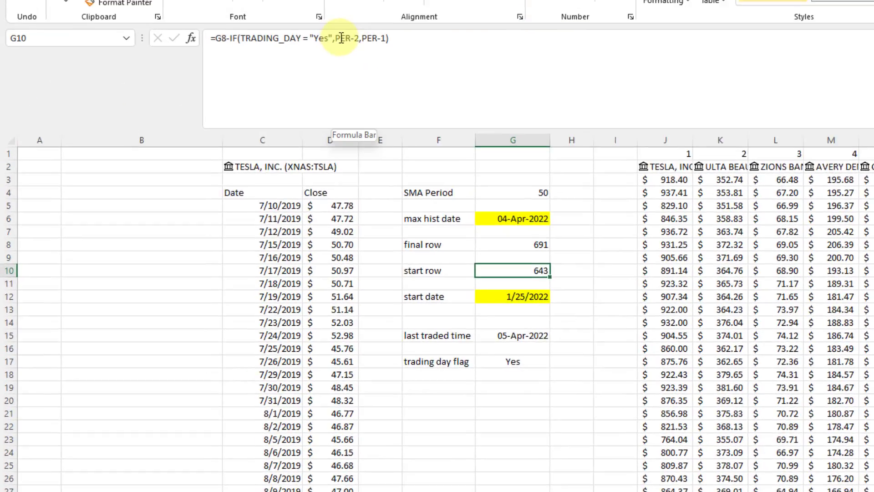
double_click(343, 35)
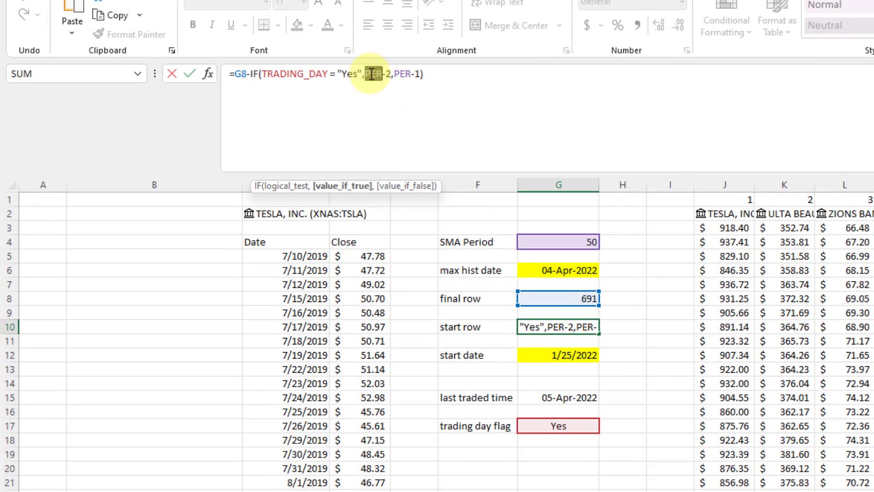
key("Escape")
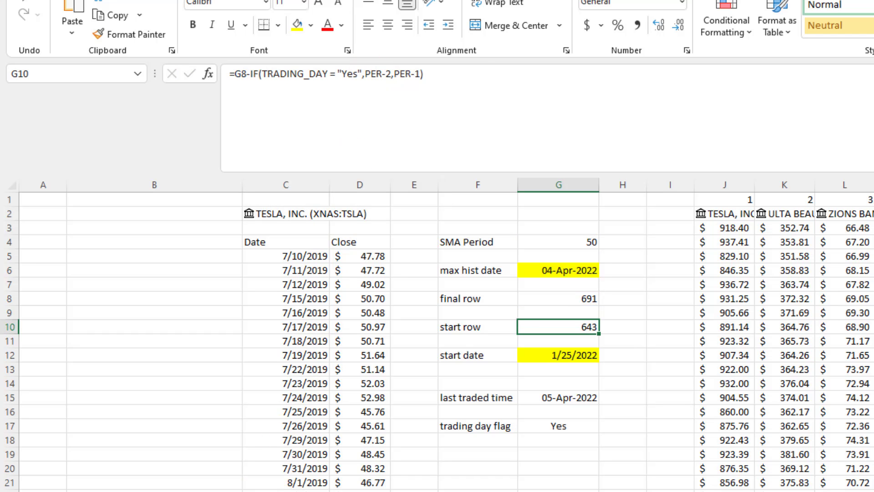
Read Tesla's SMA formula on the Screener sheet without editing it, then return to Help.
left_click(455, 491)
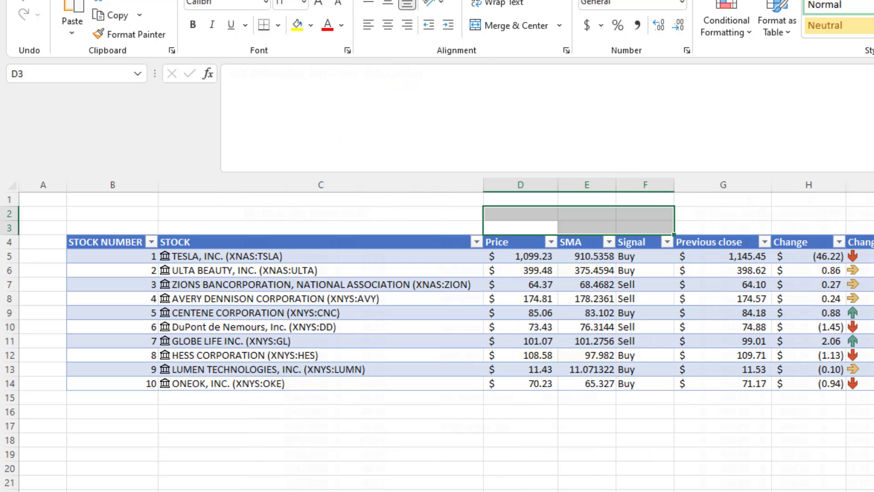
left_click(593, 254)
left_click(521, 100)
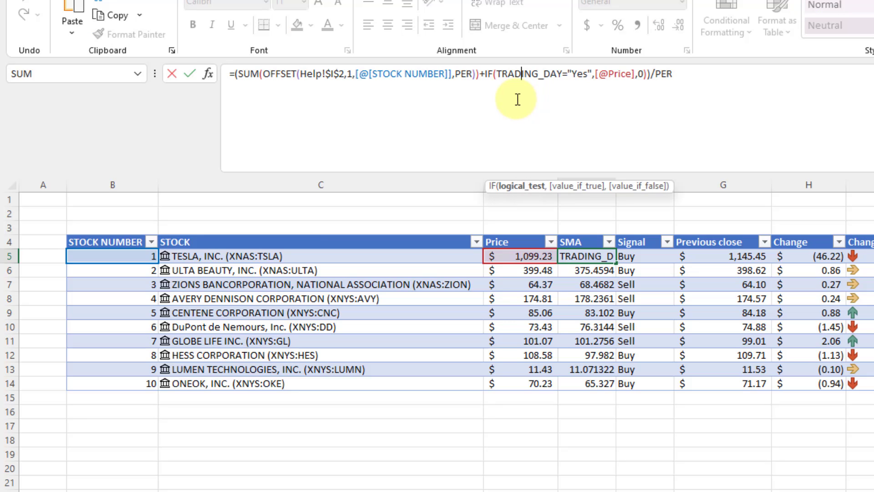
key("Escape")
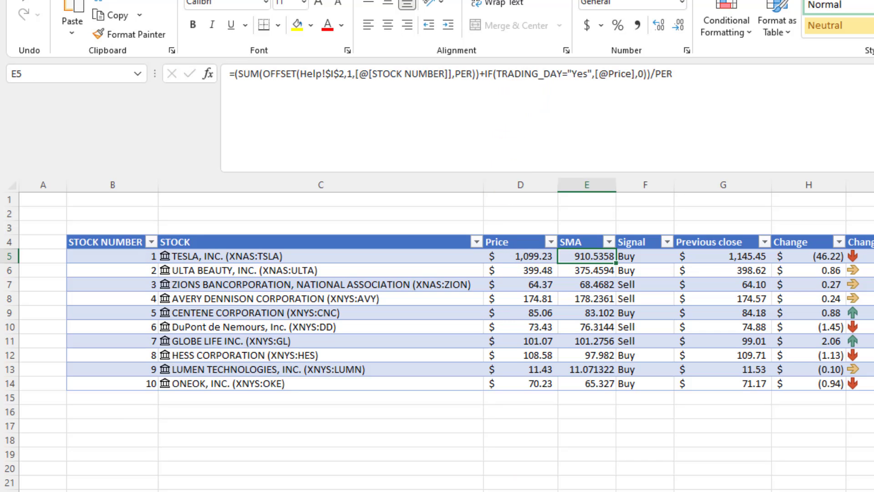
left_click(205, 490)
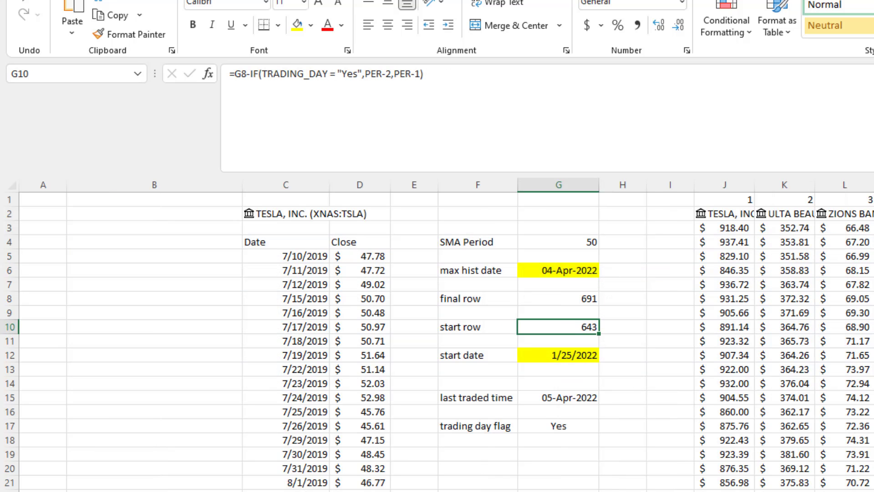
Copy the SMA Period label and value 50 from Help into H1:I1 on the Screener sheet.
left_click(499, 232)
left_click_drag(499, 242, 532, 239)
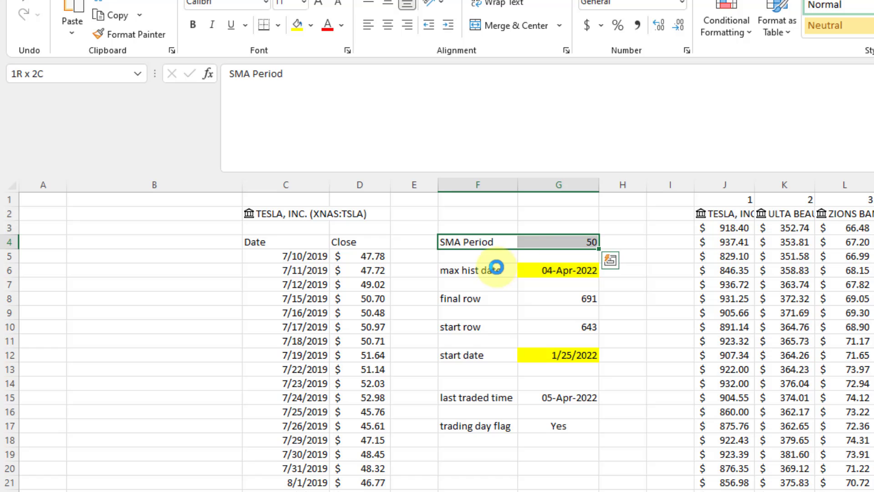
key("ctrl+c")
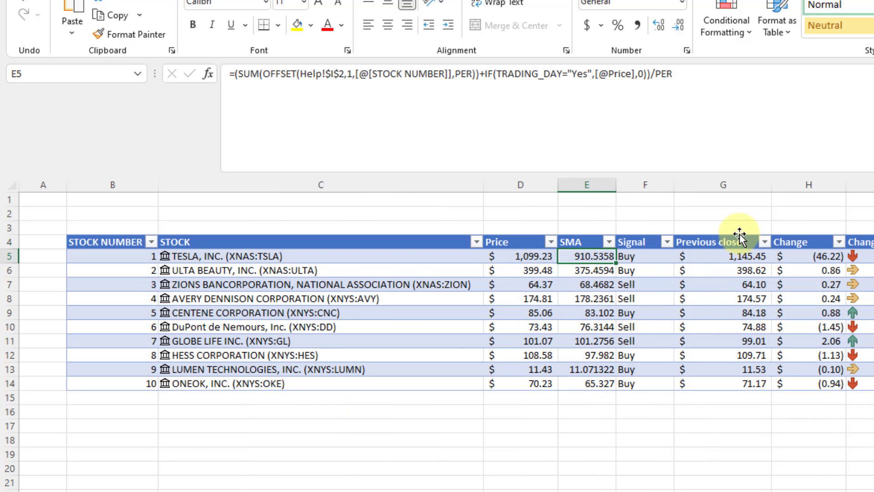
double_click(814, 199)
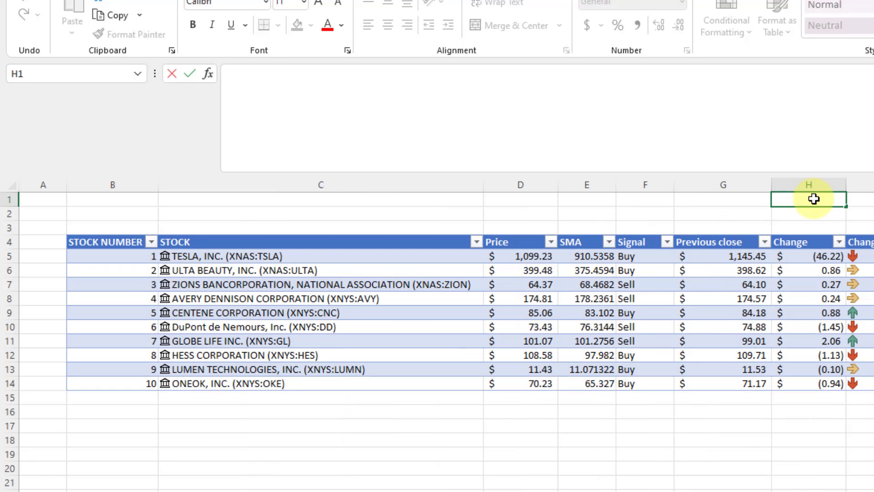
key("Escape")
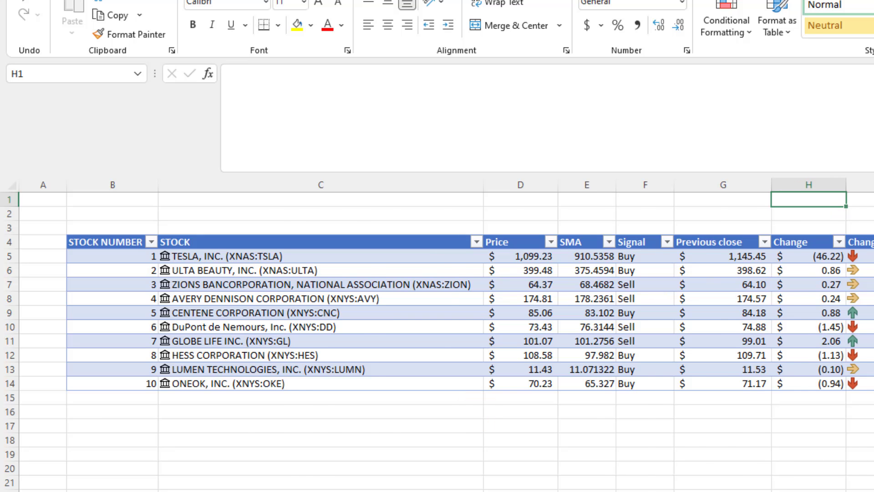
left_click(386, 491)
key("ctrl+c")
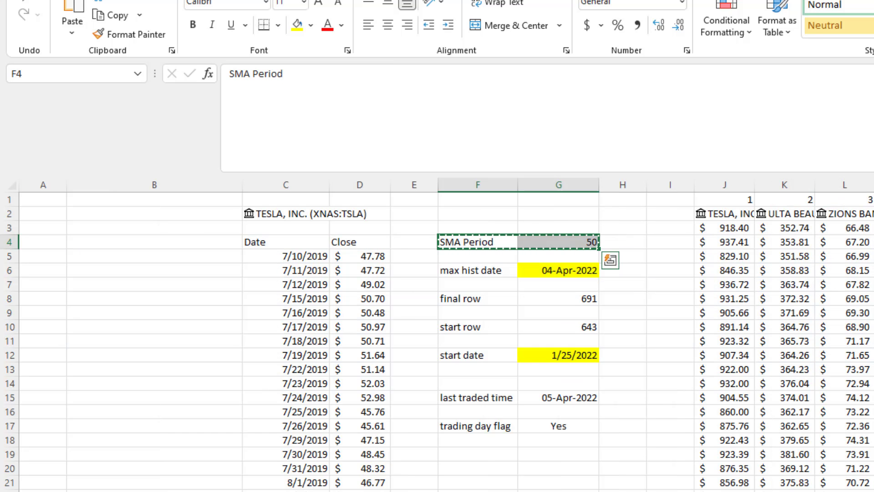
left_click(378, 491)
key("ctrl+v")
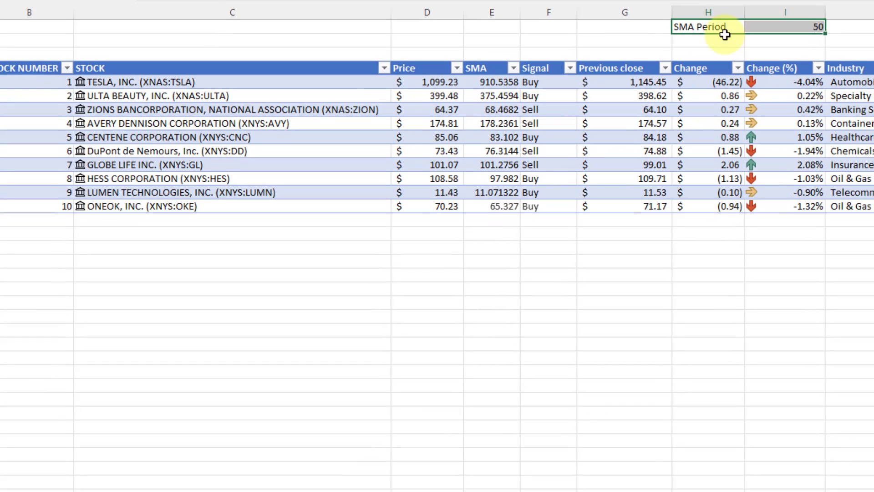
Shade the SMA period value 50 in I1 orange.
left_click(868, 199)
double_click(763, 22)
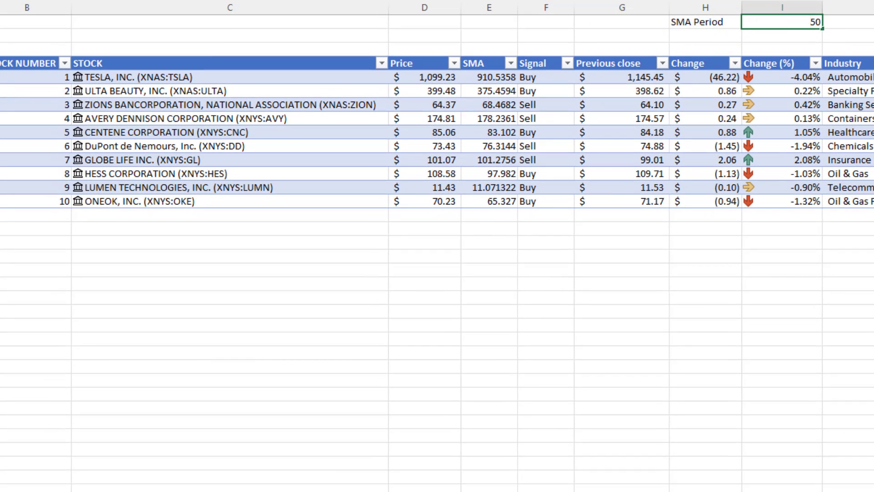
left_click(216, 0)
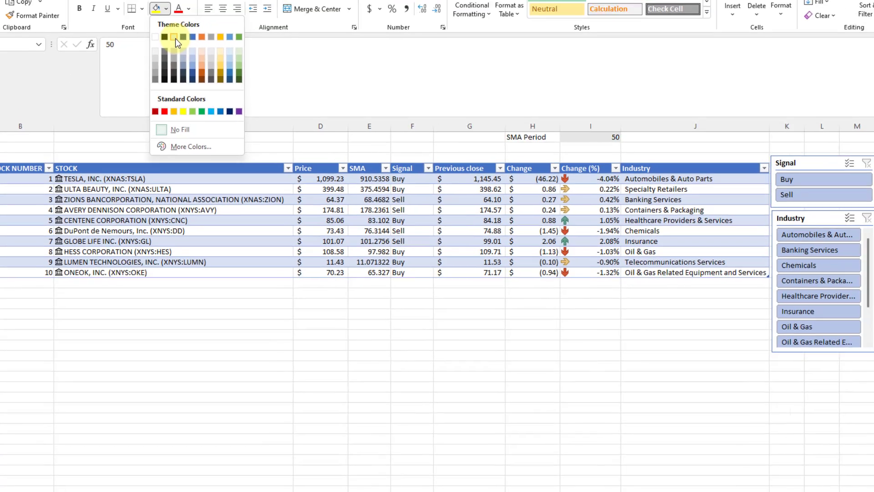
left_click(176, 40)
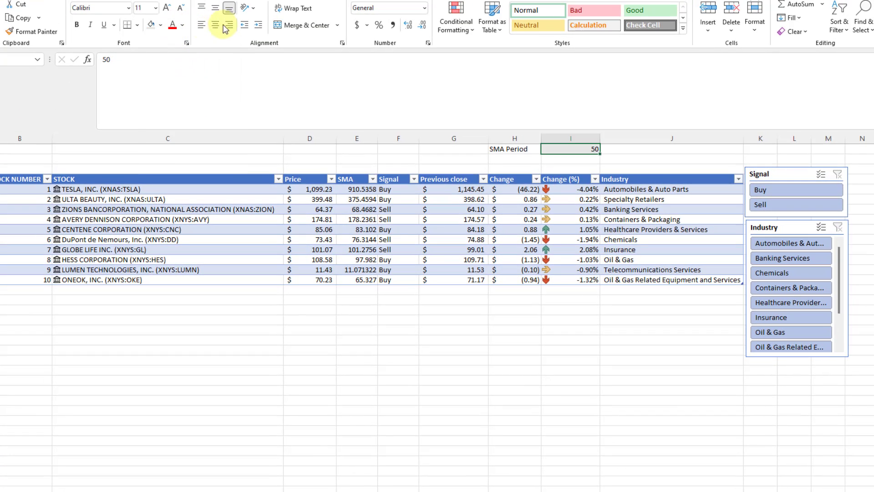
Enlarge I1's font and set the SMA period to 20, then to 100.
left_click(168, 8)
left_click(168, 8)
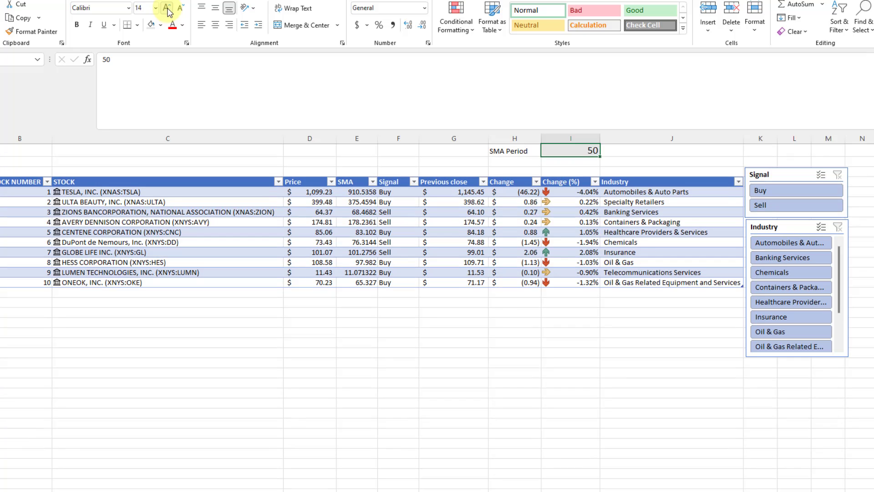
left_click(167, 8)
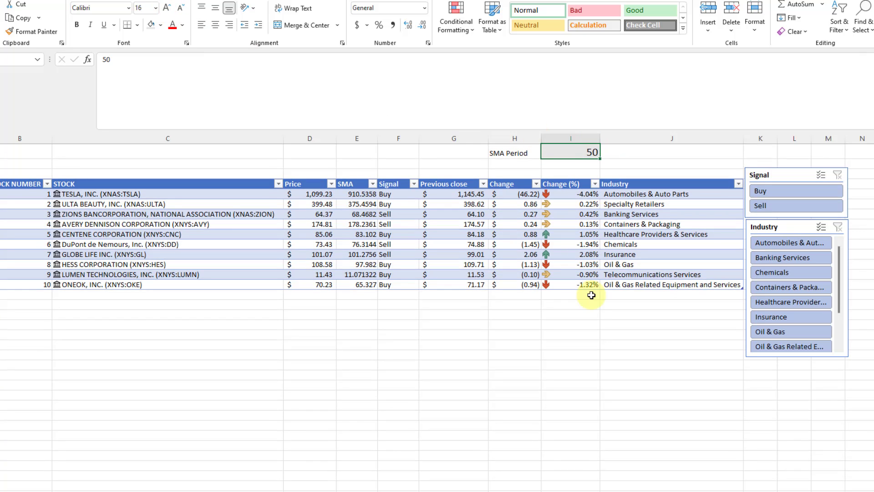
type("20")
key("Return")
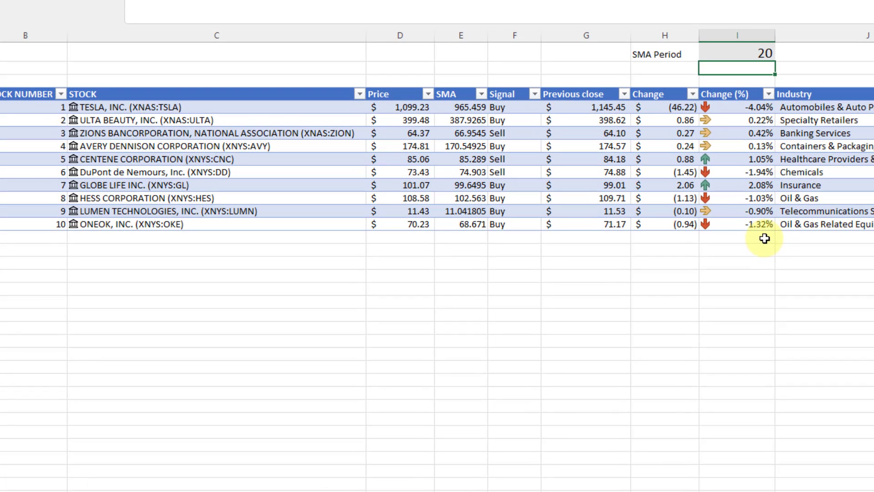
key("Up")
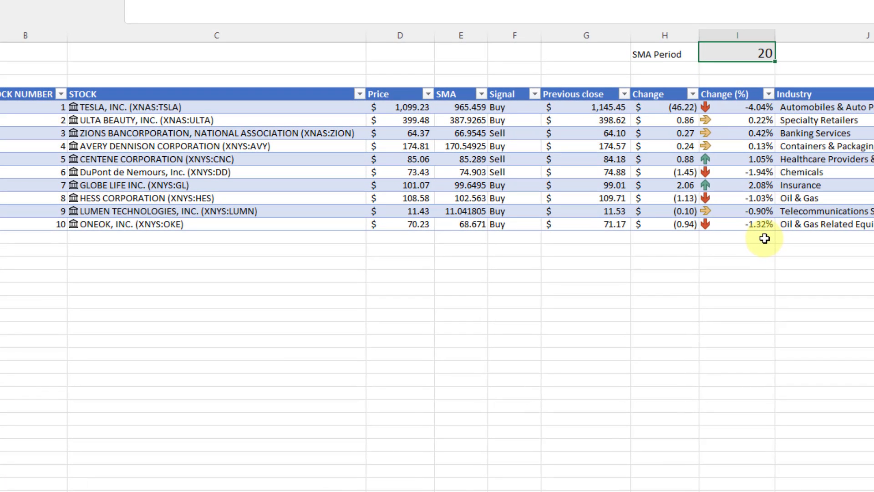
type("100")
key("Return")
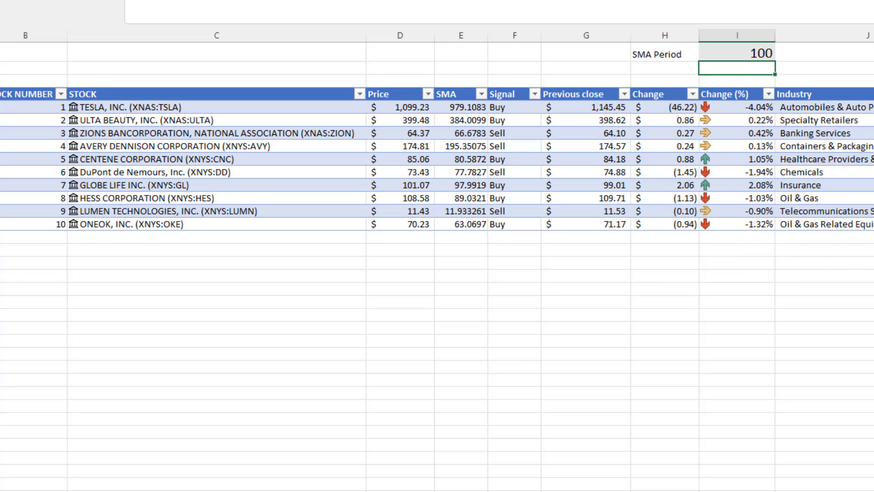
Label D1 'Buy' and begin a COUNTIF formula in D2 beneath it.
left_click(414, 53)
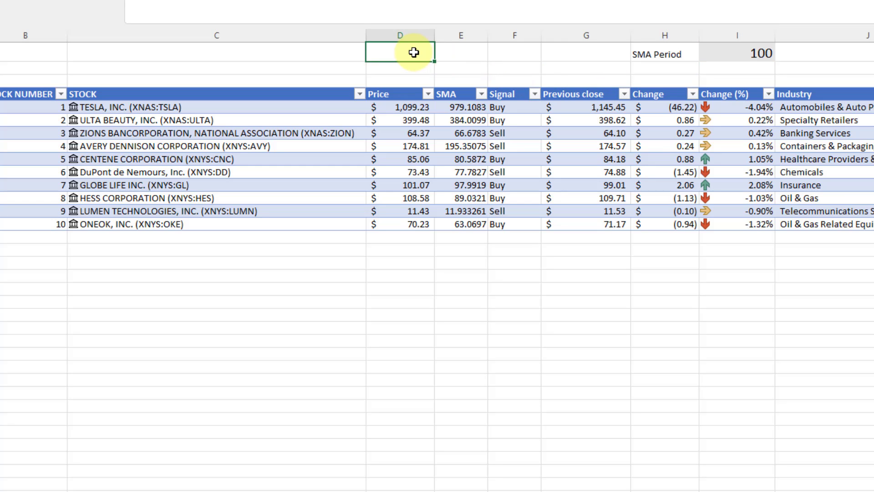
type("BUy")
key("BackSpace")
key("BackSpace")
type("uy")
key("Return")
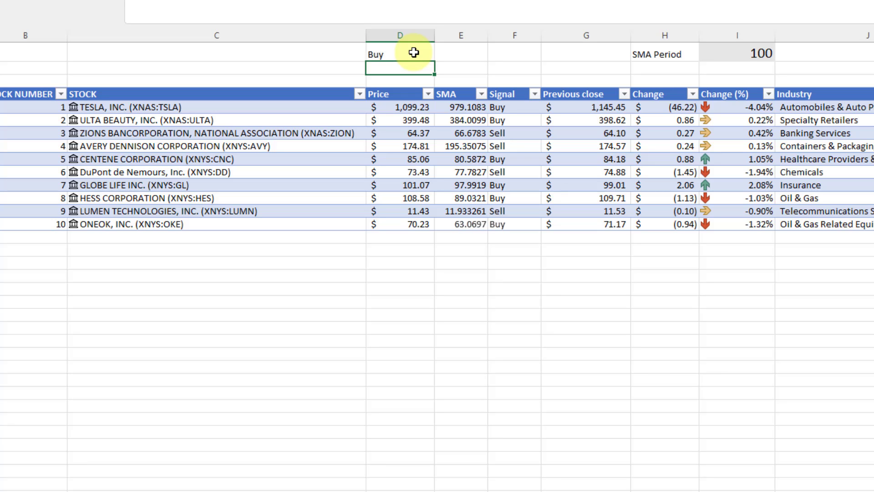
type("=countif")
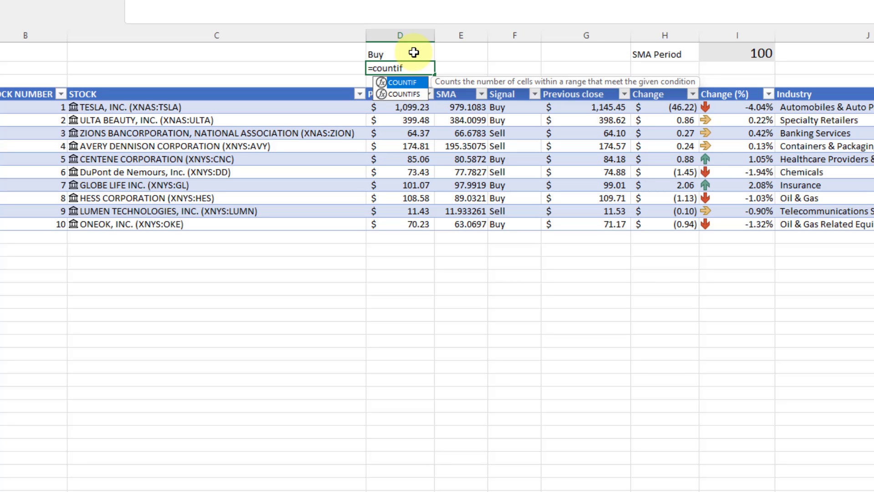
type("(")
Complete D2 as =COUNTIF(T_SCREENER[Signal],"Buy"), returning 6 Buy signals.
left_click(504, 108)
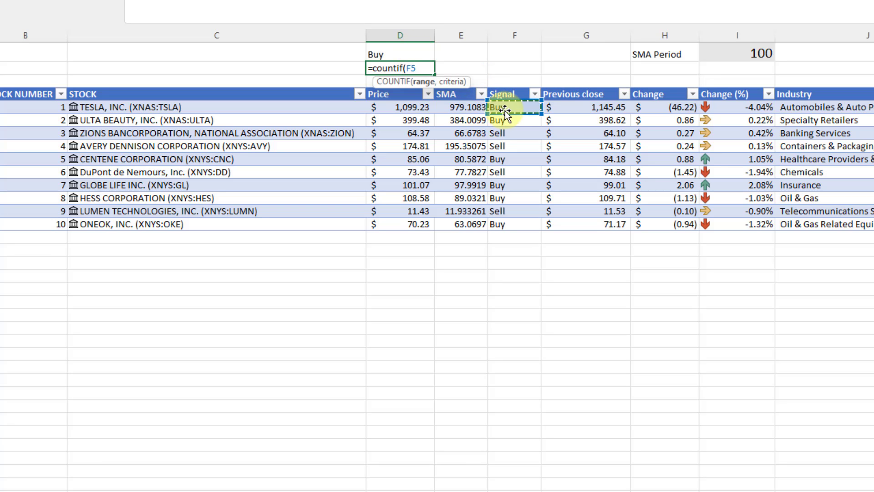
key("ctrl+shift+Down")
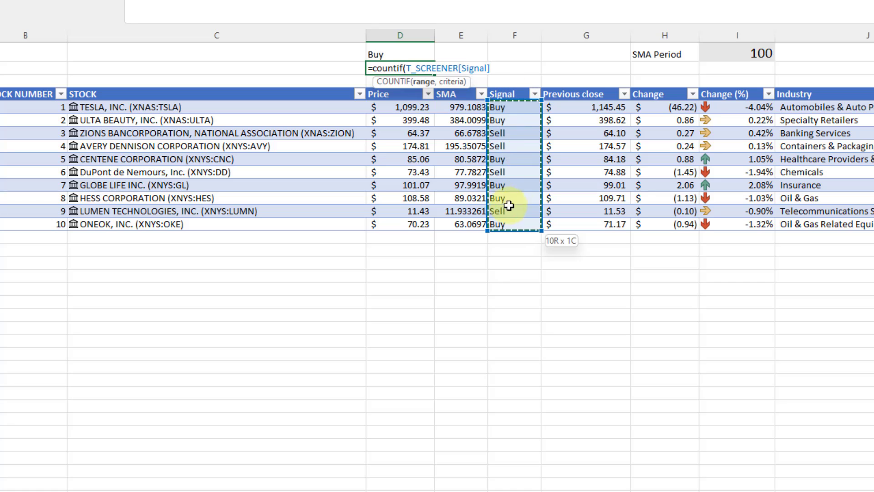
left_click(255, 3)
type(",")
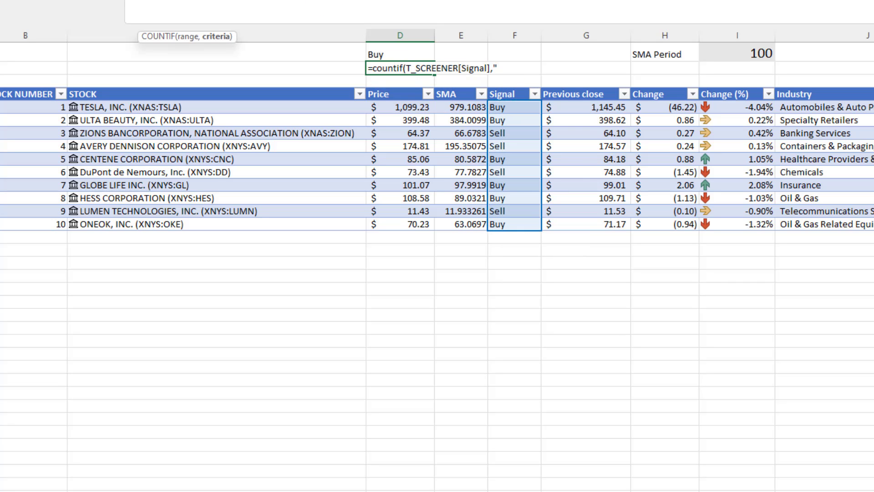
type("\"Buy\")")
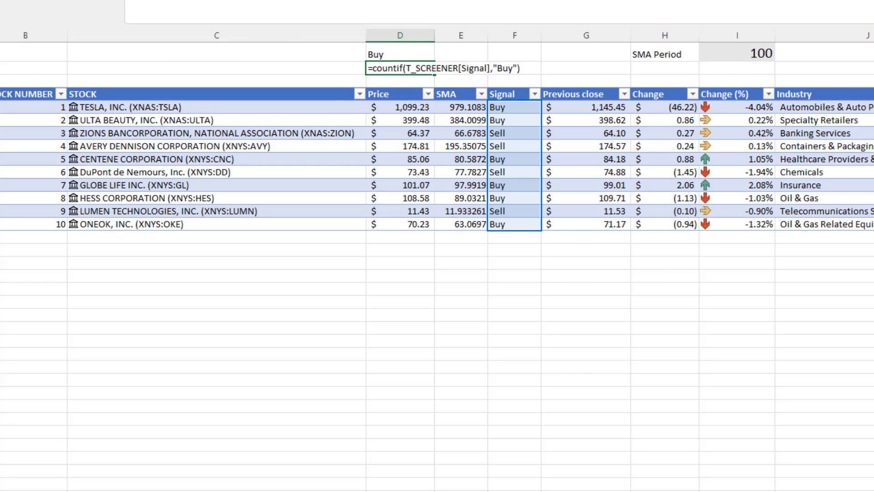
key("ctrl+Return")
Add the label 'Sell' in E1 next to Buy.
key("Up")
key("Right")
type("S")
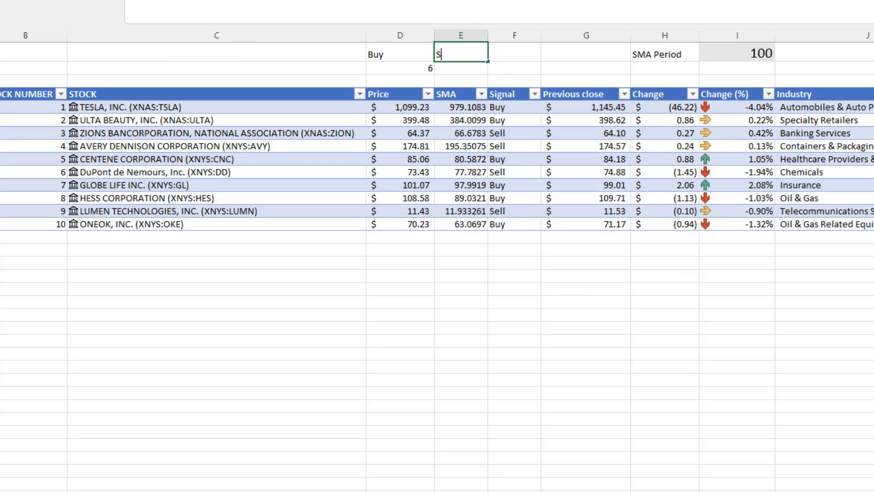
type("ell")
key("Return")
Copy the count formula to E2 and change its criterion to "Sell", giving 4.
key("Left")
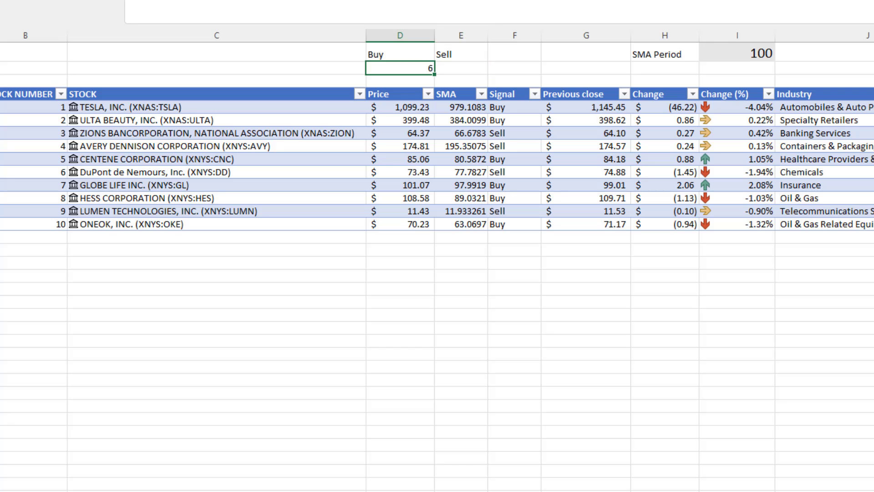
key("ctrl+c")
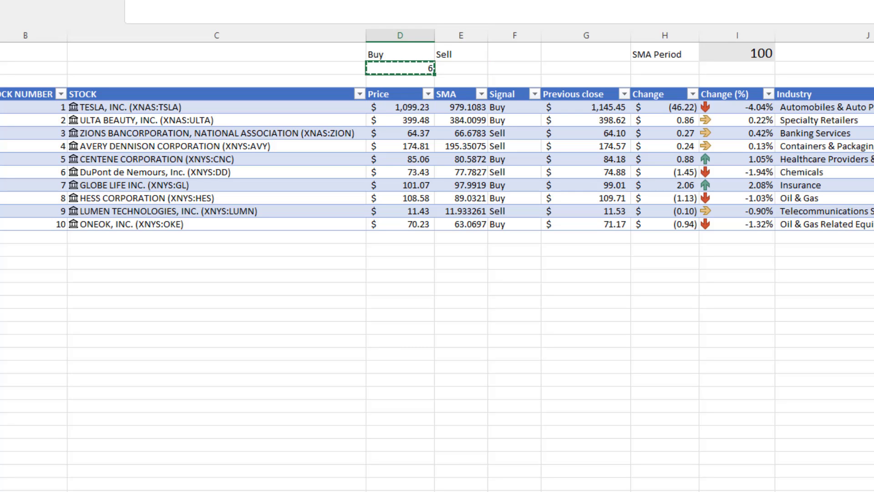
left_click(459, 69)
key("ctrl+v")
left_click(516, 20)
key("Left")
key("Left")
key("Left")
key("Left")
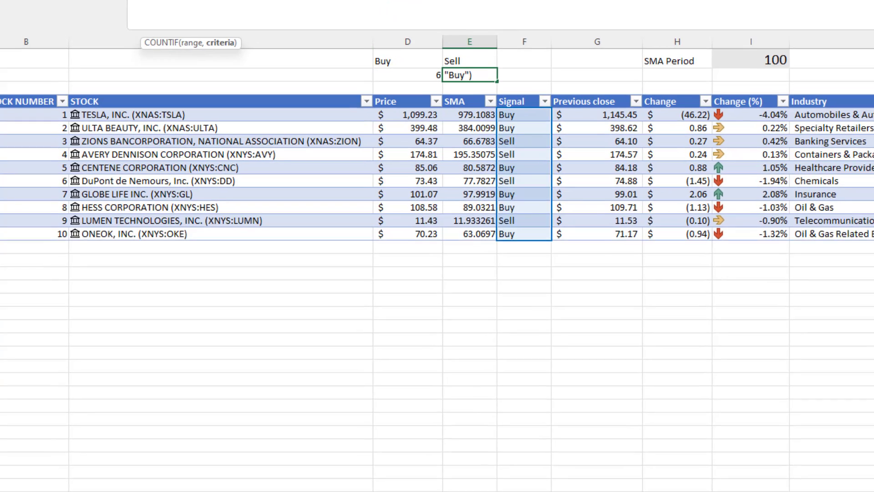
key("BackSpace")
key("Delete")
type("Sell")
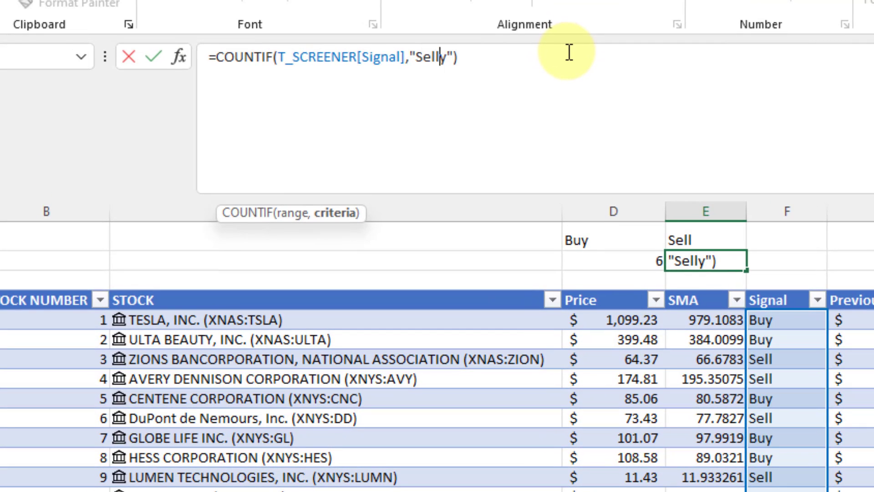
key("Delete")
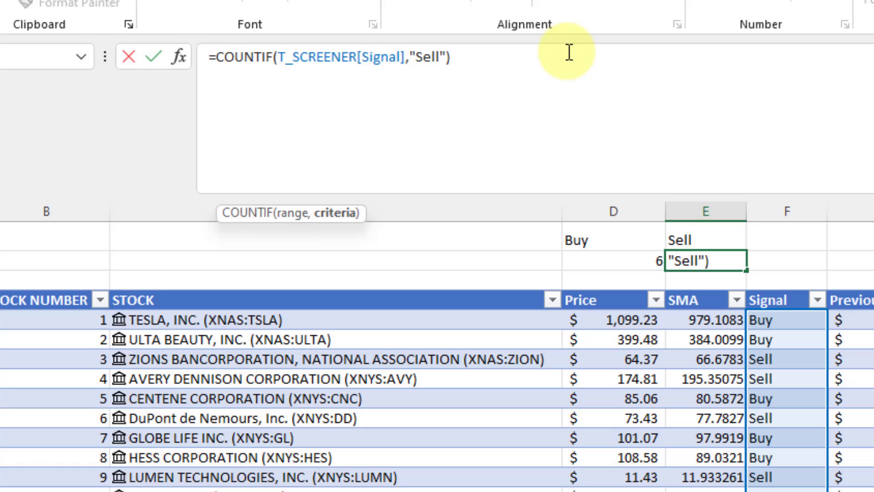
key("End")
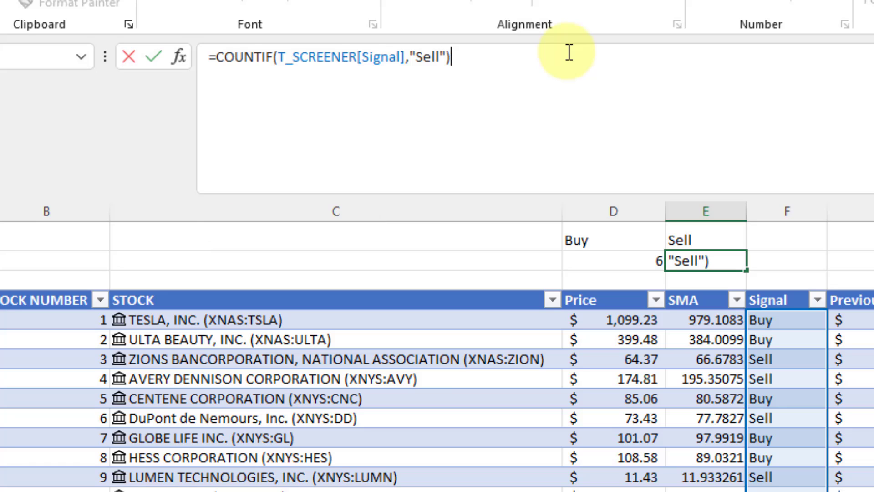
key("Return")
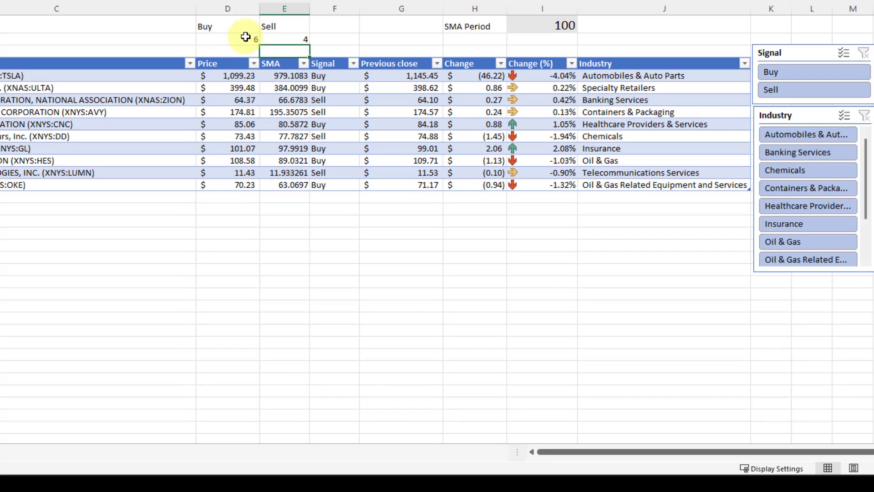
Check the Buy and Sell counts while filtering the Signal slicer to Sell, Buy, Sell, then clear it.
left_click(642, 258)
left_click(285, 40)
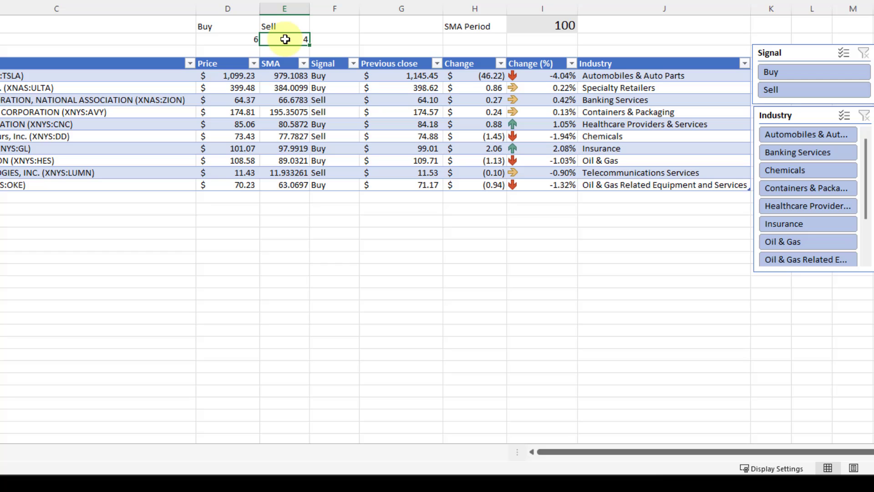
left_click(781, 93)
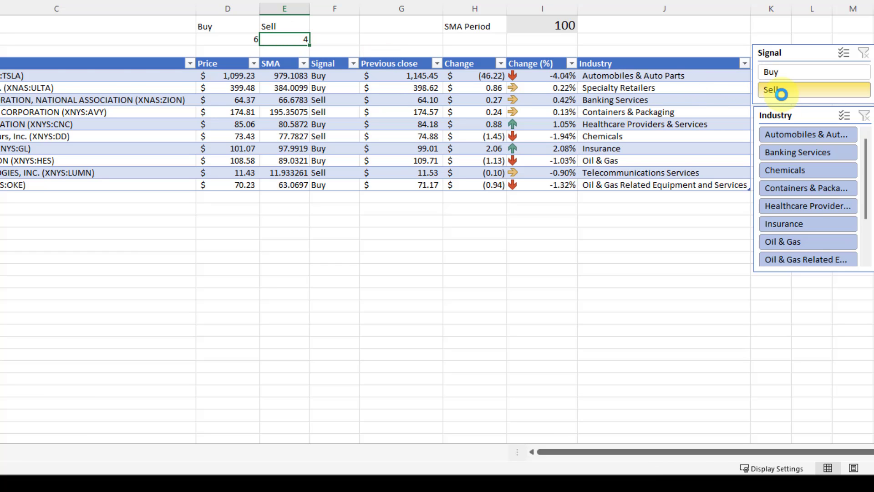
left_click(794, 73)
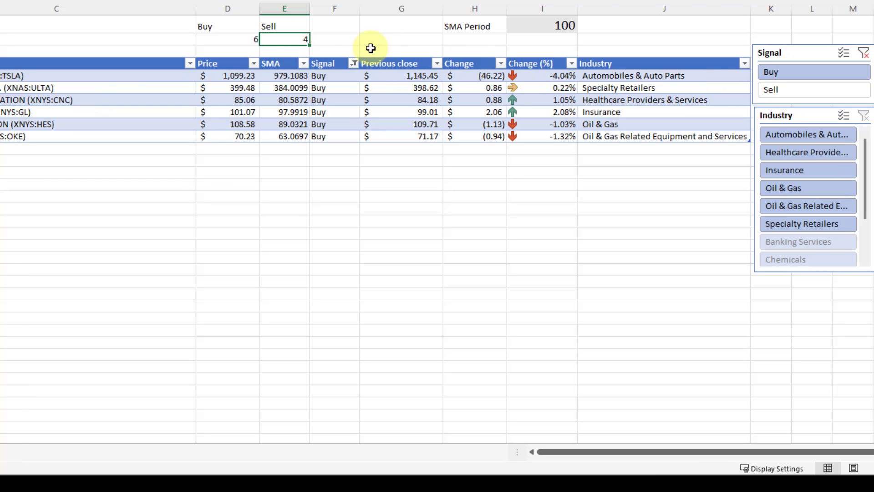
left_click(794, 91)
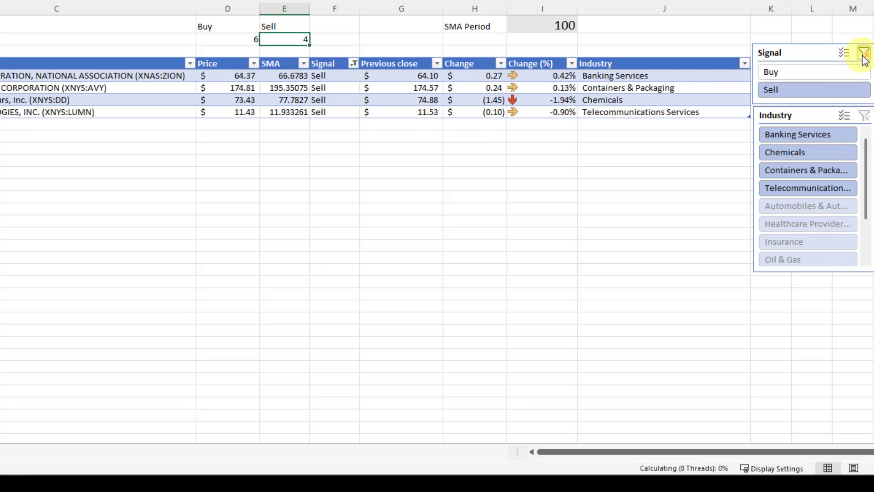
left_click(864, 54)
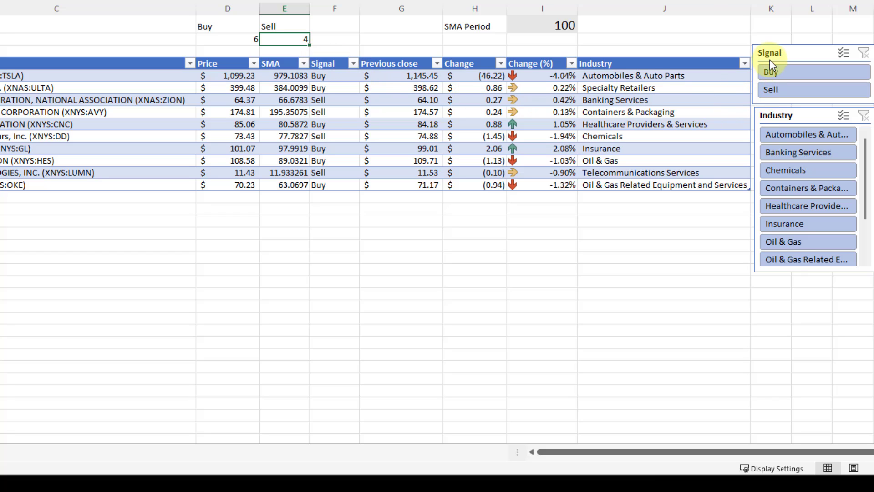
Drag the Signal and Industry slicers further right, with Industry aligned below Signal.
left_click_drag(773, 63, 788, 60)
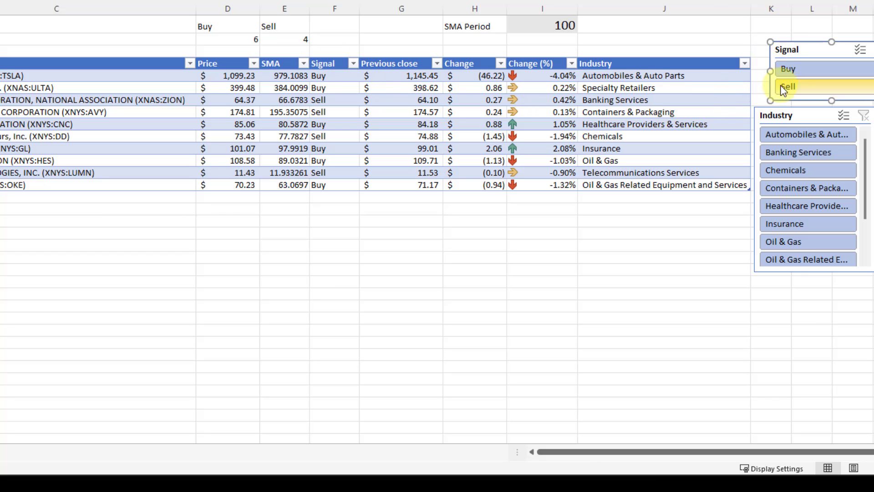
left_click_drag(779, 116, 797, 114)
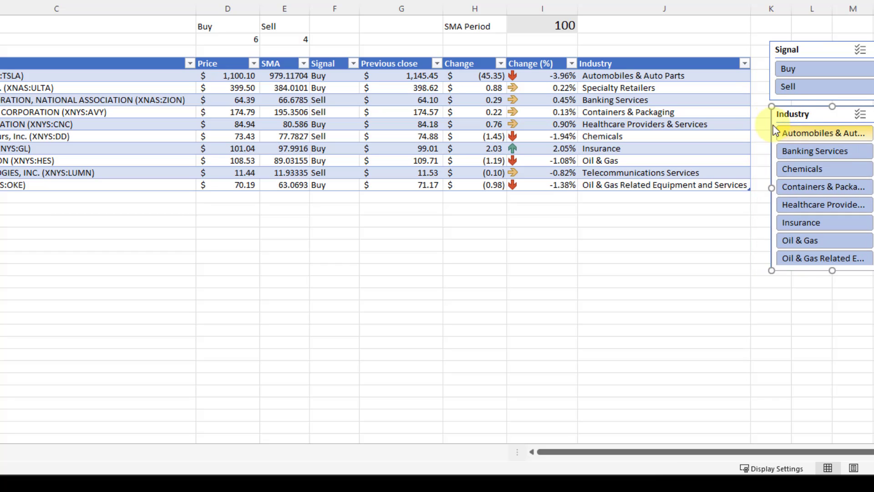
left_click_drag(782, 47, 852, 43)
left_click_drag(793, 113, 857, 108)
left_click(759, 69)
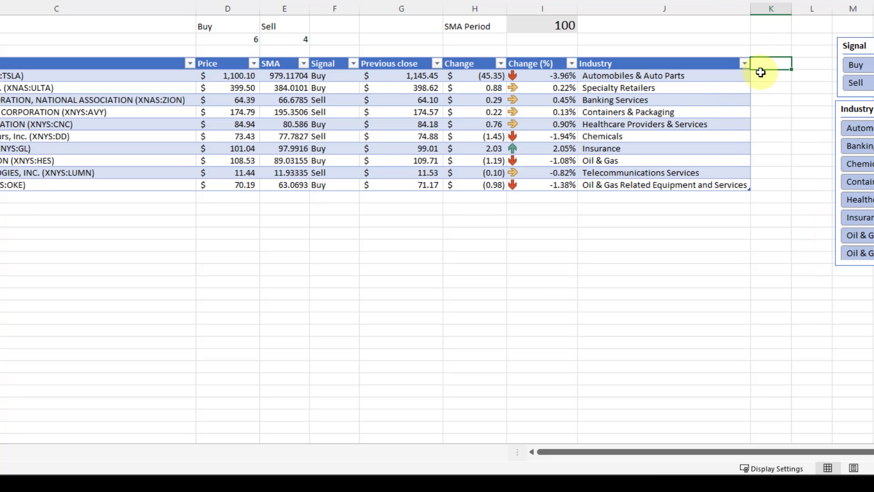
Add a Filter column to the table with =SUBTOTAL(3,[@[STOCK NUMBER]]).
type("Filter")
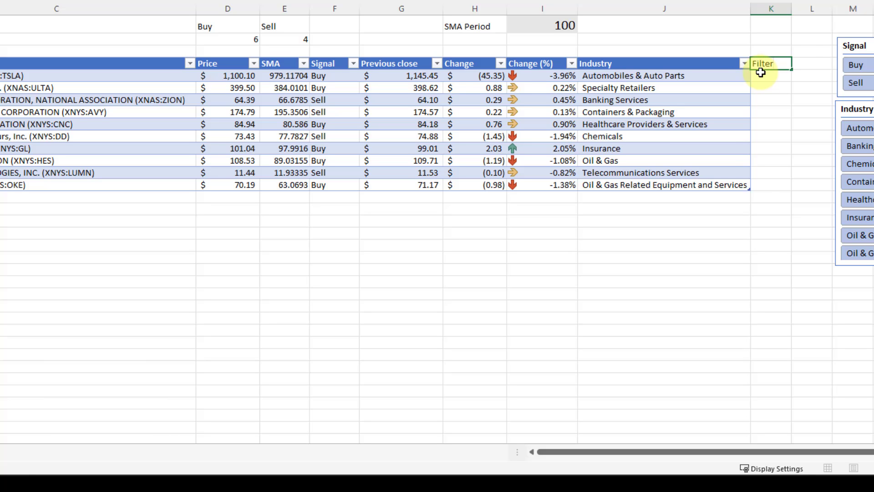
key("Return")
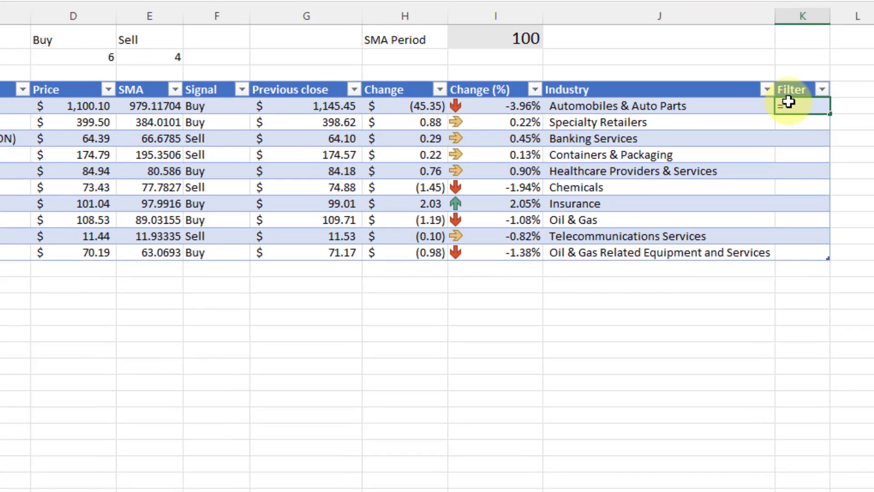
type("=subtotal(")
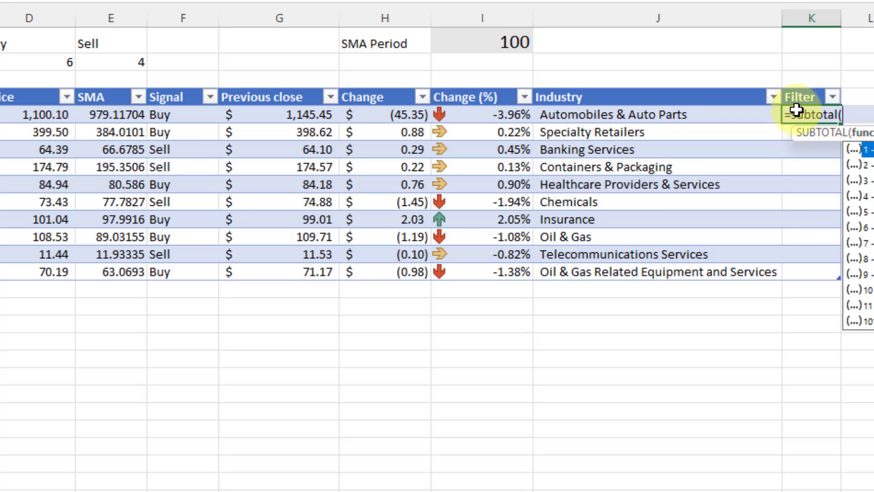
type("3")
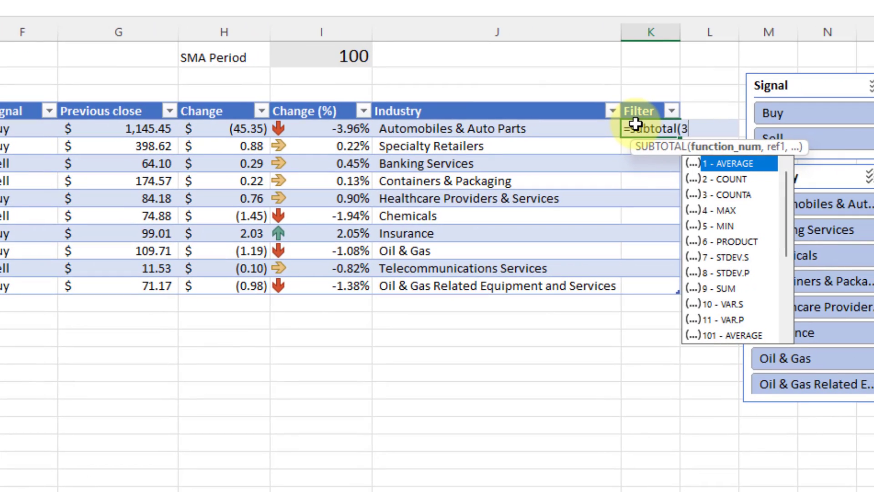
type(",")
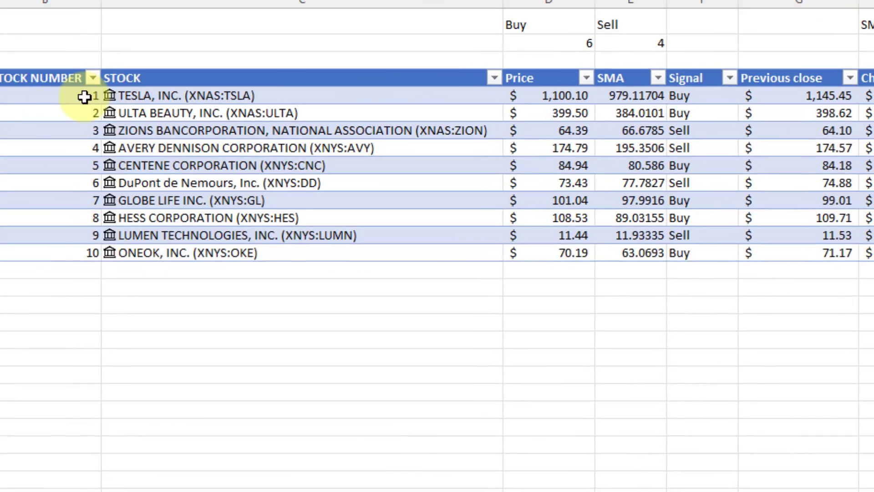
left_click(84, 97)
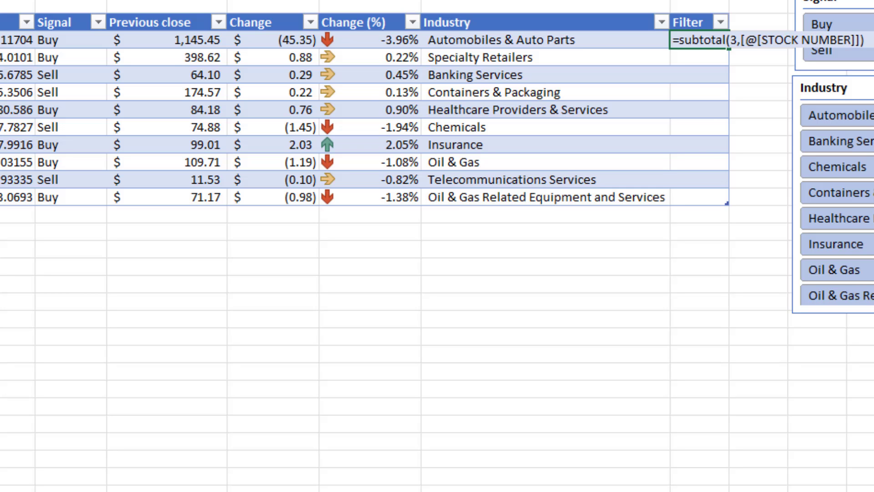
key("Return")
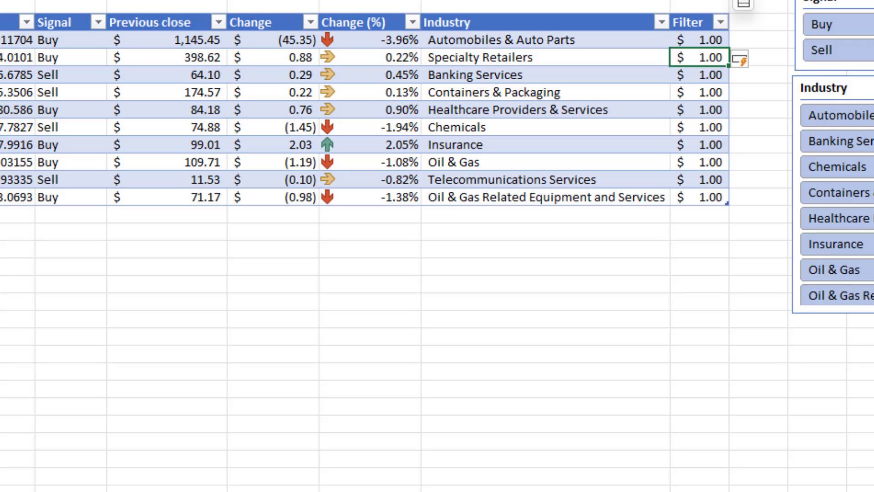
Format the Filter column as General so every stock shows a plain 1.
key("ctrl+space")
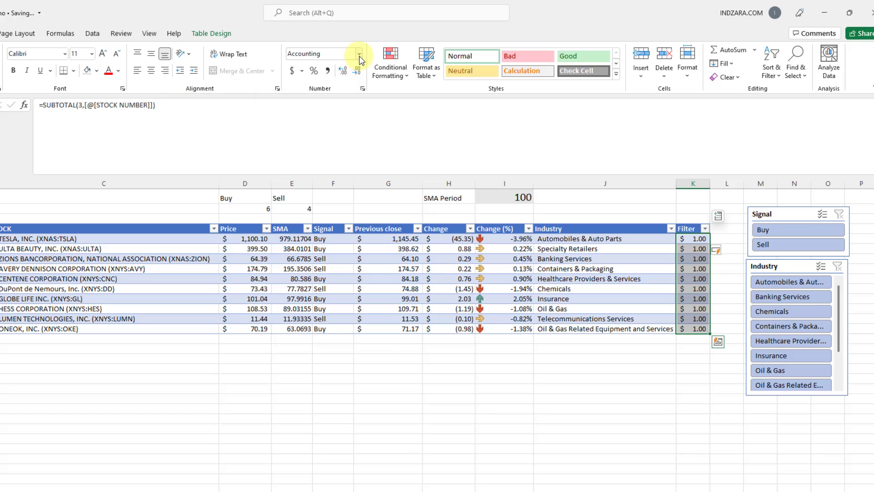
left_click(360, 55)
left_click(336, 82)
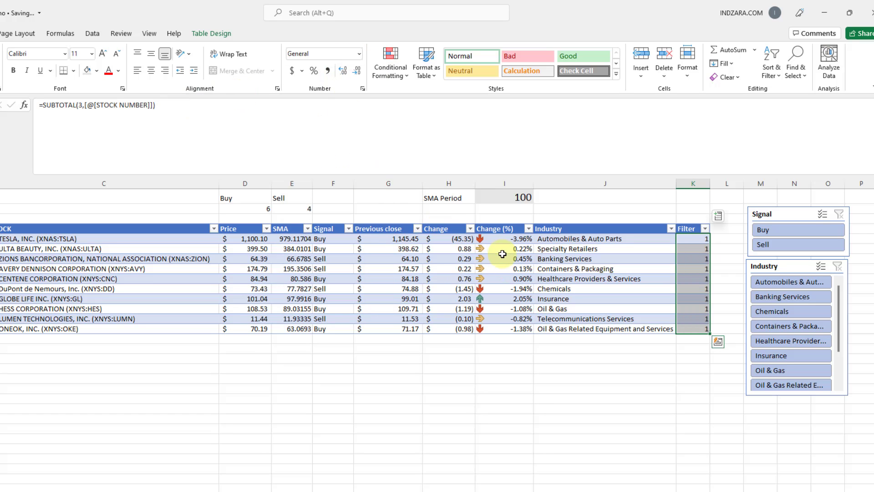
left_click(569, 378)
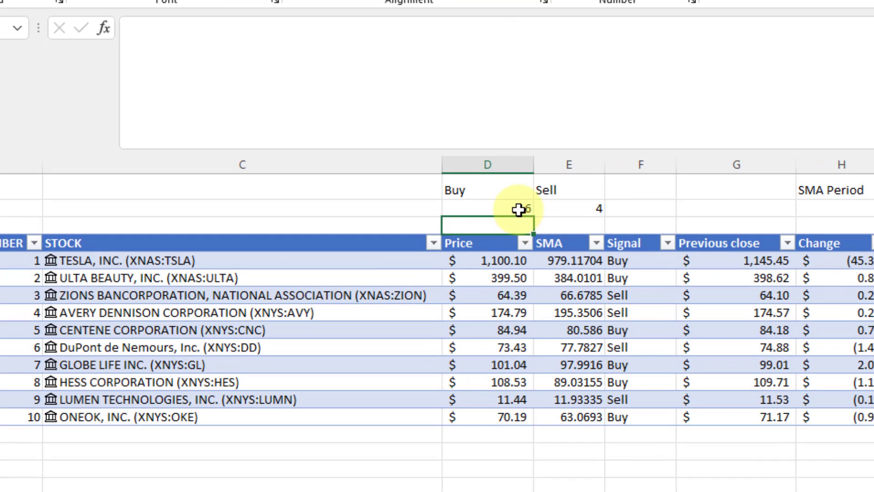
Change D2 to =COUNTIFS(T_SCREENER[Signal],"Buy",T_SCREENER[Filter],1) and test it with Banking Services.
left_click(262, 209)
left_click(189, 32)
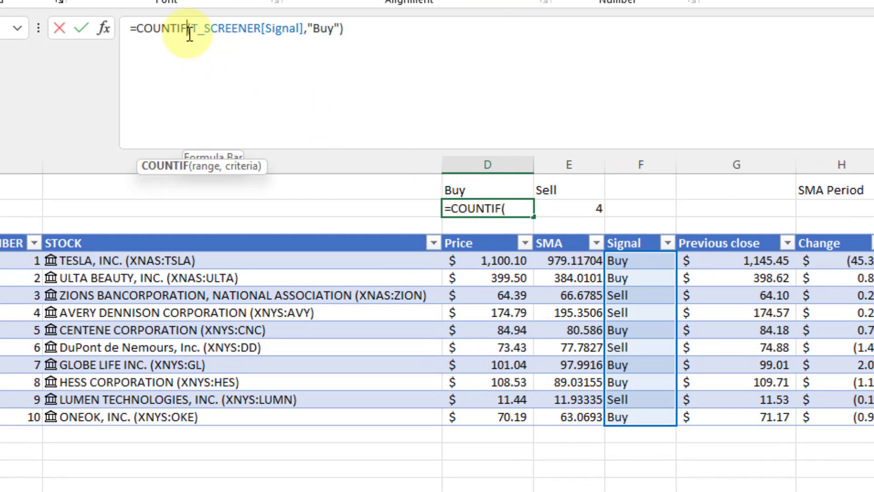
type("S")
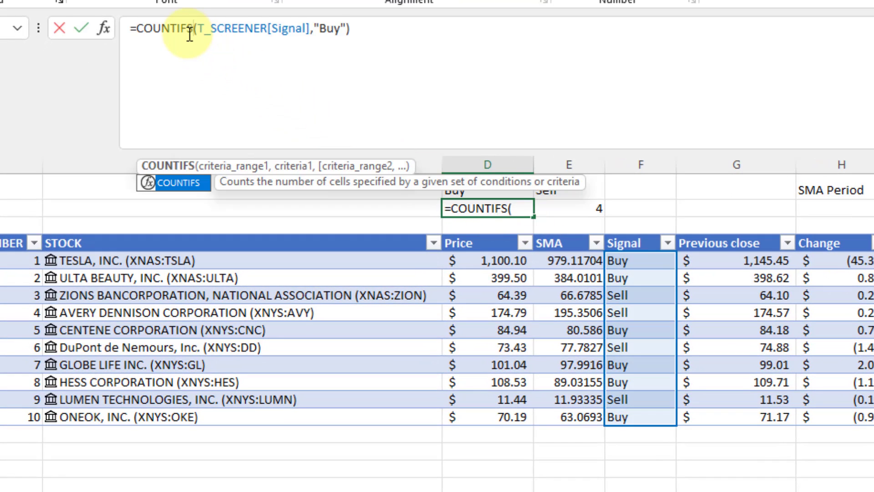
left_click(348, 26)
type(",")
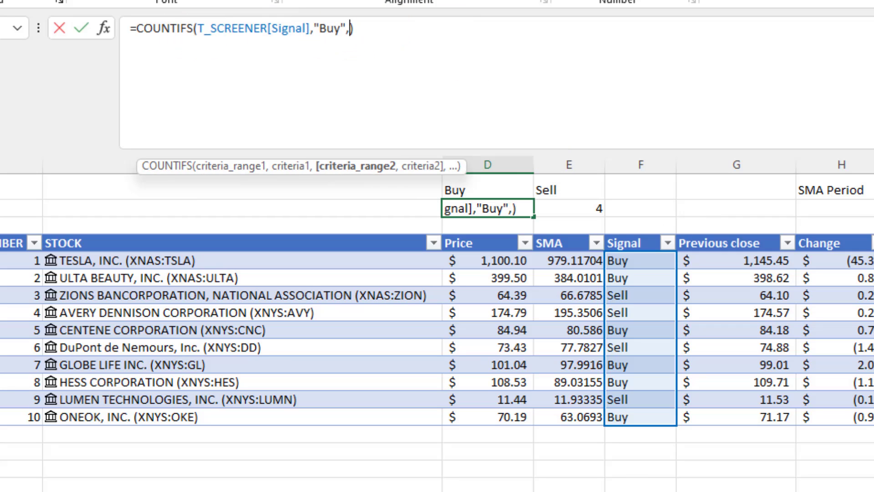
type("K5")
key("ctrl+shift+Down")
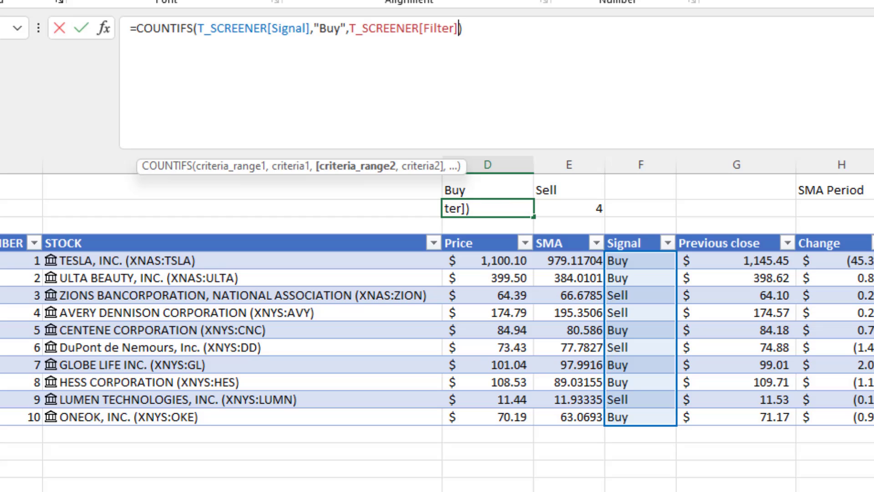
type(",1")
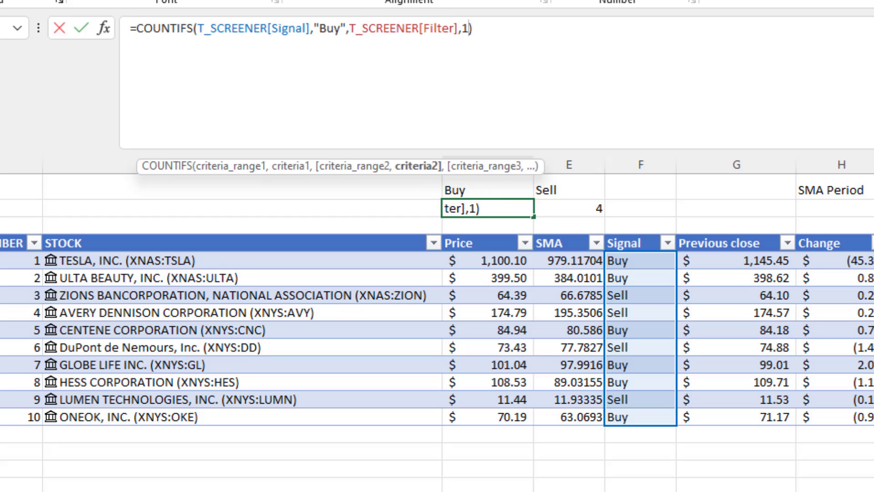
key("ctrl+Return")
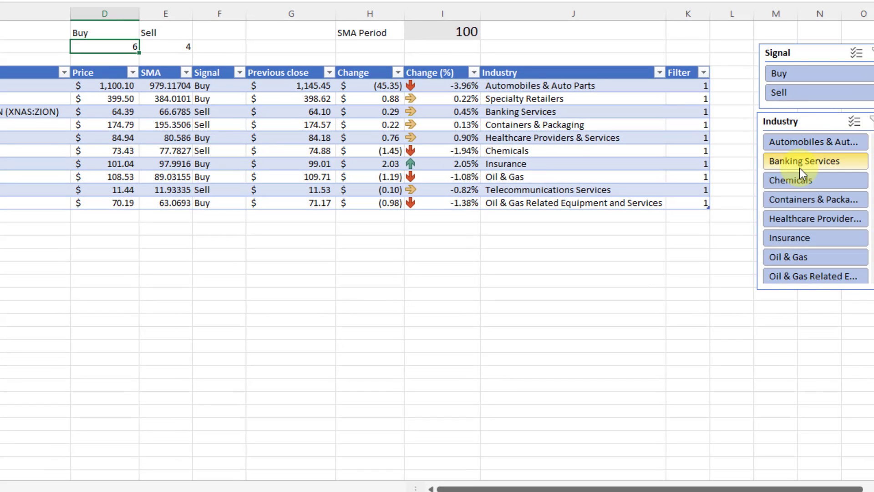
left_click(803, 172)
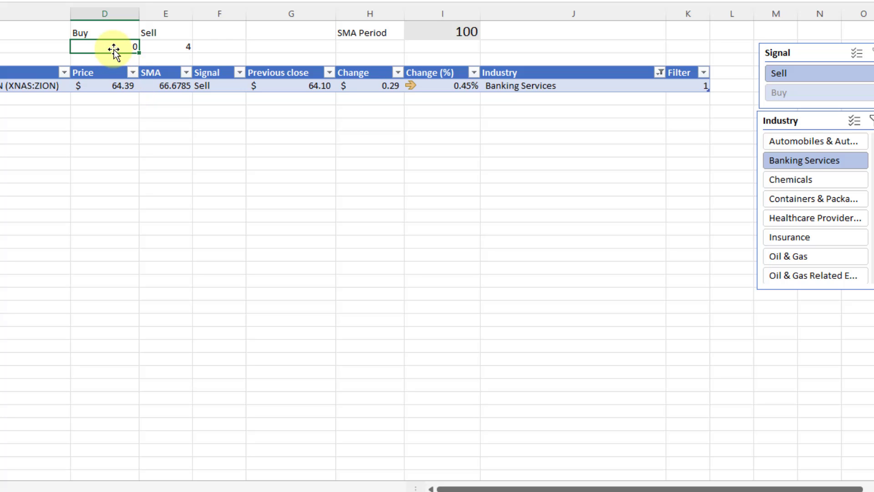
left_click(871, 121)
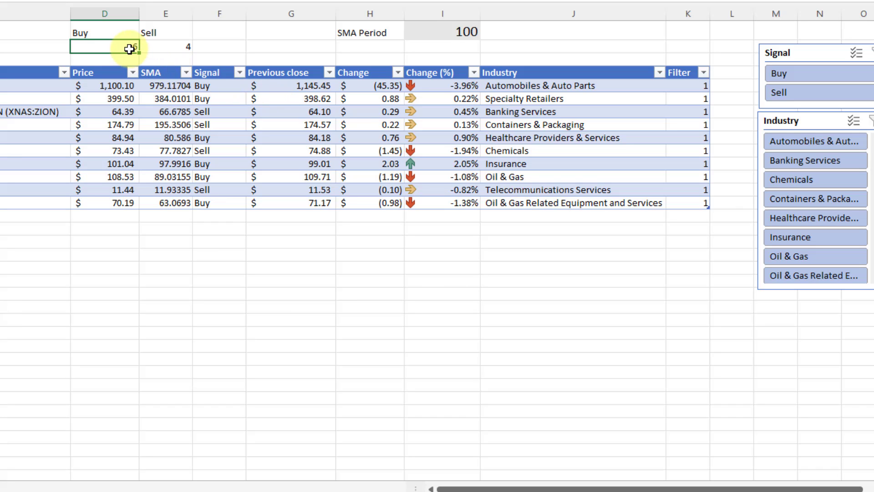
Copy the COUNTIFS formula to E2 with the criterion changed to "Sell".
key("ctrl+c")
left_click(161, 46)
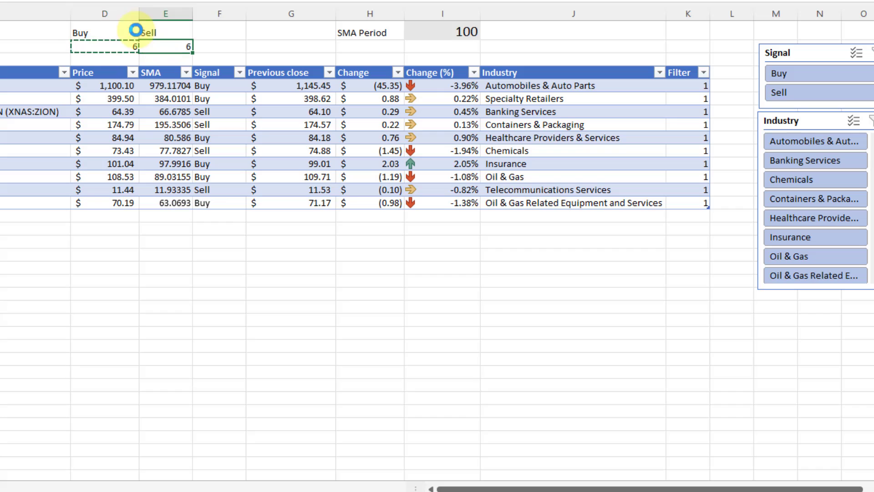
key("ctrl+v")
left_click(83, 1)
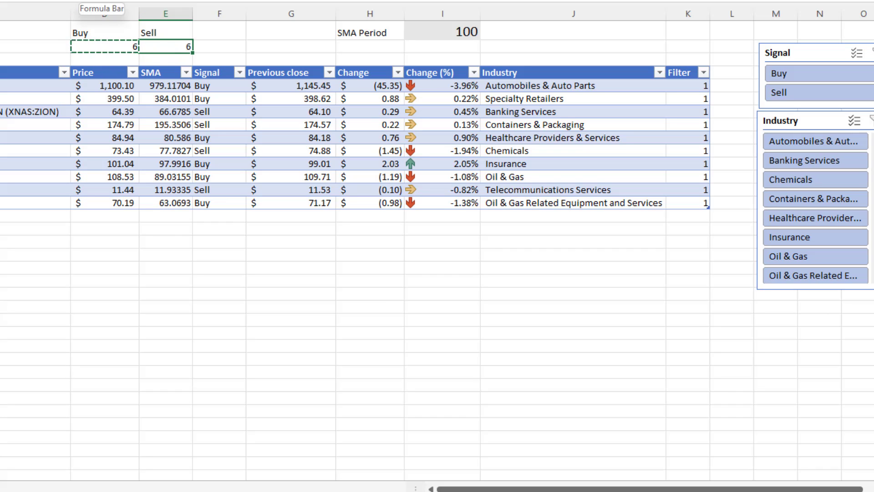
key("BackSpace")
key("BackSpace")
key("BackSpace")
type("Sell\",")
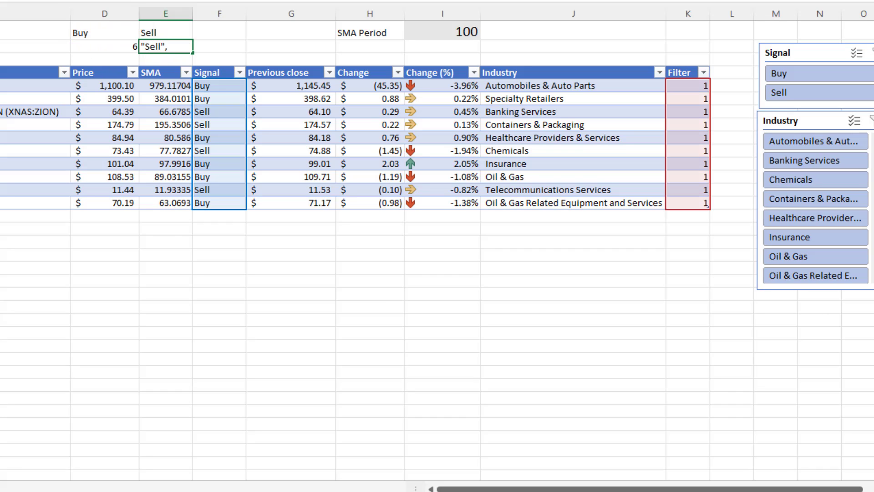
key("ctrl+Return")
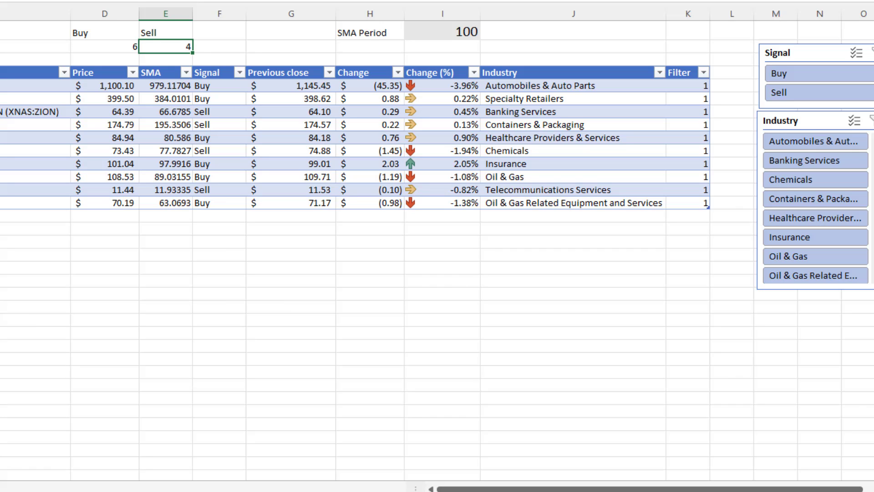
Filter the Industry slicer to Automobiles & Auto Parts, then Banking Services, then clear it.
left_click(224, 87)
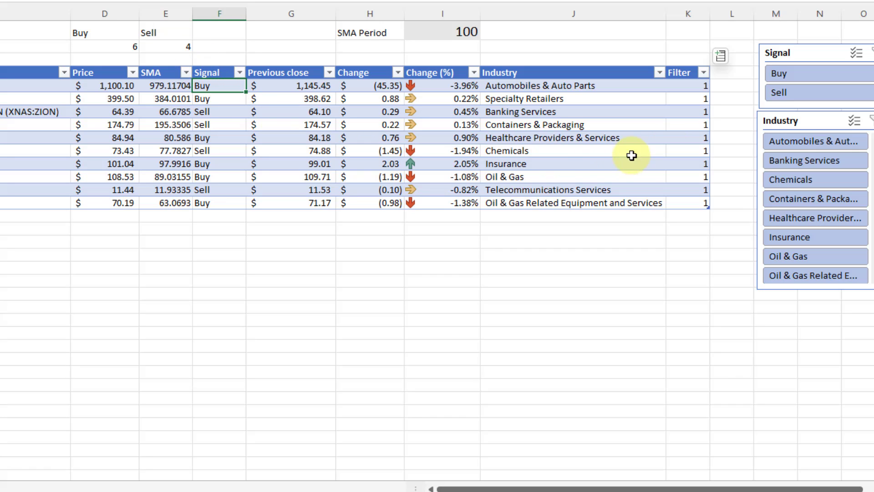
left_click(686, 86)
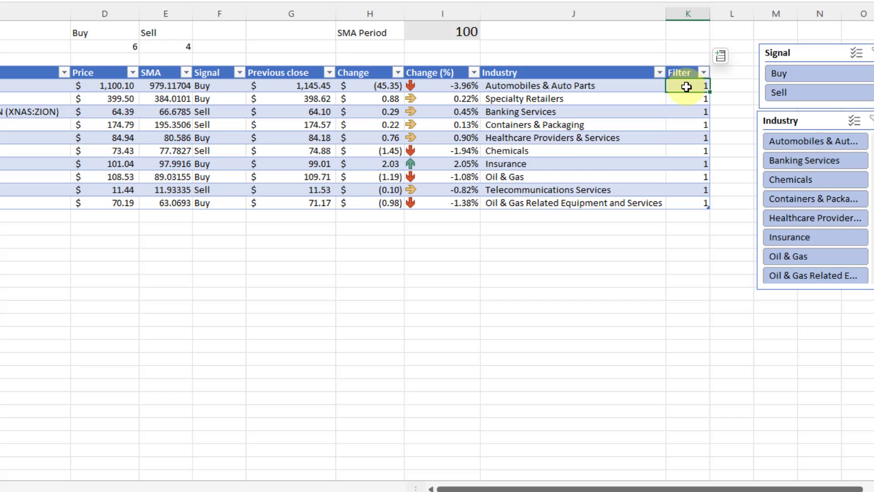
left_click(804, 140)
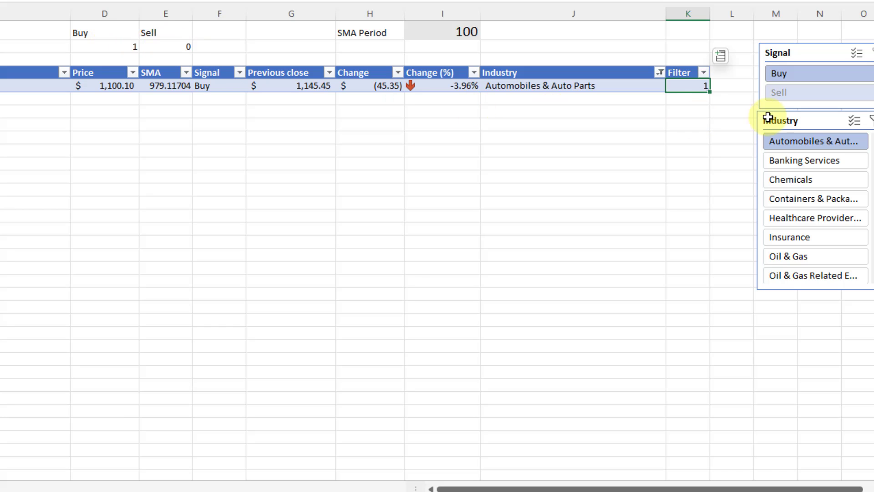
left_click(783, 161)
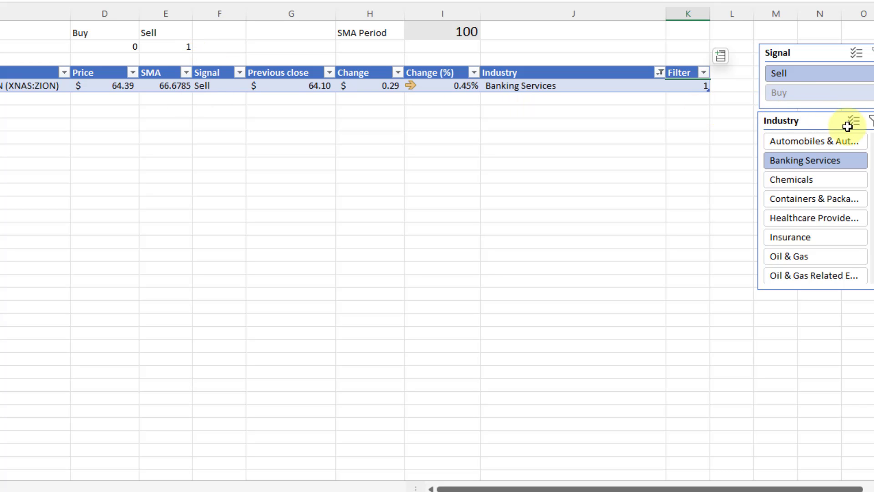
left_click(870, 122)
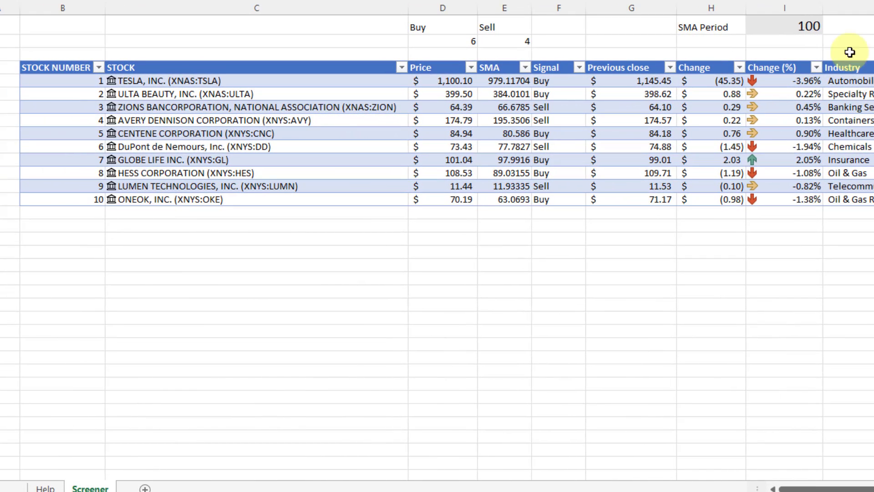
Enter 20 as the SMA Period, recalculating the signals to 7 Buy and 3 Sell.
left_click(809, 25)
type("20")
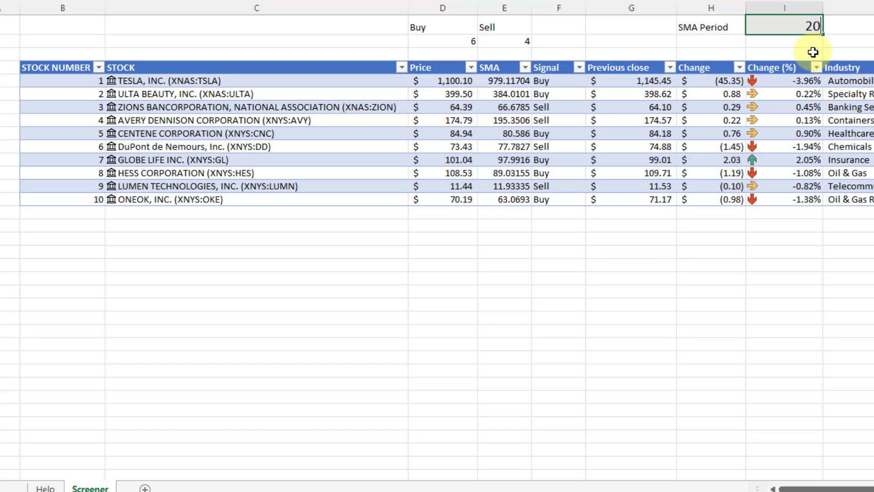
key("Return")
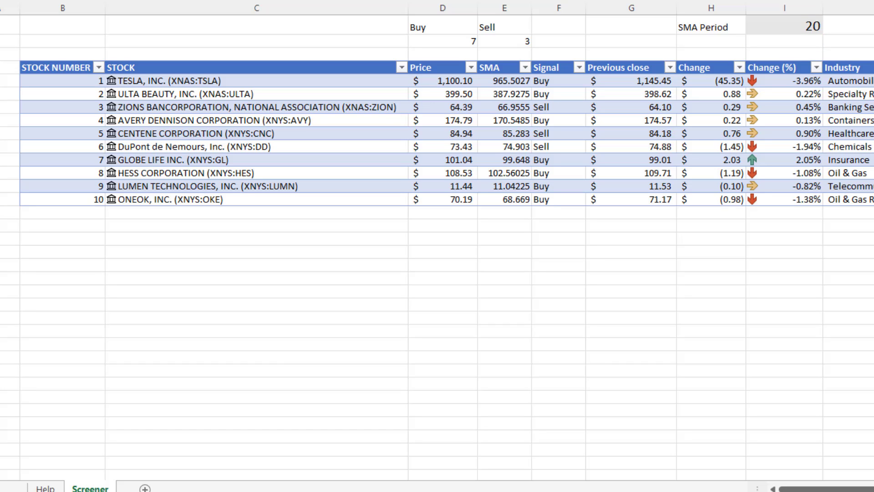
Paste stocks 11–20 as values below the table, then open the price-history sheet.
right_click(230, 213)
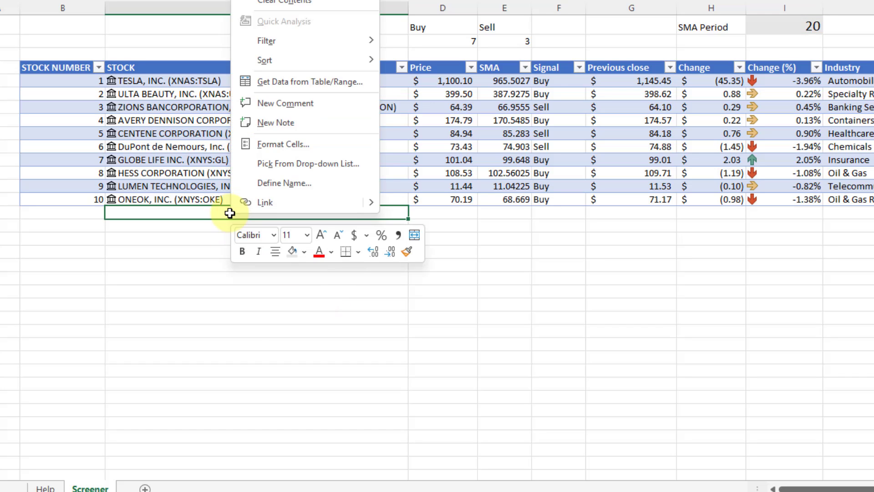
left_click(229, 213)
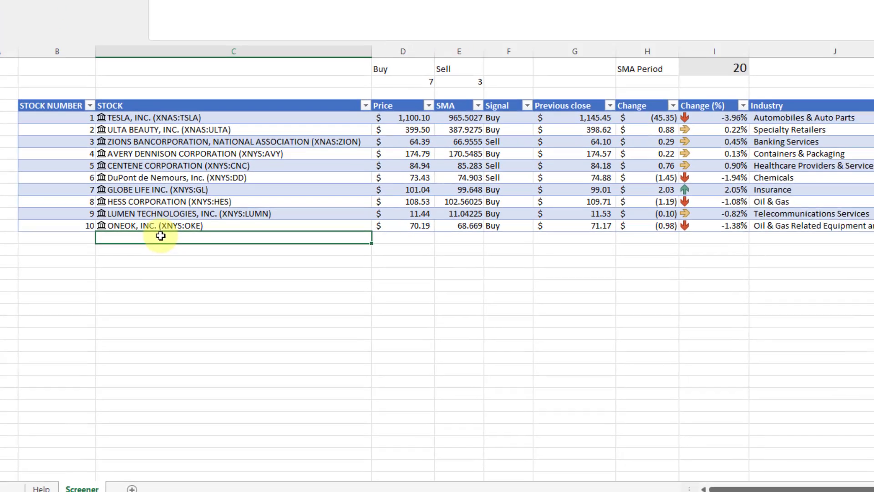
right_click(185, 209)
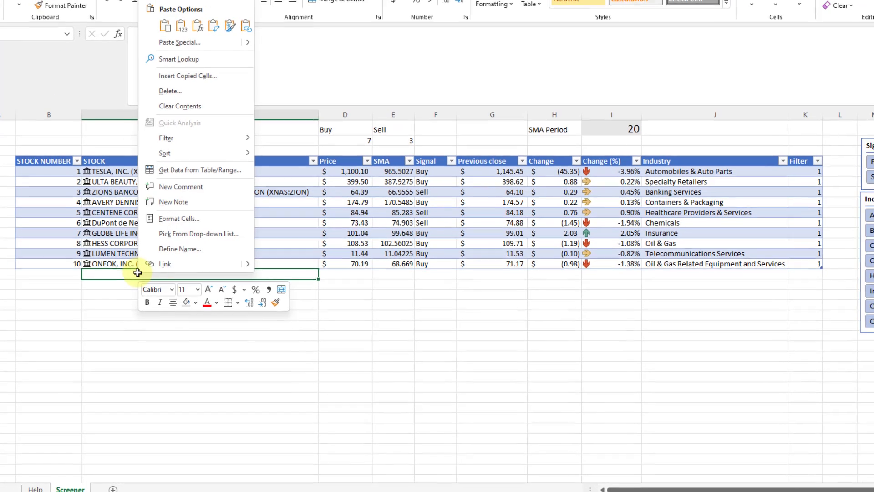
left_click(181, 26)
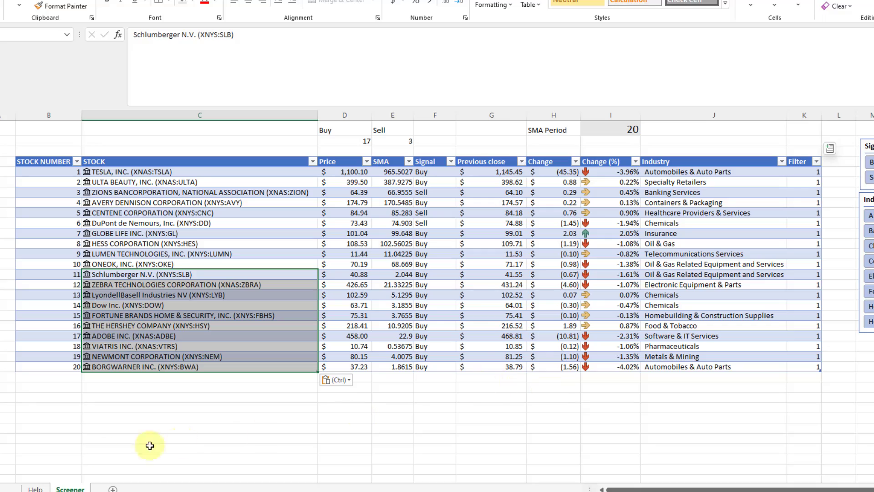
left_click(38, 489)
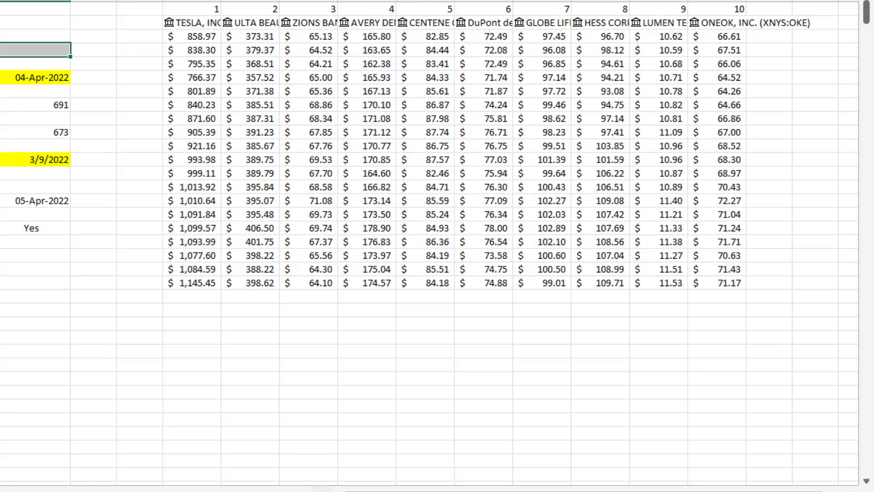
Extend the row 1 stock numbers from 9–10 through to 50.
key("ctrl+Page_Up")
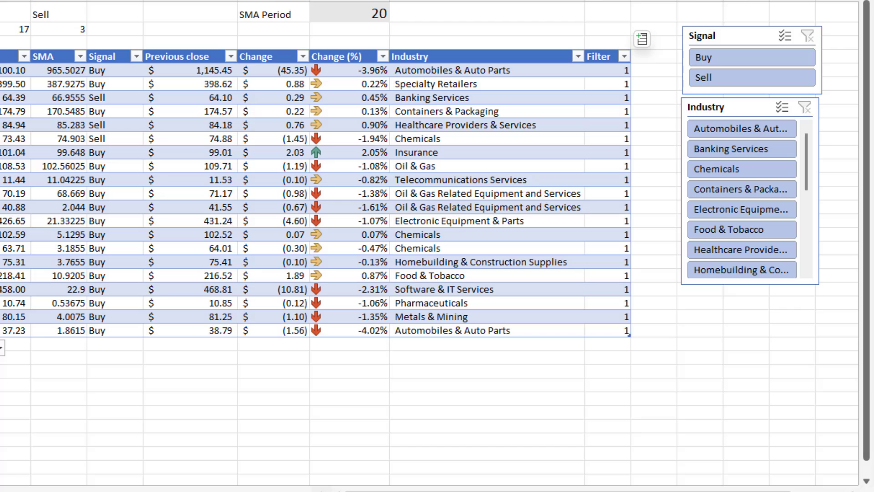
key("ctrl+Page_Down")
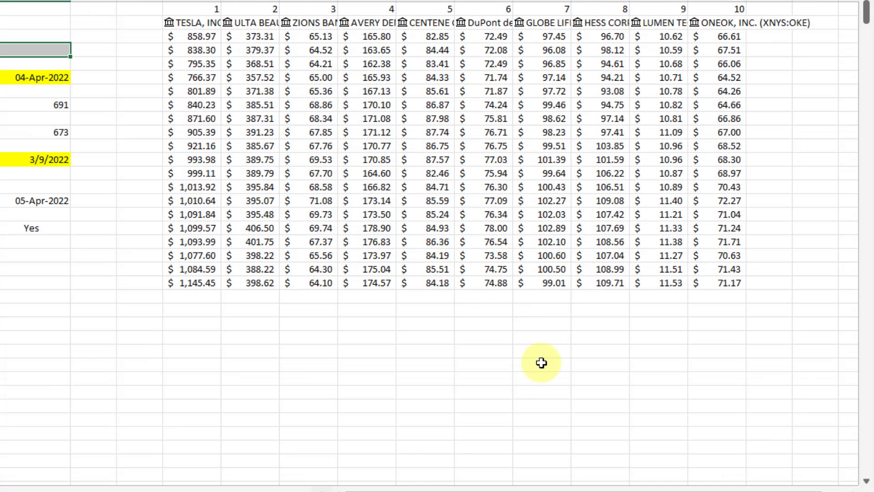
left_click_drag(818, 486, 842, 486)
left_click(693, 13)
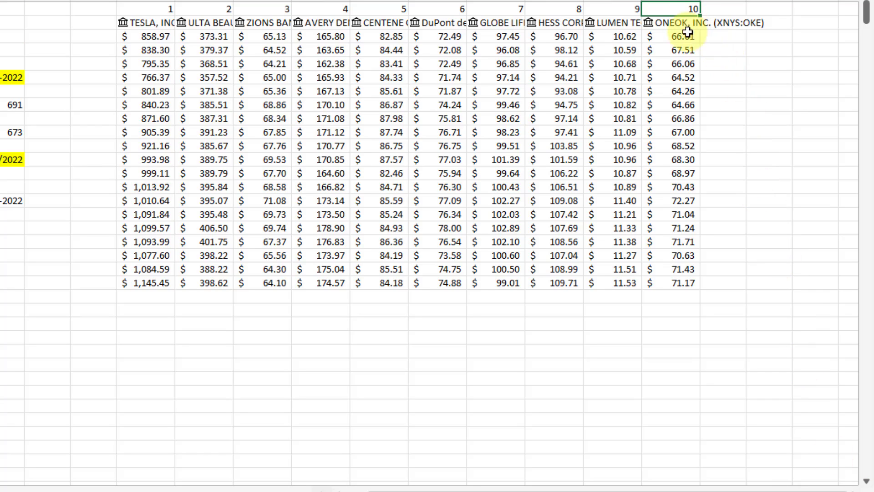
key("shift+Left")
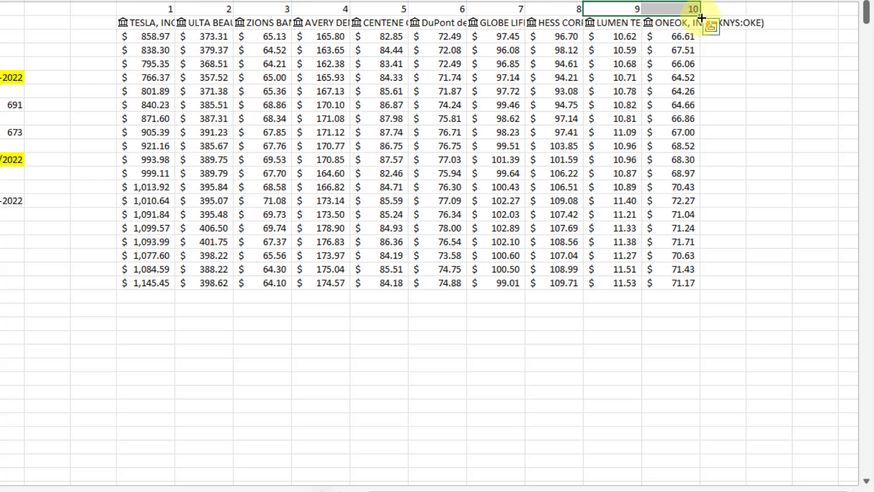
left_click_drag(701, 16, 553, 23)
double_click(554, 22)
left_click(576, 10)
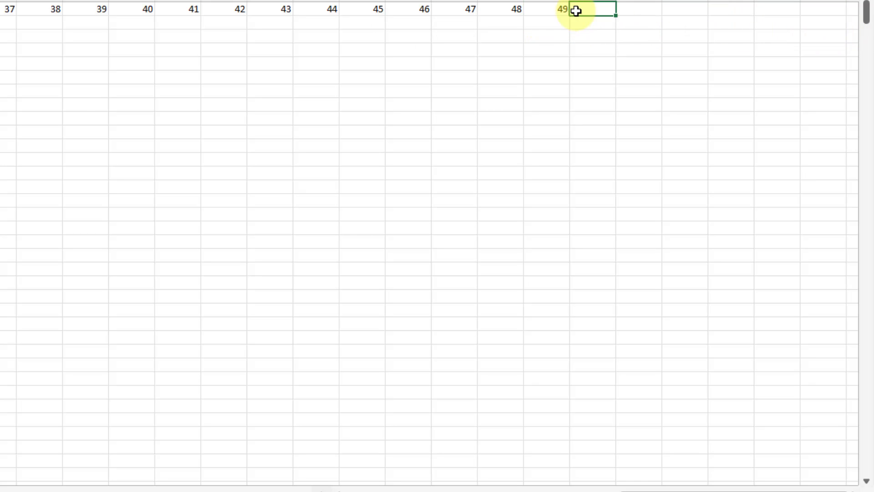
type("50")
key("Return")
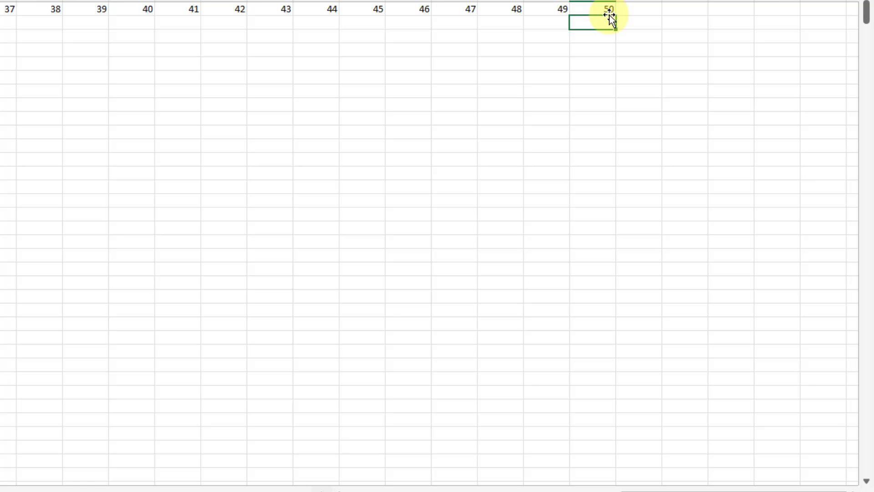
Fill =IFERROR(INDEX(T_SCREENER[STOCK],S1),"") from S2 across row 2 so stocks 11–20 get names.
key("Right")
key("ctrl+Left")
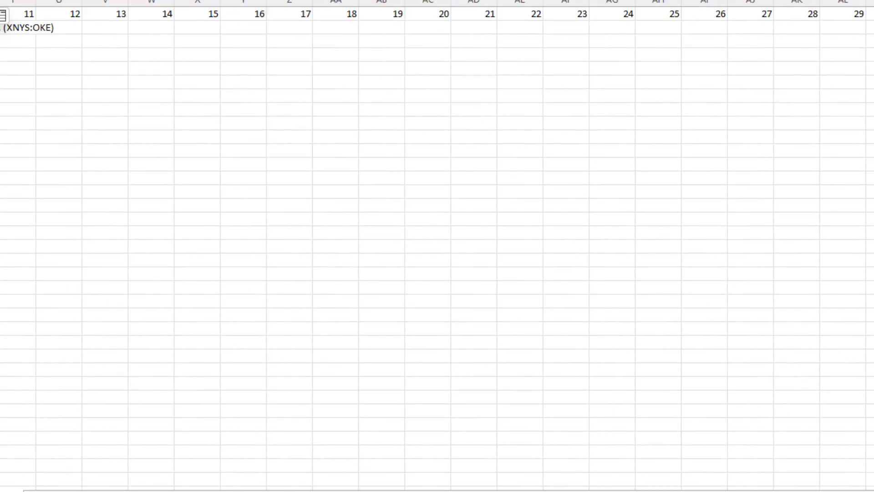
key("shift+Right")
key("shift+Right")
key("shift+Right")
key("shift+Right")
key("shift+Right")
key("shift+Right")
key("shift+Right")
key("shift+Right")
key("shift+Right")
key("shift+Right")
key("shift+Right")
key("shift+Right")
key("shift+Right")
key("shift+Right")
key("shift+Right")
key("shift+Right")
key("shift+Right")
key("shift+Right")
key("shift+Right")
key("shift+Right")
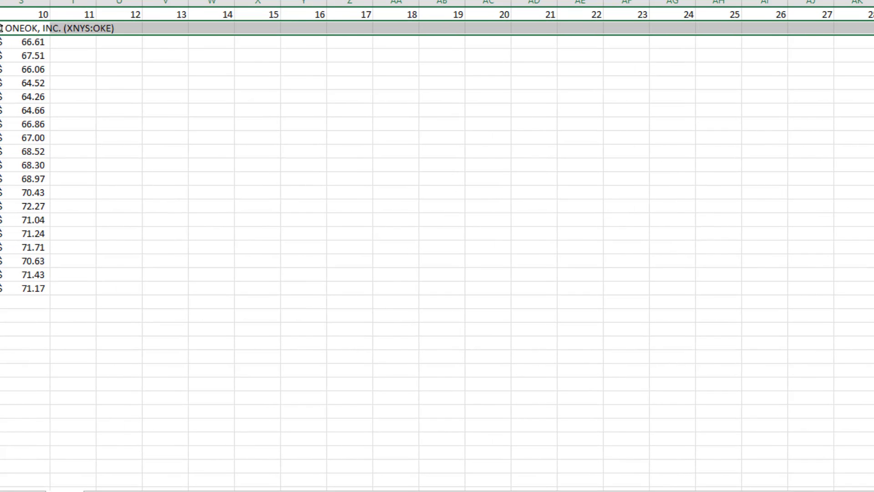
key("shift+Right")
key("shift+Right")
key("shift+Right")
key("shift+Right")
key("shift+Right")
key("shift+Right")
key("shift+Right")
key("shift+Right")
key("shift+Right")
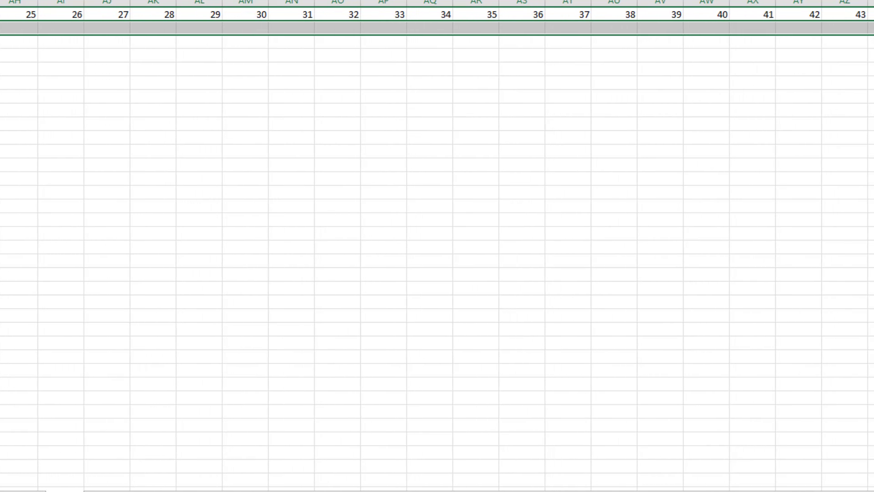
key("F2")
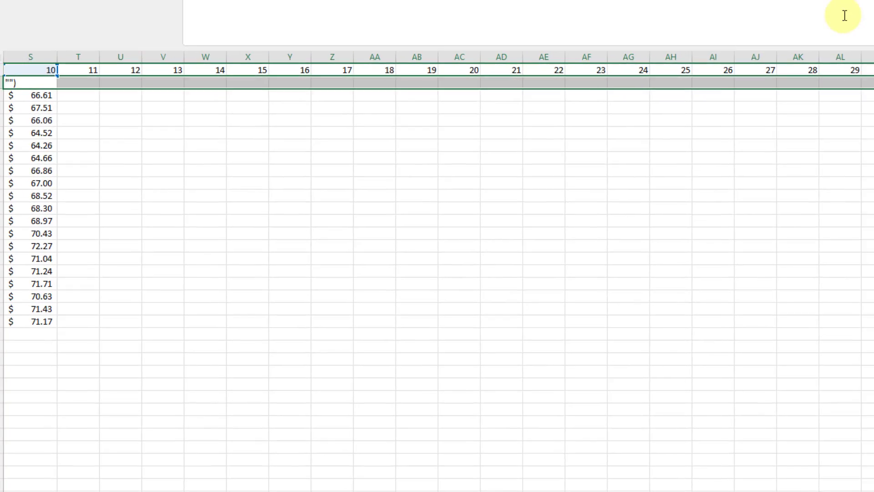
key("ctrl+Return")
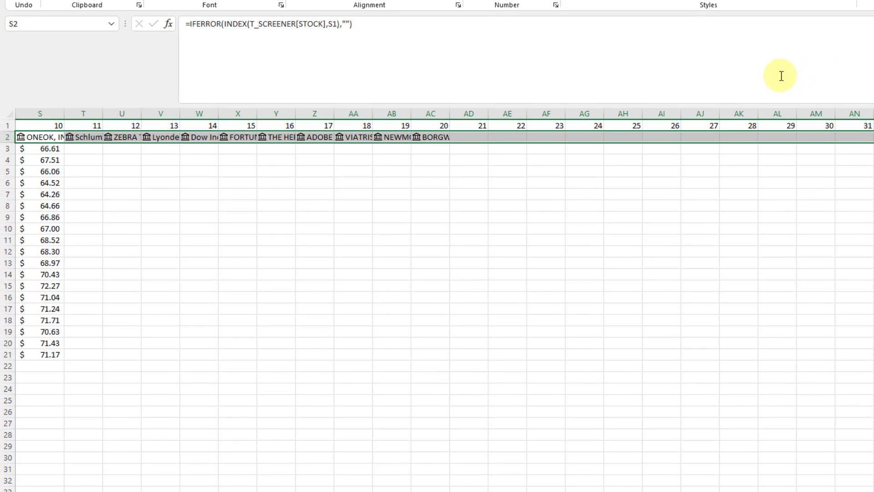
Check the name formula for stock 20 and the stock 21 number and name cells.
left_click(492, 159)
left_click(415, 137)
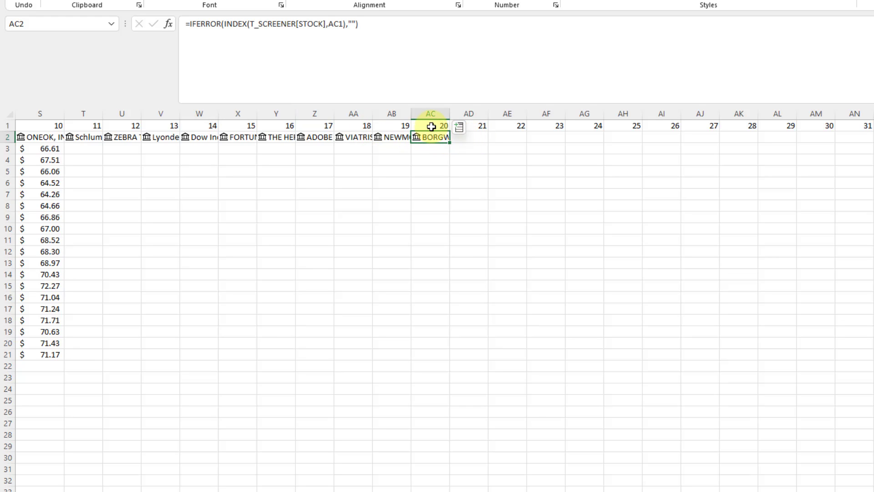
left_click(478, 124)
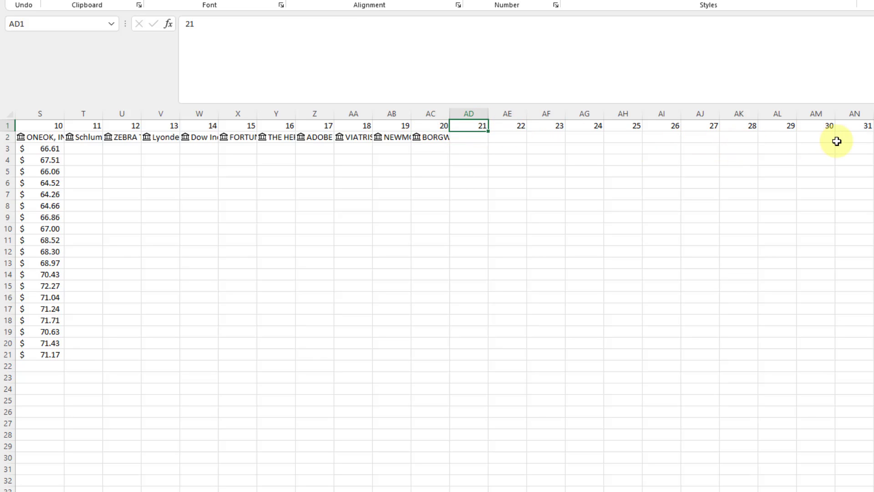
left_click(468, 138)
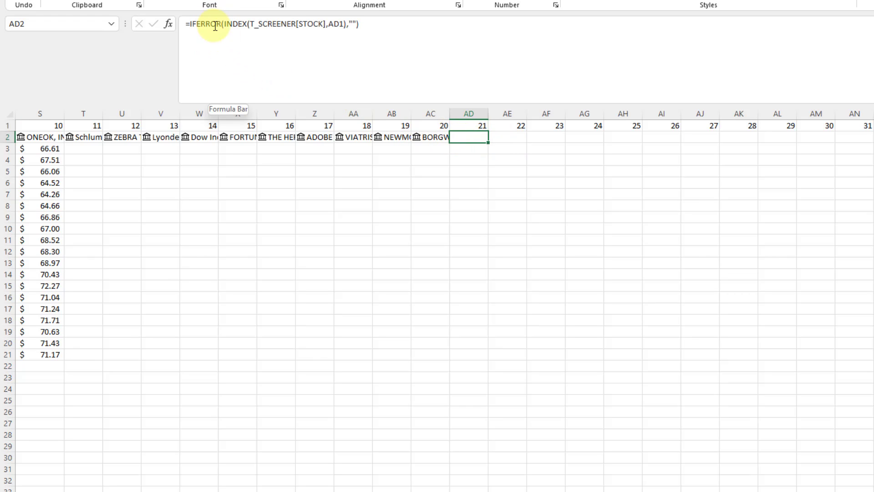
Fill the STOCKHISTORY formula from S3 across row 3 for stocks 11–20.
left_click(96, 154)
key("Left")
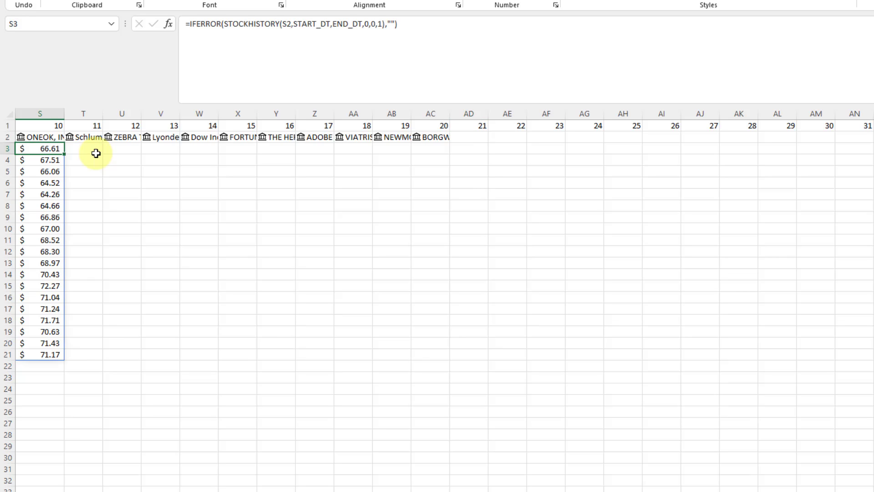
key("shift+Right")
key("shift+Right")
key("shift+Right")
key("shift+Right")
key("shift+Right")
key("shift+Right")
key("shift+Right")
key("shift+Right")
key("shift+Right")
key("shift+Right")
key("shift+Right")
key("shift+Right")
key("shift+Right")
key("shift+Right")
key("shift+Right")
key("shift+Right")
key("shift+Right")
key("shift+Right")
key("shift+Right")
key("shift+Right")
key("shift+Right")
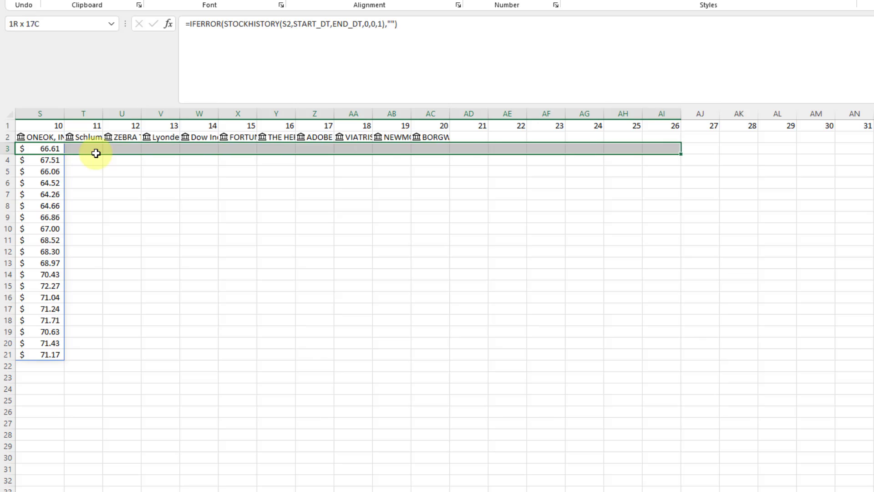
key("shift+Right")
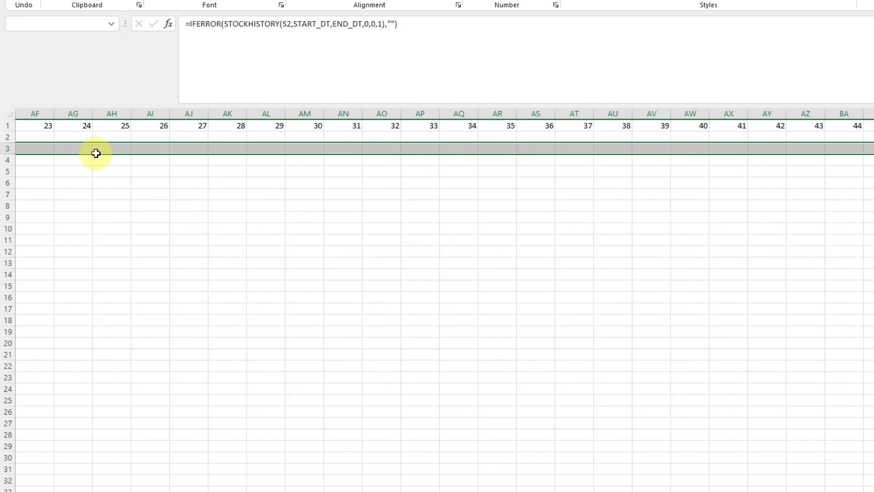
left_click(266, 60)
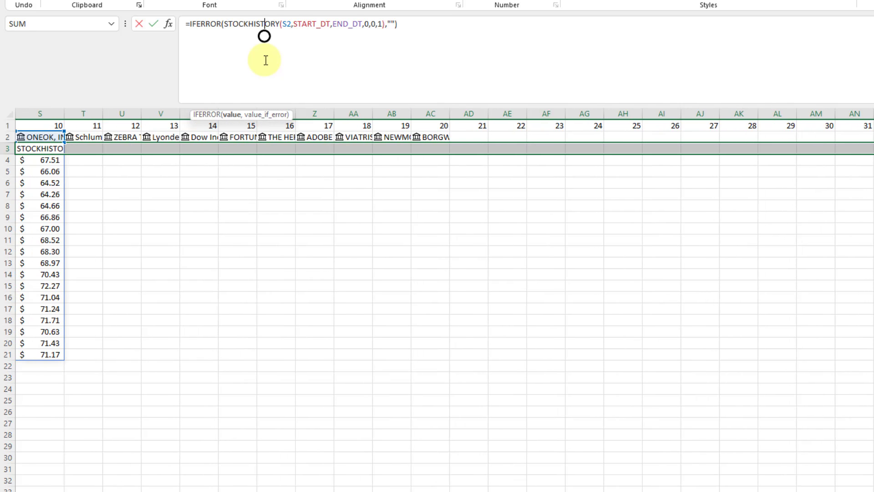
key("ctrl+Return")
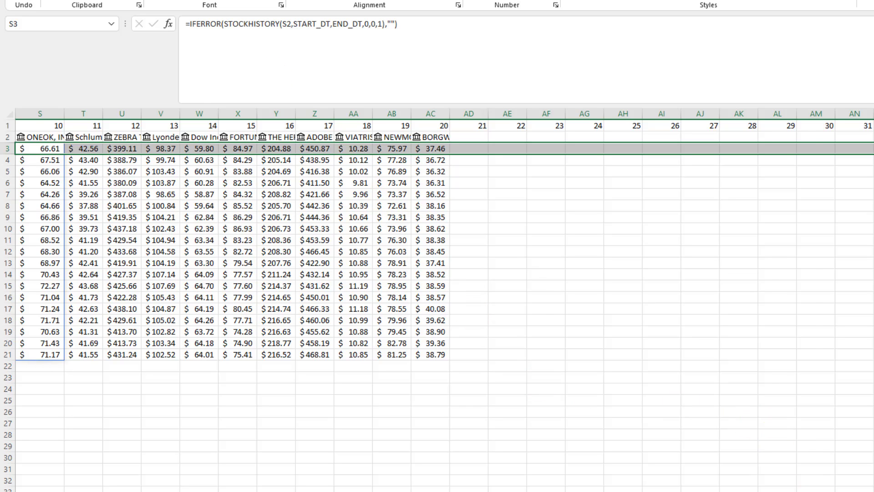
scroll(444, 300, "right", 4)
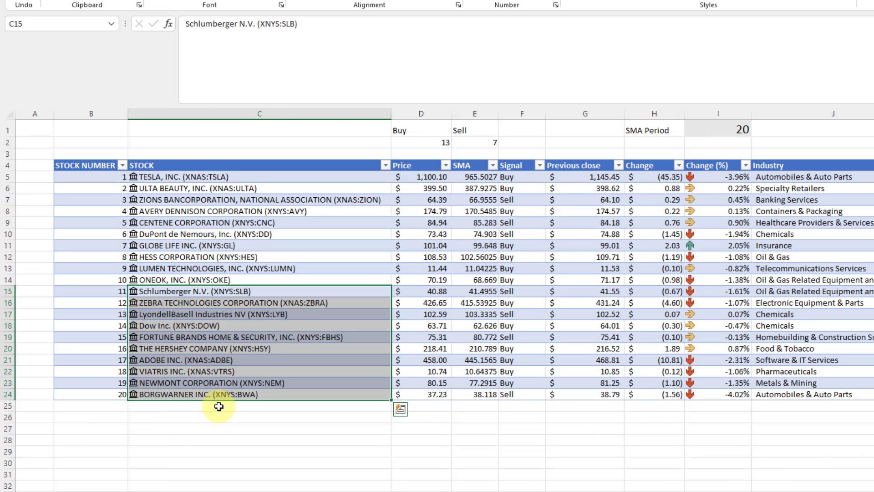
Enter XNAS:MSFT below the last stock as stock 21 and widen its price column AD.
left_click(219, 406)
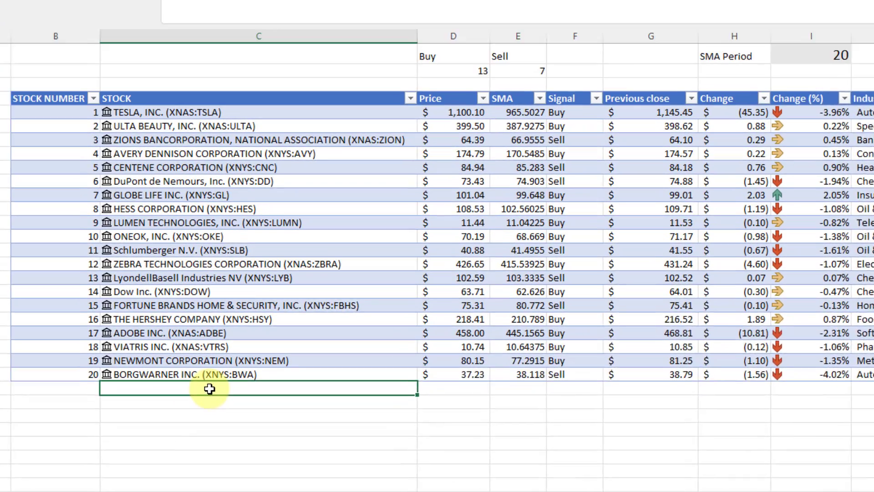
type("XNAS:")
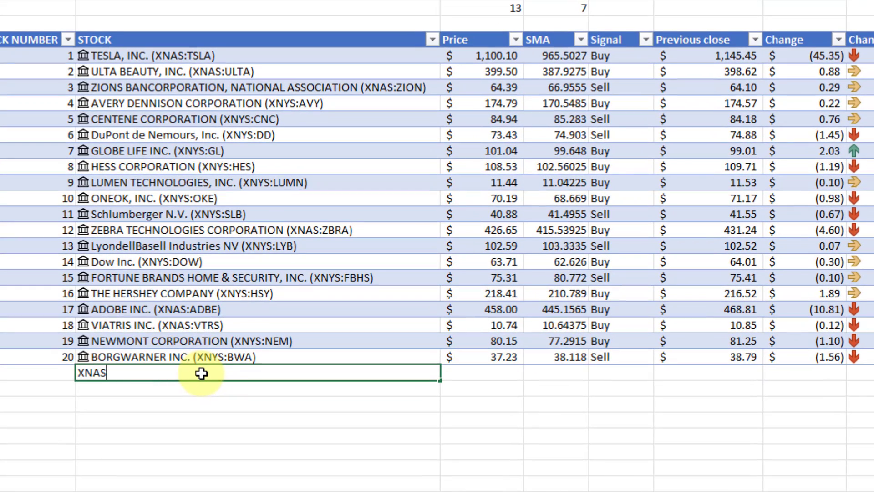
type("MSFT")
key("Return")
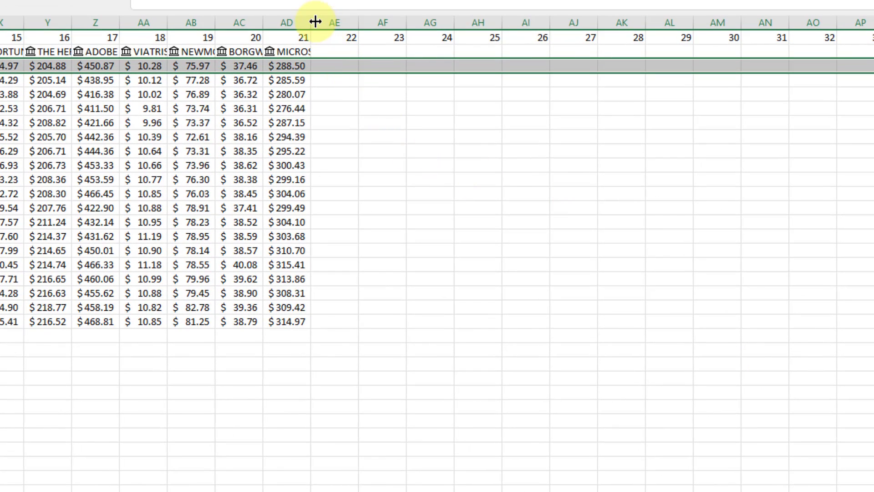
left_click_drag(315, 22, 440, 23)
left_click(433, 23)
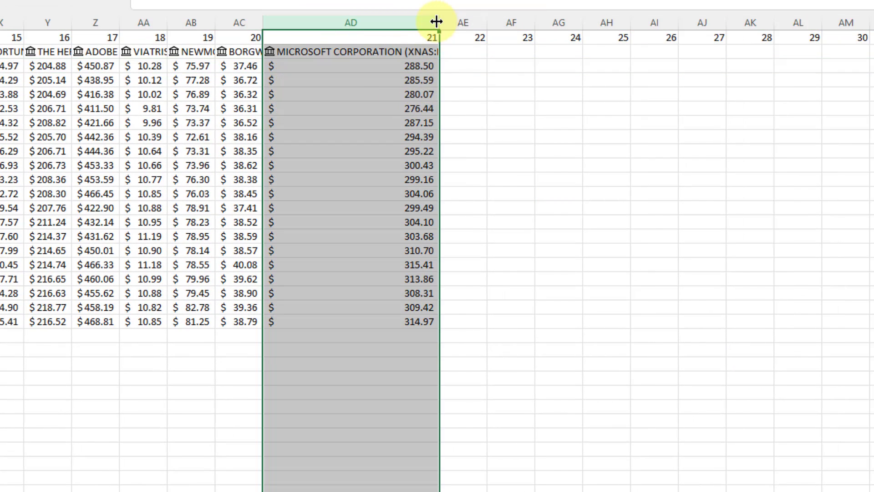
Auto-fit column AD to the Microsoft name and go back to the screener sheet.
double_click(438, 21)
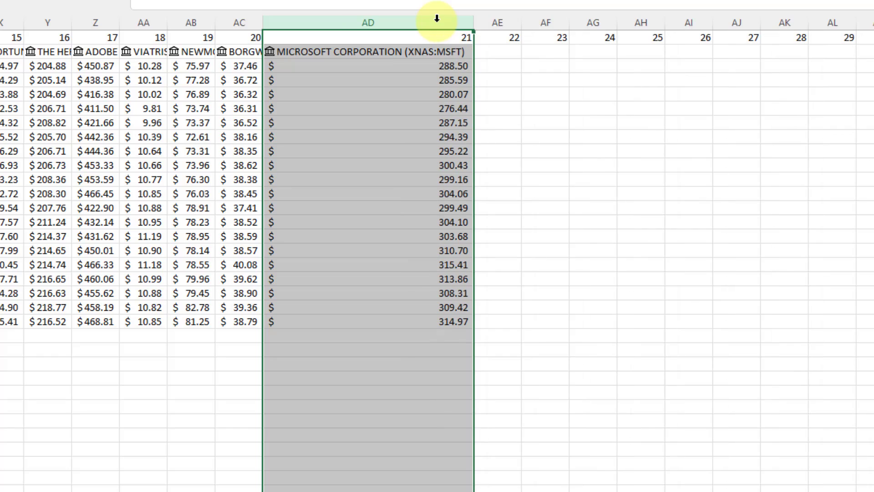
left_click(120, 491)
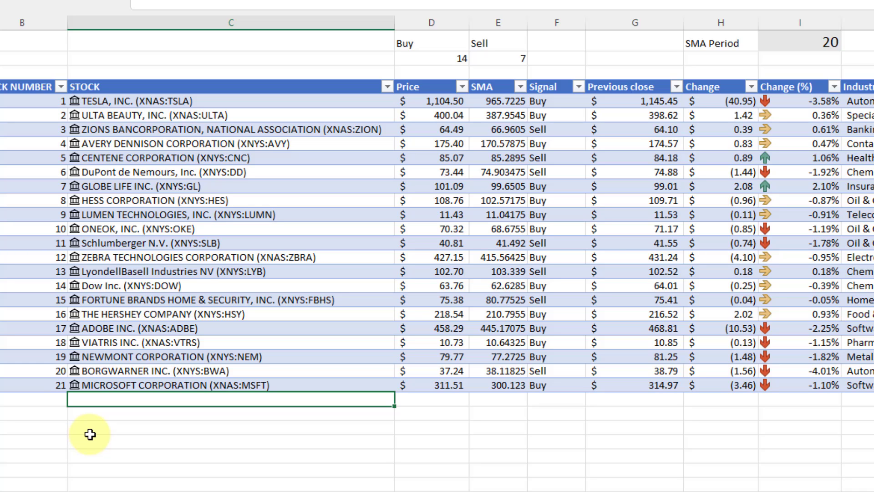
Bring up the TradingView stock screener and clear its ticker search box.
mouse_move(659, 491)
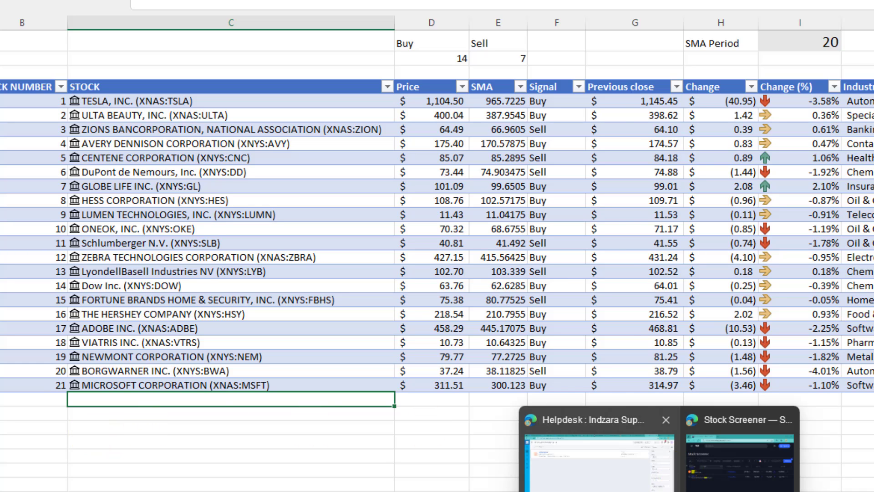
left_click(733, 474)
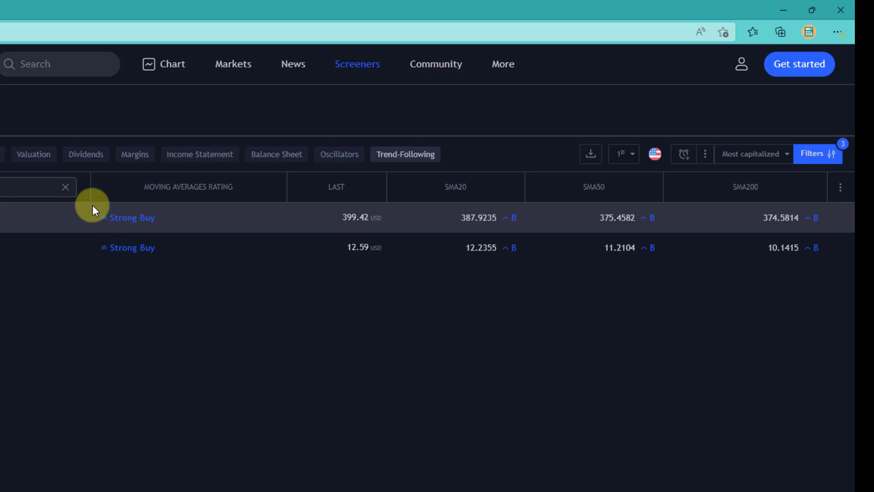
left_click(65, 187)
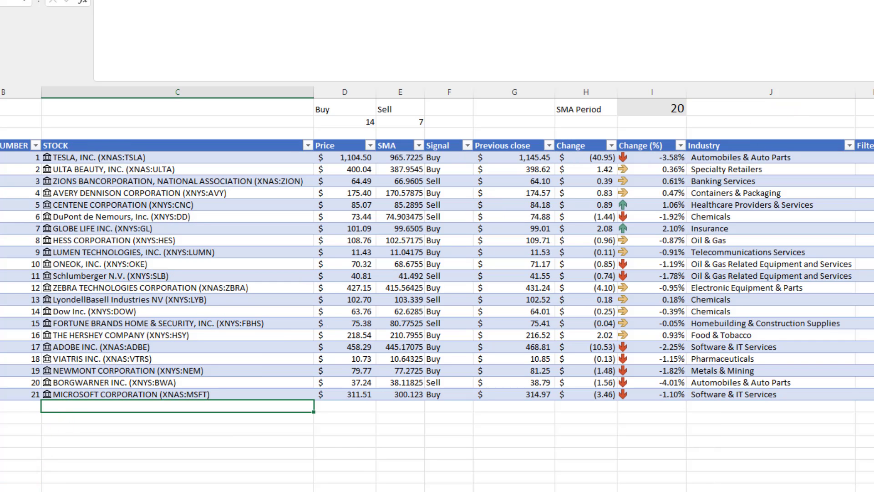
Check stock number 21 on the price-history sheet, then return to the screener table.
left_click(106, 489)
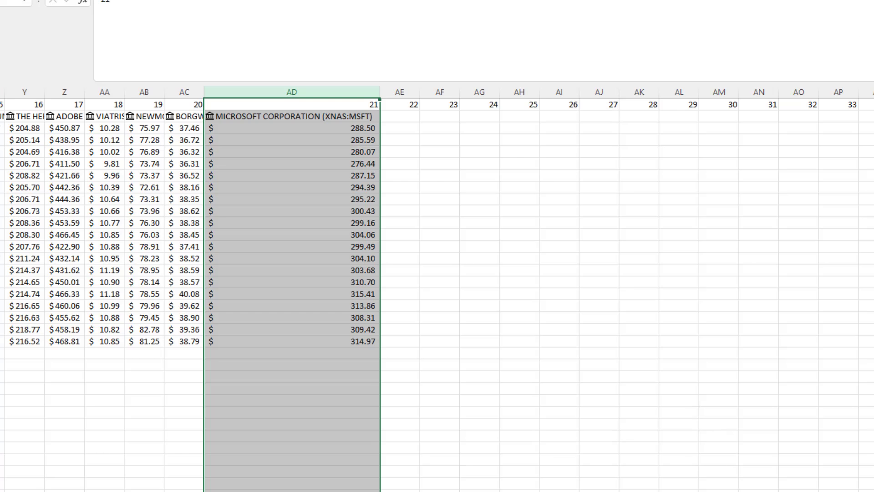
left_click(251, 107)
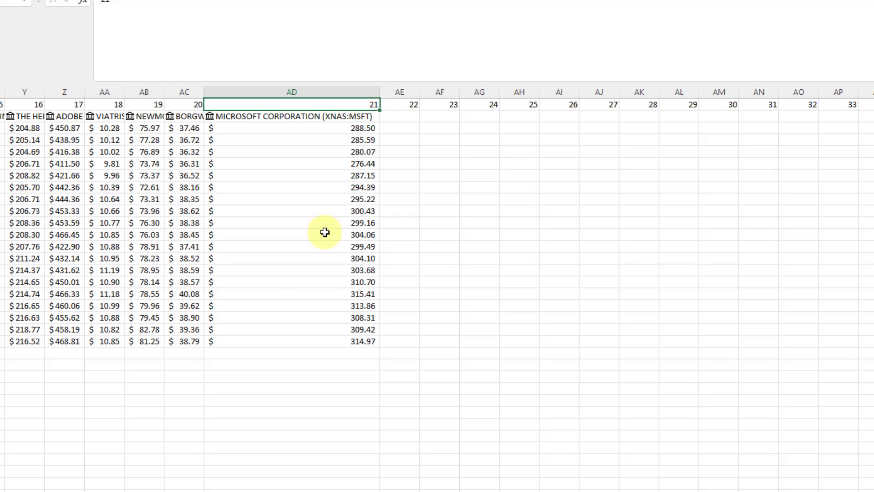
left_click(104, 491)
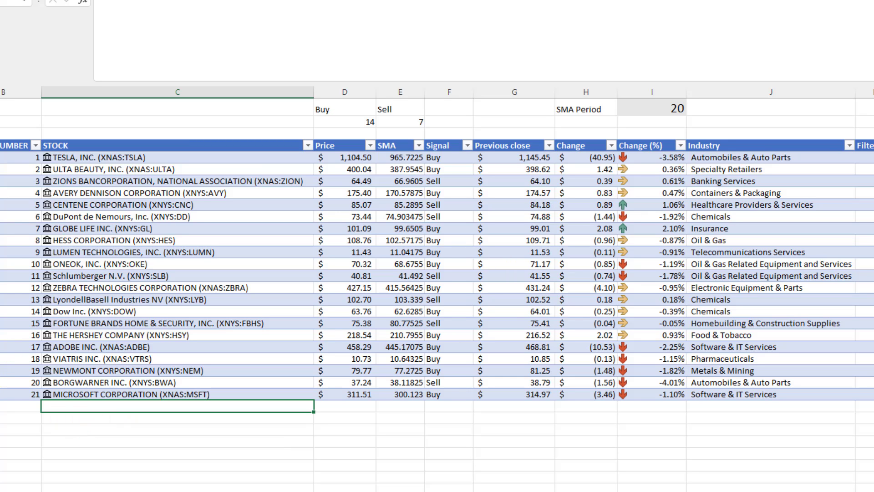
left_click_drag(282, 18, 548, 46)
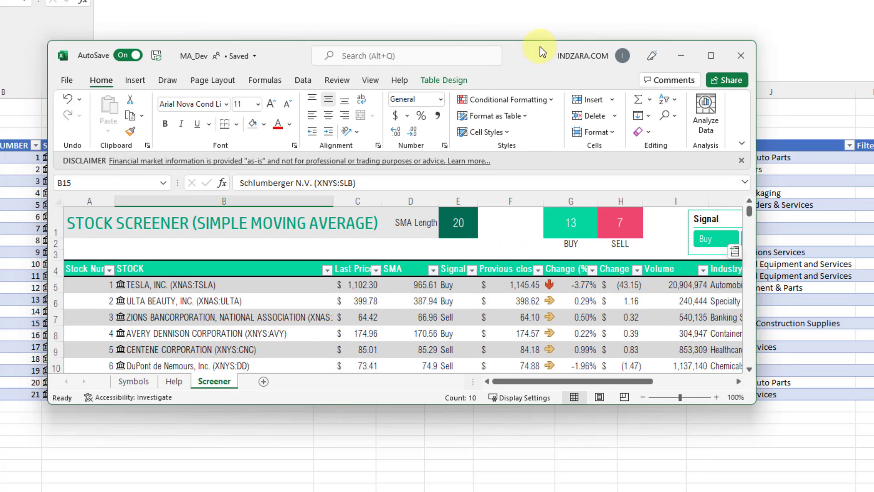
double_click(540, 46)
left_click(401, 264)
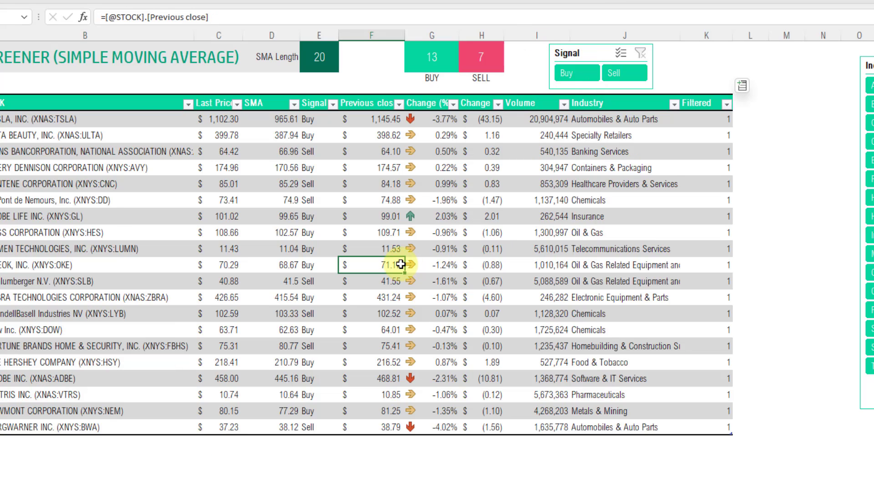
scroll(401, 264, "left", 2)
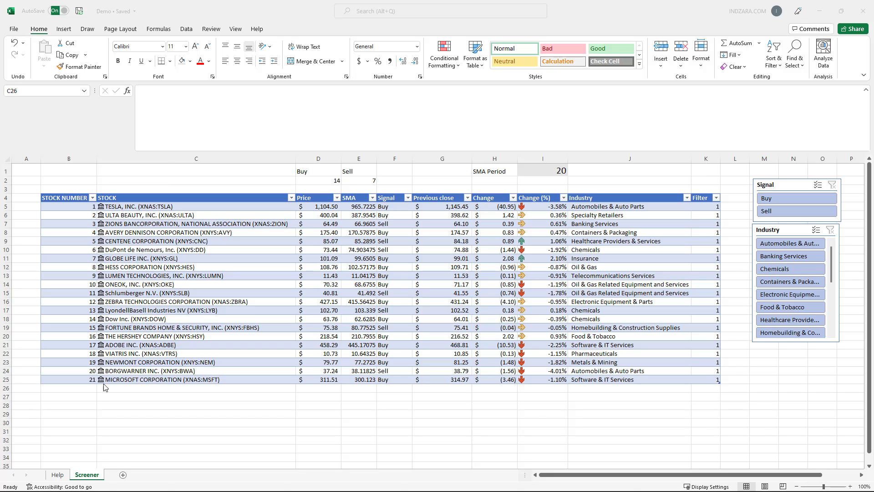
Open the Help sheet in the Demo workbook and view Tesla's STOCKHISTORY Date/Close formula.
left_click(64, 471)
left_click(65, 474)
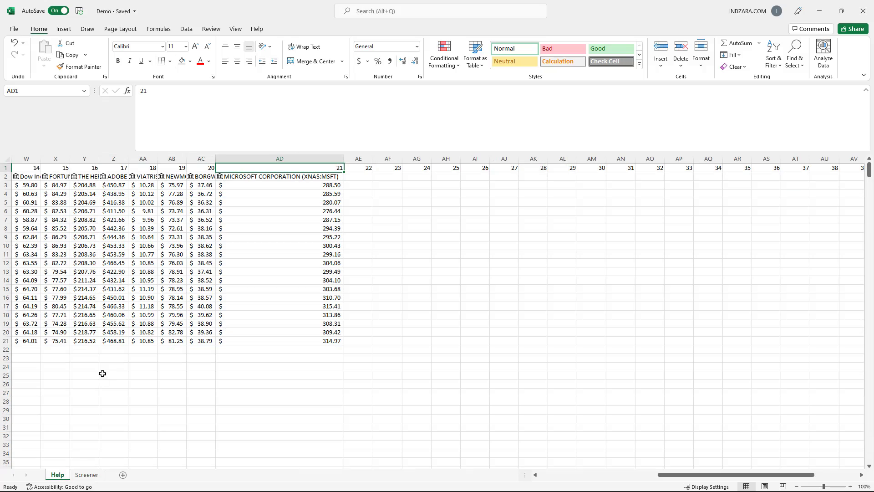
left_click_drag(628, 474, 519, 484)
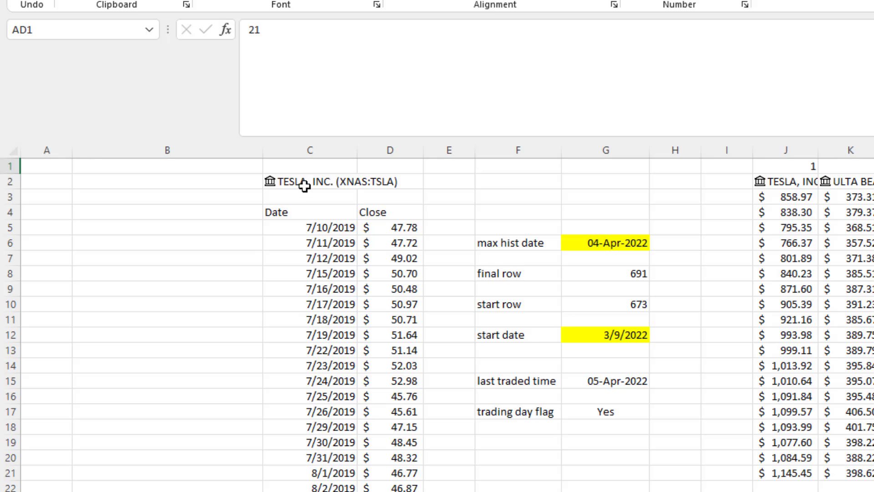
left_click(304, 186)
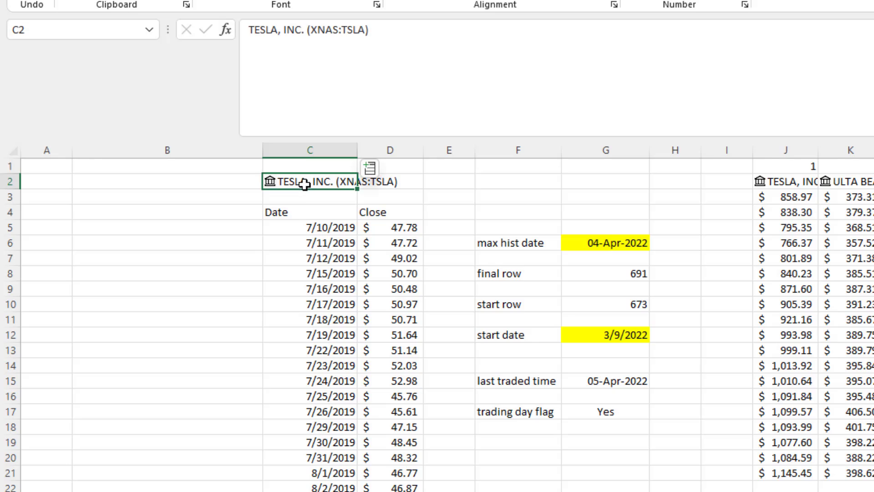
left_click(295, 213)
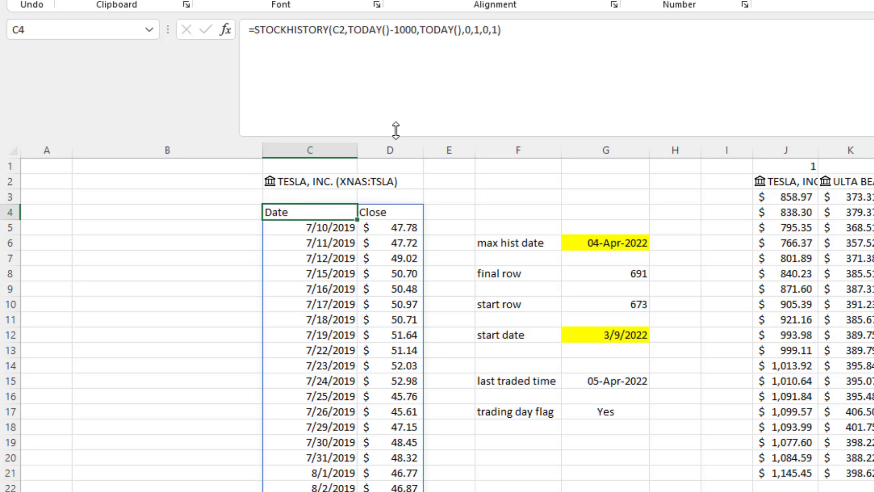
Try changing the interval argument to 1, then cancel so it stays daily.
left_click(471, 31)
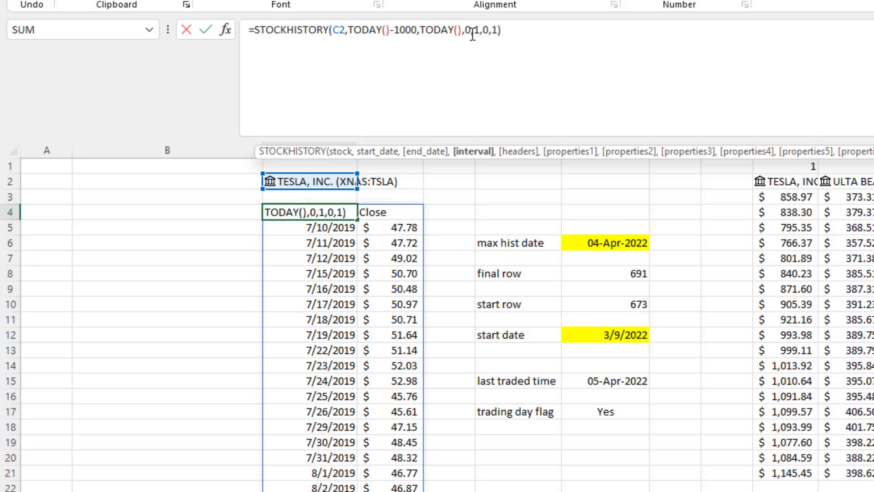
key("BackSpace")
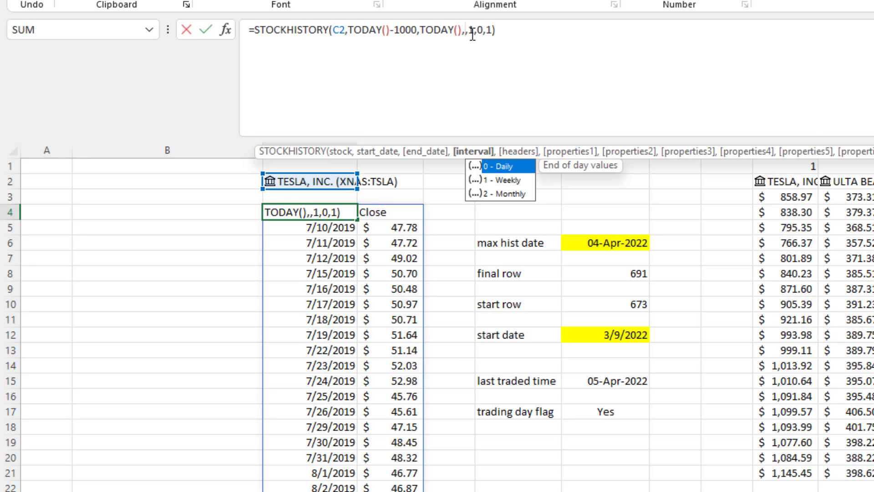
type("1")
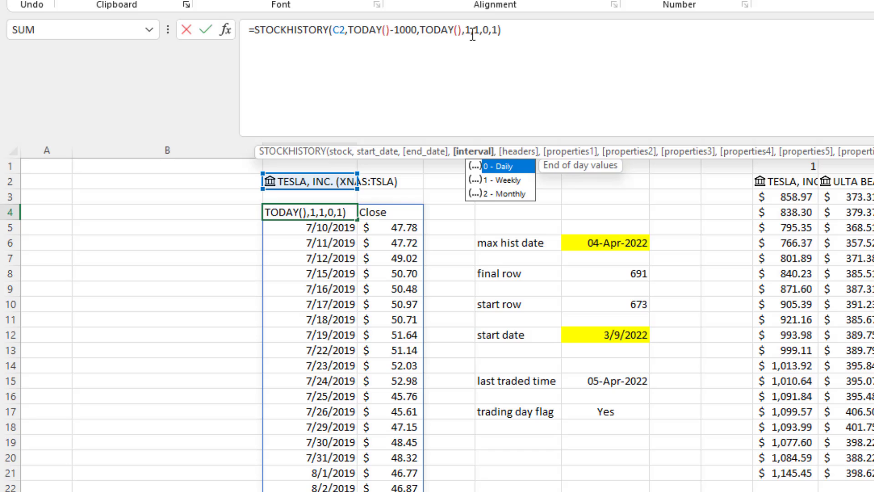
key("Escape")
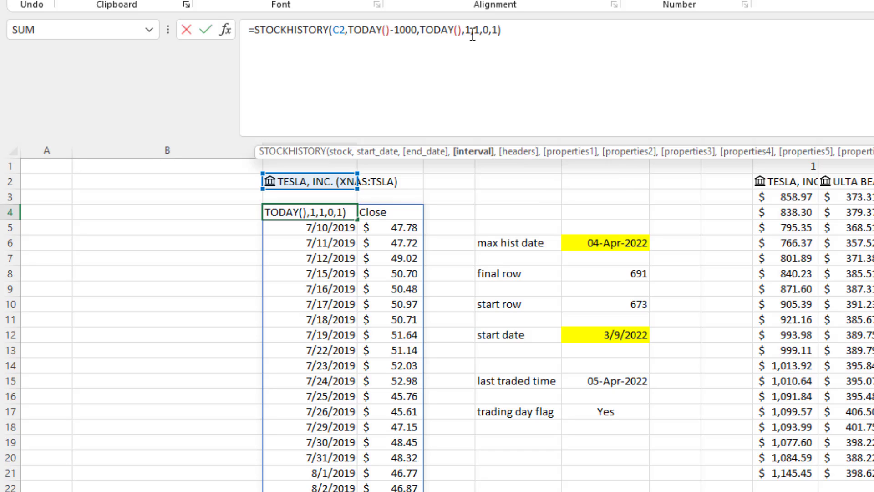
key("Escape")
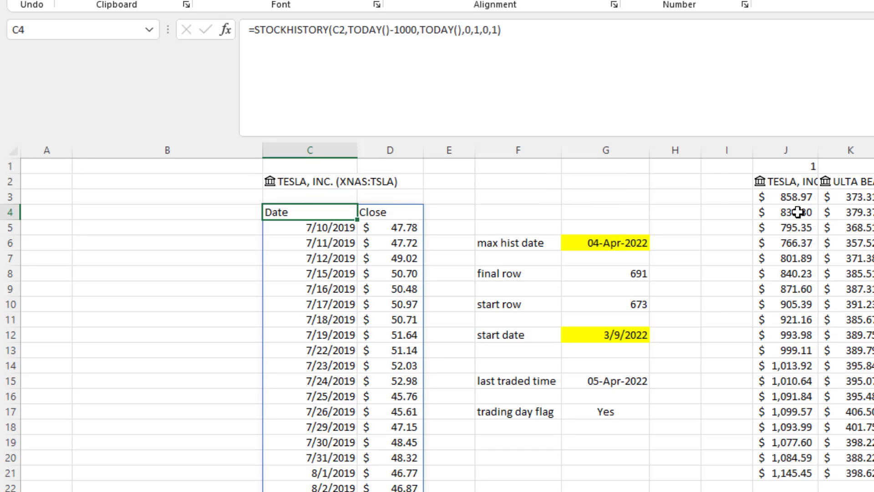
left_click(794, 184)
left_click(796, 195)
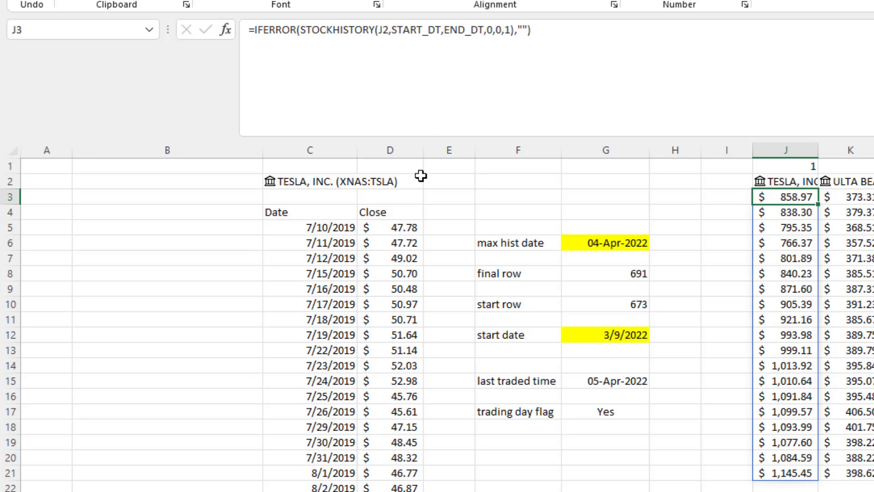
left_click(348, 217)
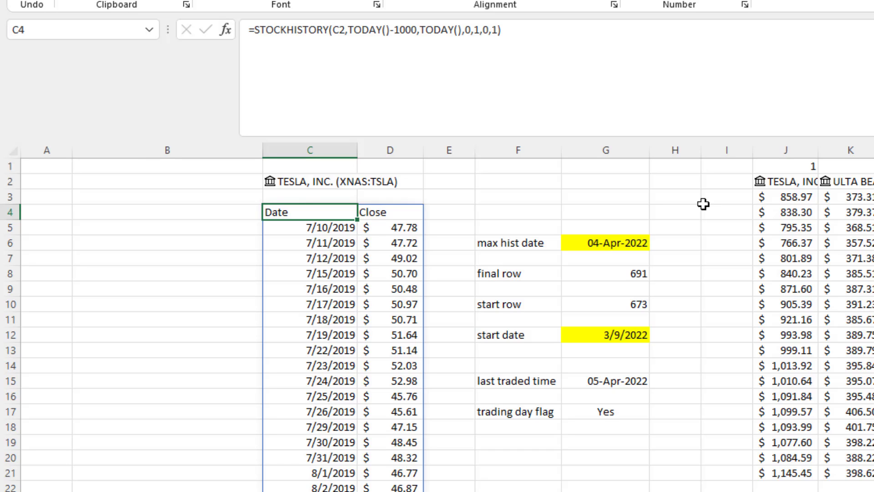
double_click(406, 30)
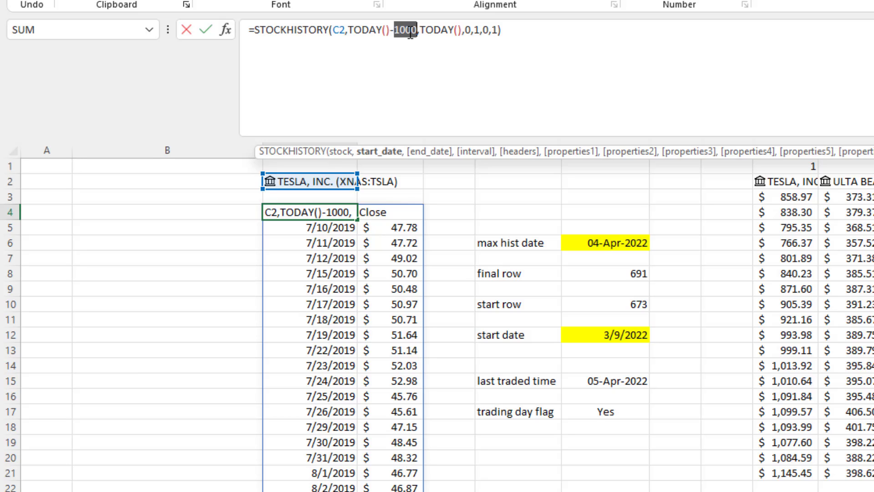
left_click(408, 33)
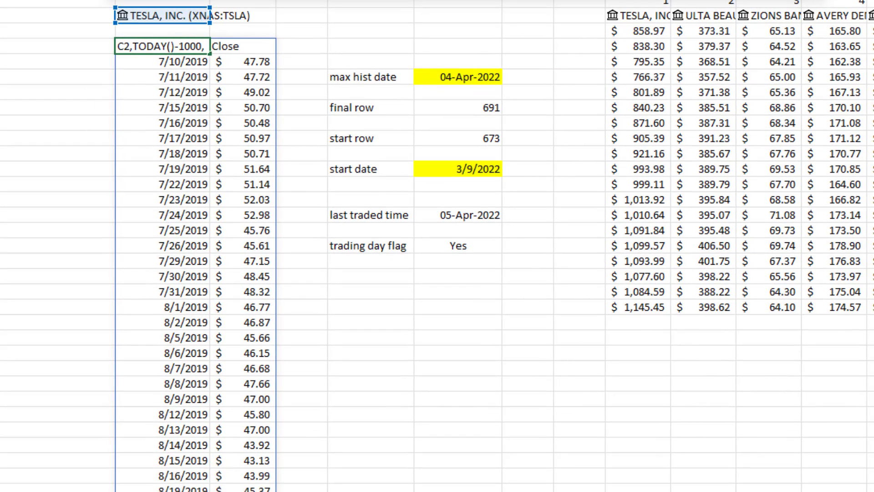
key("Return")
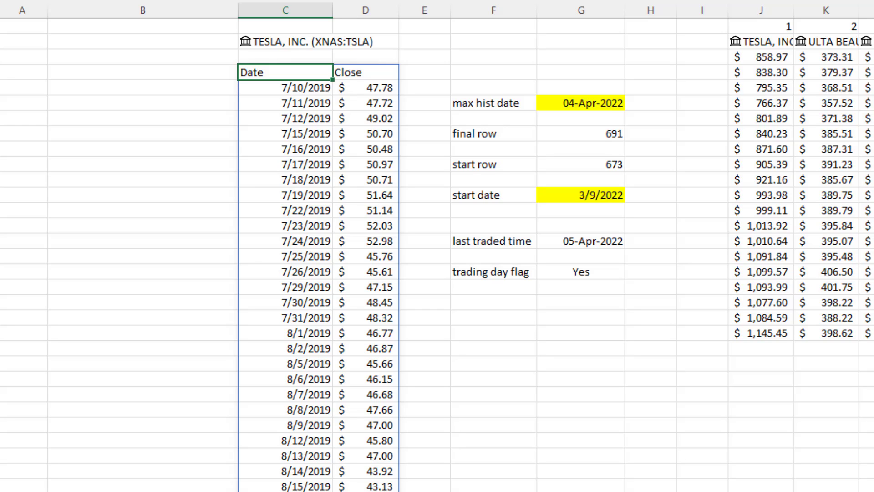
left_click(610, 103)
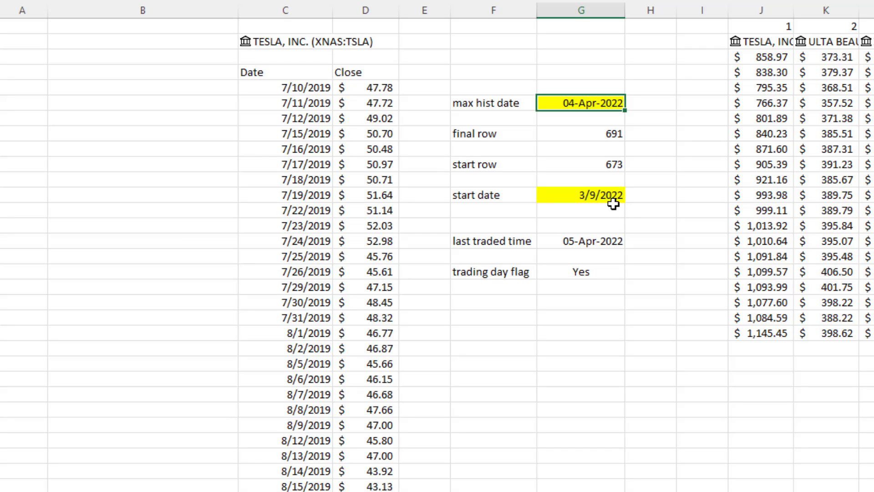
left_click(606, 273)
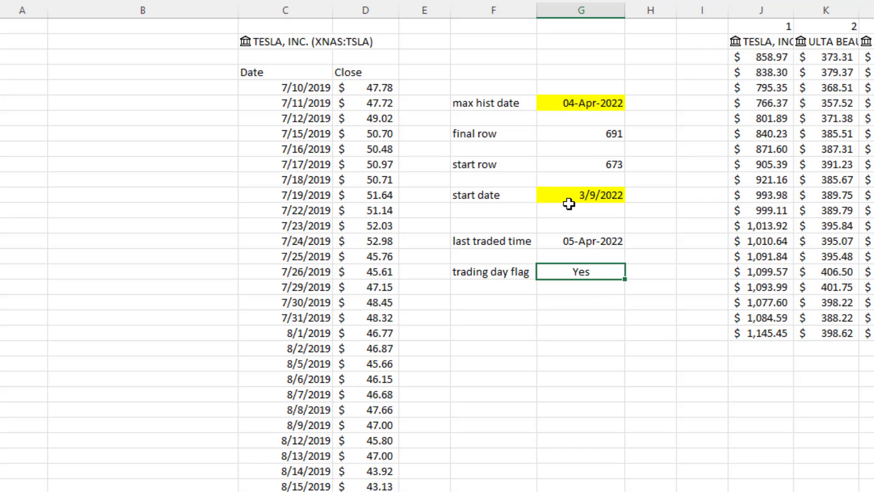
left_click(308, 45)
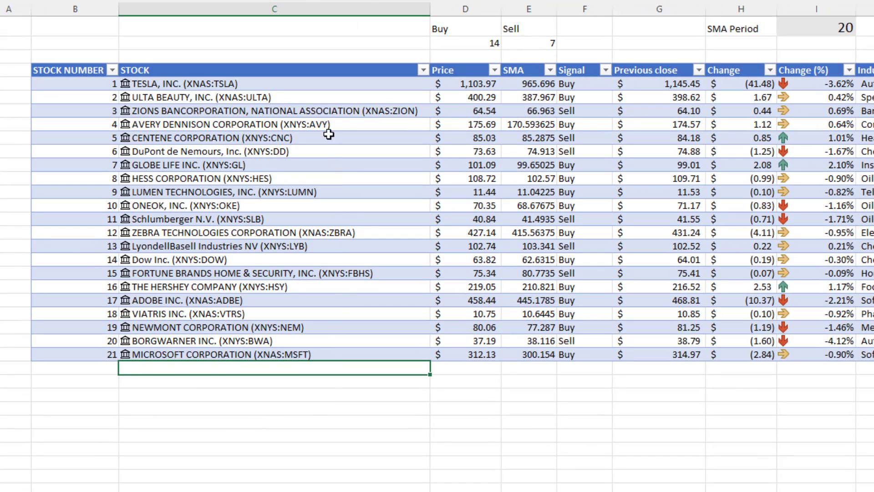
Review the ULTA BEAUTY, CENTENE and ZEBRA TECHNOLOGIES entries in the stock table.
left_click(327, 112)
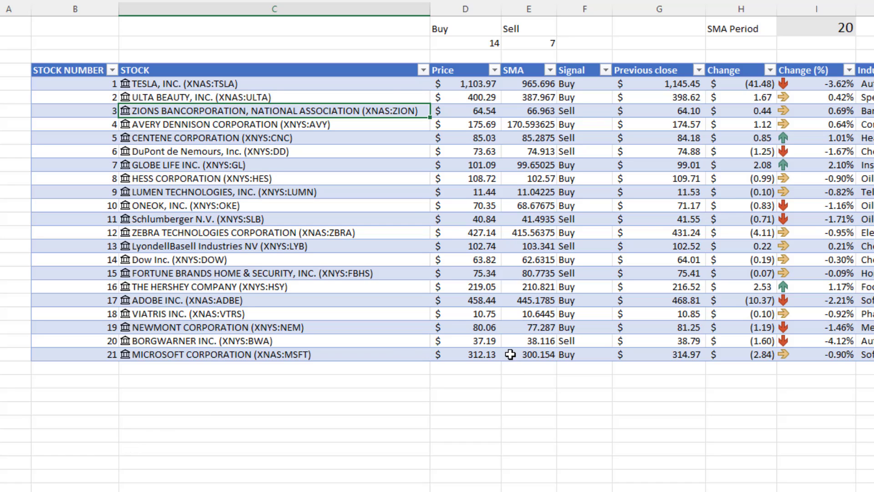
left_click(389, 98)
left_click(381, 139)
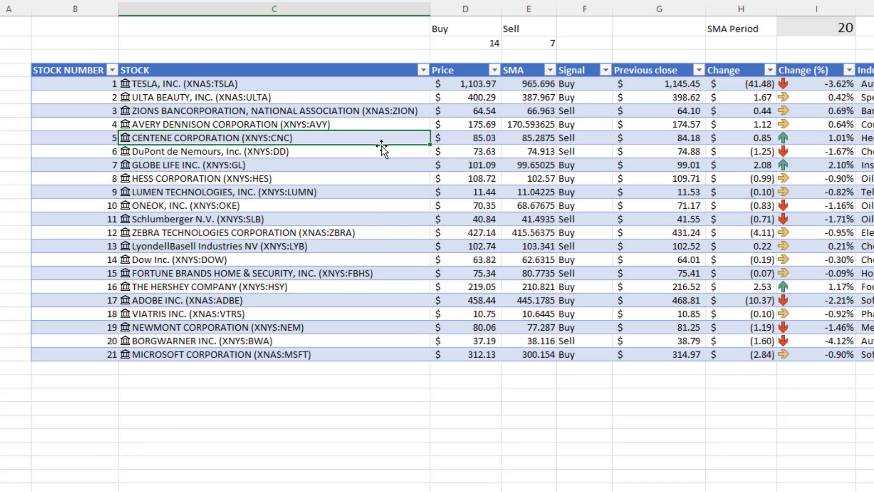
left_click(378, 232)
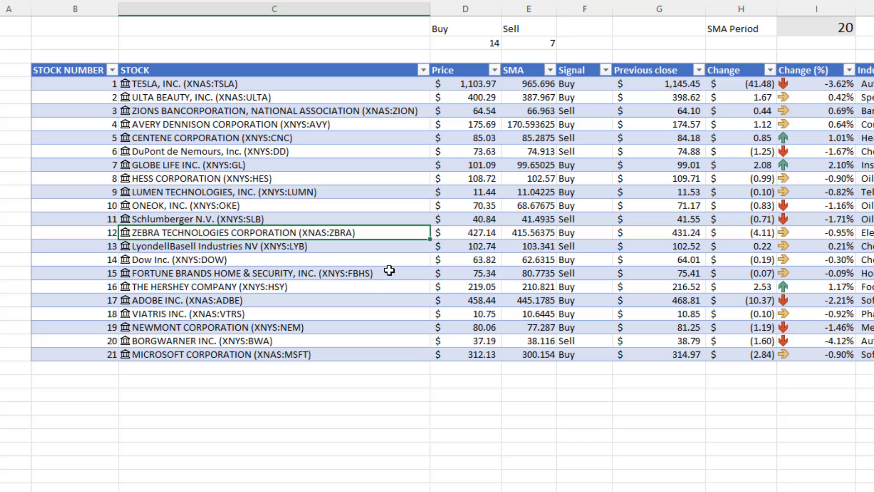
Check the trading day flag on the Help sheet, then select the screener's SMA column.
left_click(104, 491)
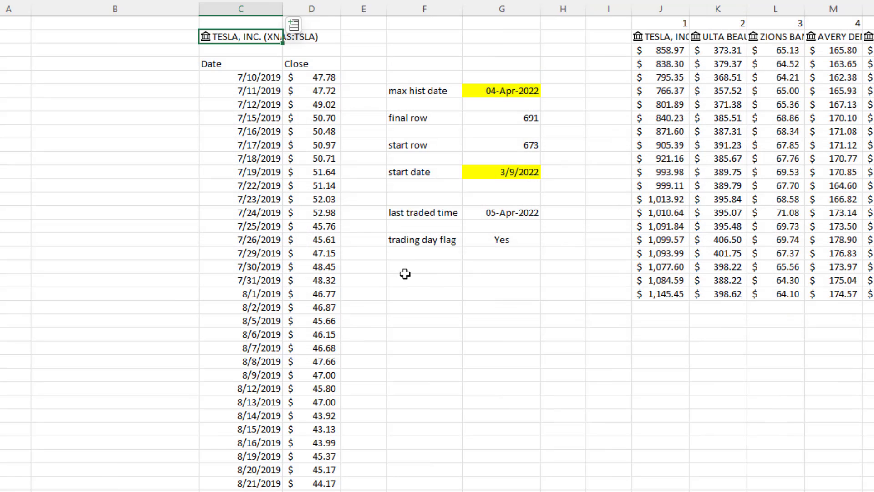
left_click(489, 241)
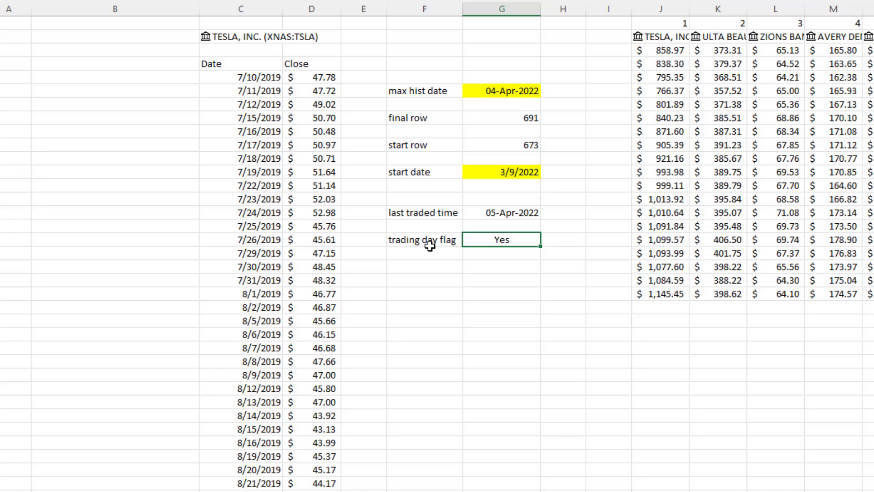
left_click(102, 491)
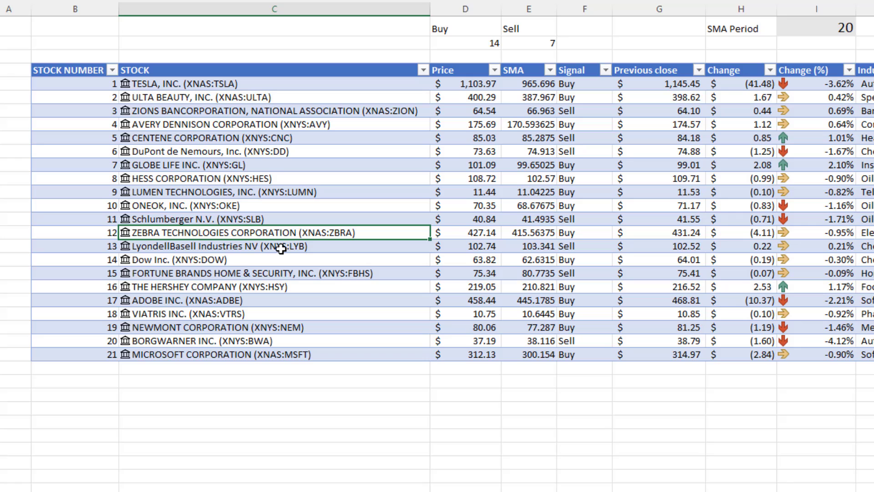
left_click(512, 8)
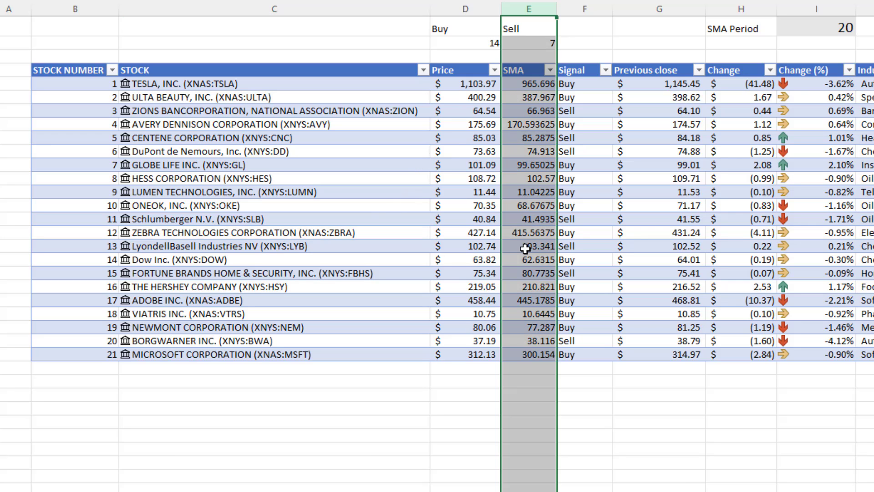